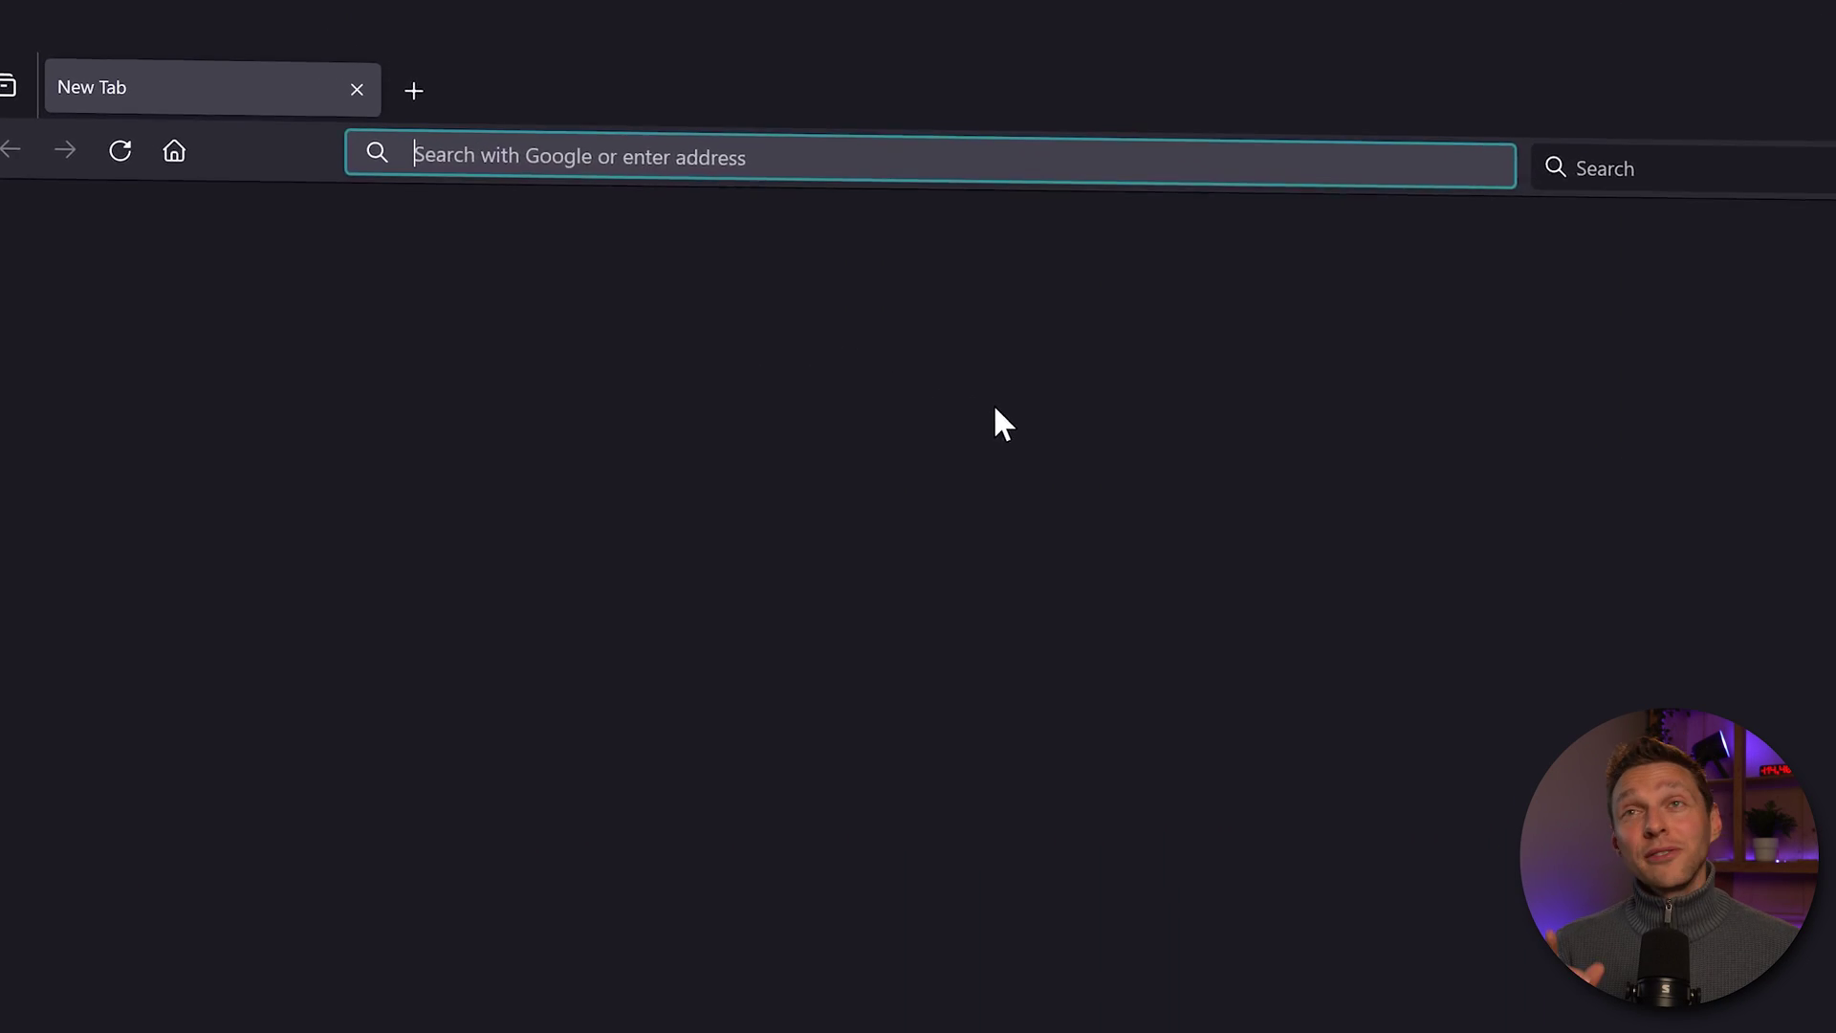
Go to wp.discount/roadmap in Firefox to load the RoadMapWP site
text(wp.)
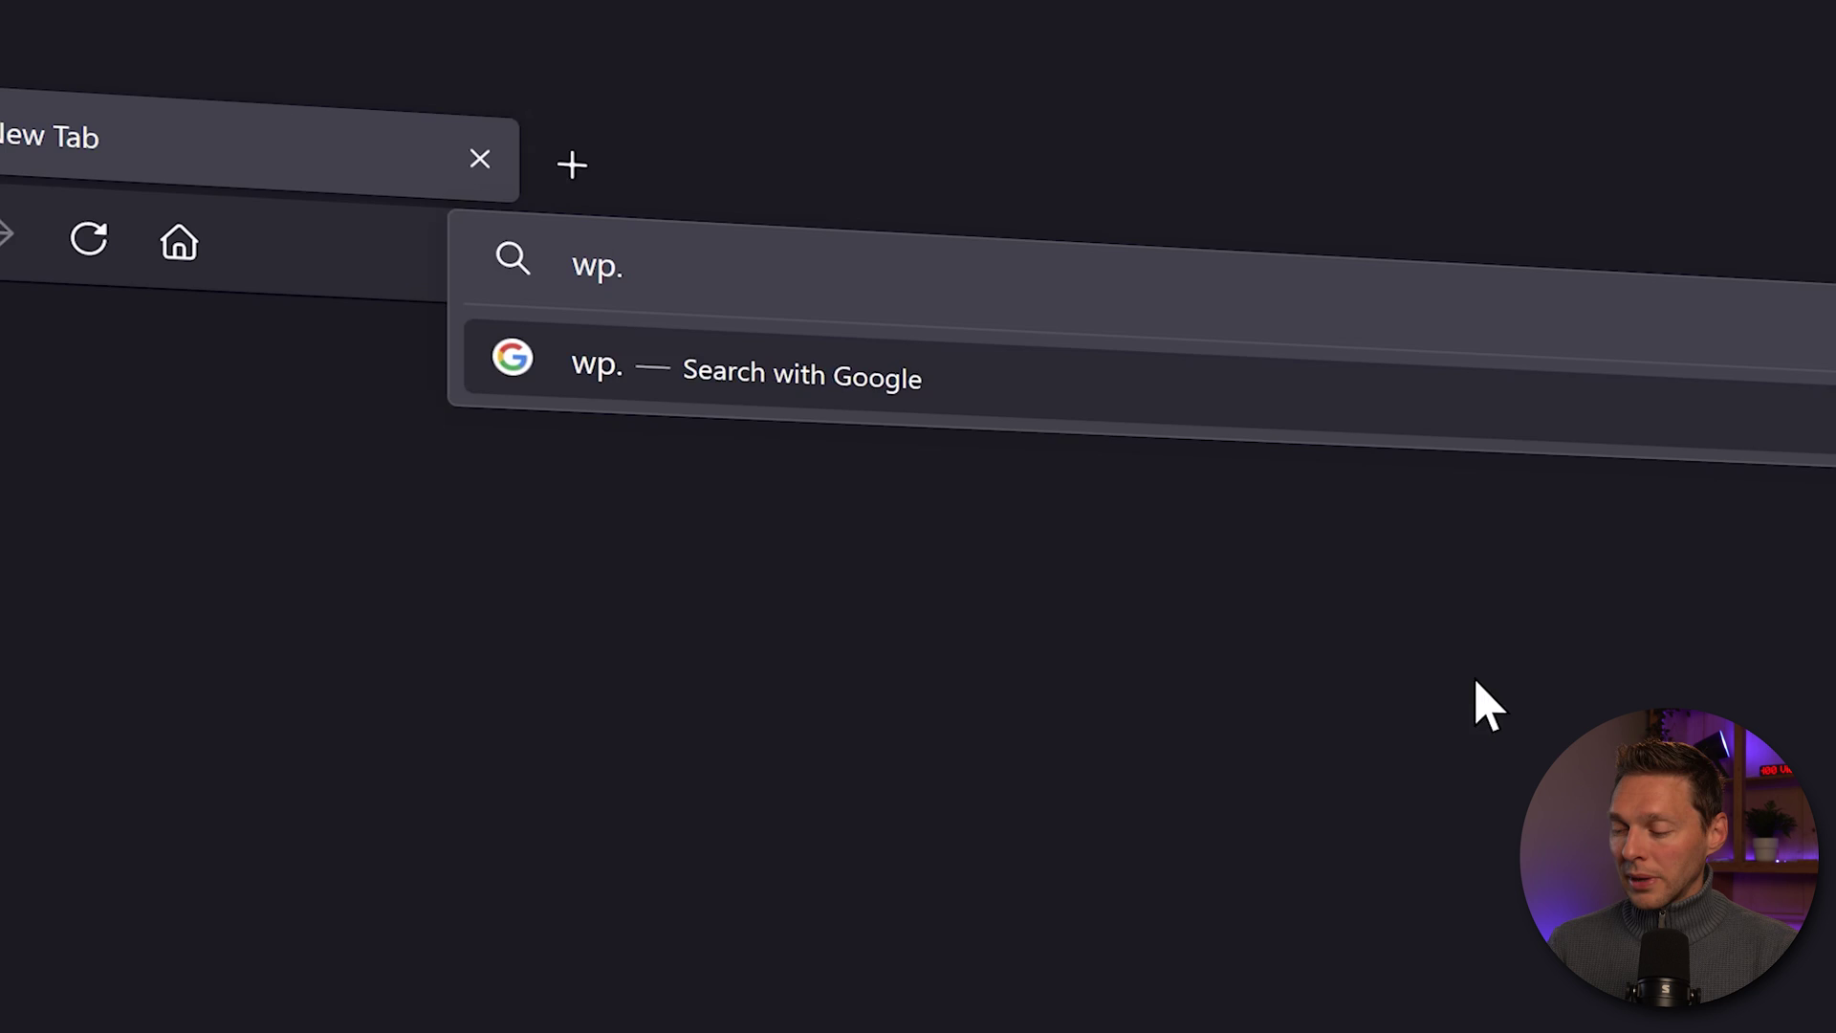
text(discount)
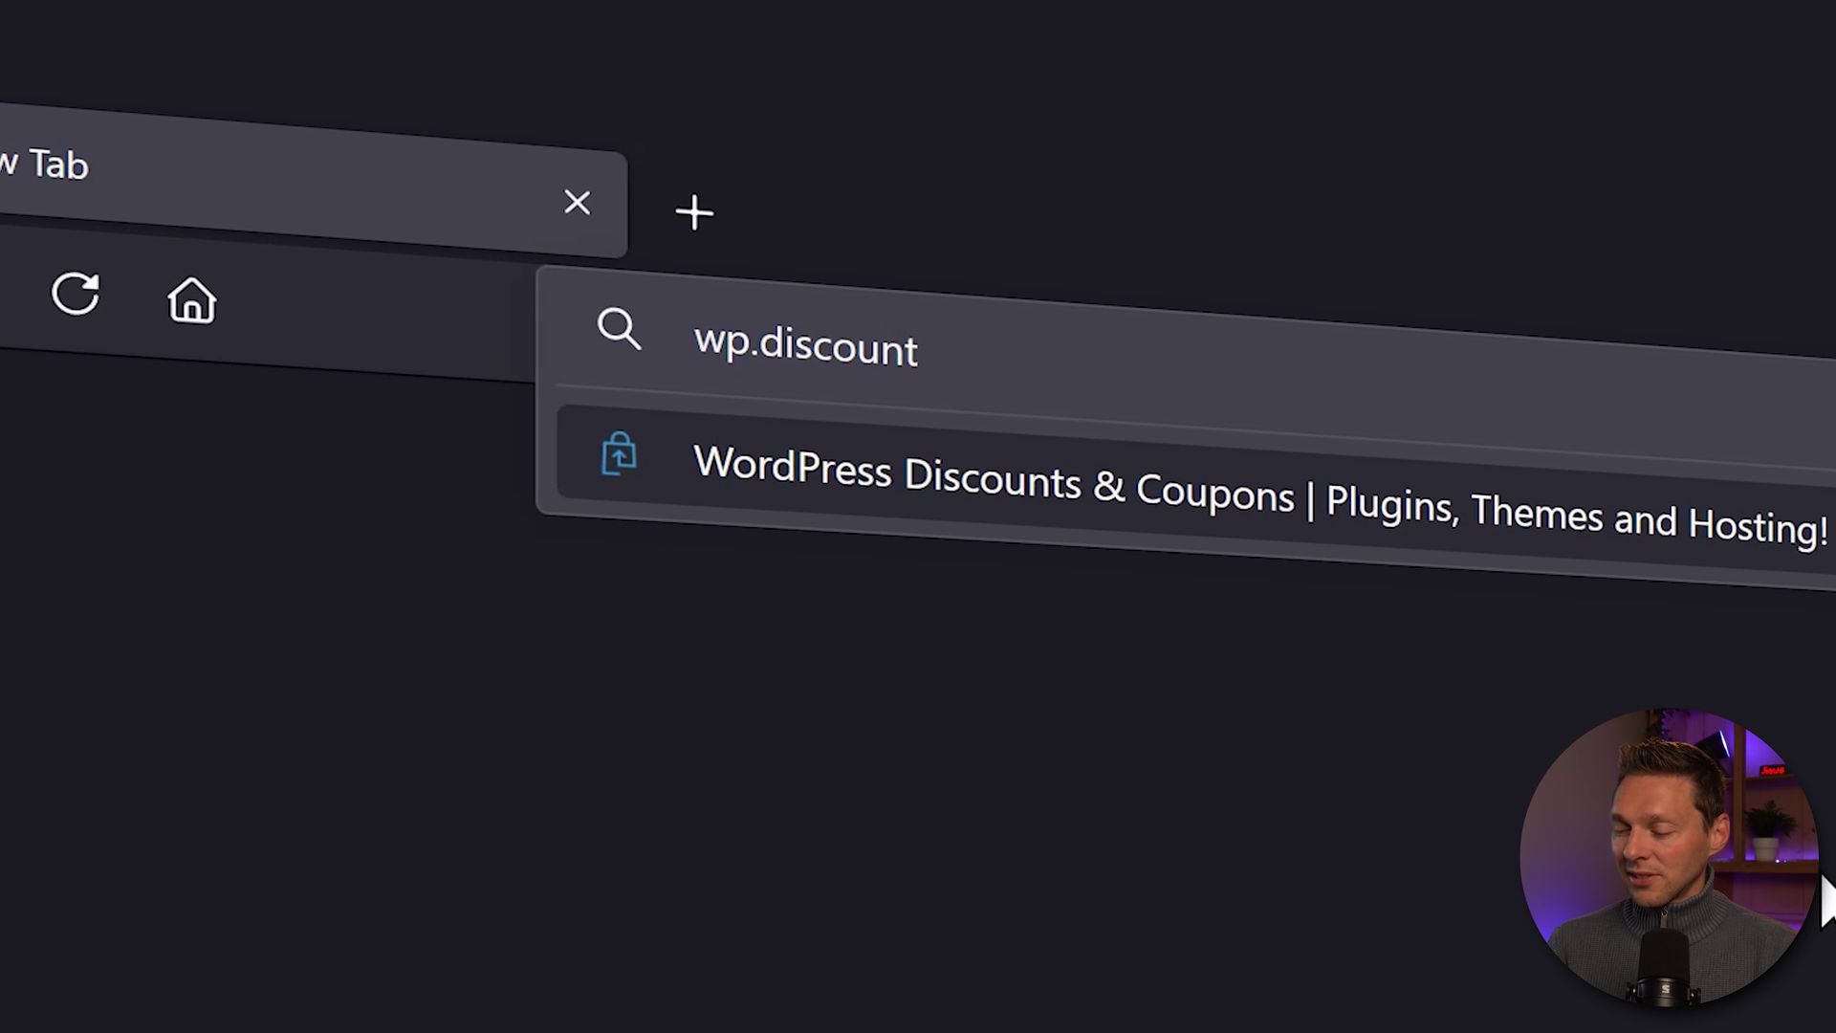
text(/roadmap)
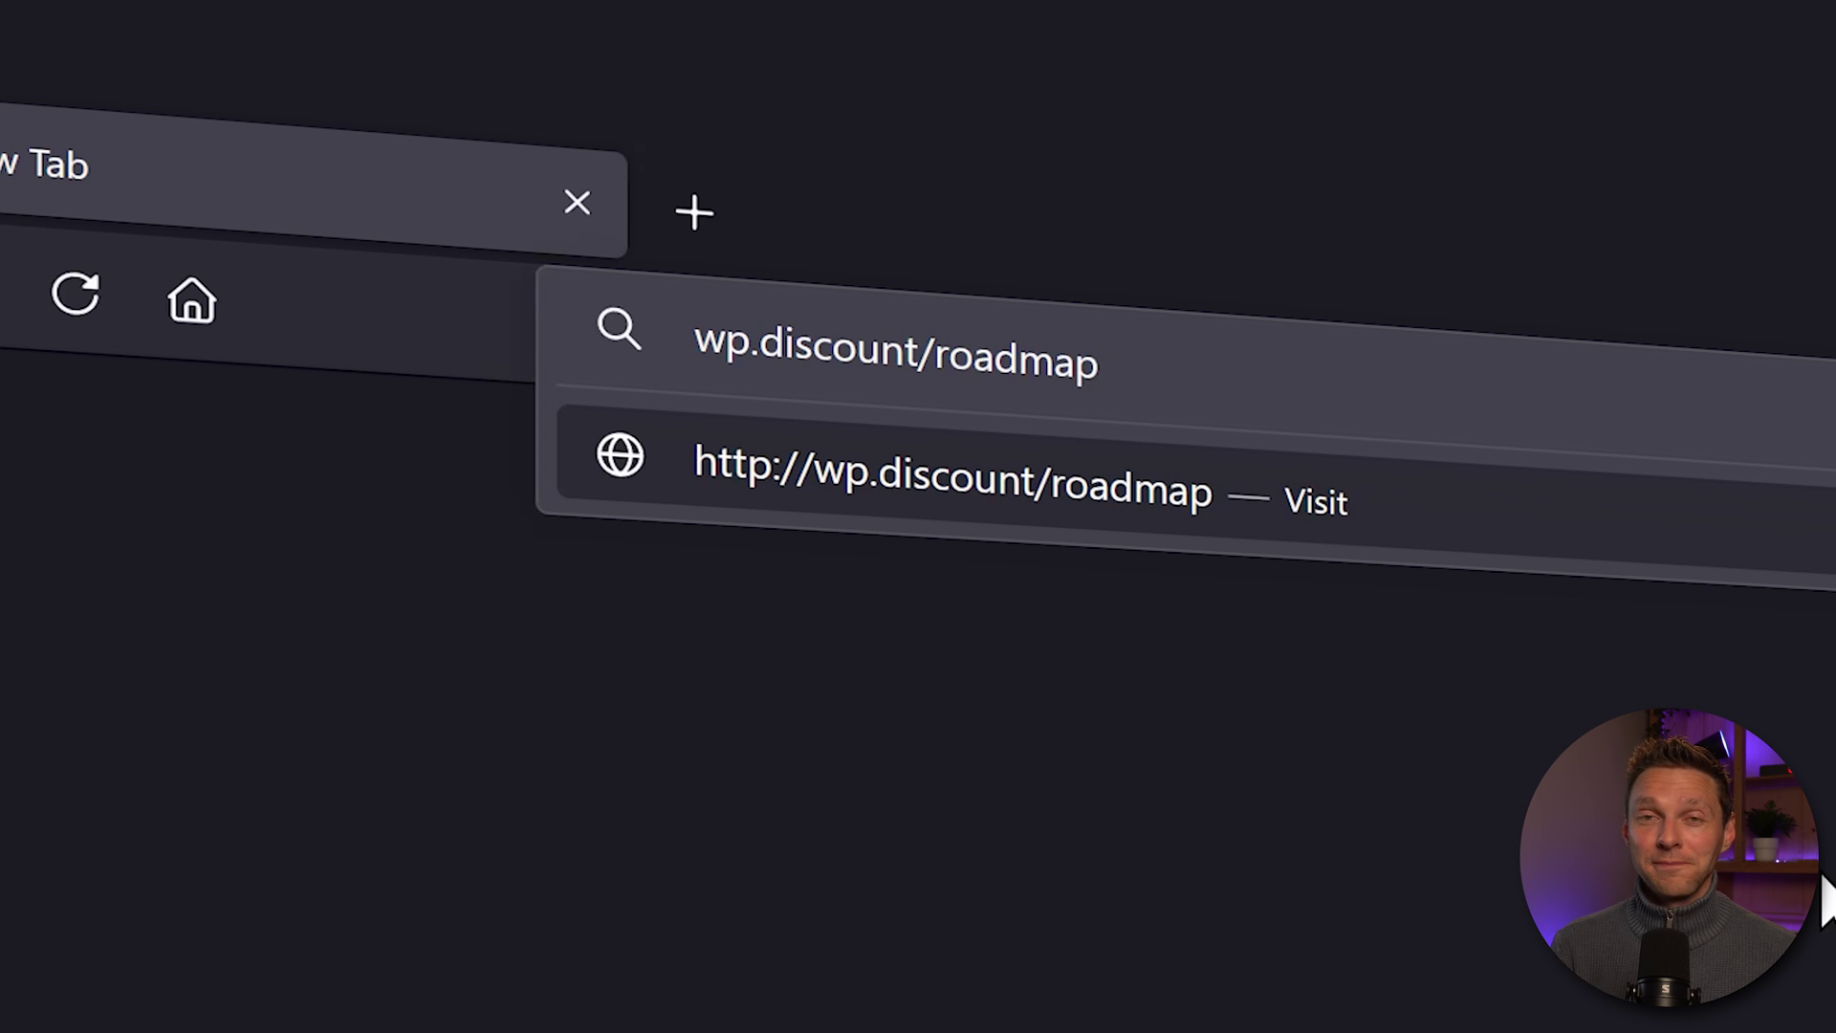
key(Return)
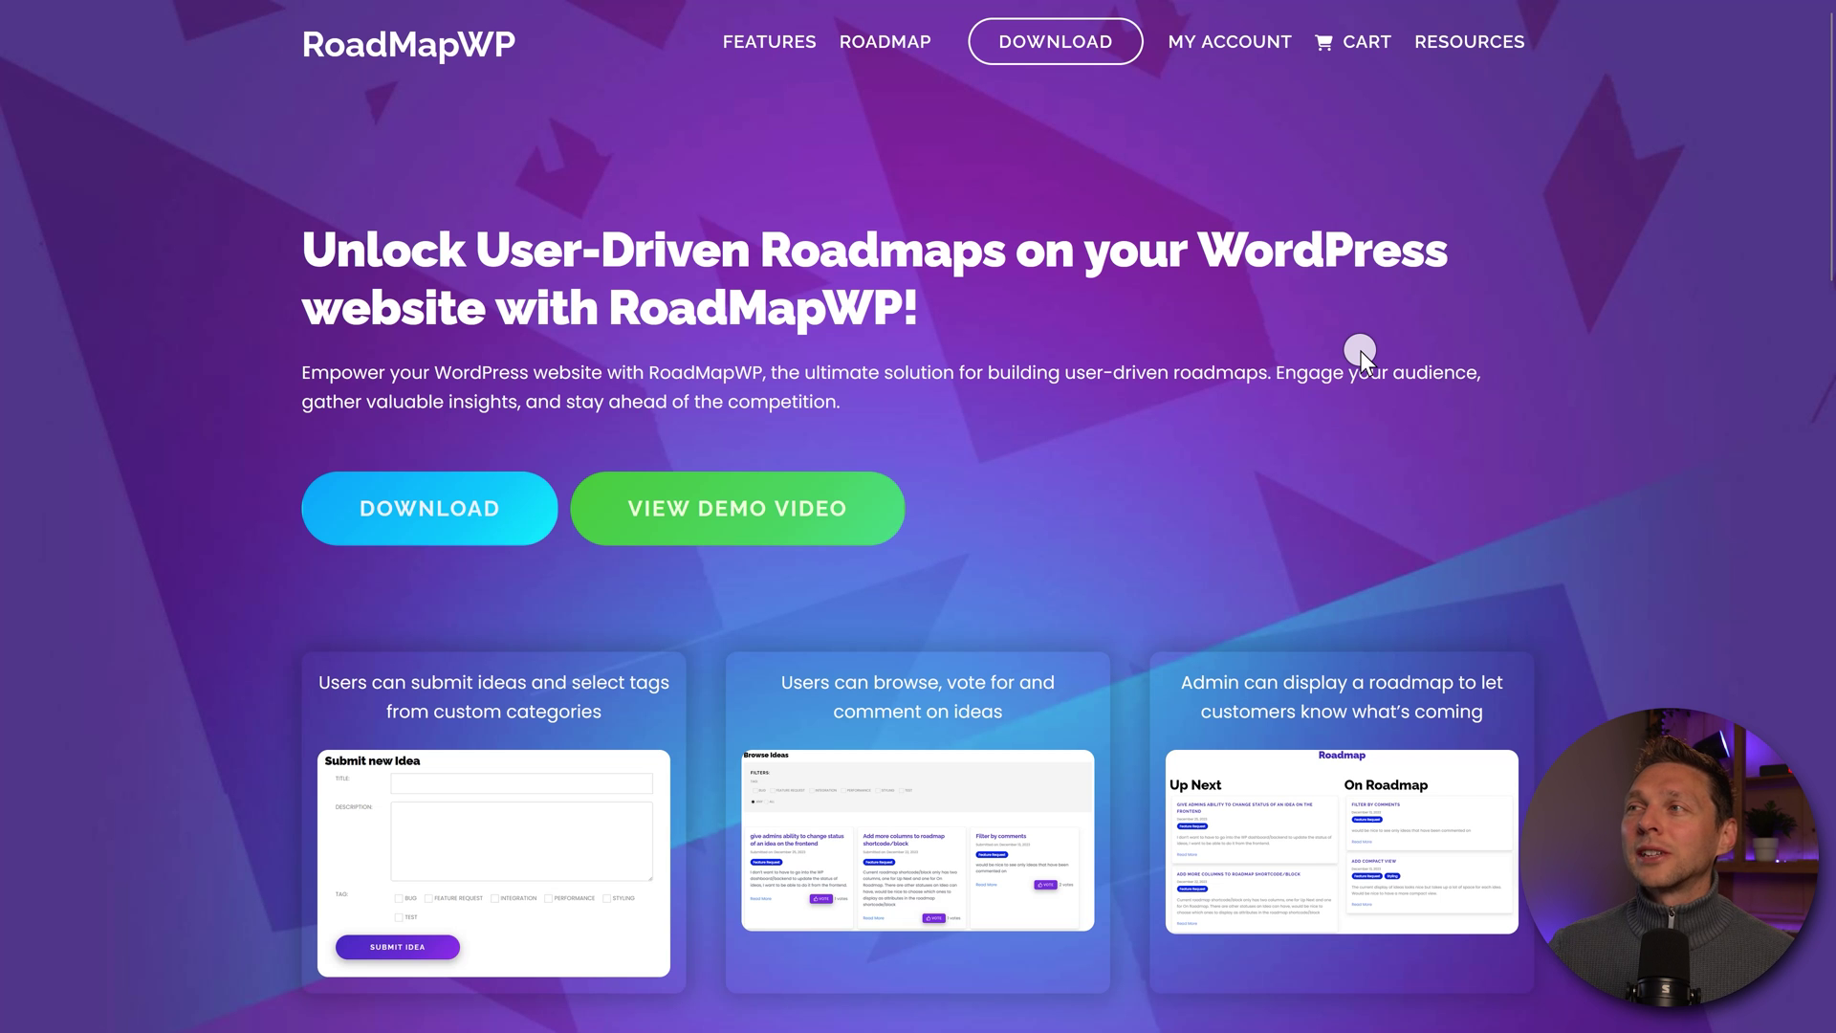
Scroll to the pricing plans and download the Free plan's roadmap-wp.zip
middle_click(1360, 352)
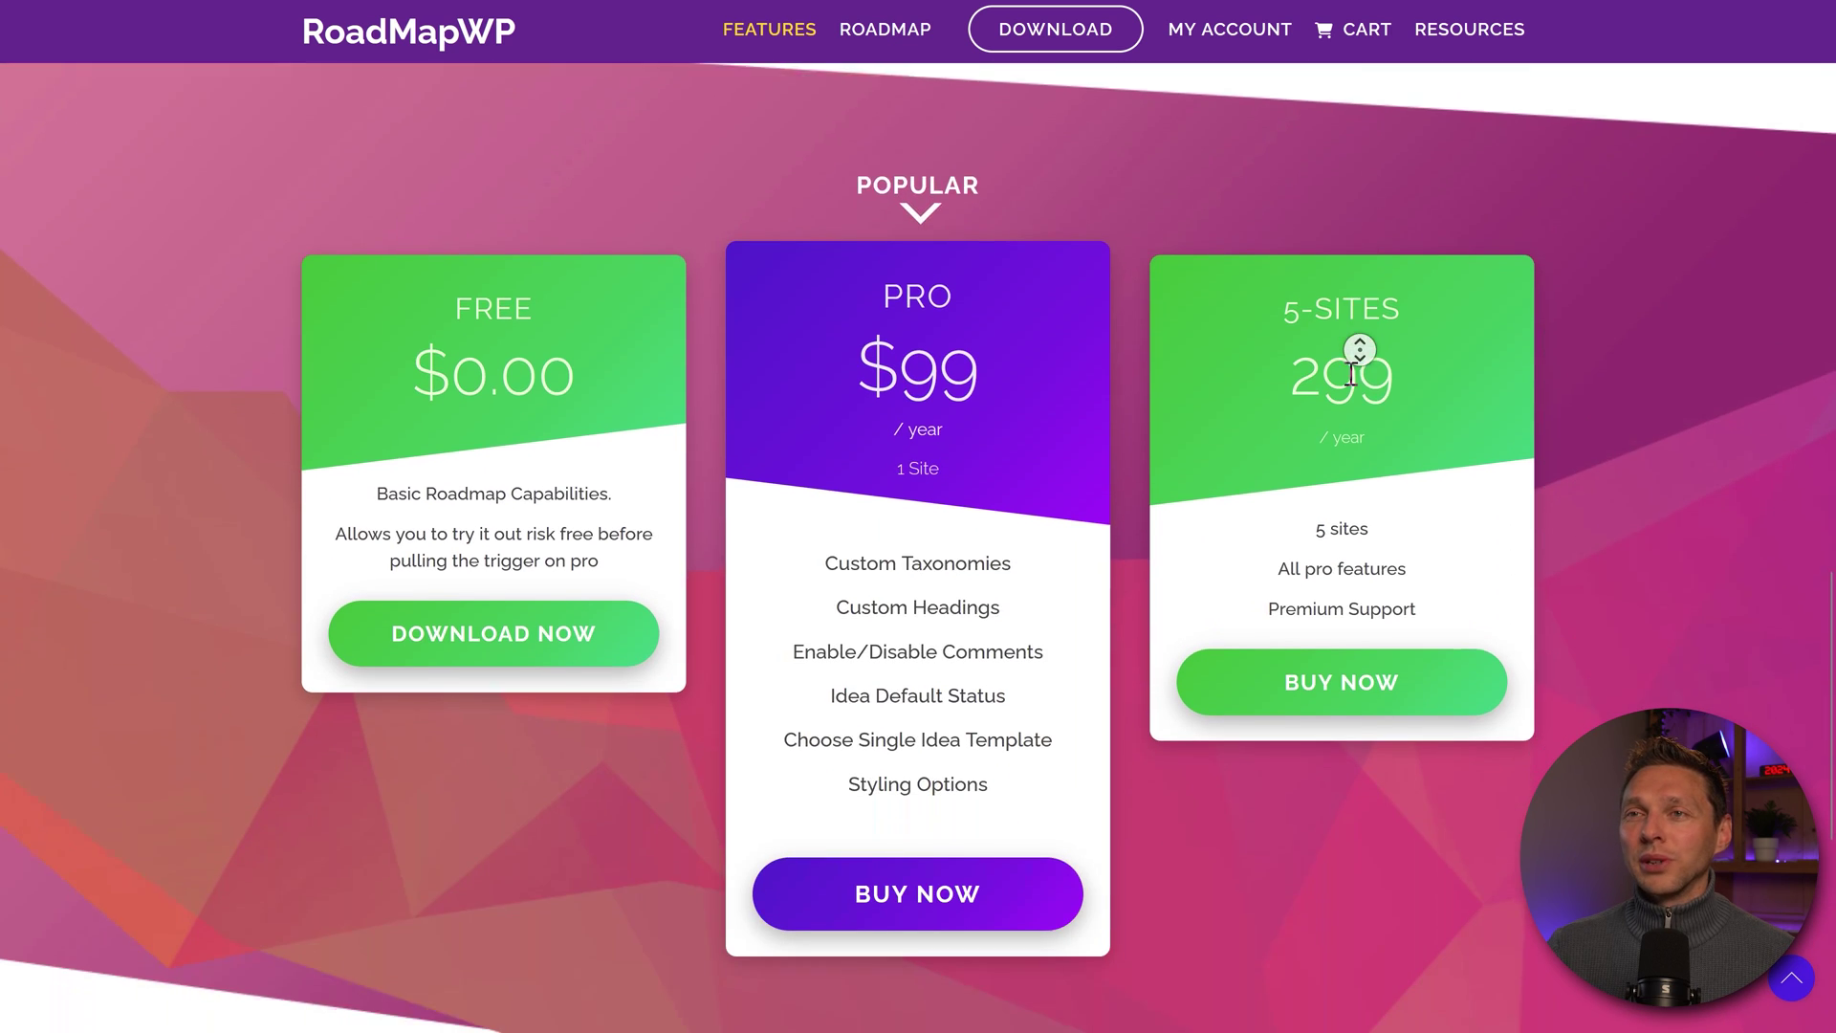
click(1349, 373)
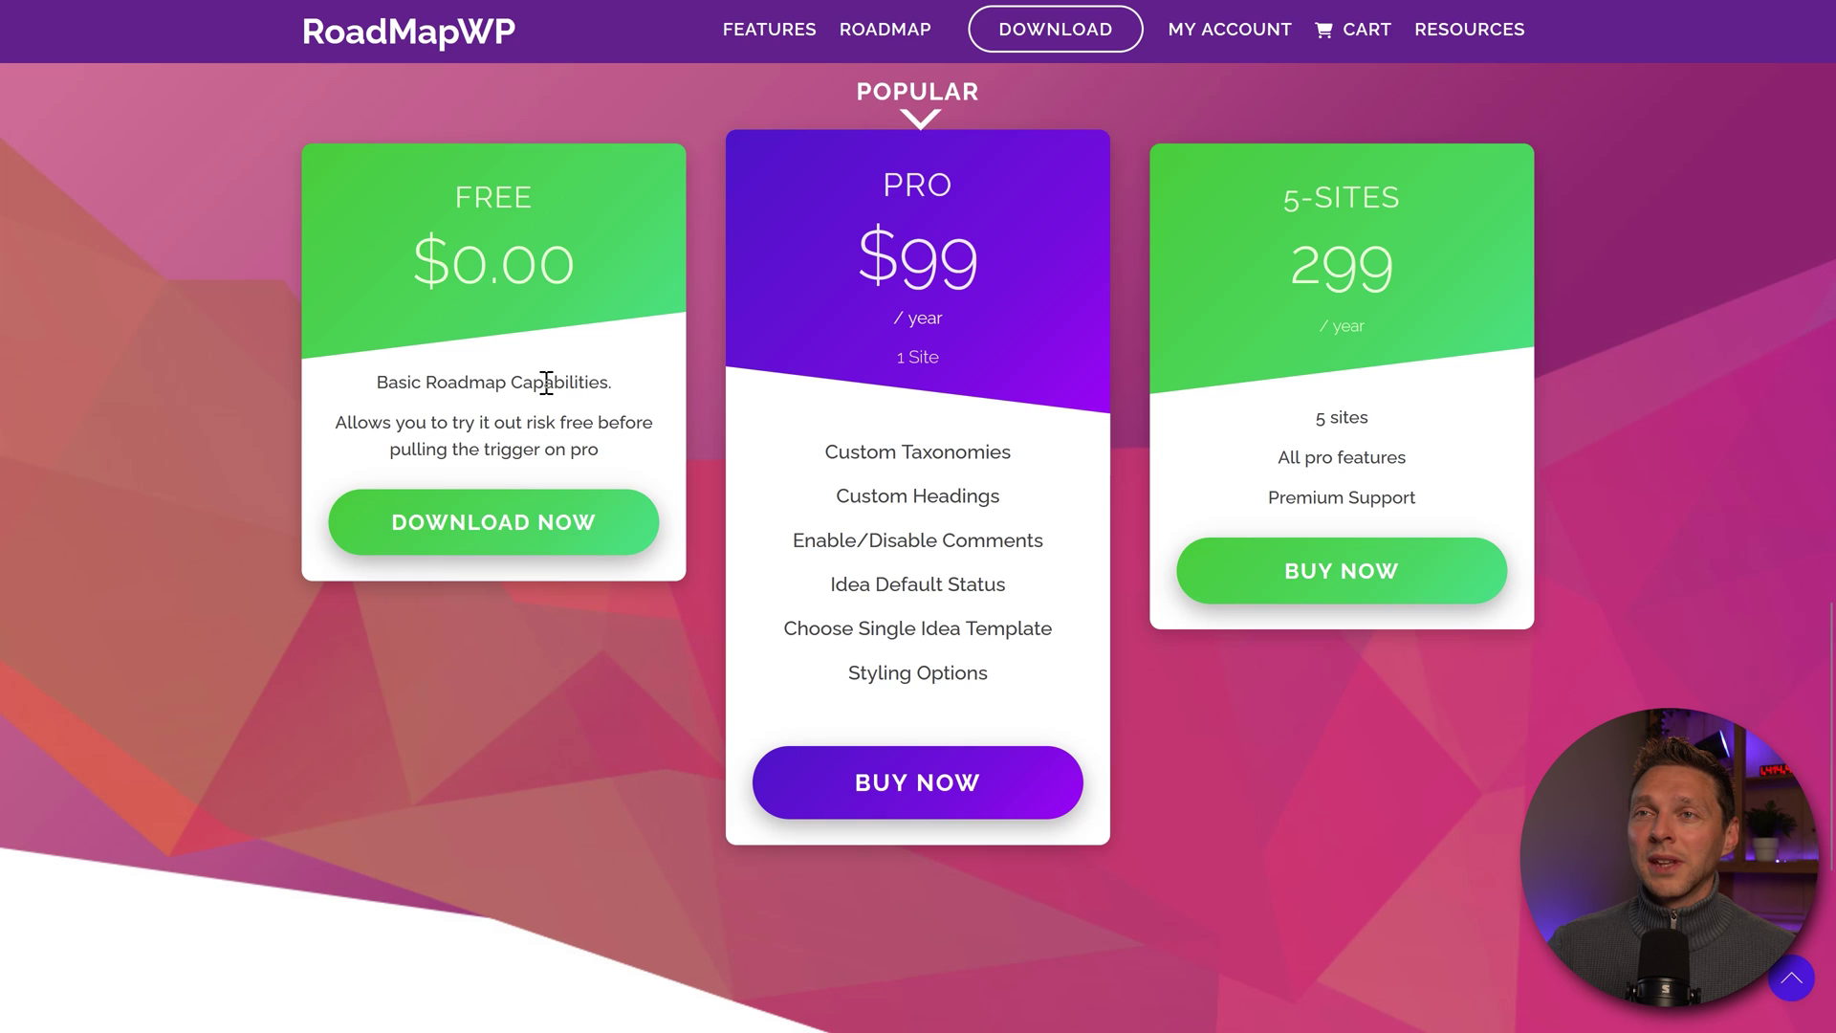
click(486, 535)
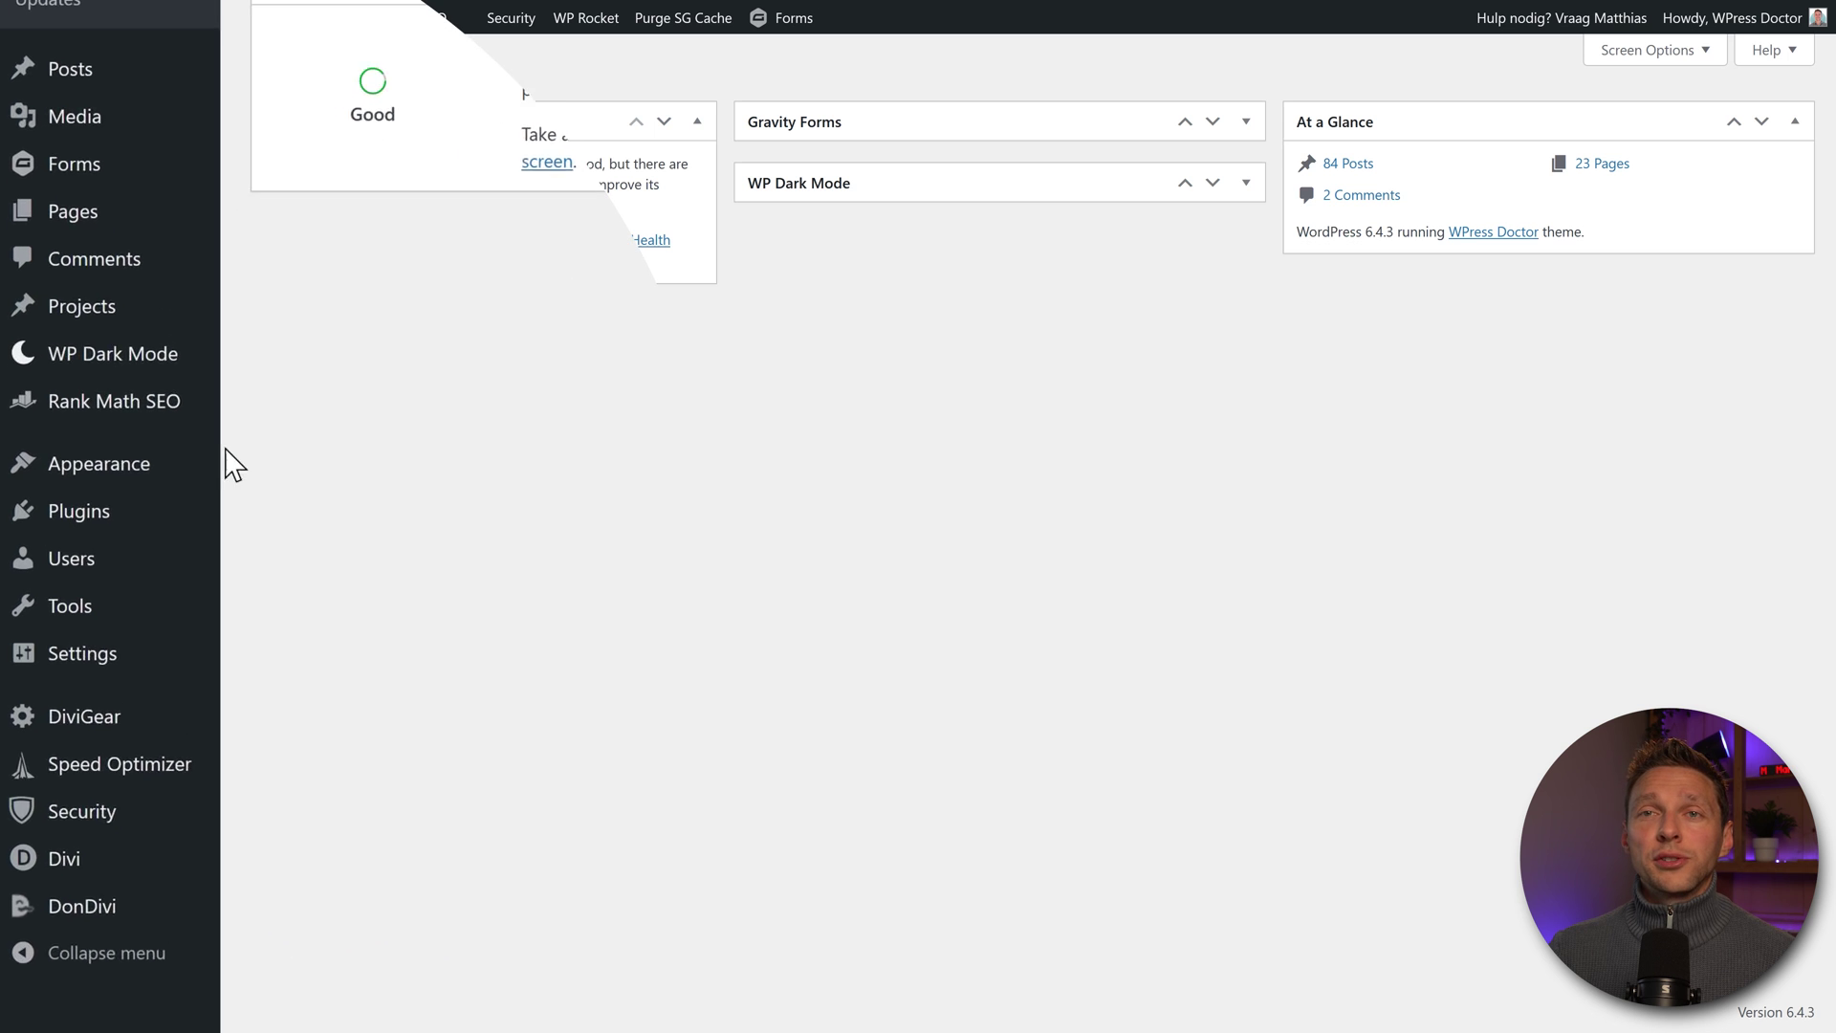
Upload roadmap-wp.zip as a new plugin, install it and activate RoadMapWP
mouse_move(39, 504)
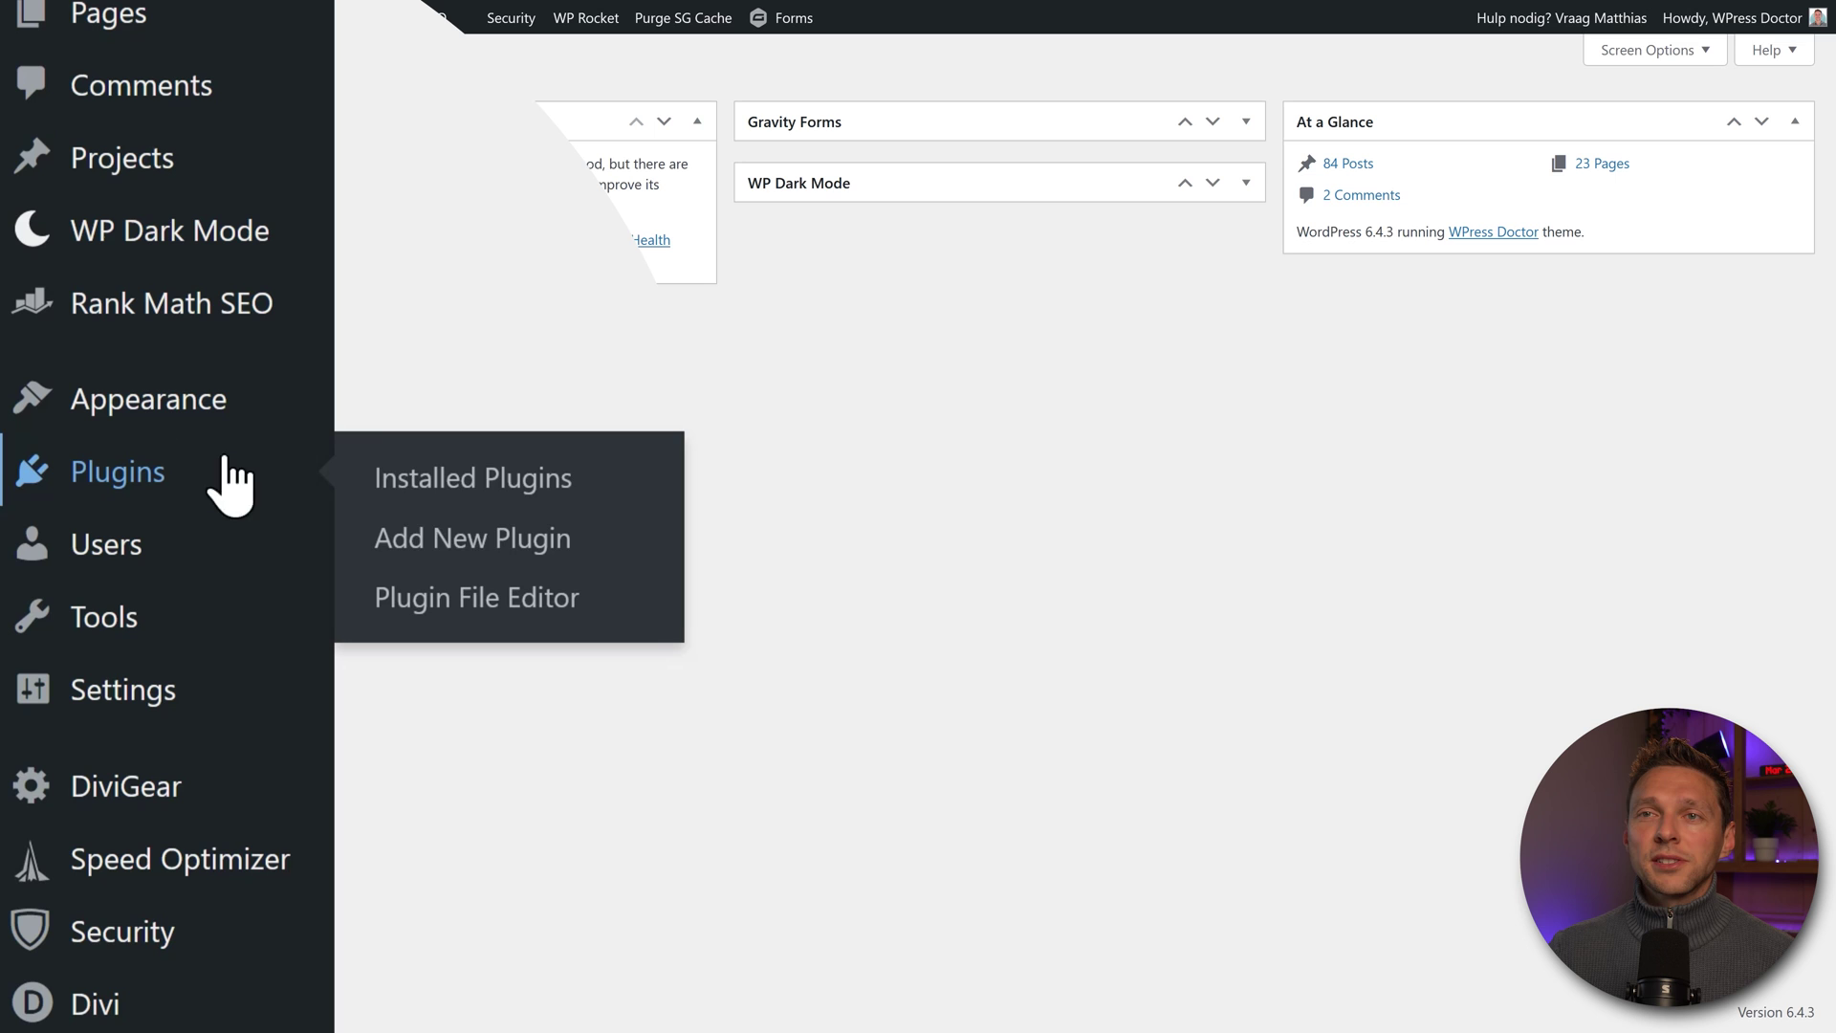
click(479, 542)
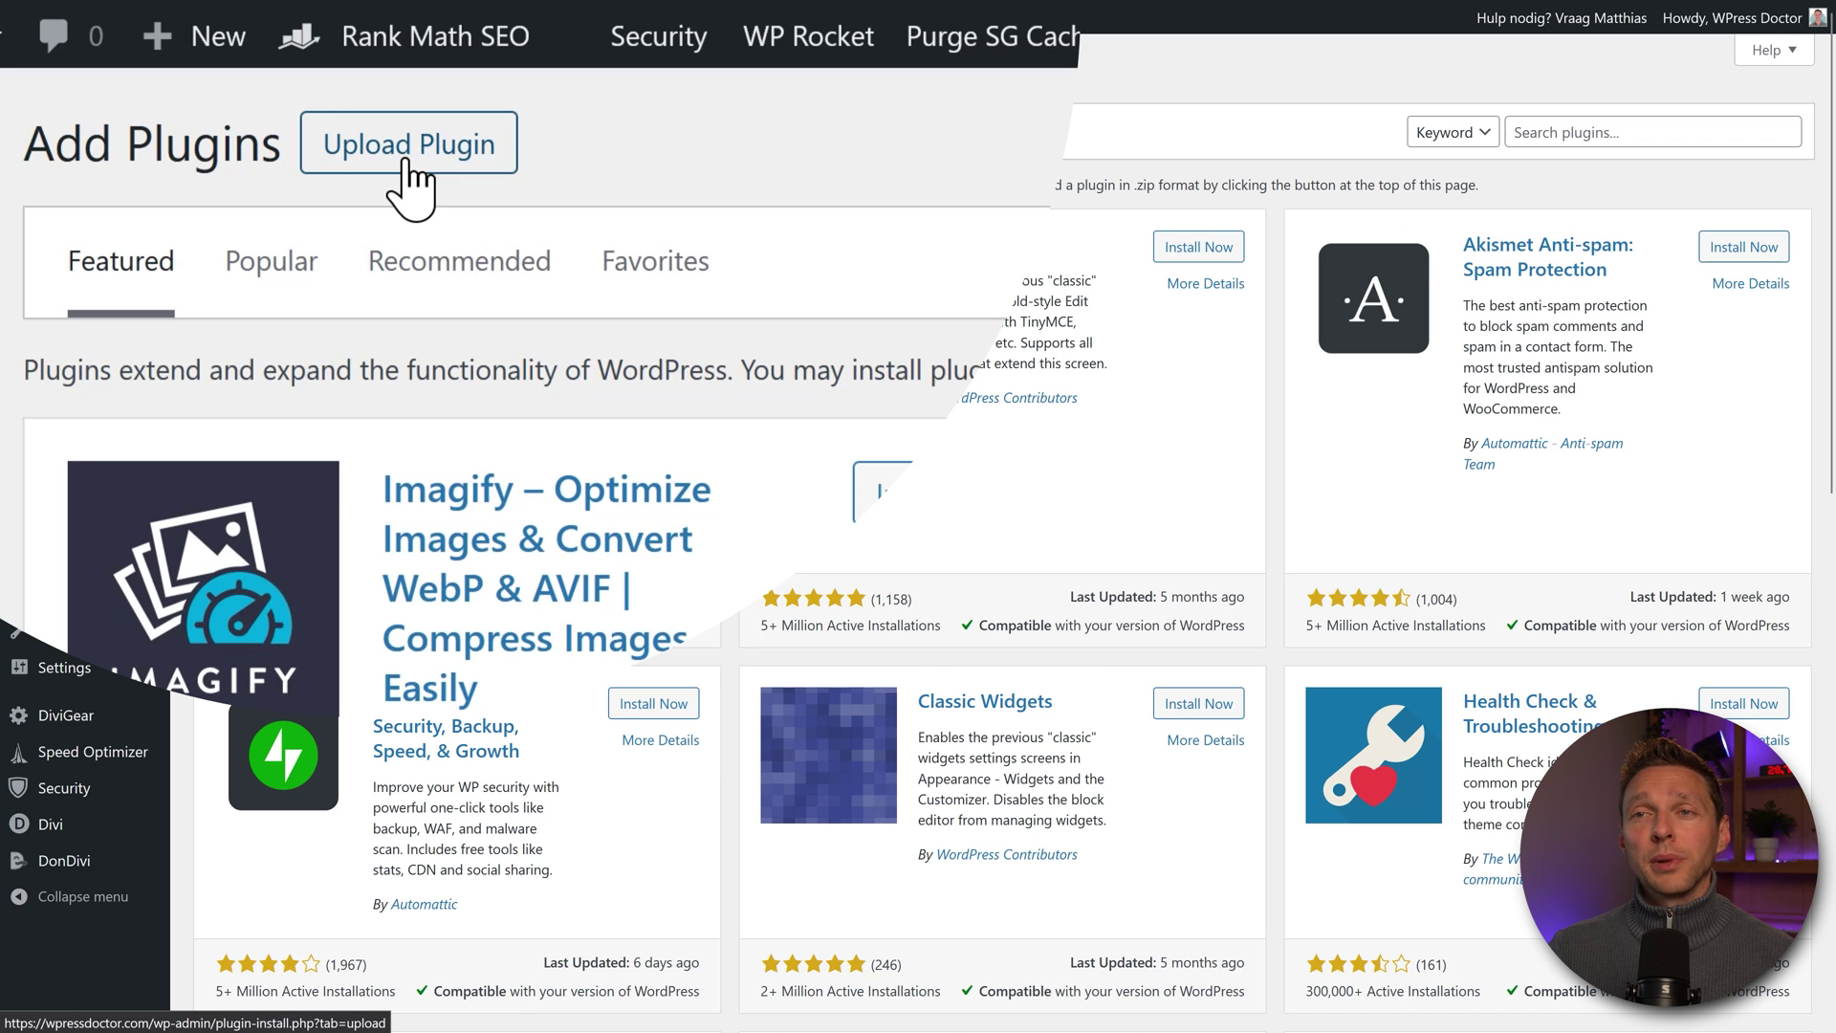
click(406, 165)
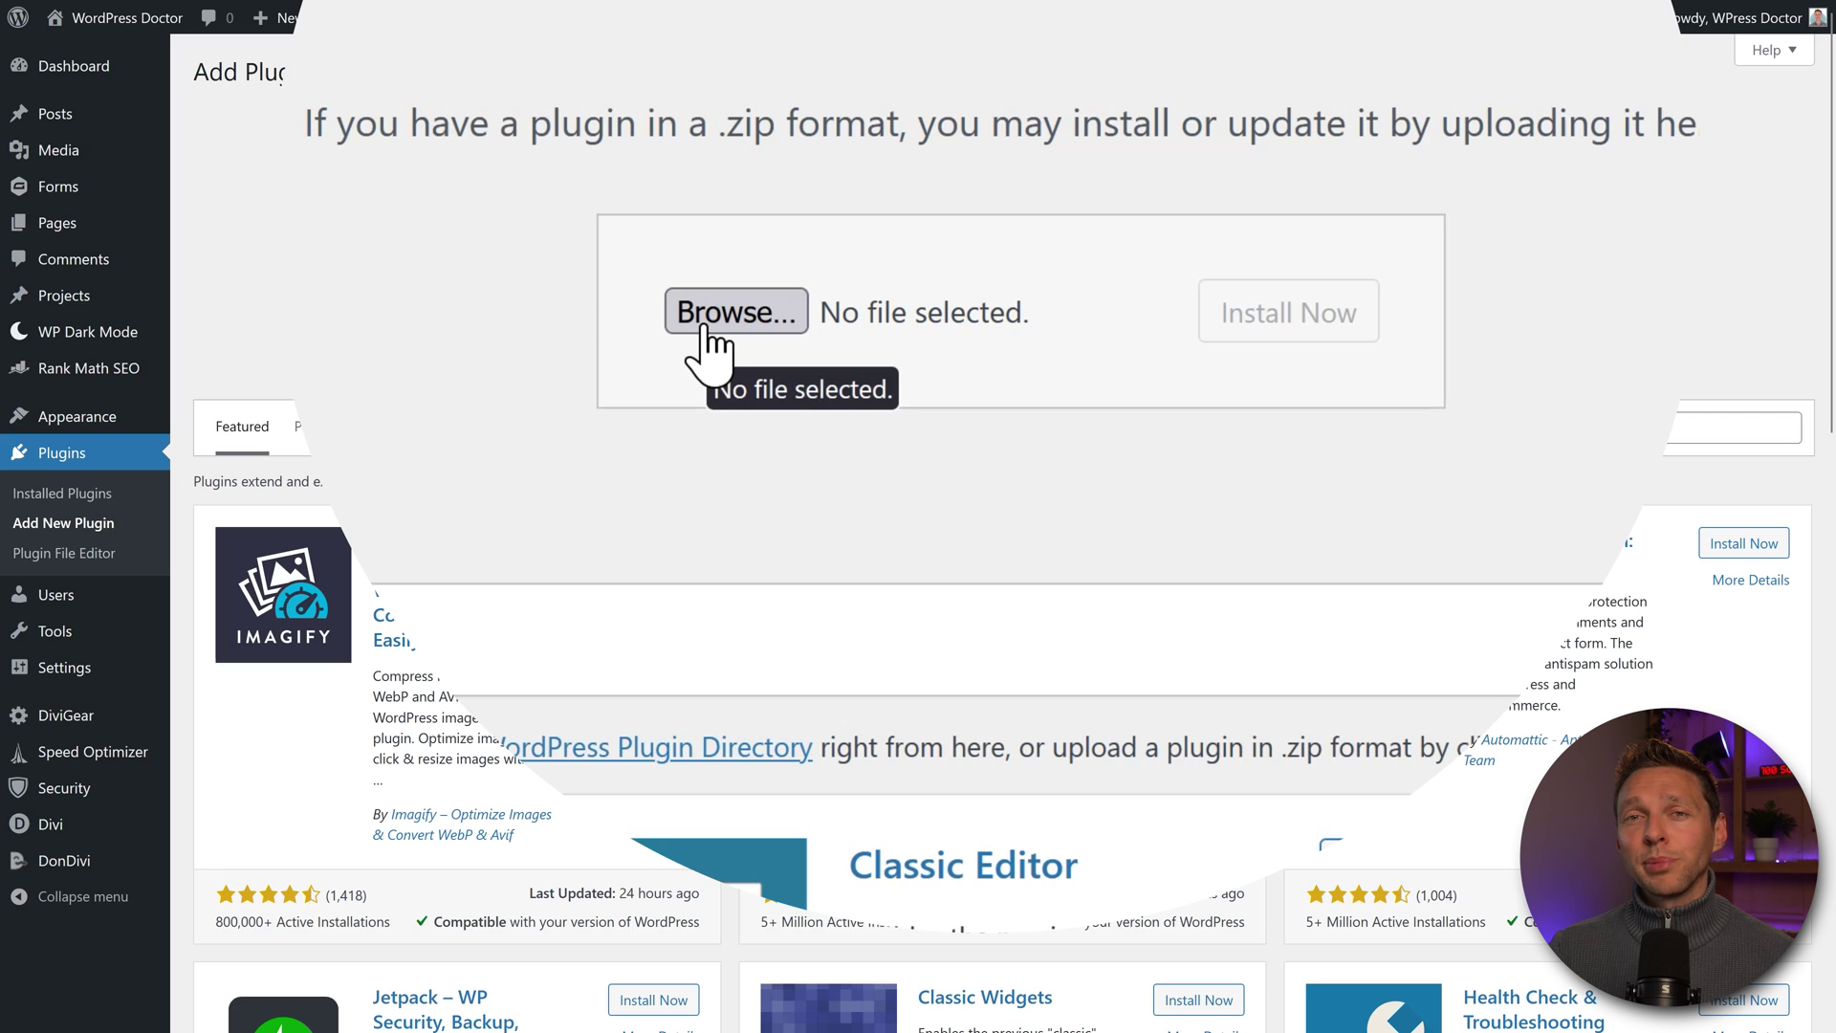
click(706, 332)
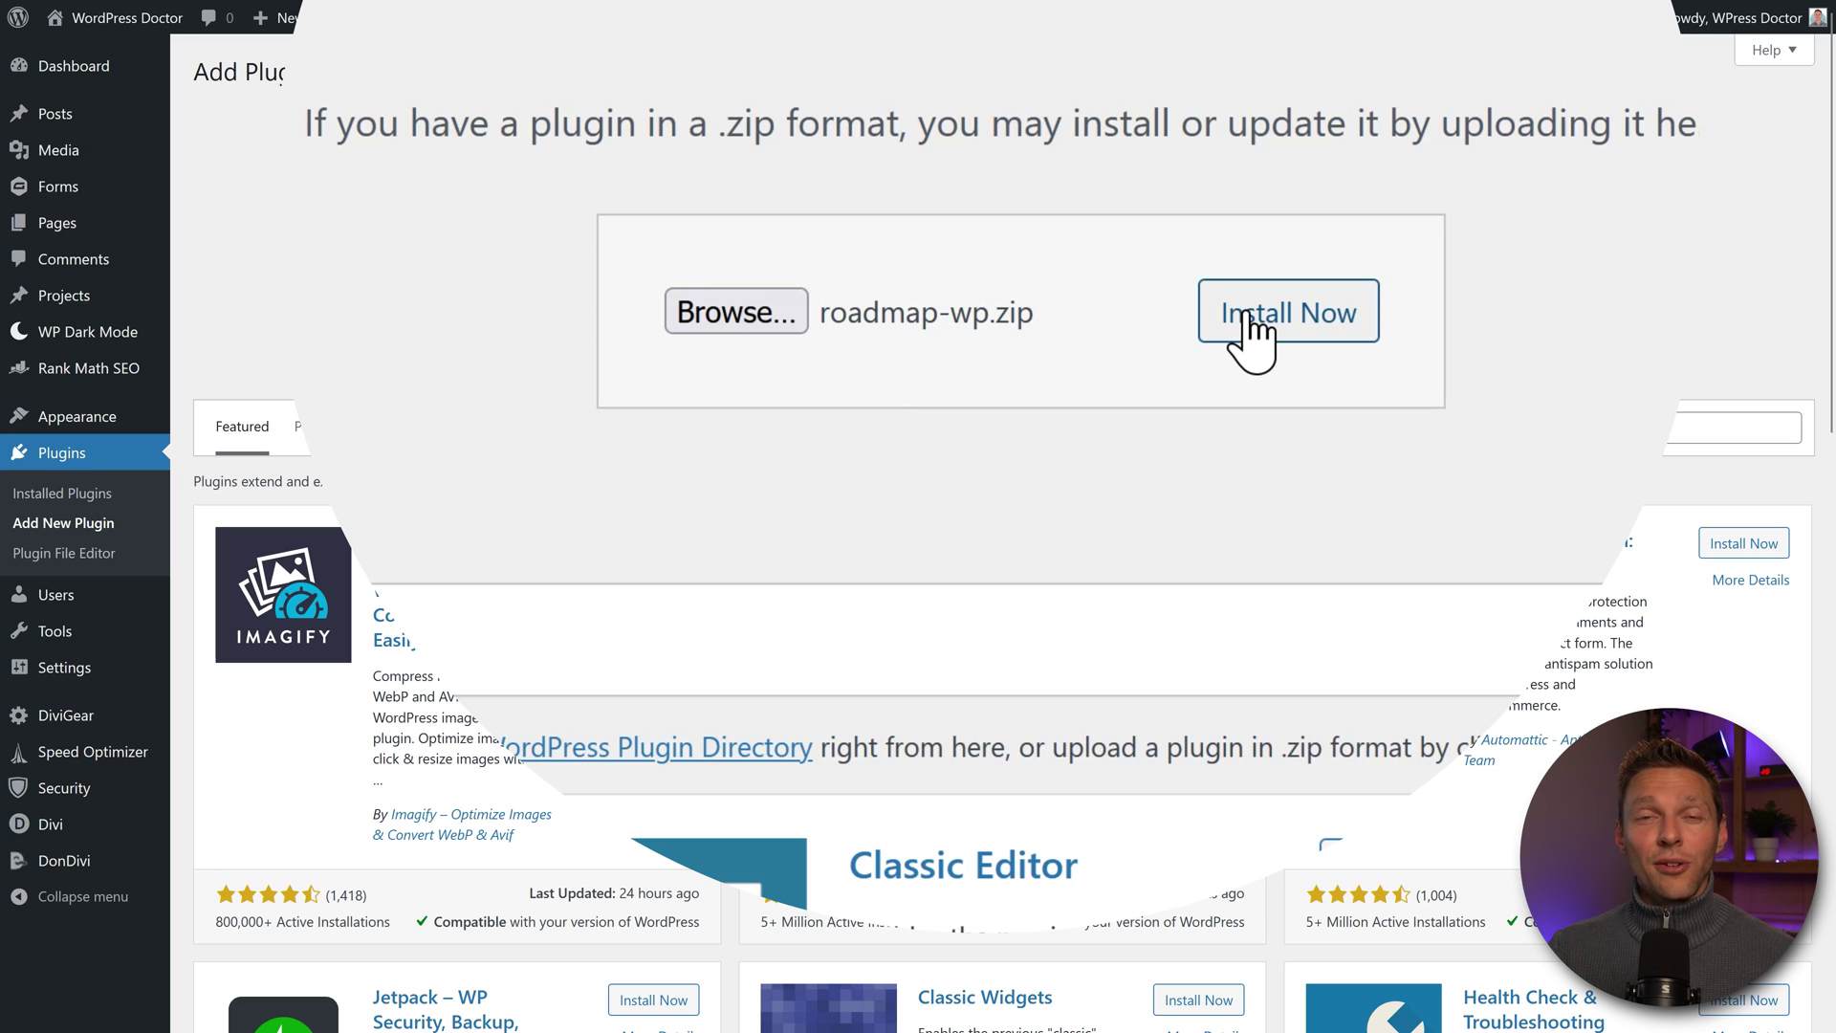
click(1253, 330)
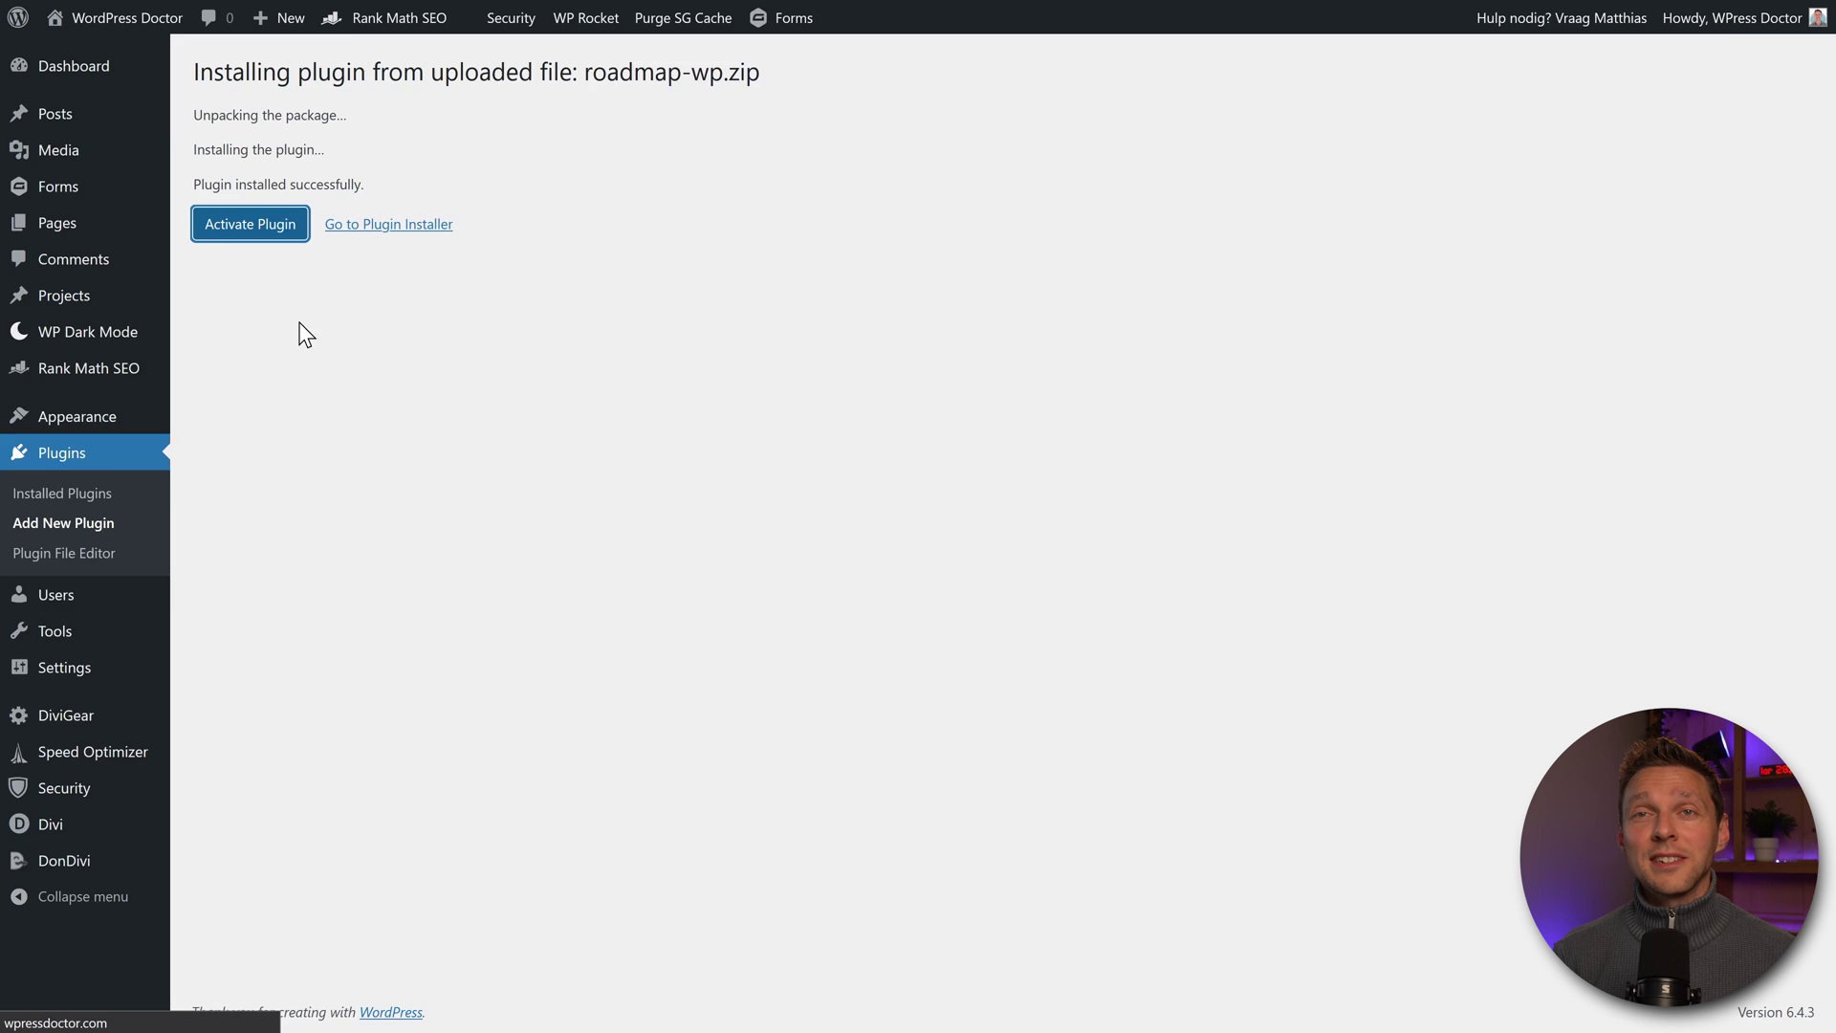
click(250, 224)
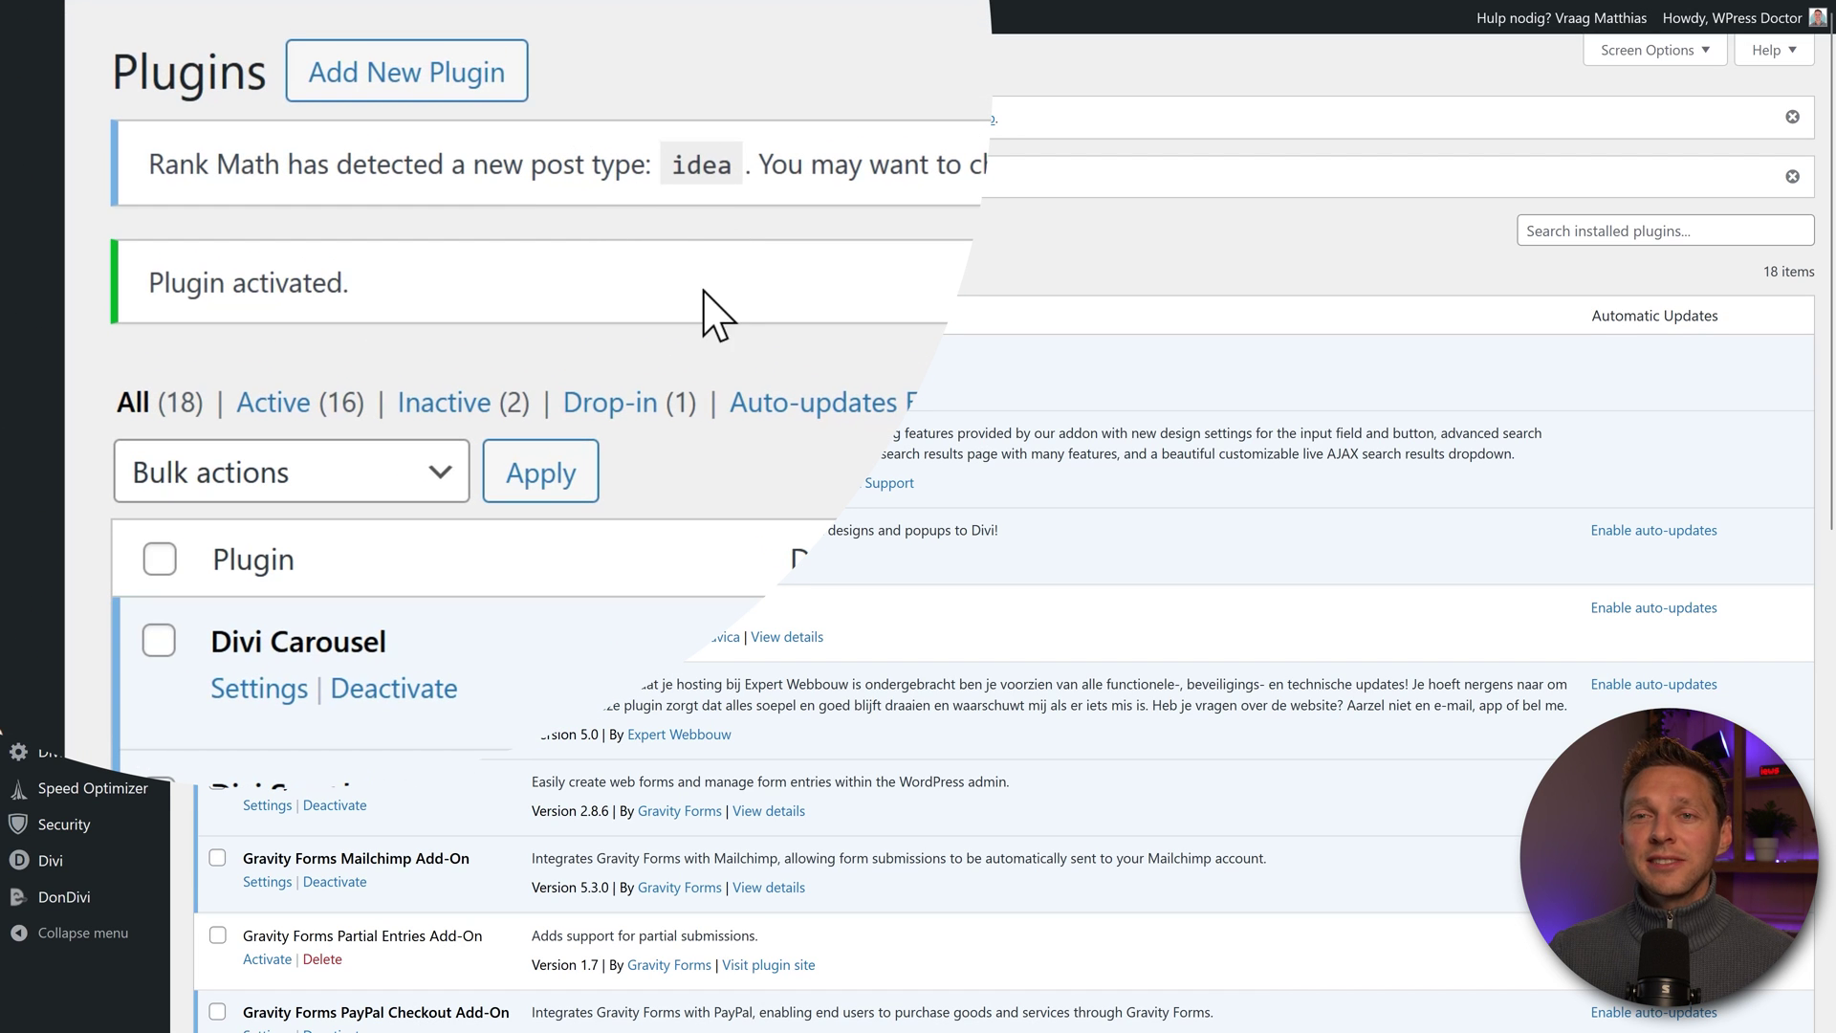
Go to RoadMap > Ideas to see the still-empty ideas list
mouse_move(188, 244)
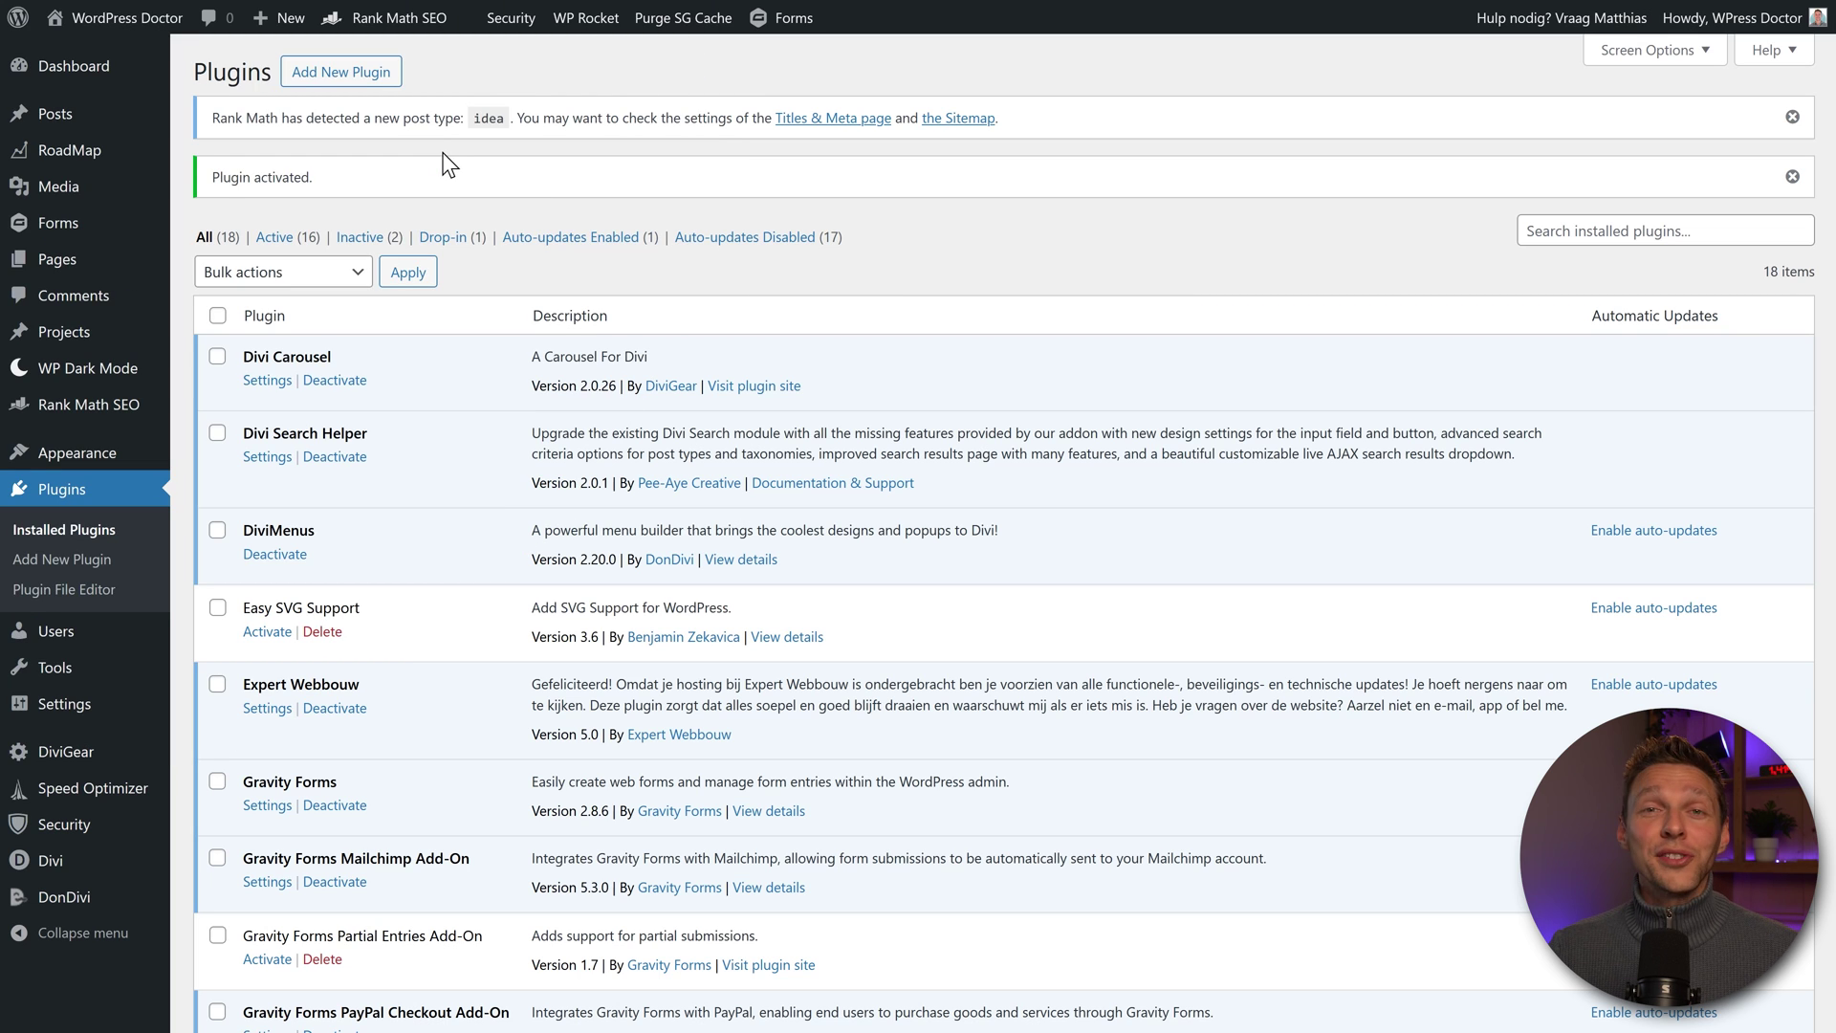
mouse_move(88, 155)
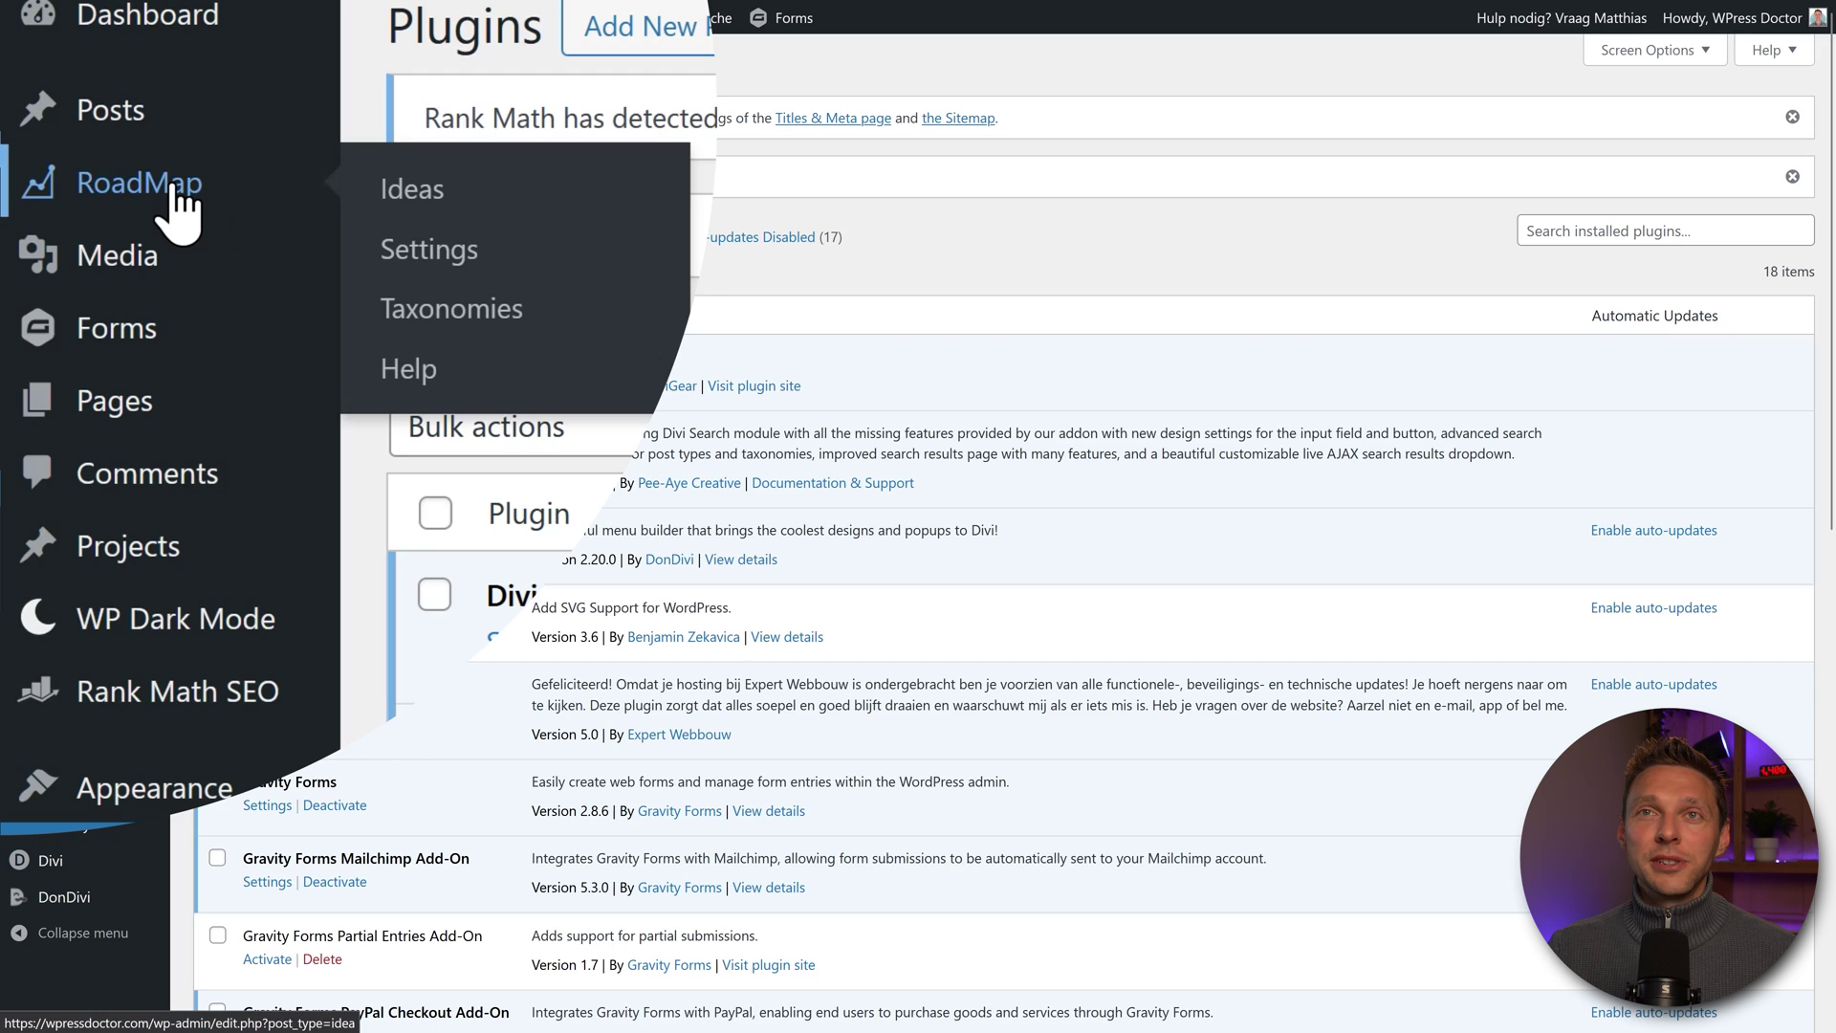
click(173, 188)
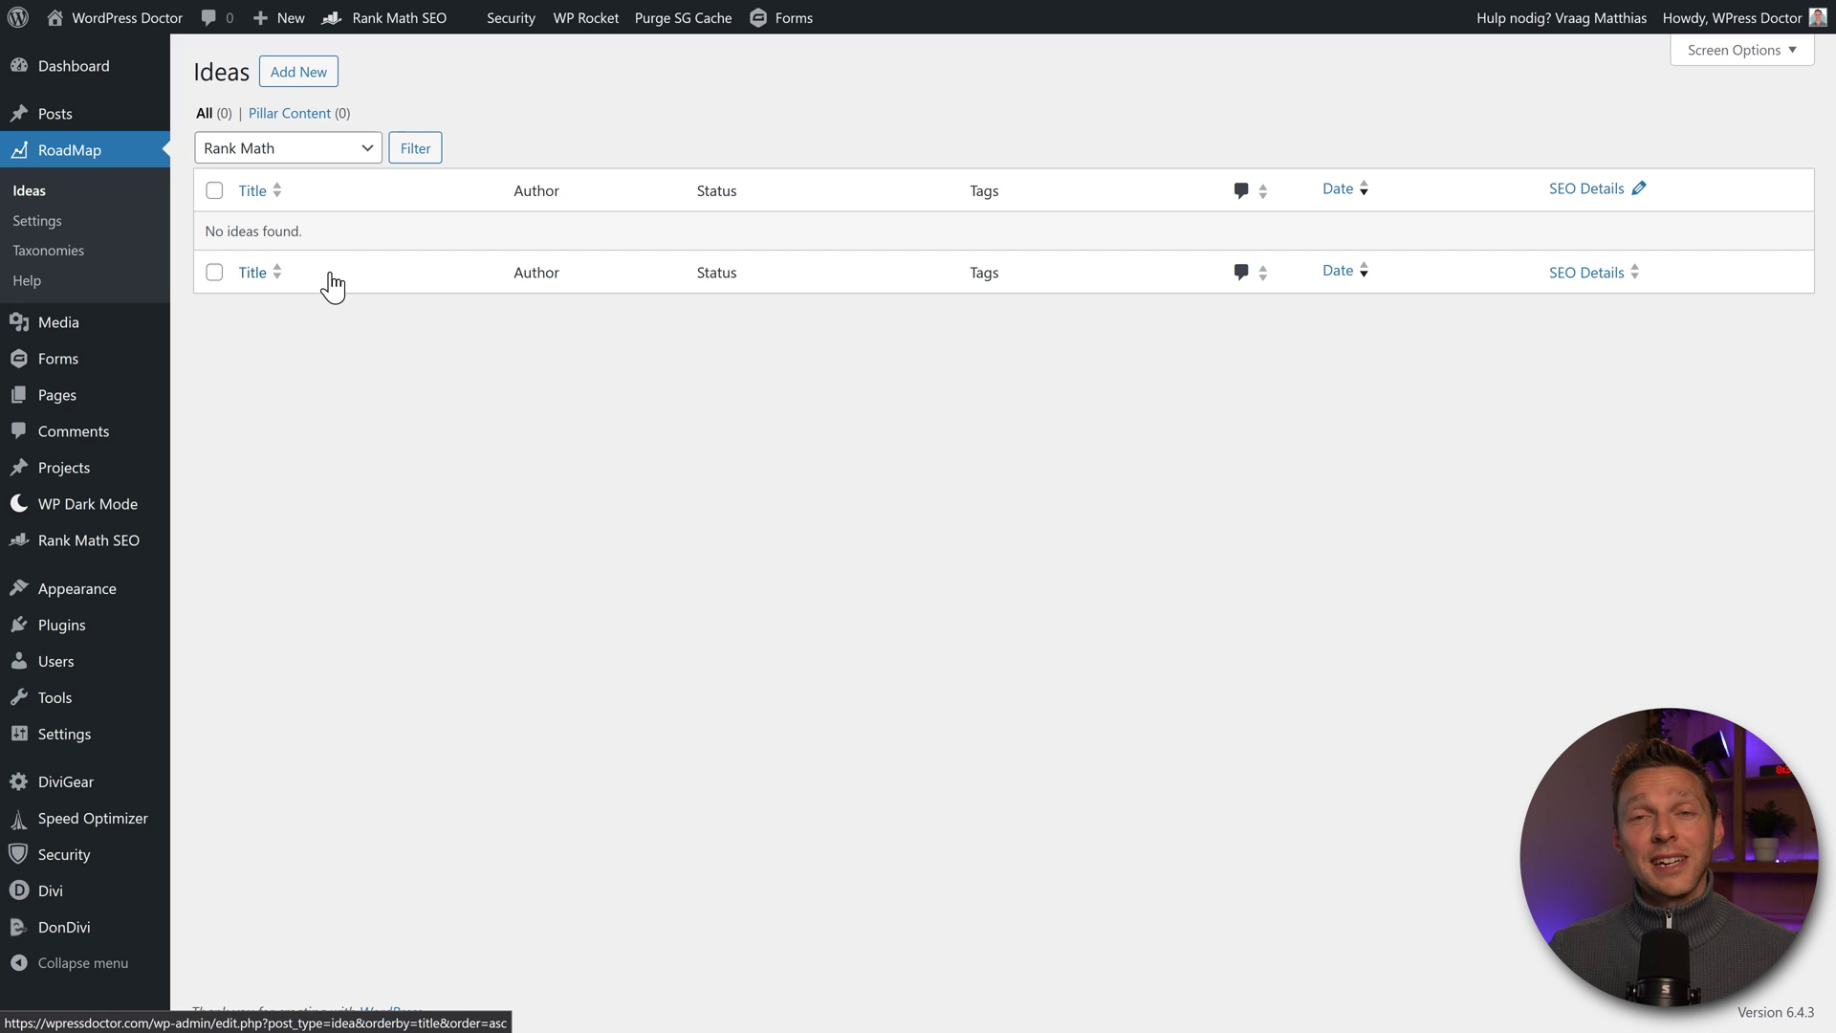
In RoadMap Settings, enable Allow Comments on Ideas, keep default status New Idea, and save
click(38, 228)
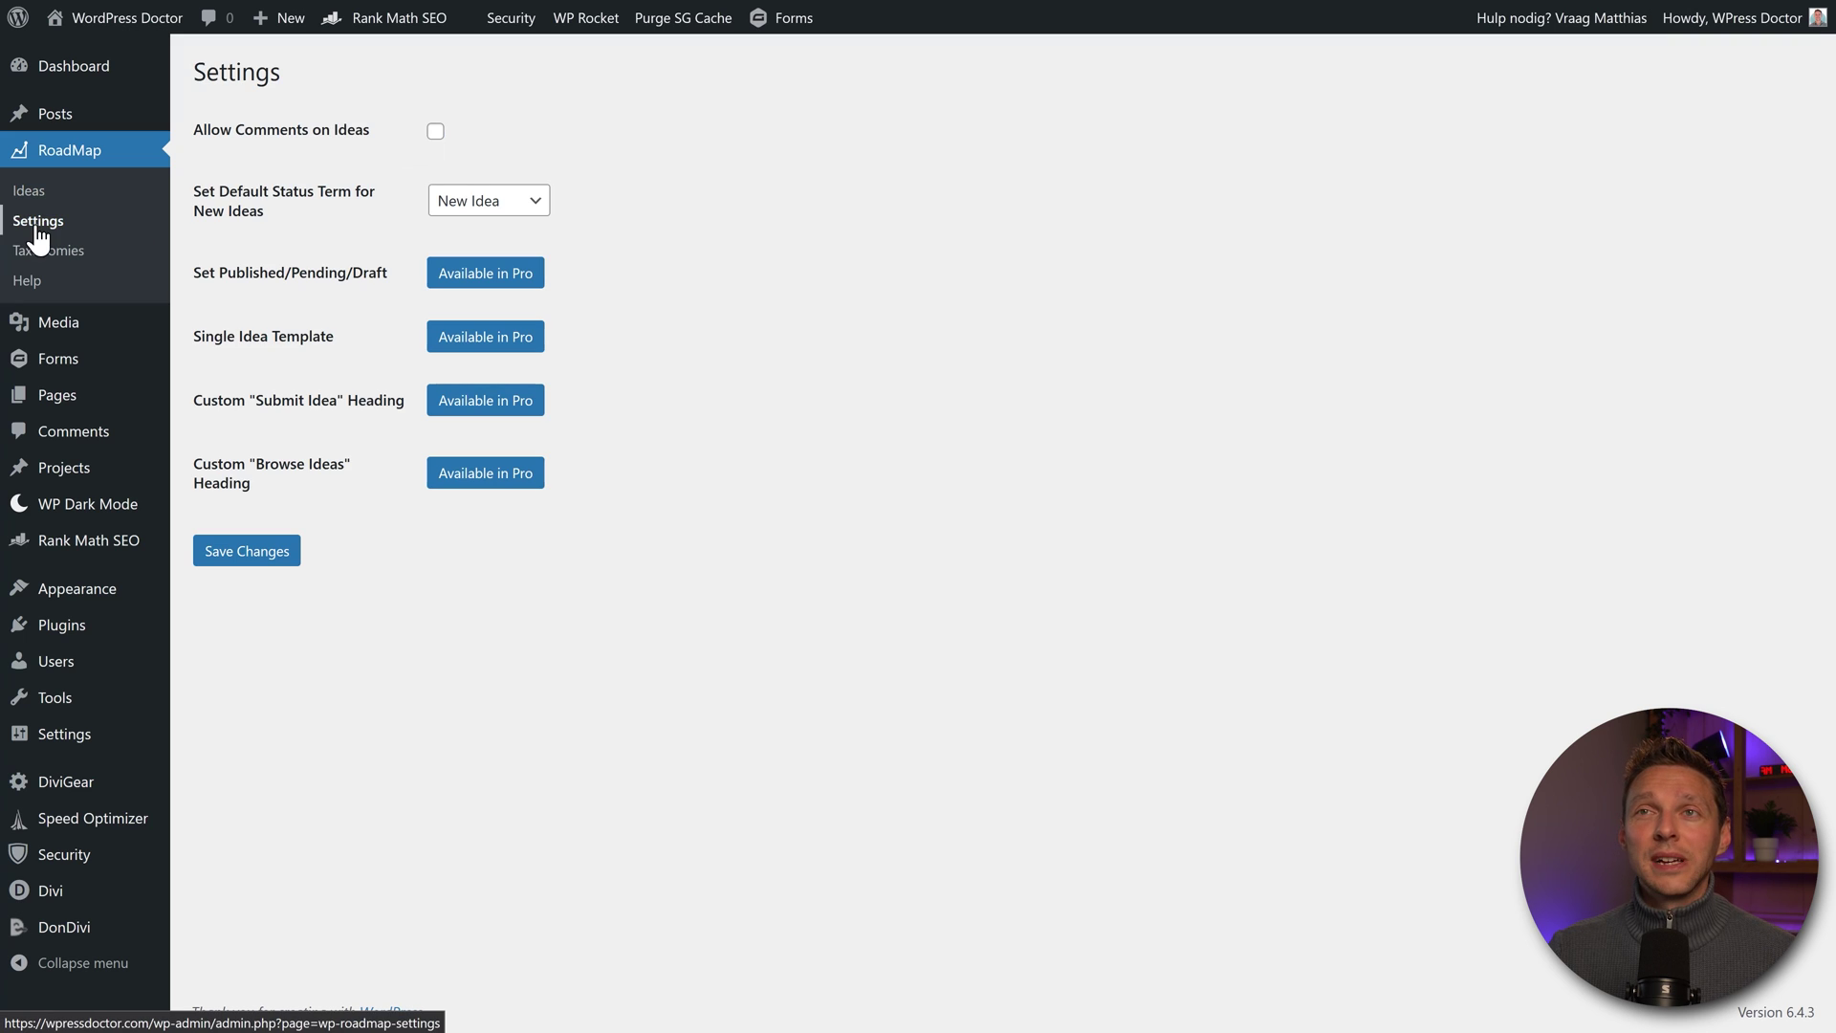
click(435, 131)
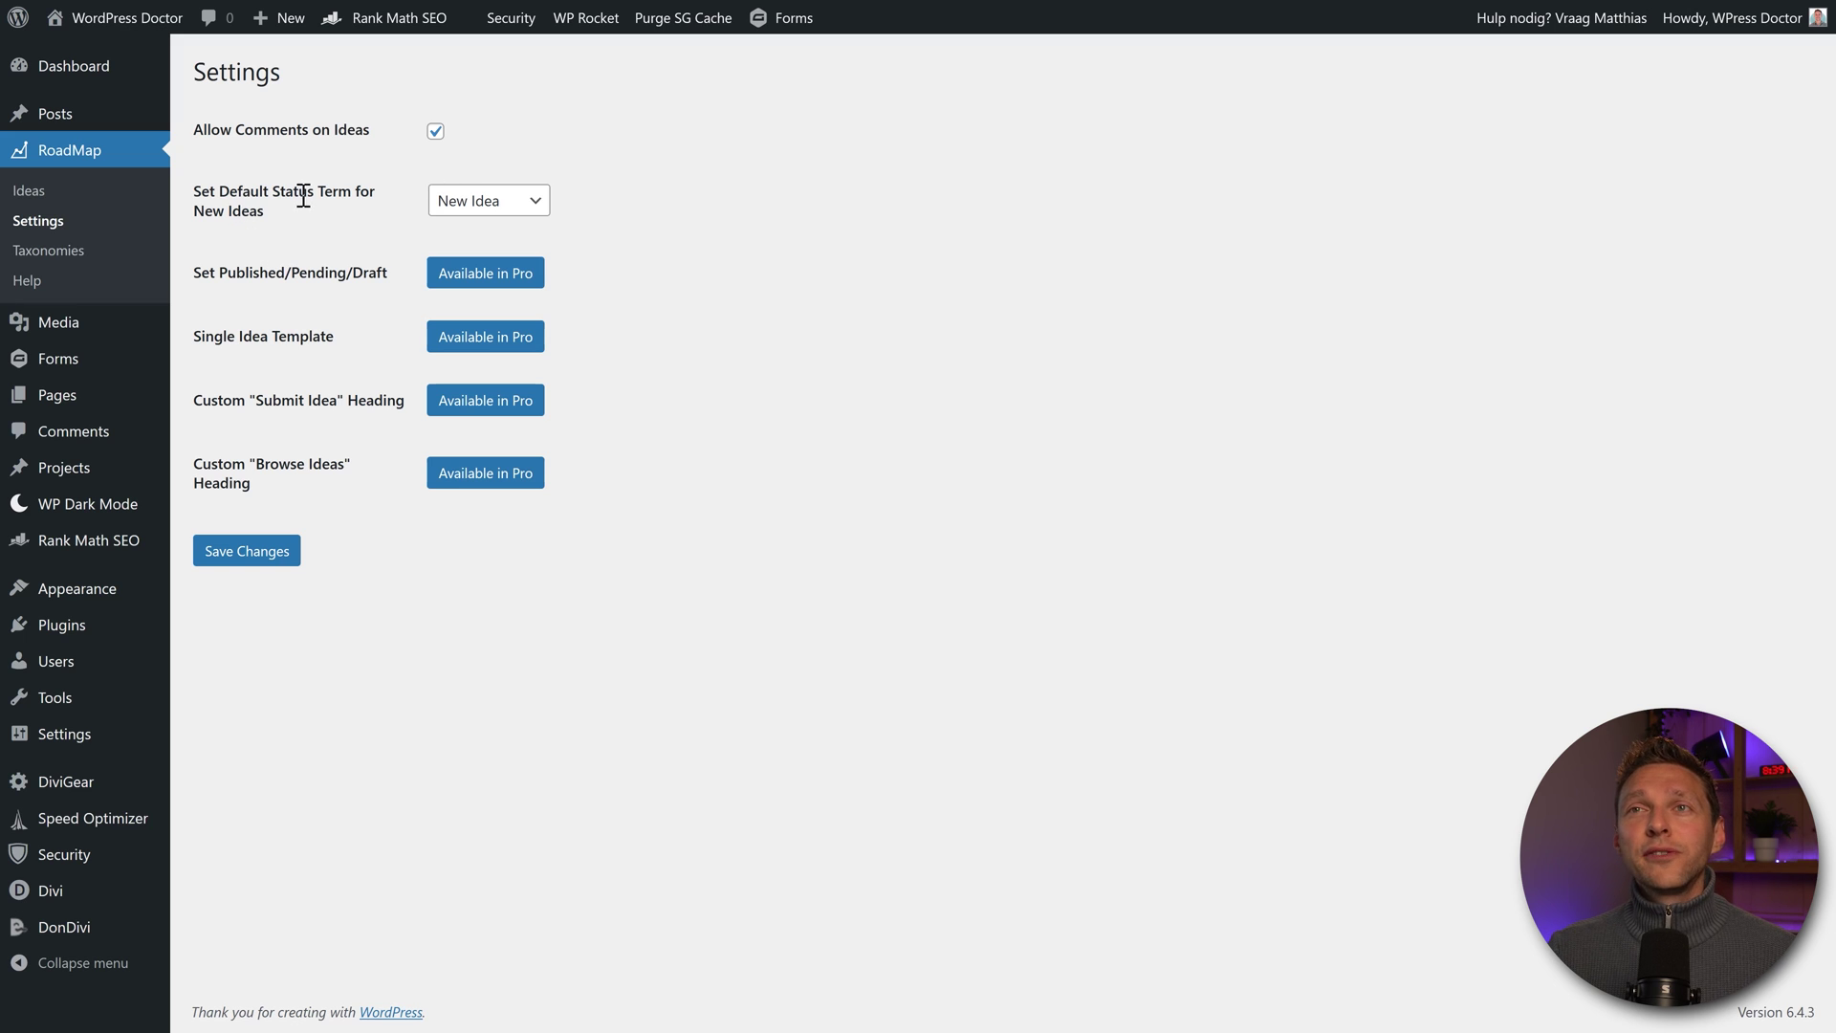
click(512, 202)
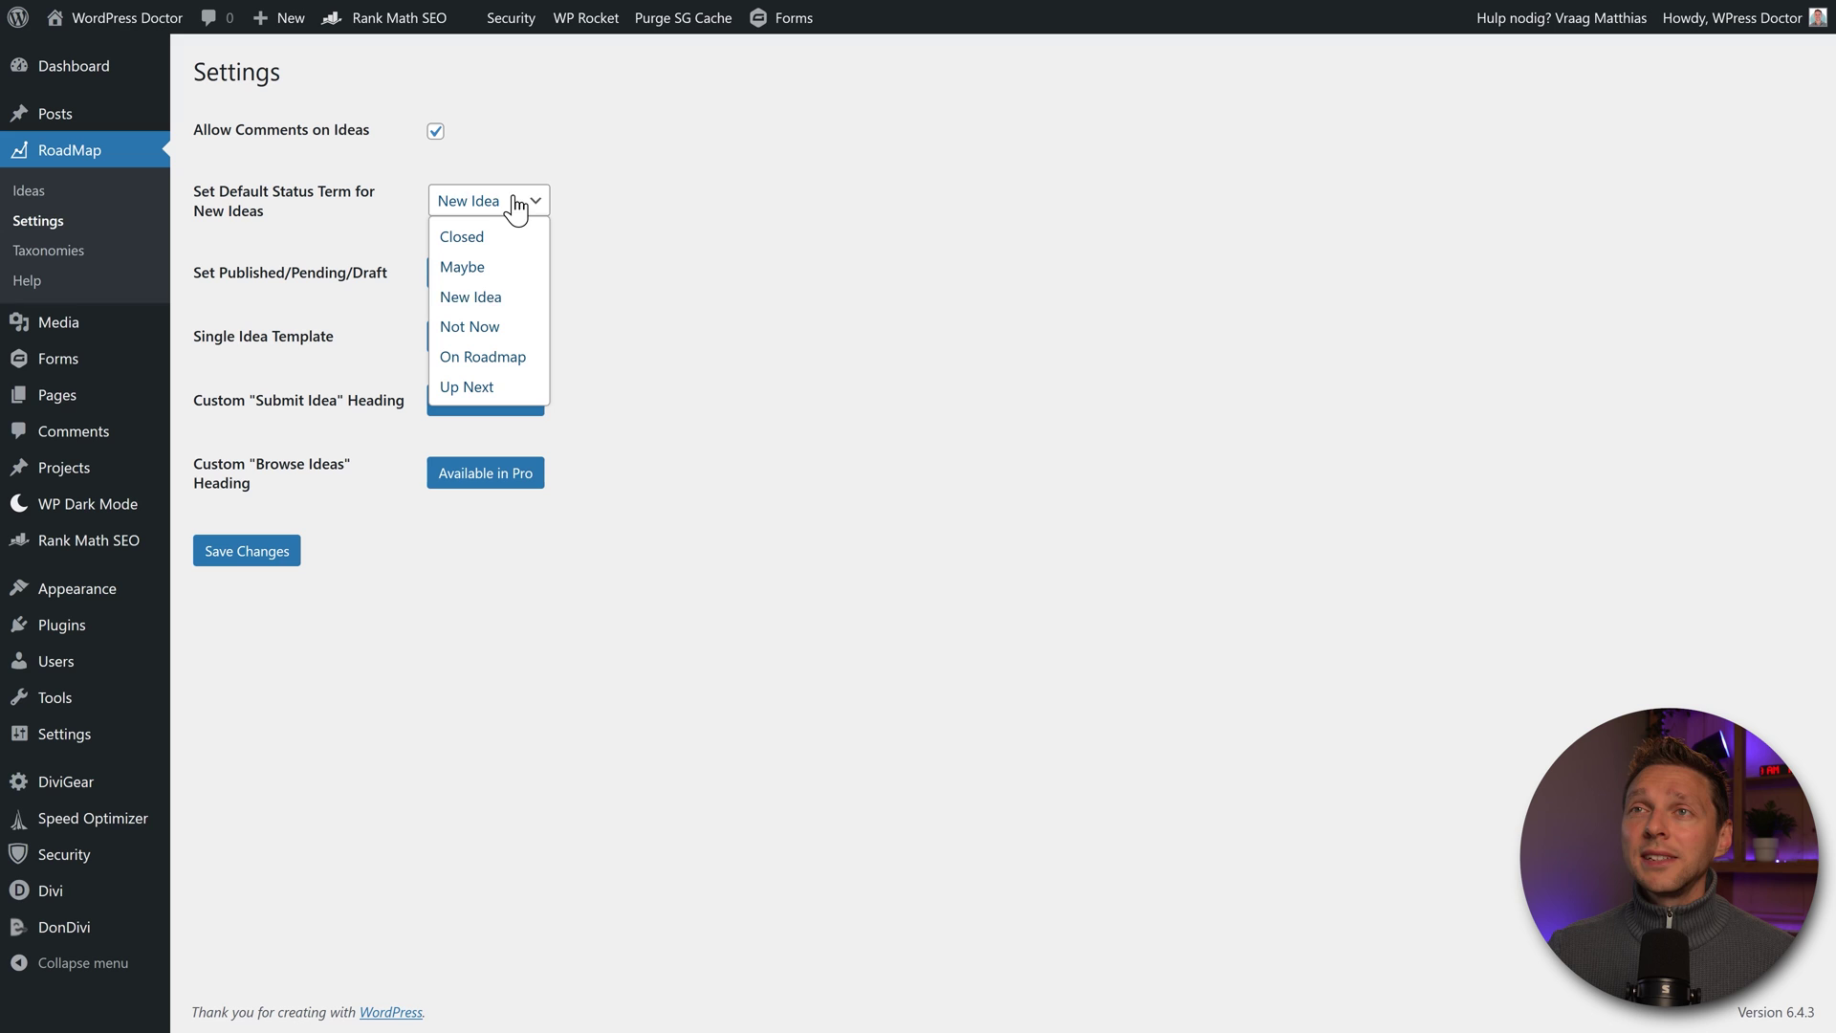
click(521, 302)
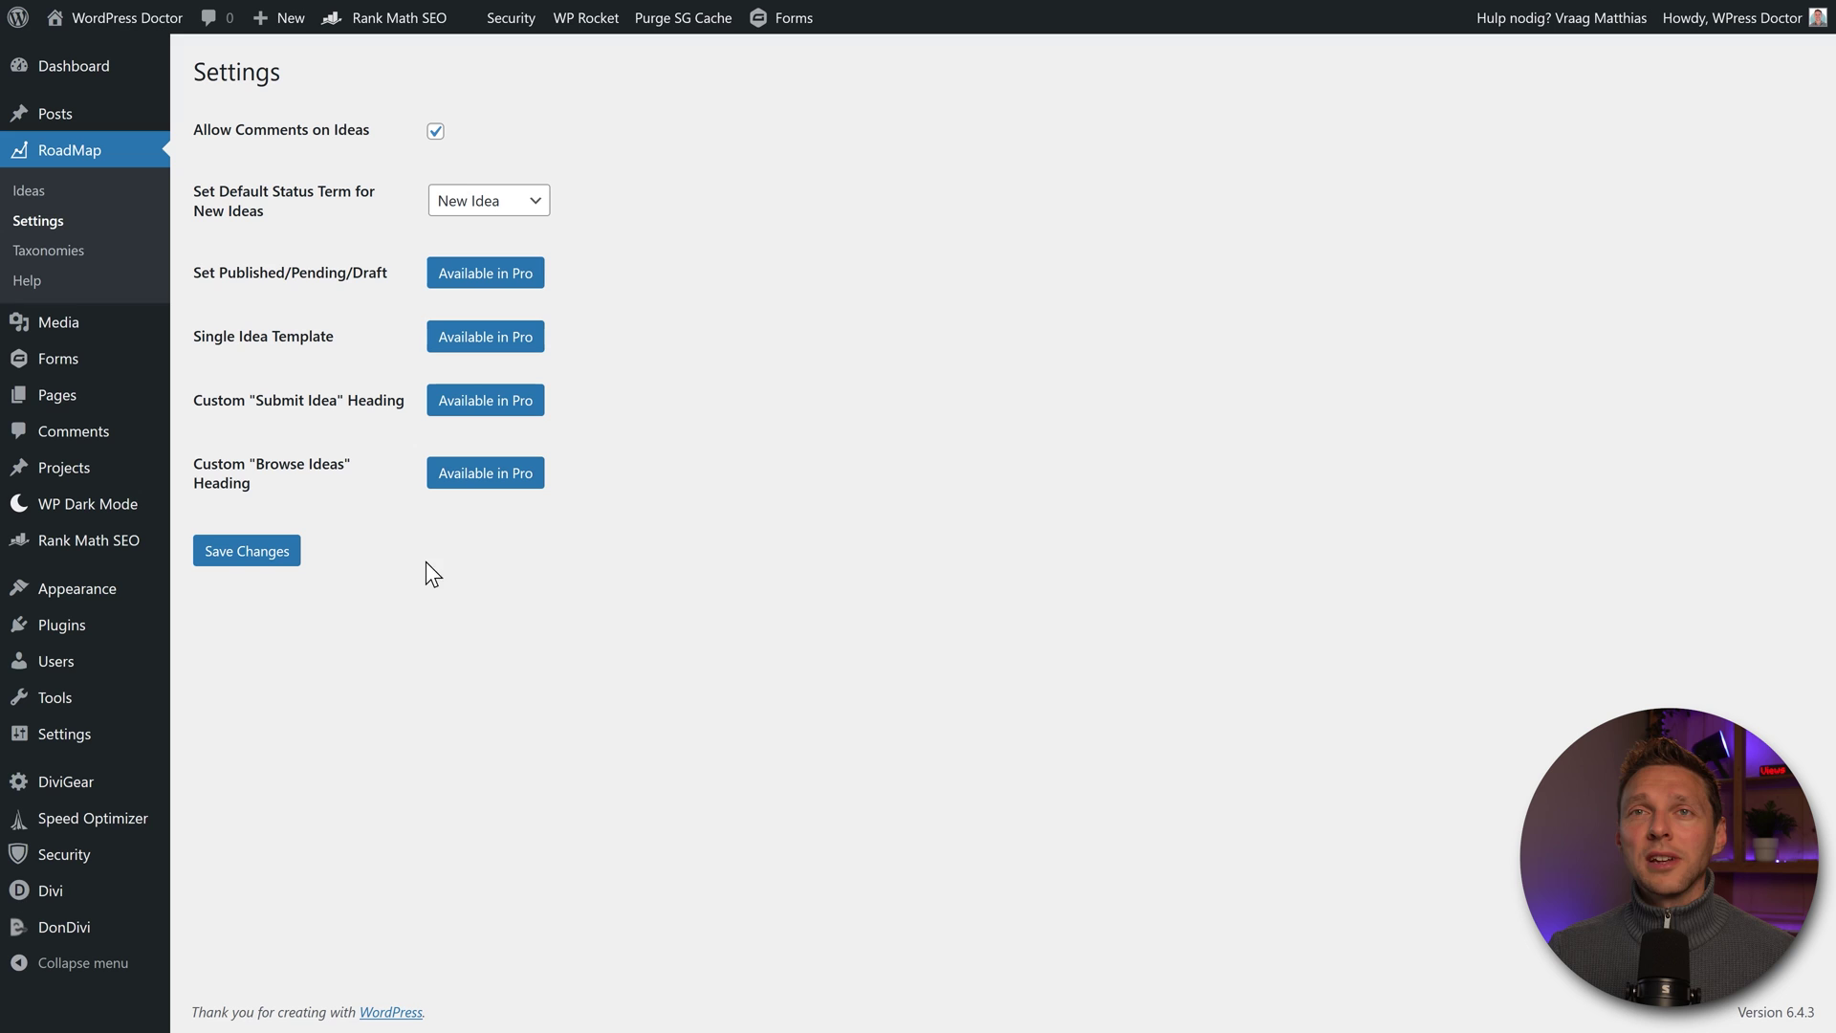
click(230, 552)
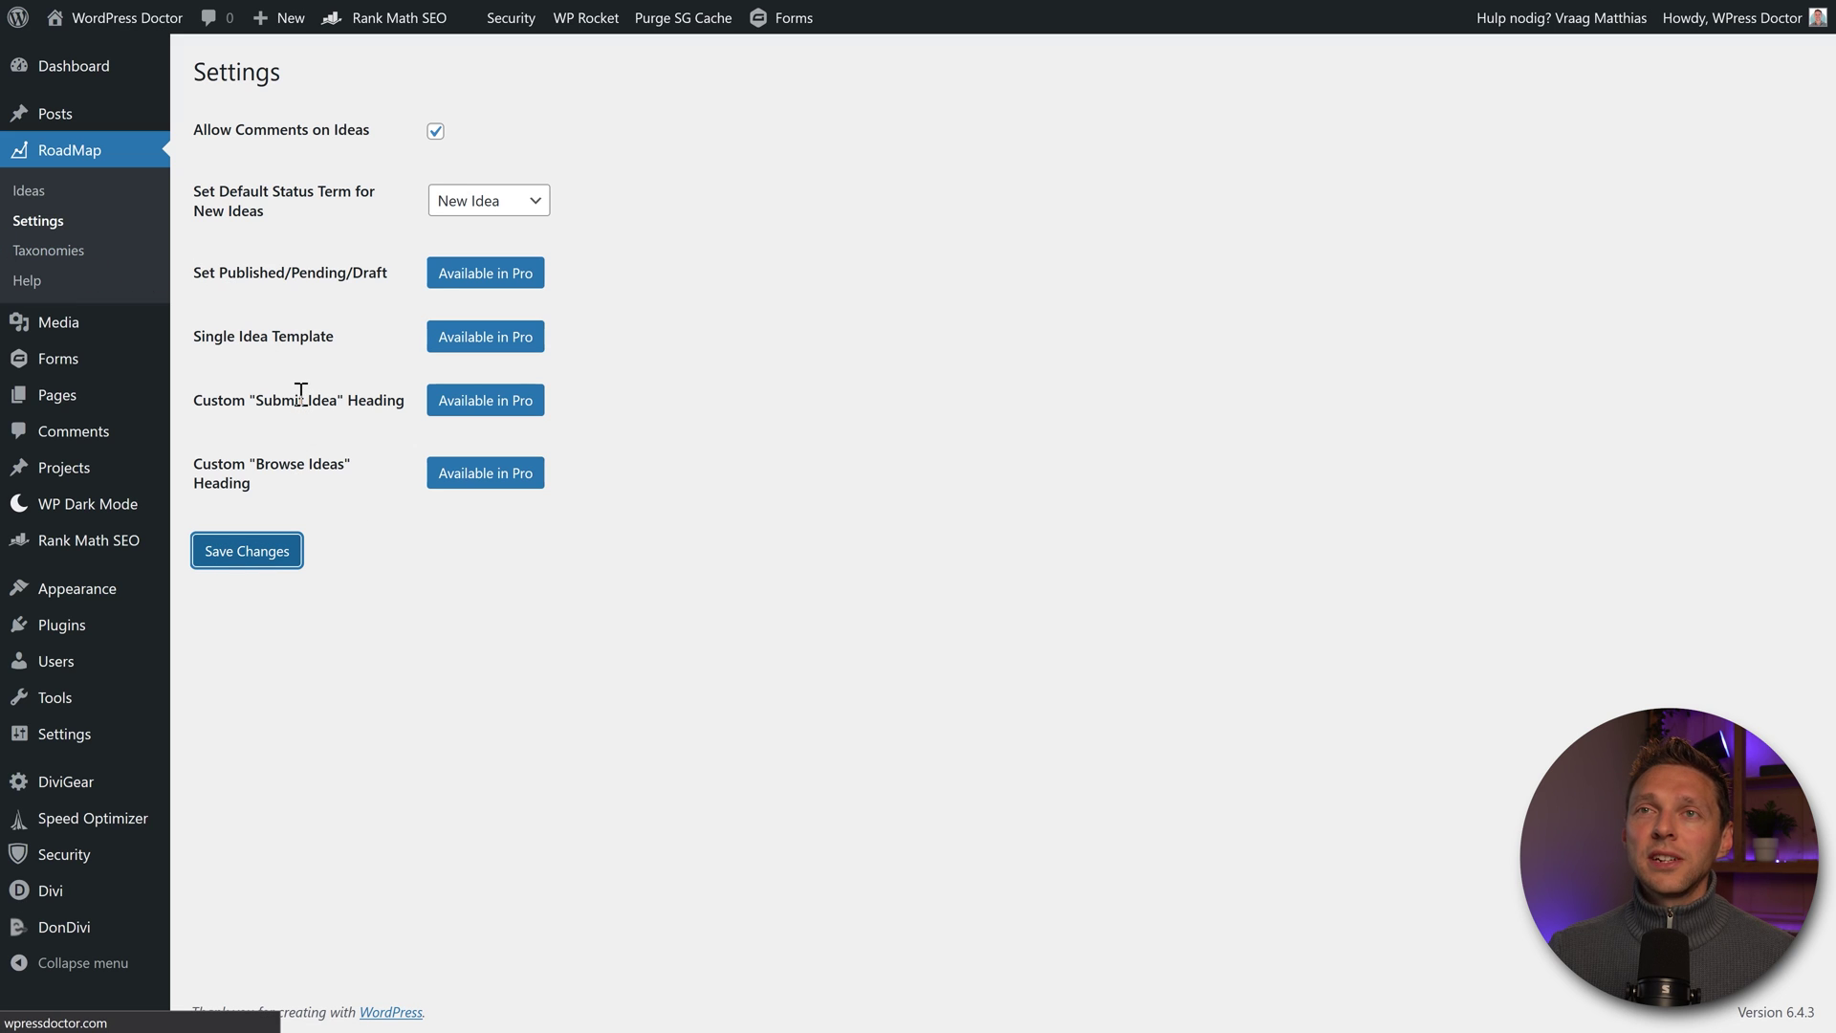
View RoadMap Taxonomies, then the RoadMap Help page with its shortcode list
click(52, 254)
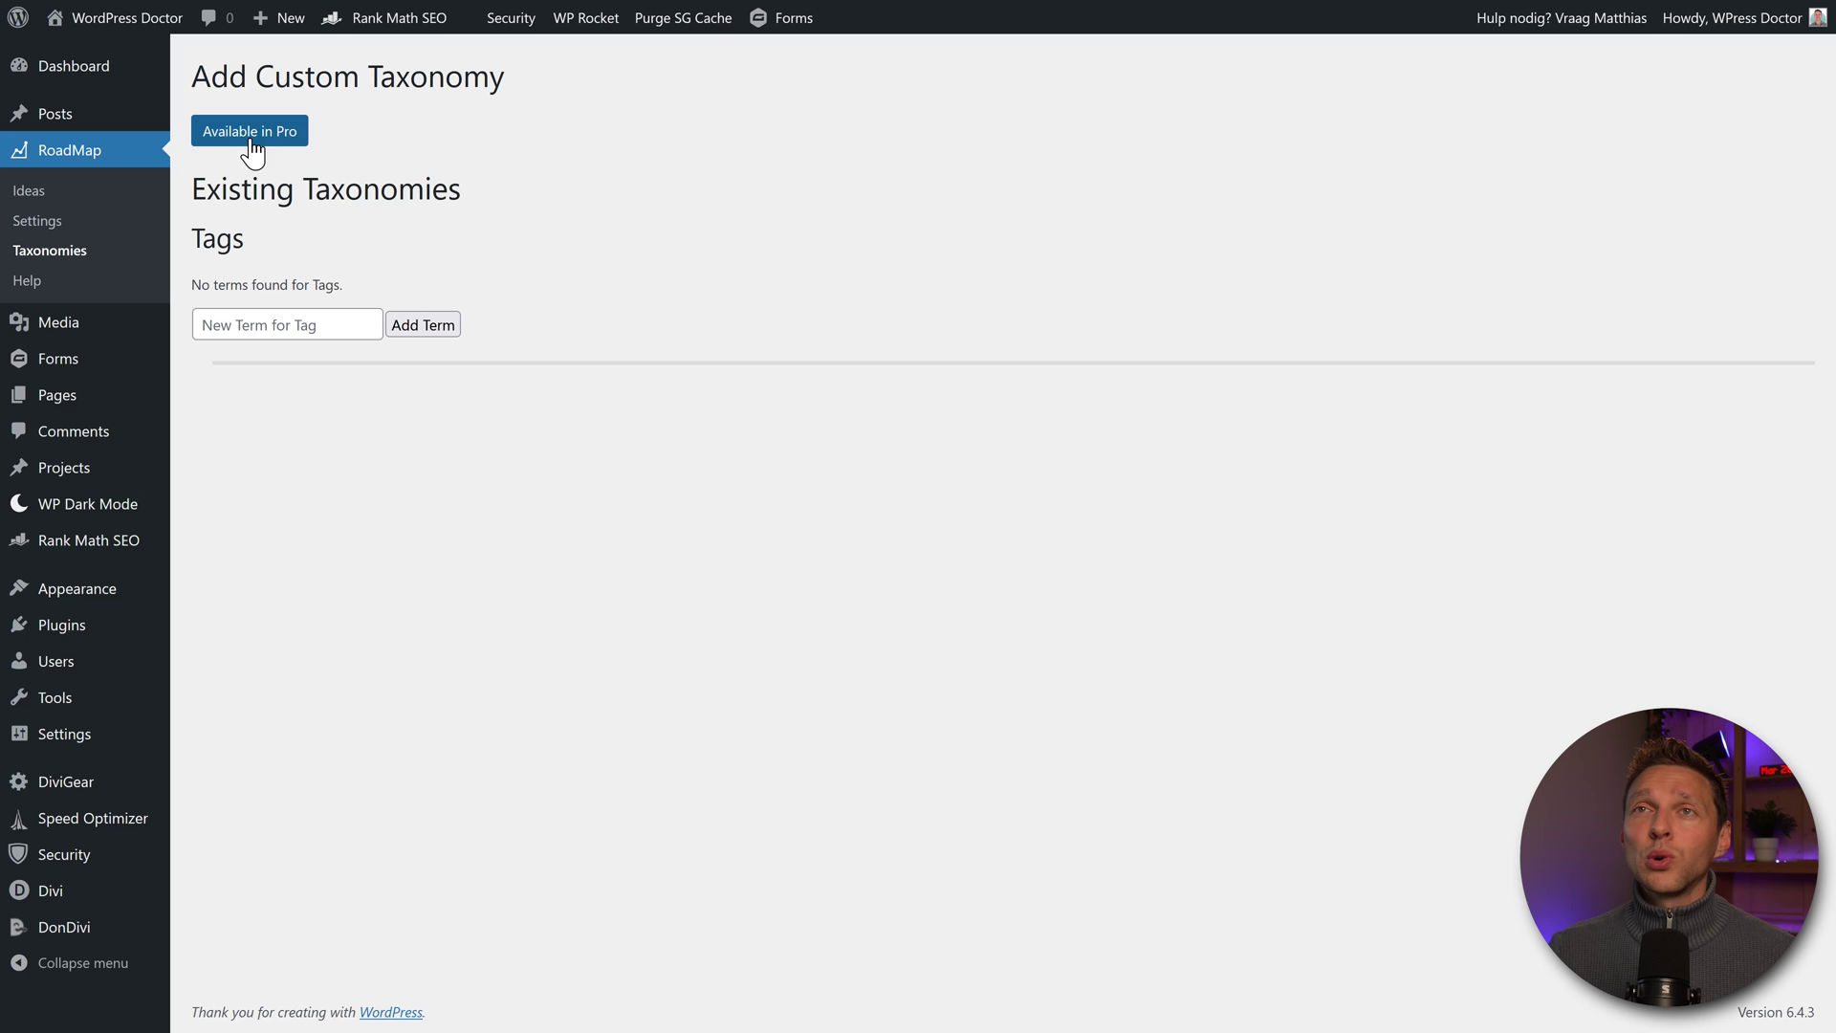
click(94, 283)
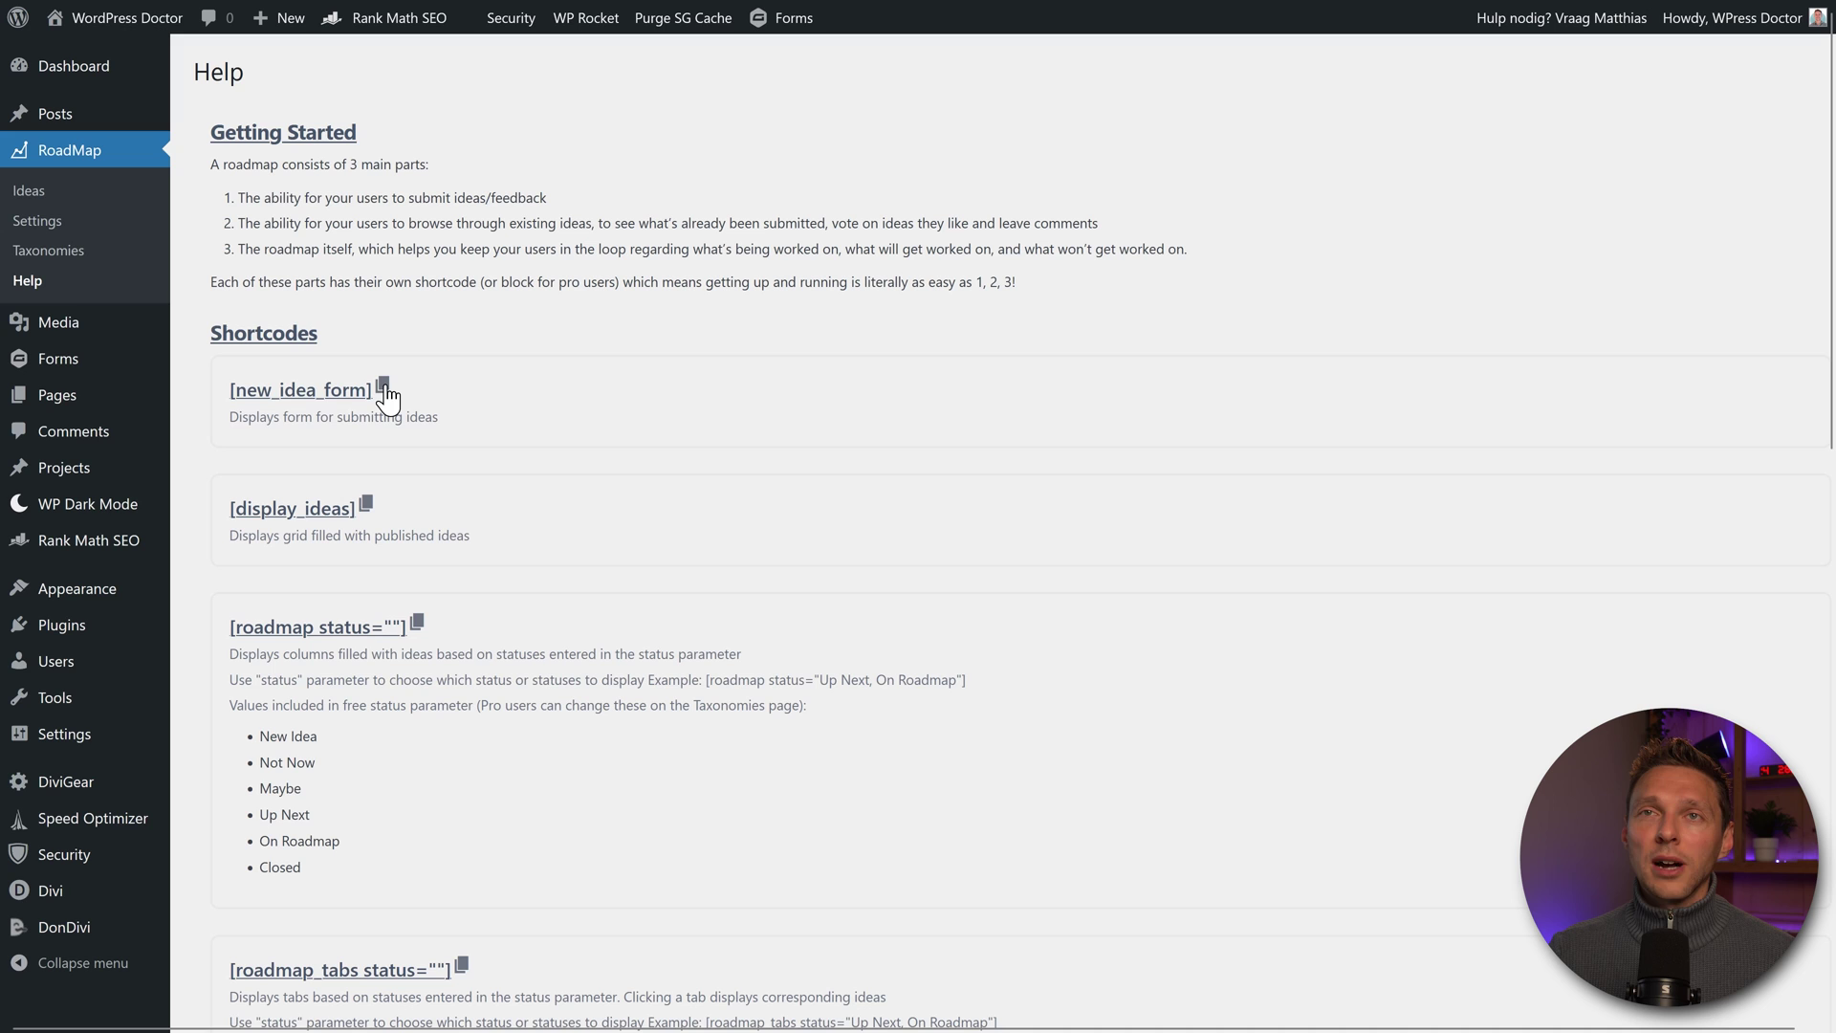
Open a new page editor in a separate browser tab
mouse_move(130, 403)
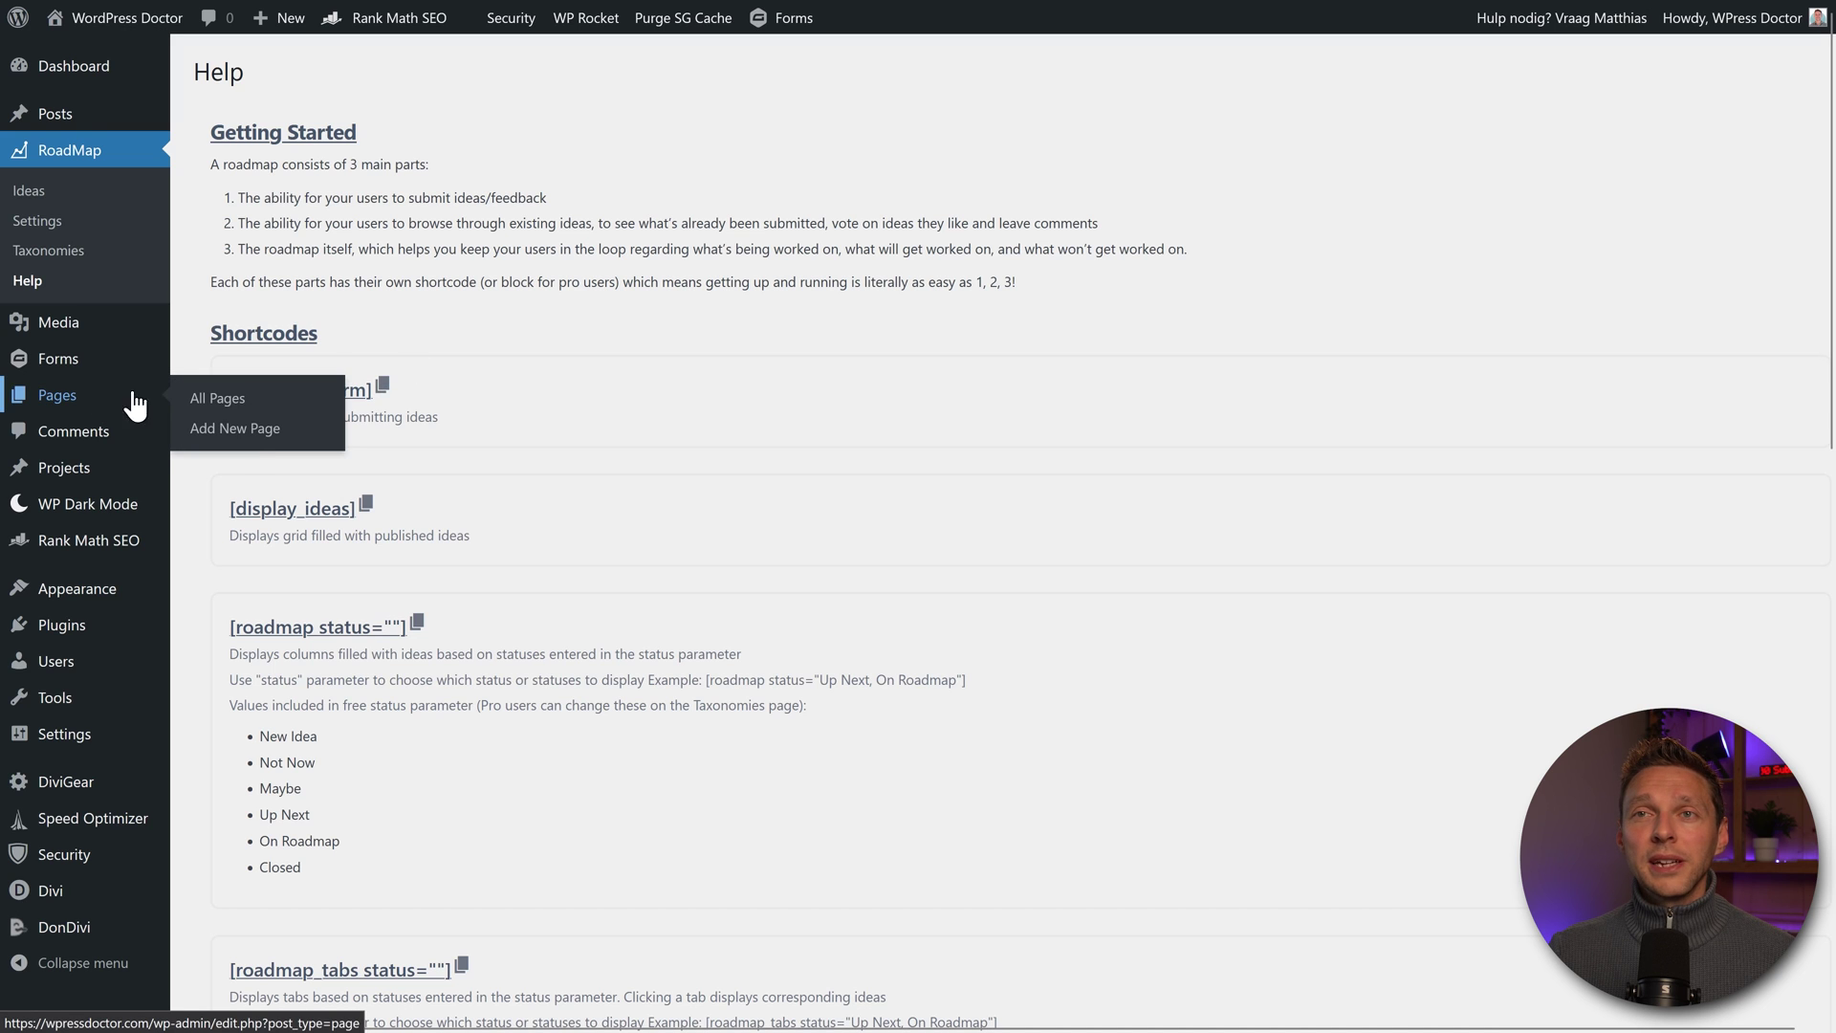
right_click(246, 440)
click(288, 461)
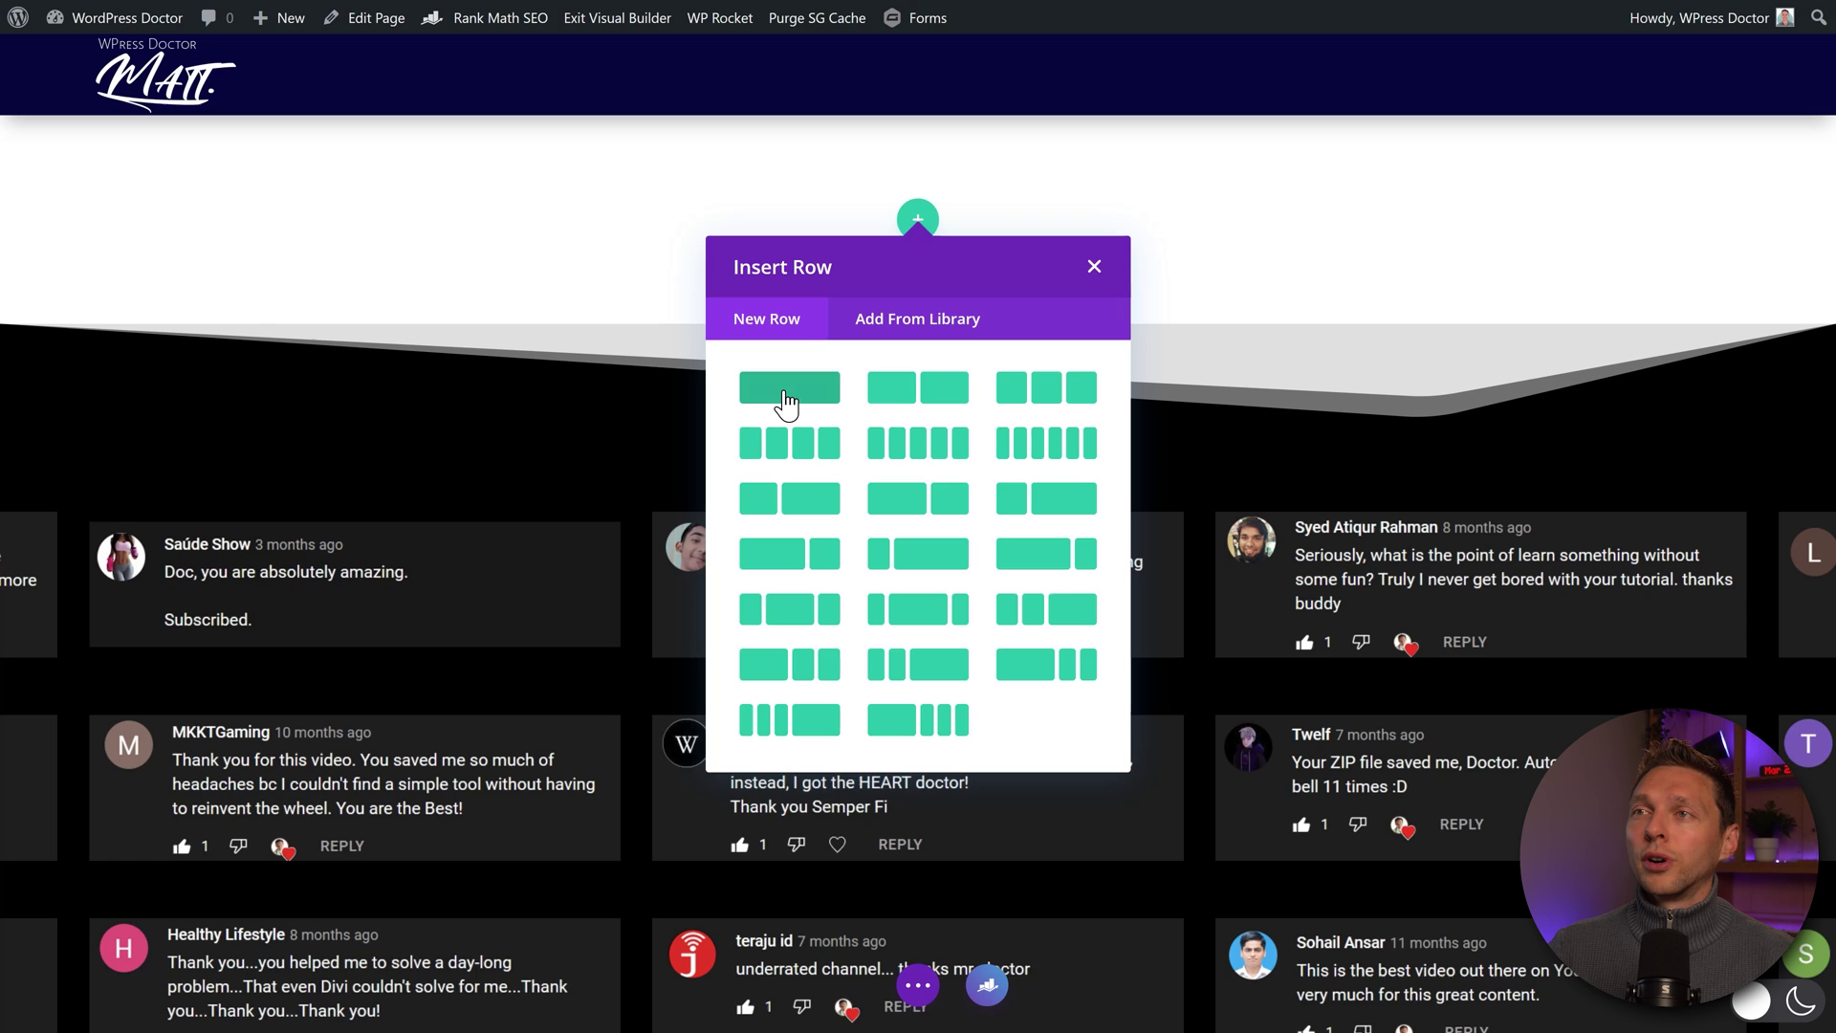
Add a one-column row with a Code module holding the [new_idea_form] shortcode
click(784, 392)
text(co)
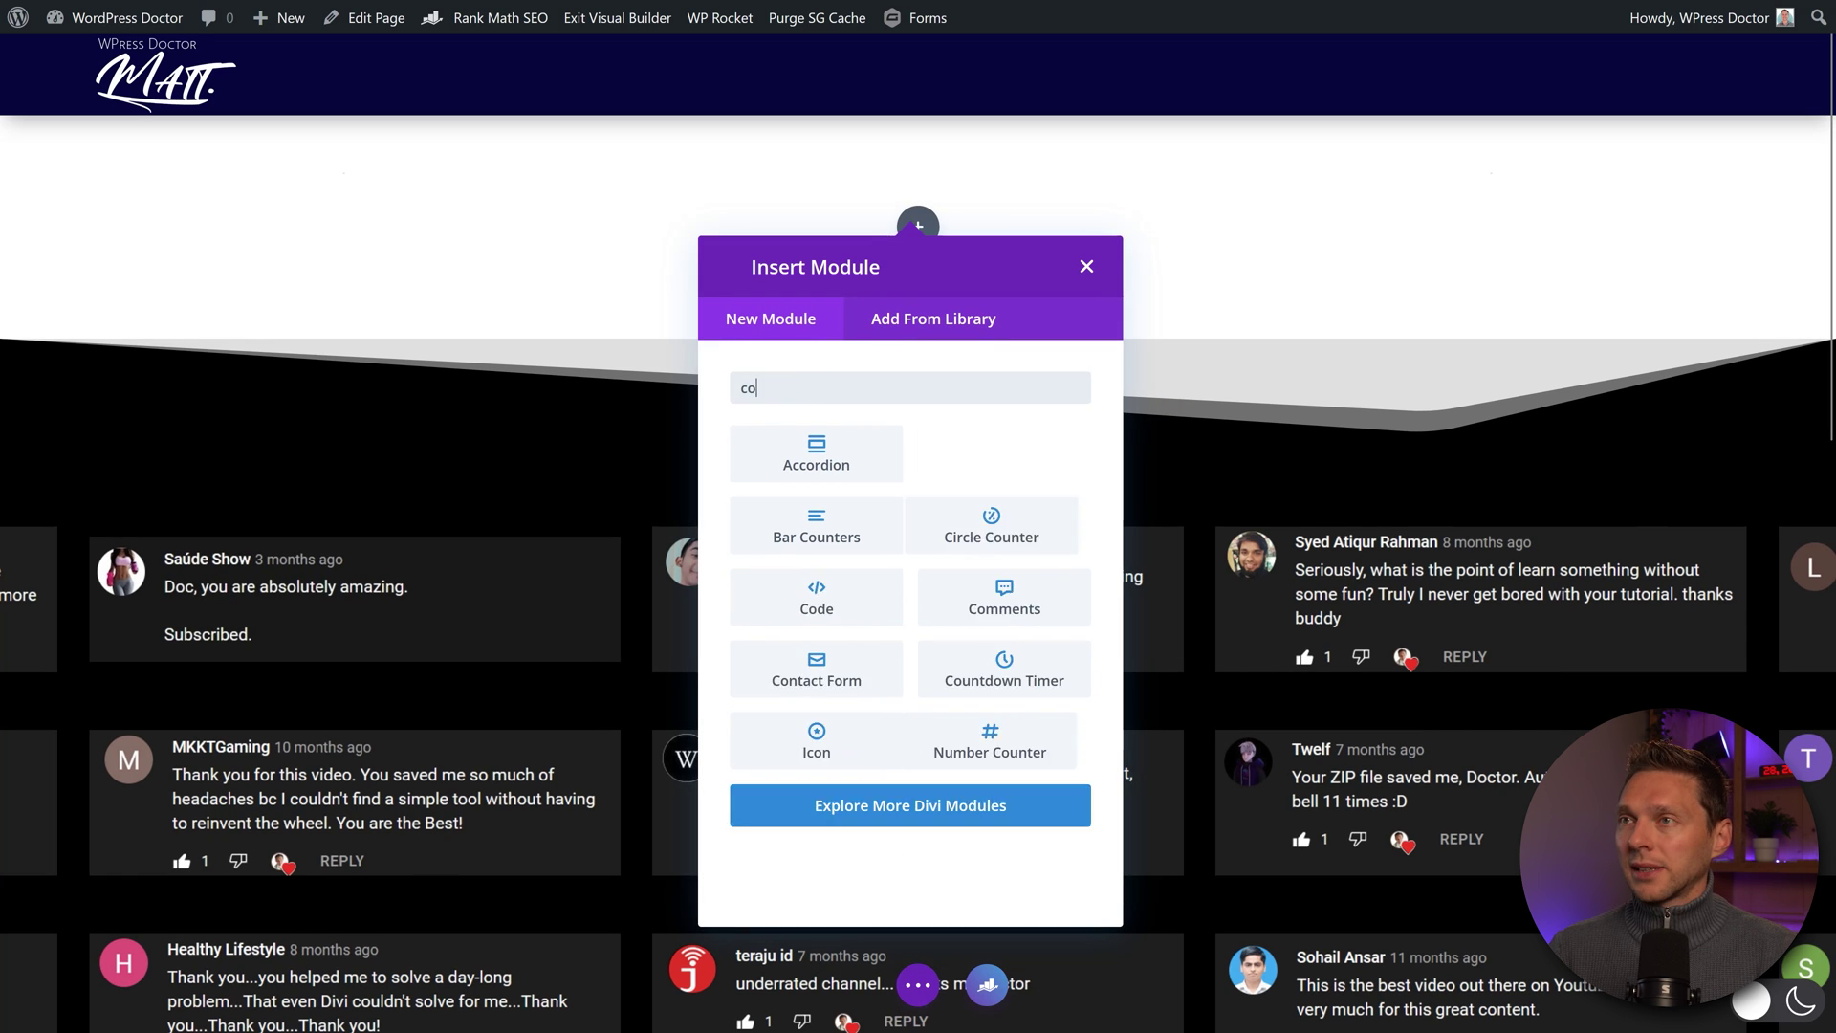
text(de)
click(809, 459)
click(973, 380)
text([new_idea_form])
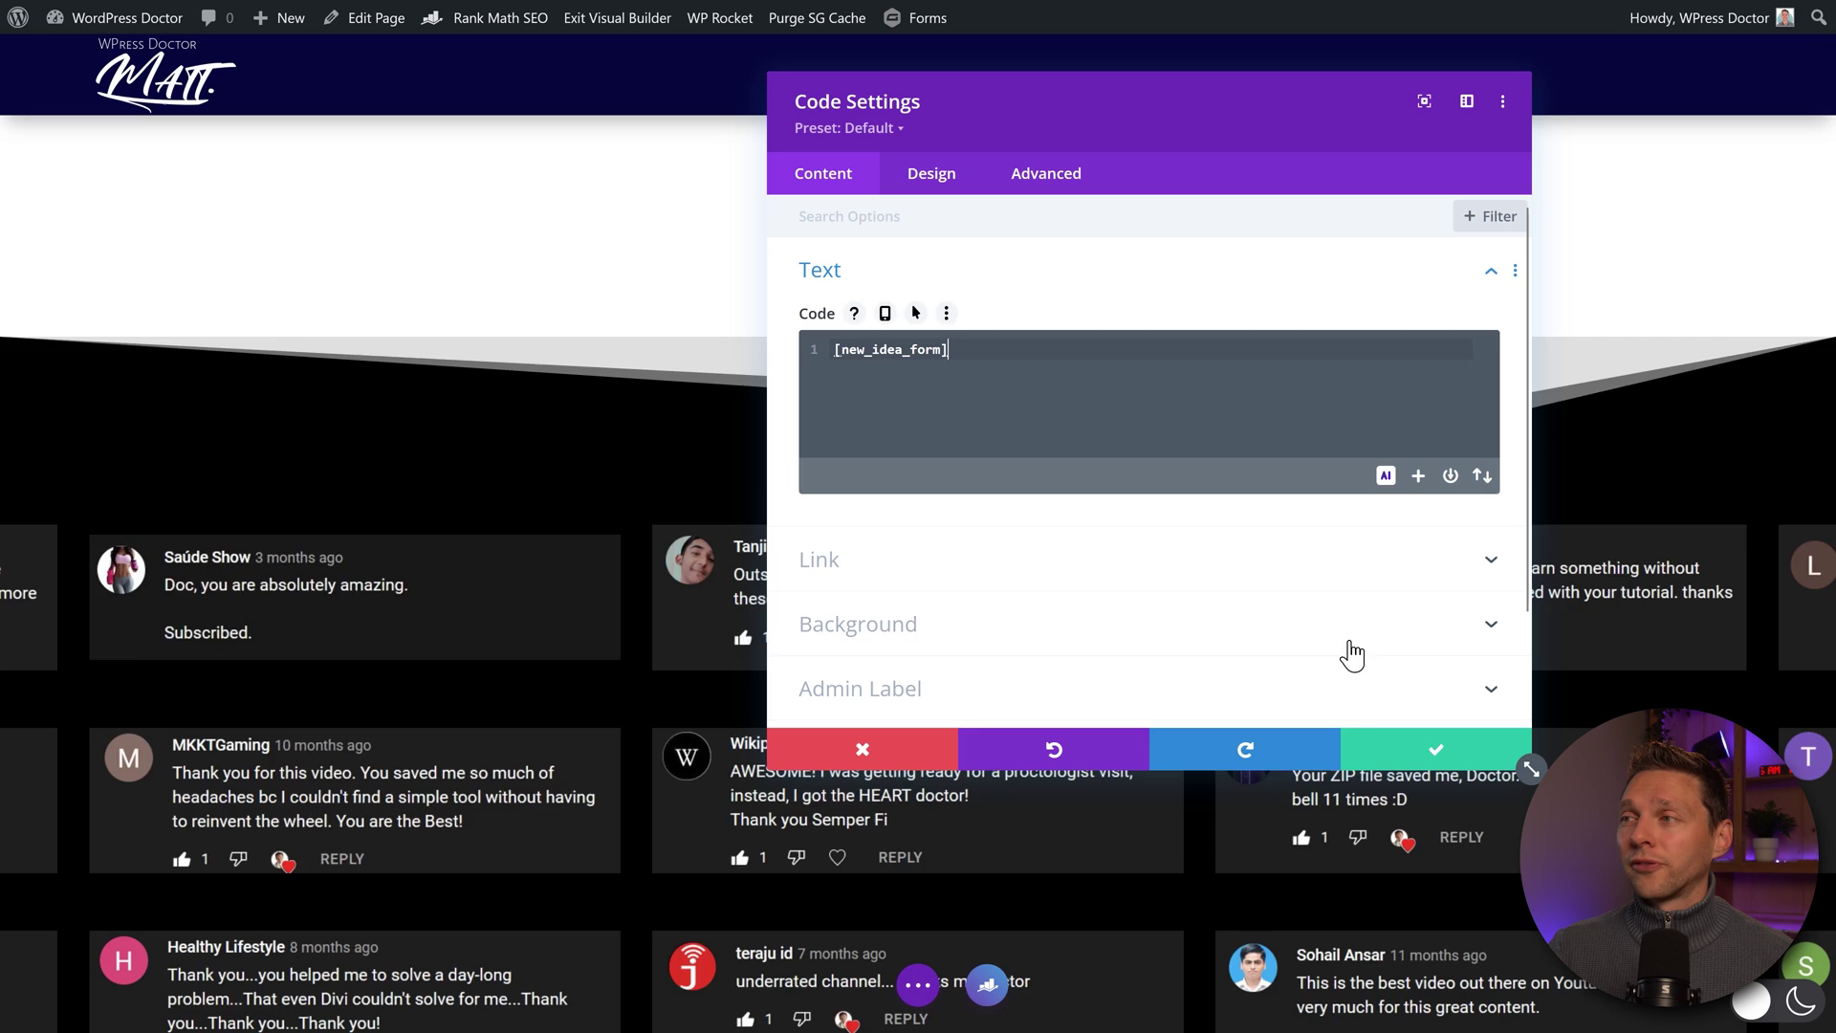
click(1430, 750)
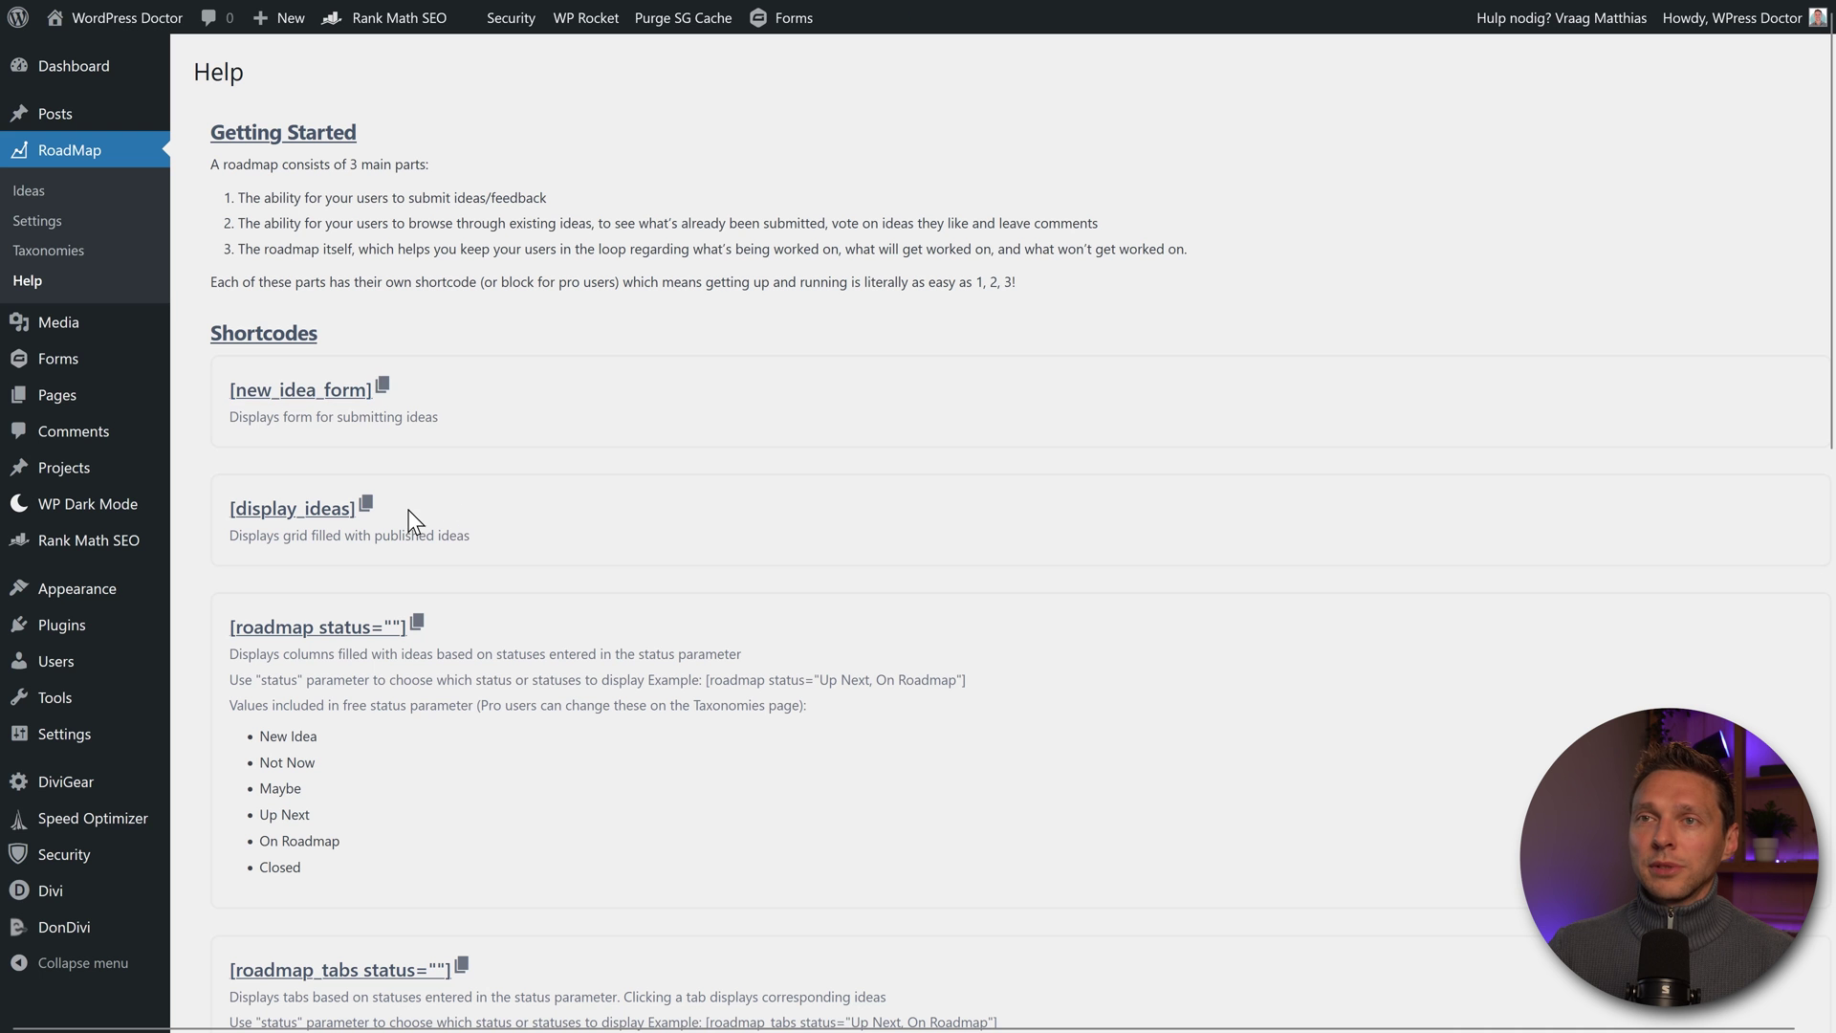
drag(408, 513, 228, 522)
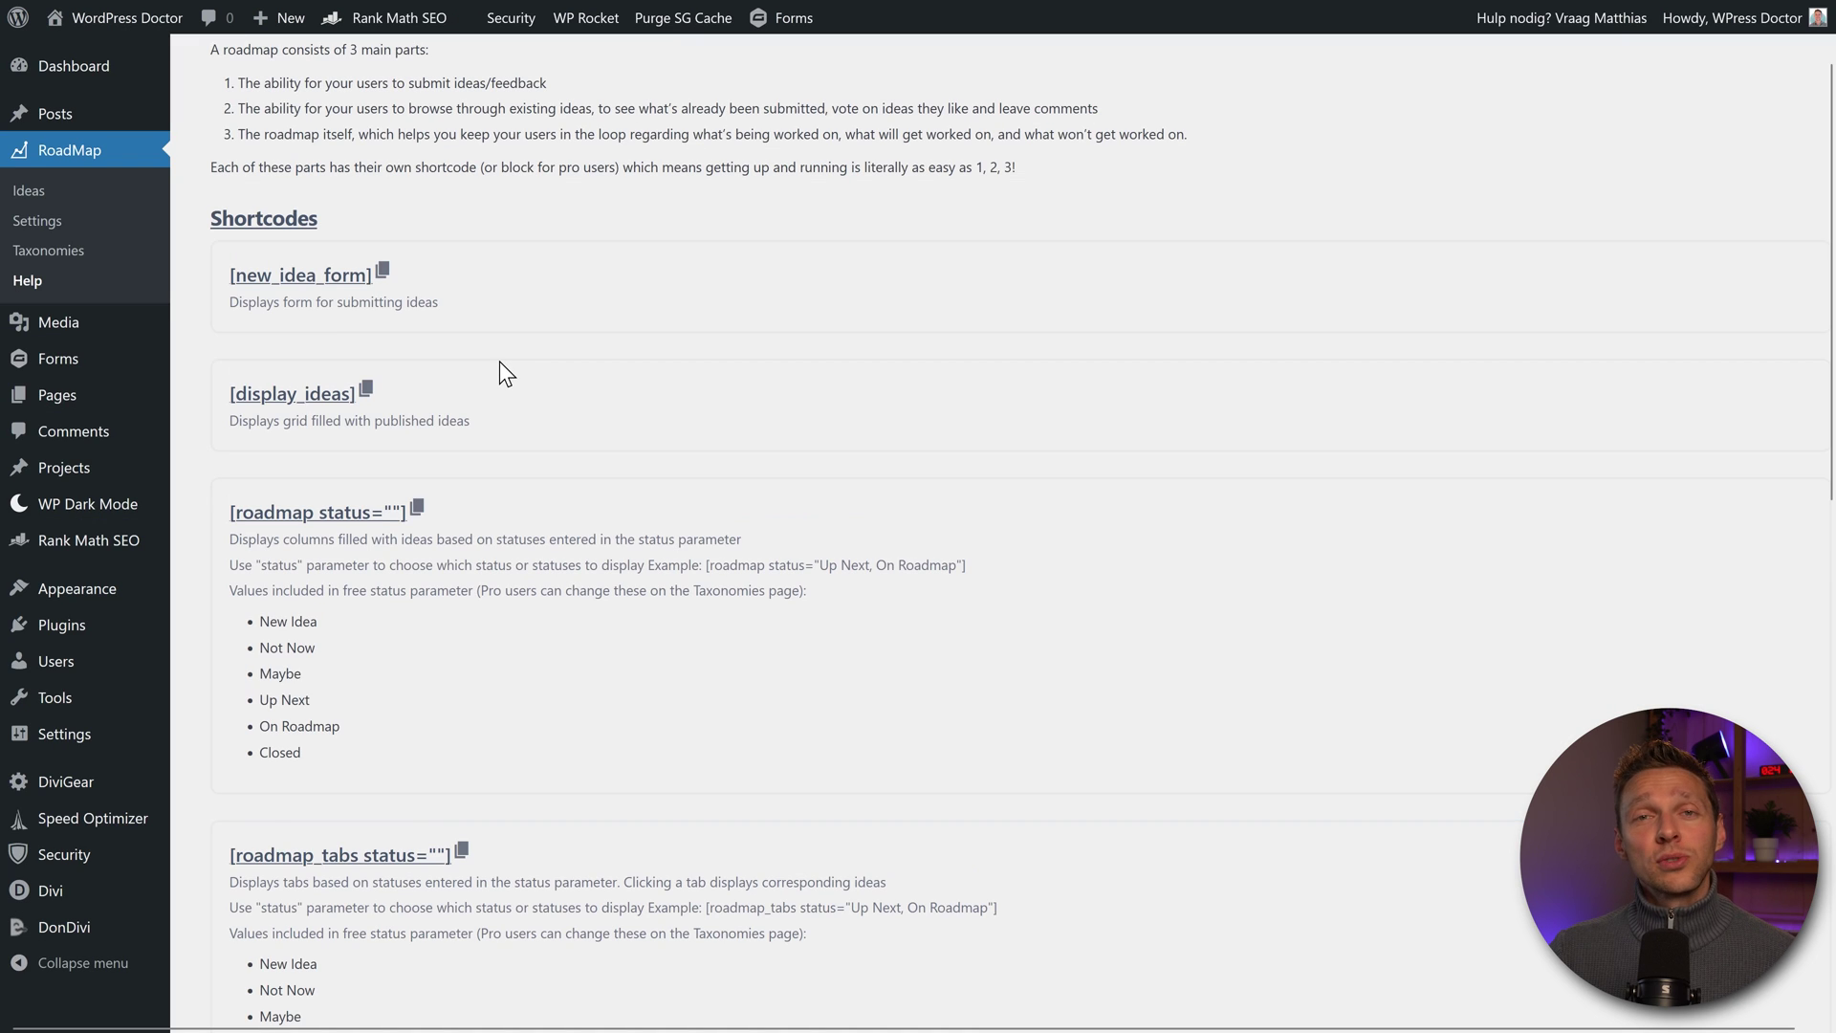
Highlight the Help descriptions of the ideas grid, [roadmap] and [roadmap_tabs] shortcodes
drag(267, 421, 321, 423)
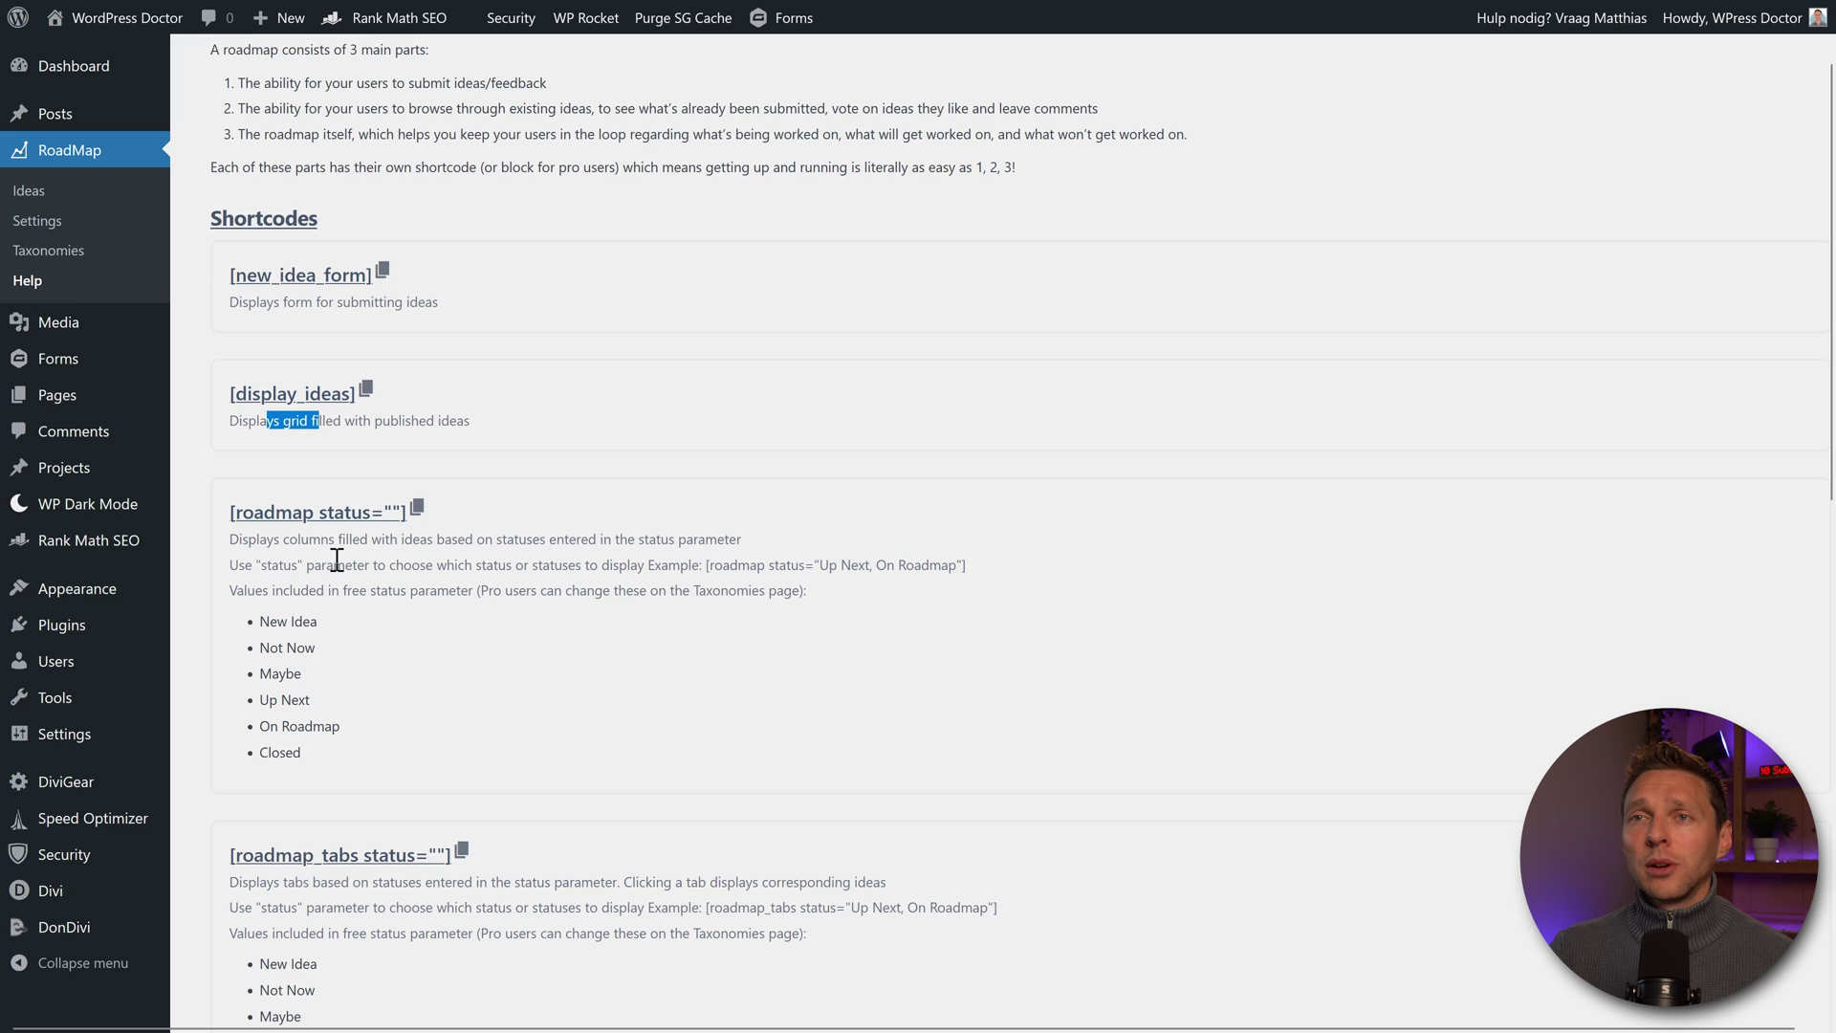
drag(230, 539, 434, 540)
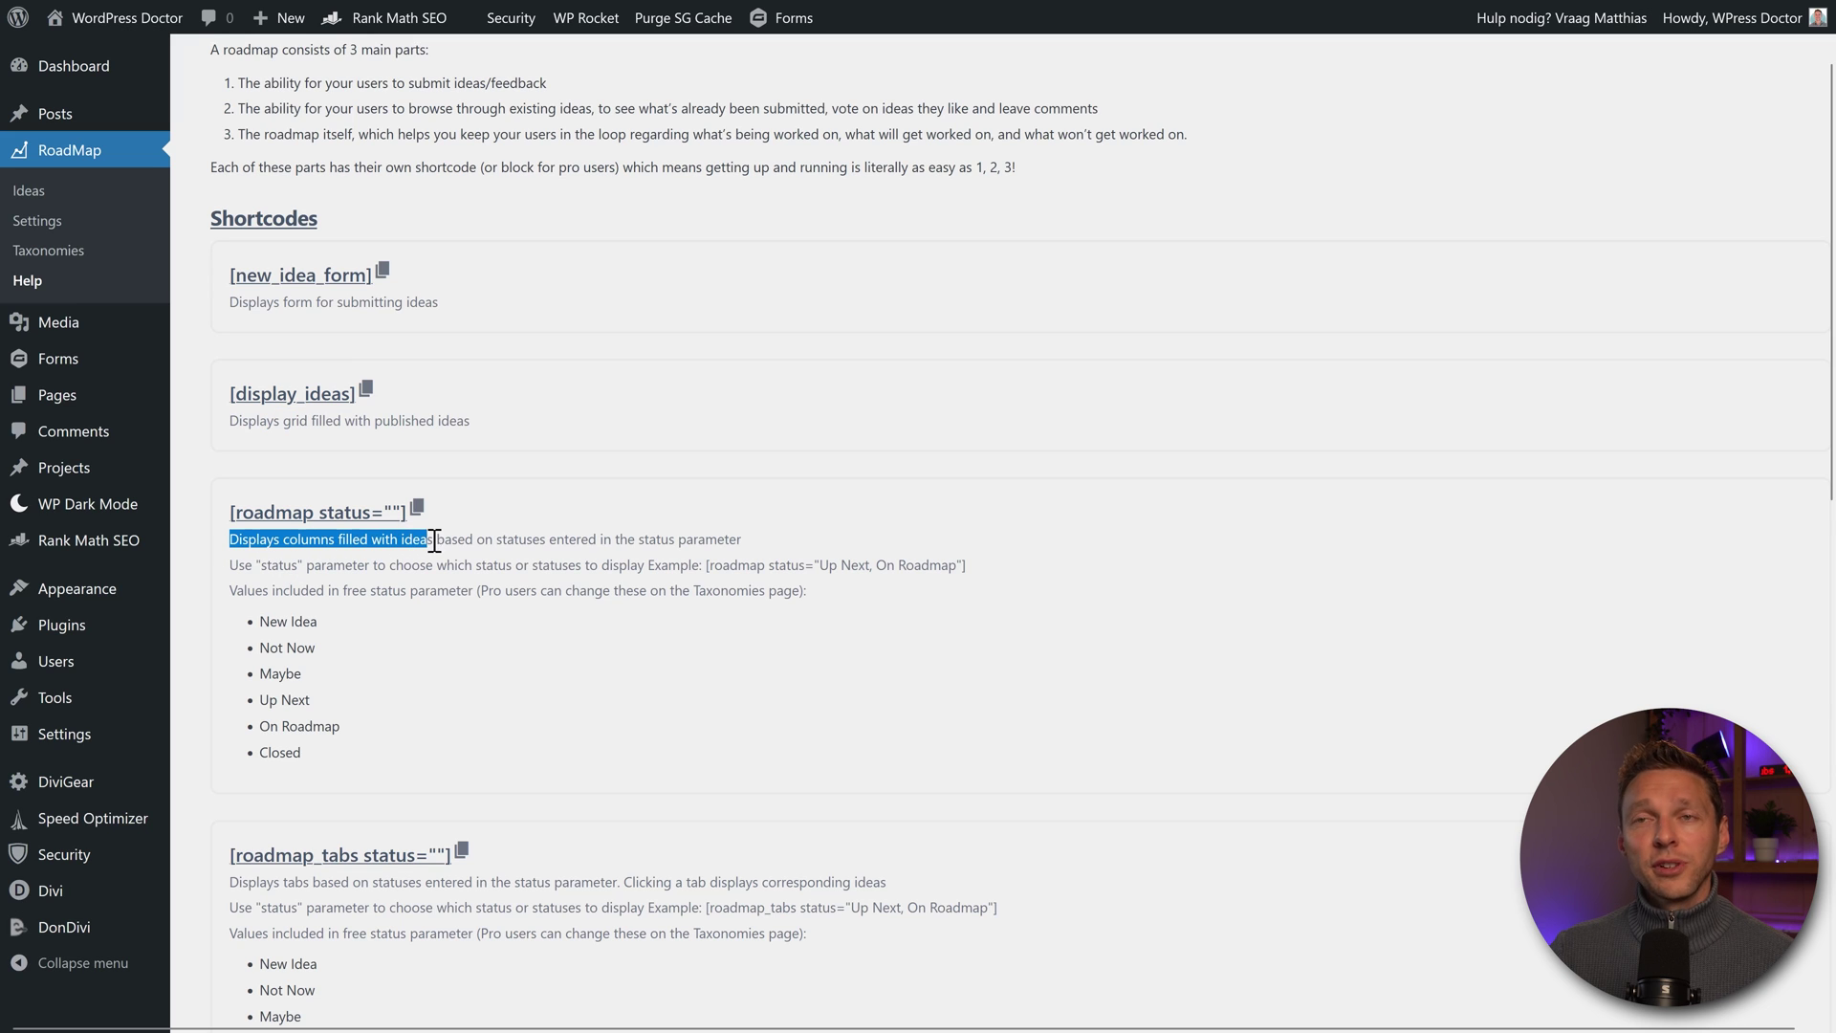
click(296, 648)
scroll(247, 698, down, 2)
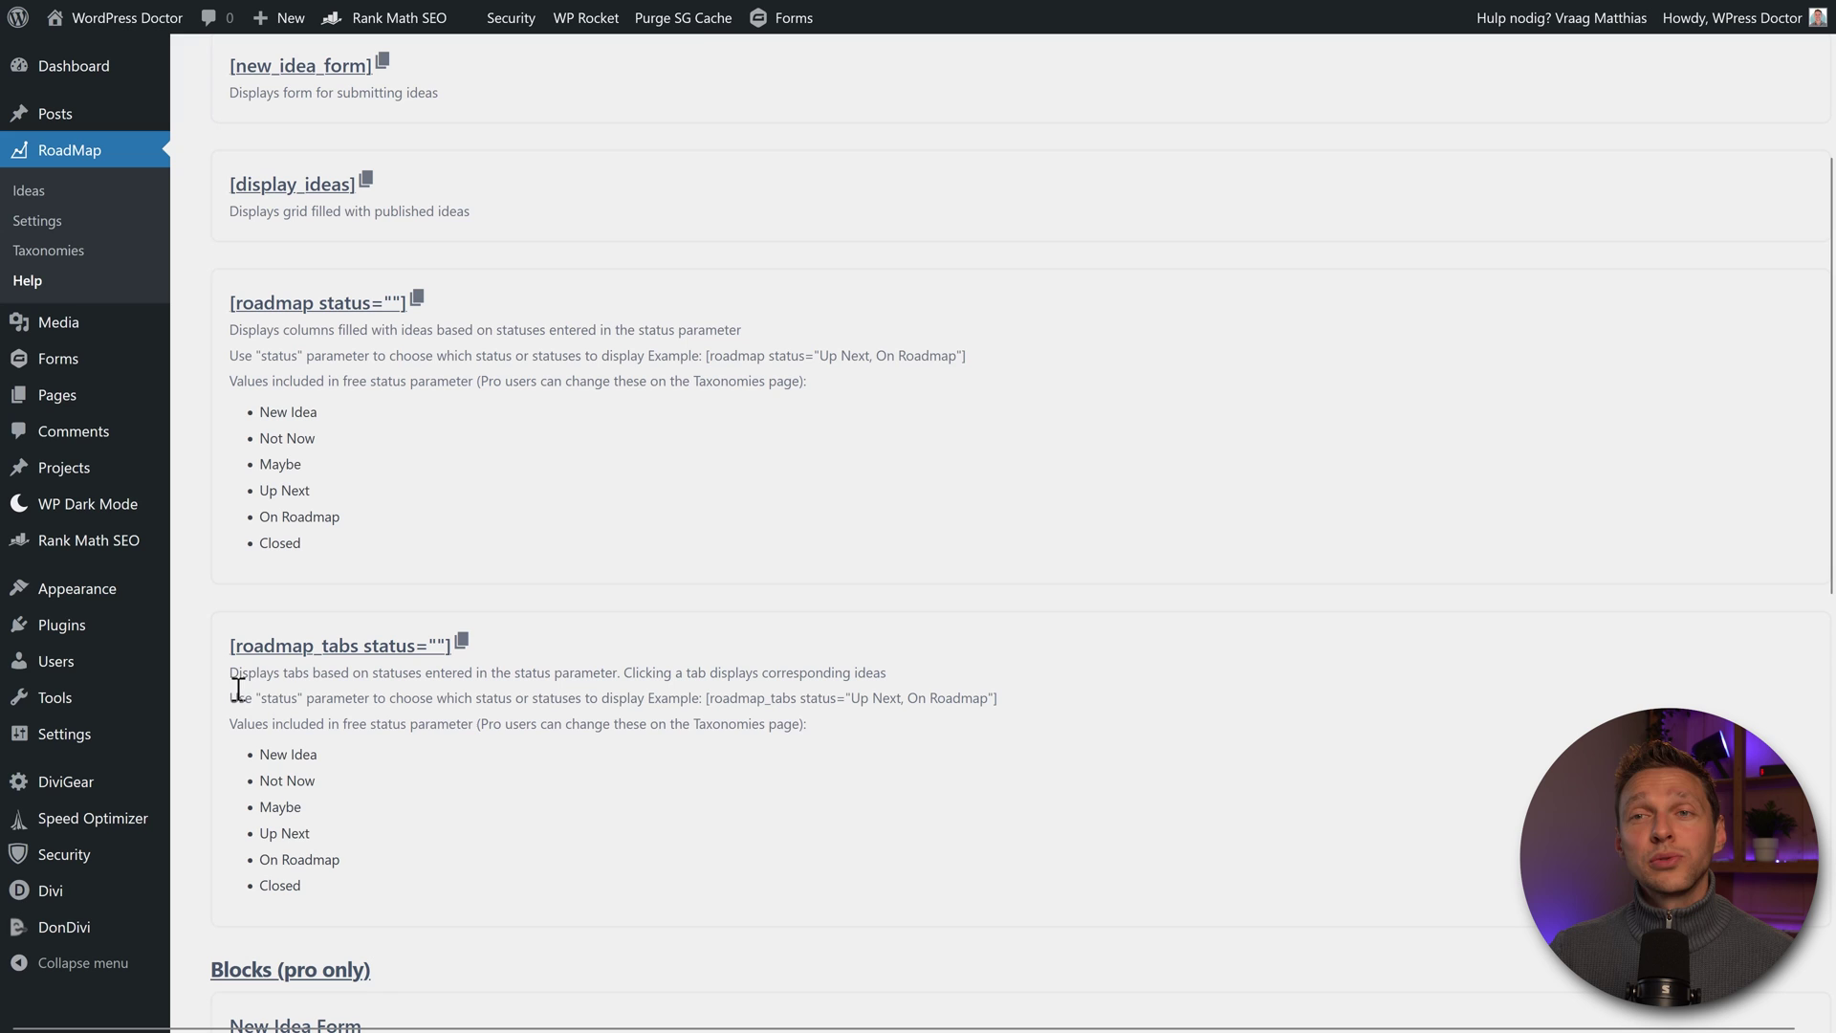
drag(229, 672, 313, 673)
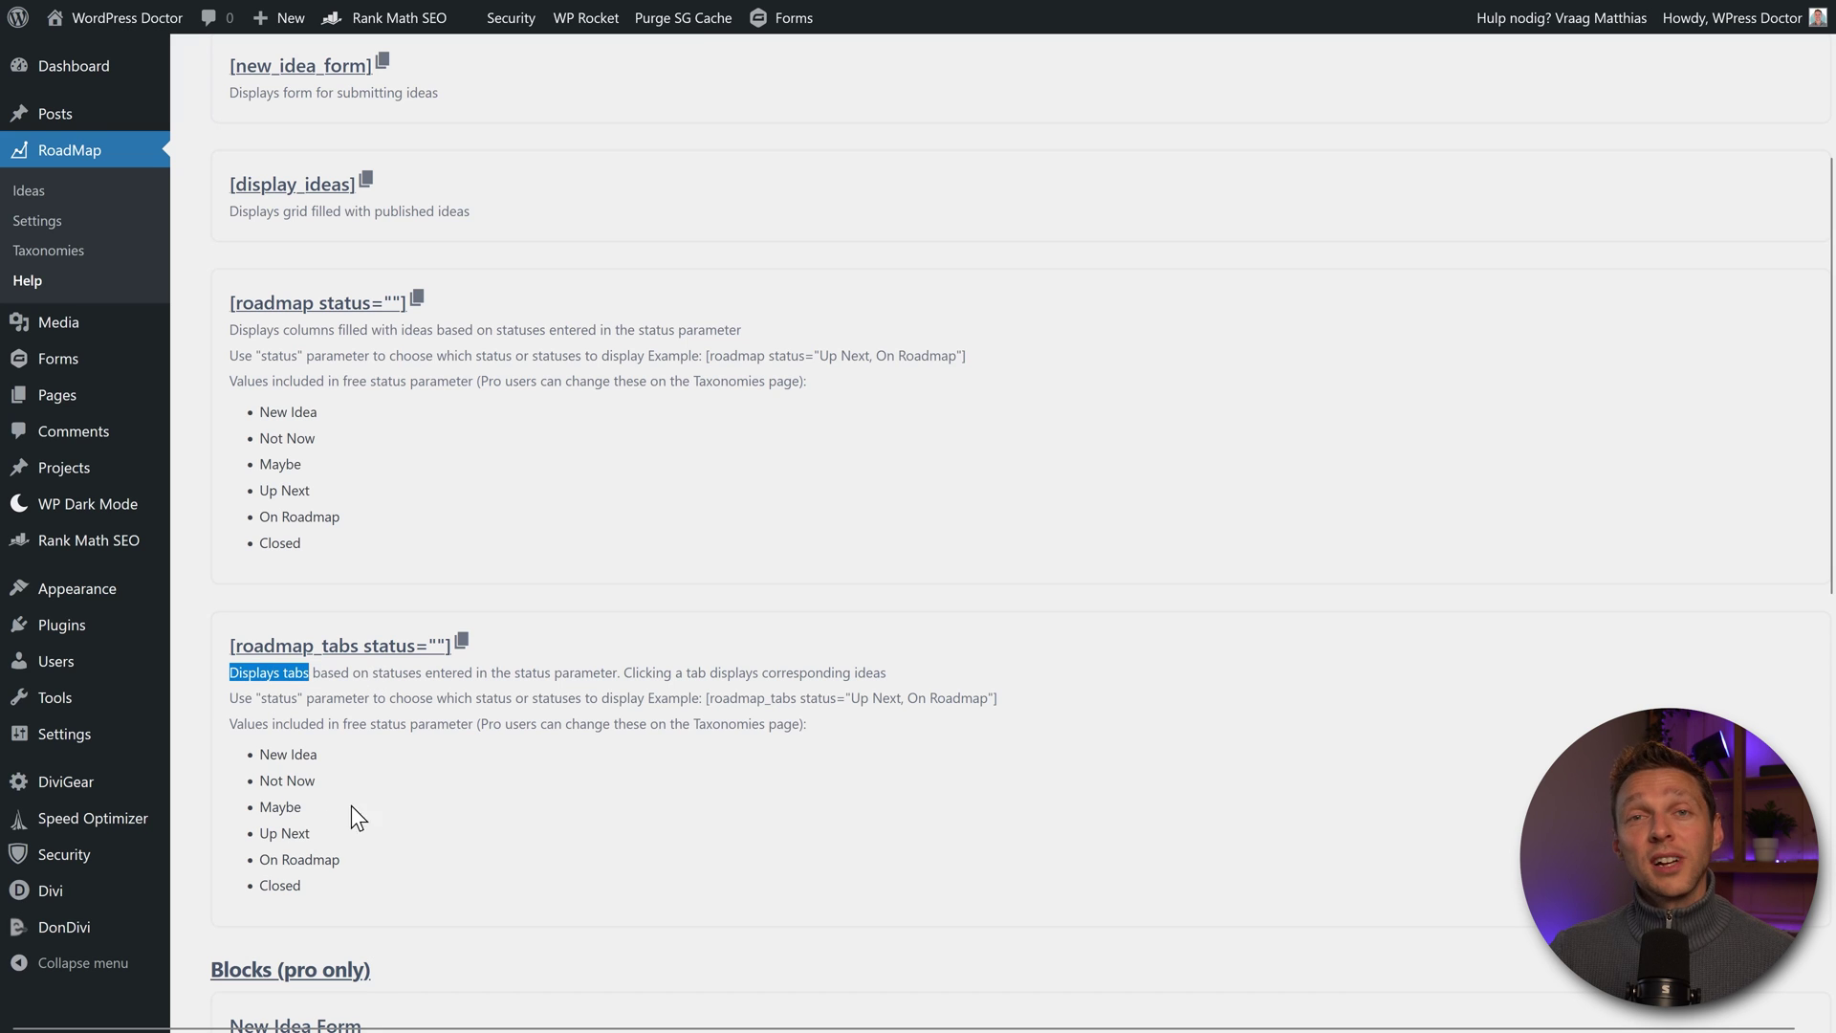
click(432, 762)
scroll(759, 304, up, 1)
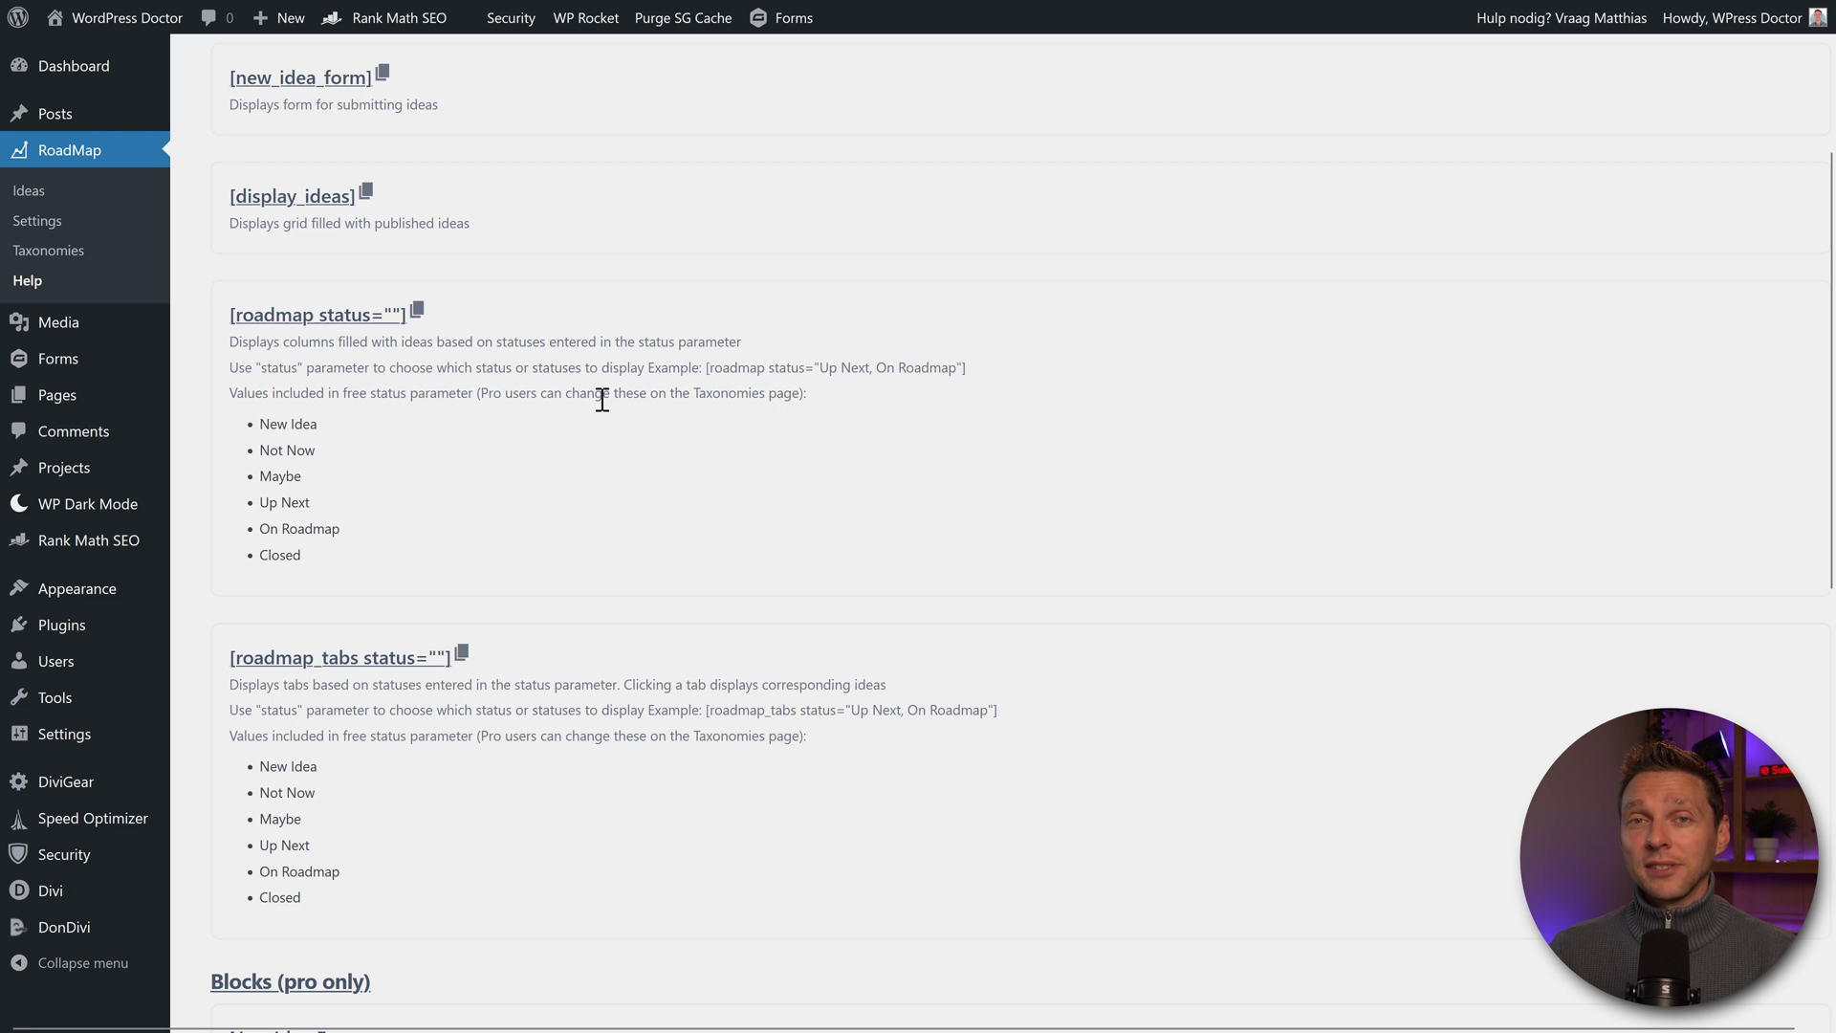
Submit the Dokan Vendor Marketplace tutorial idea with title and description, then a second idea
key(alt+Tab)
scroll(743, 444, down, 3)
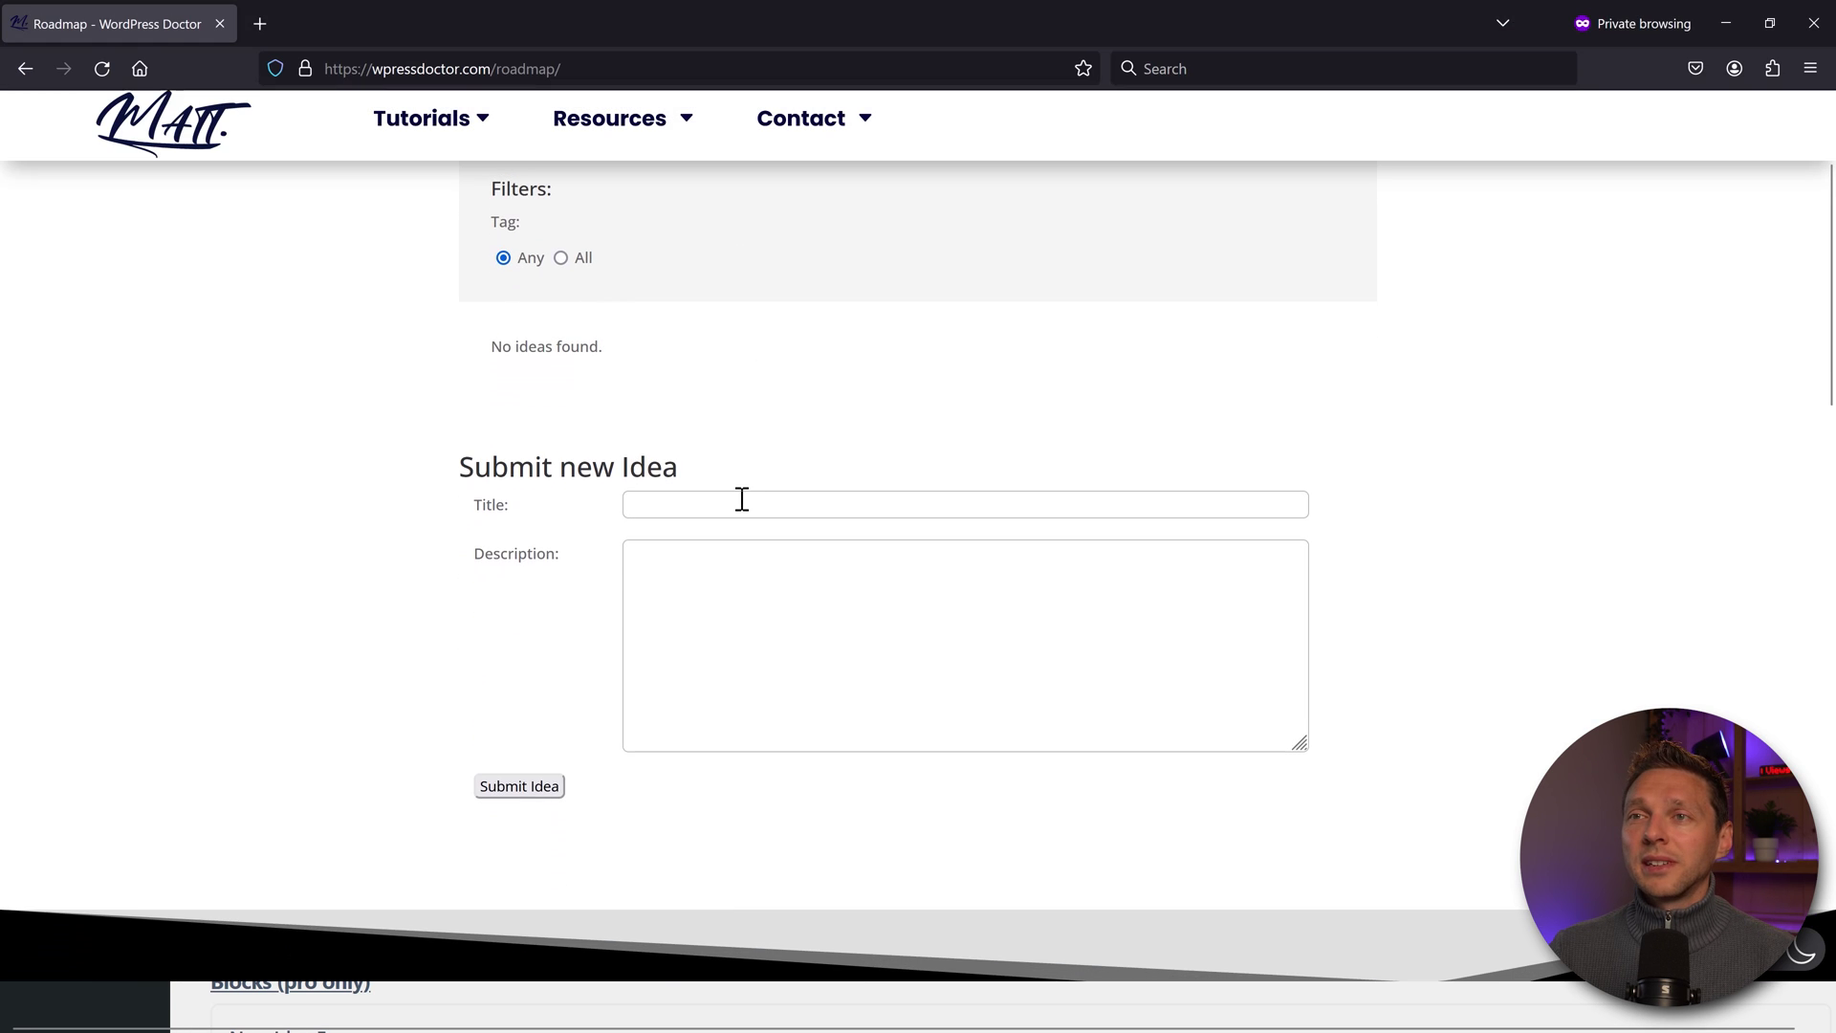
click(743, 498)
text(Dokan Vendor Marketplace tutorial)
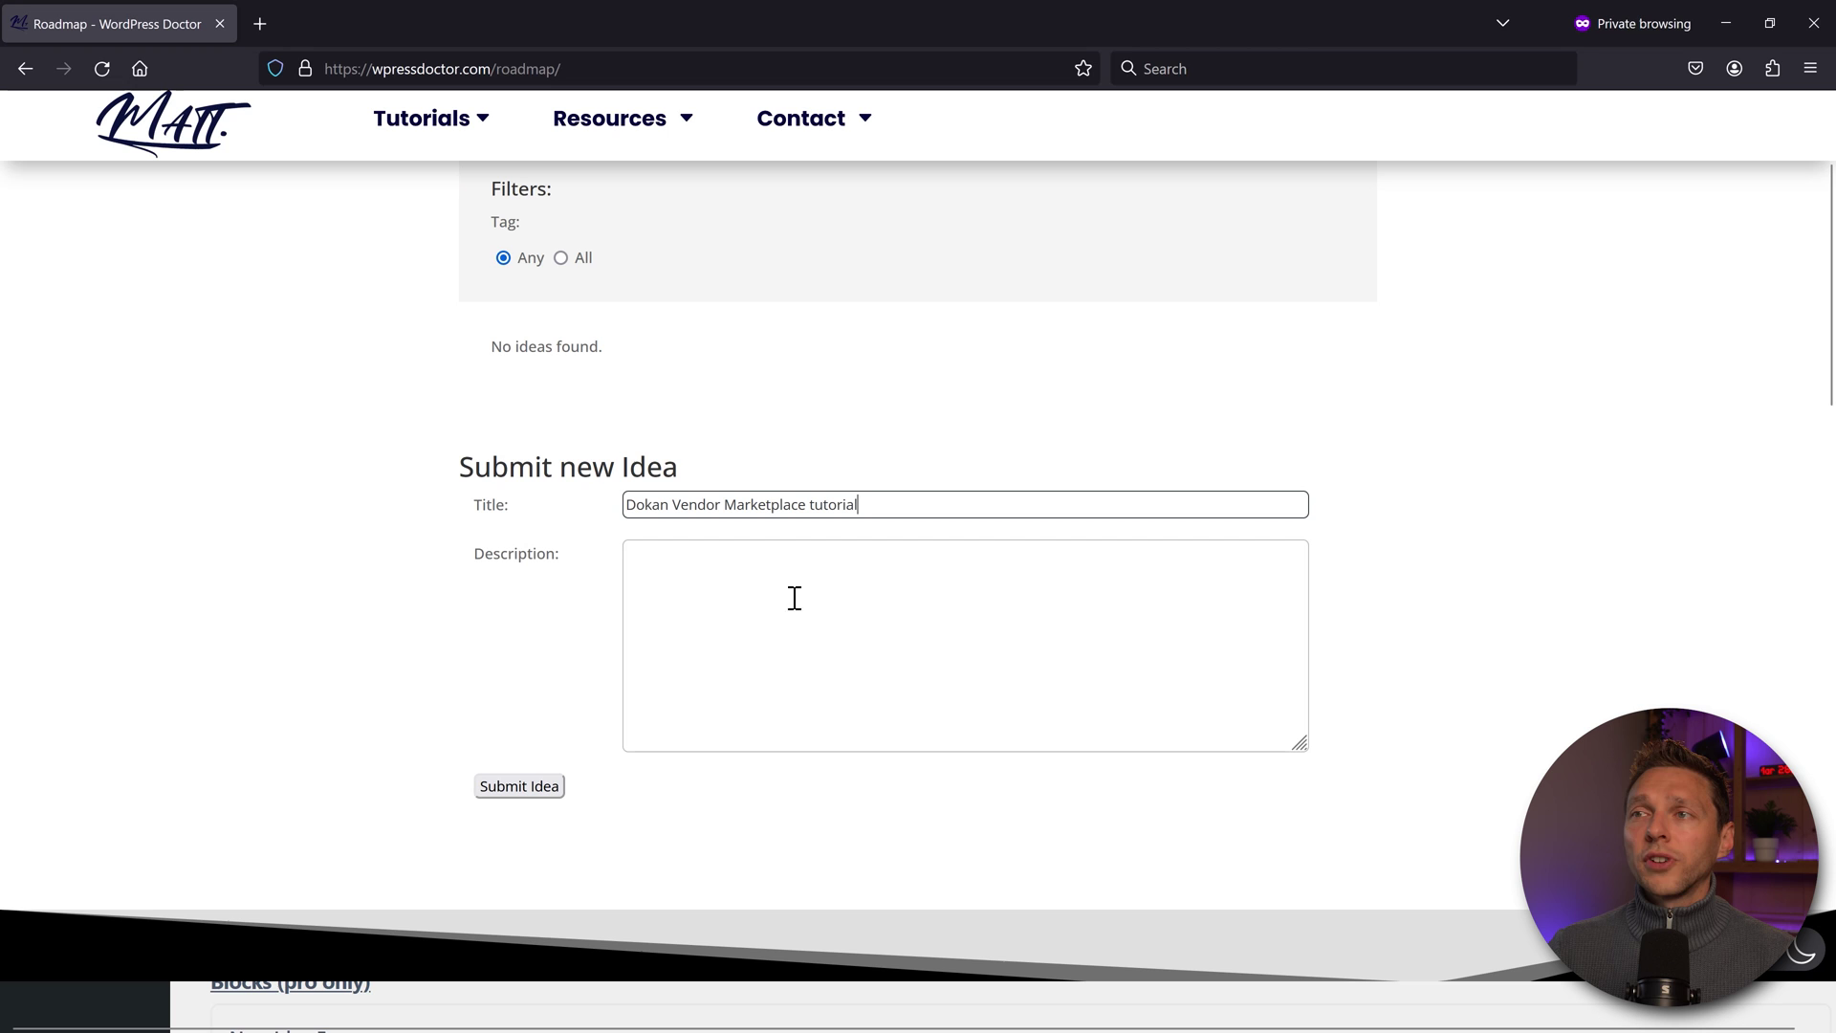
click(760, 599)
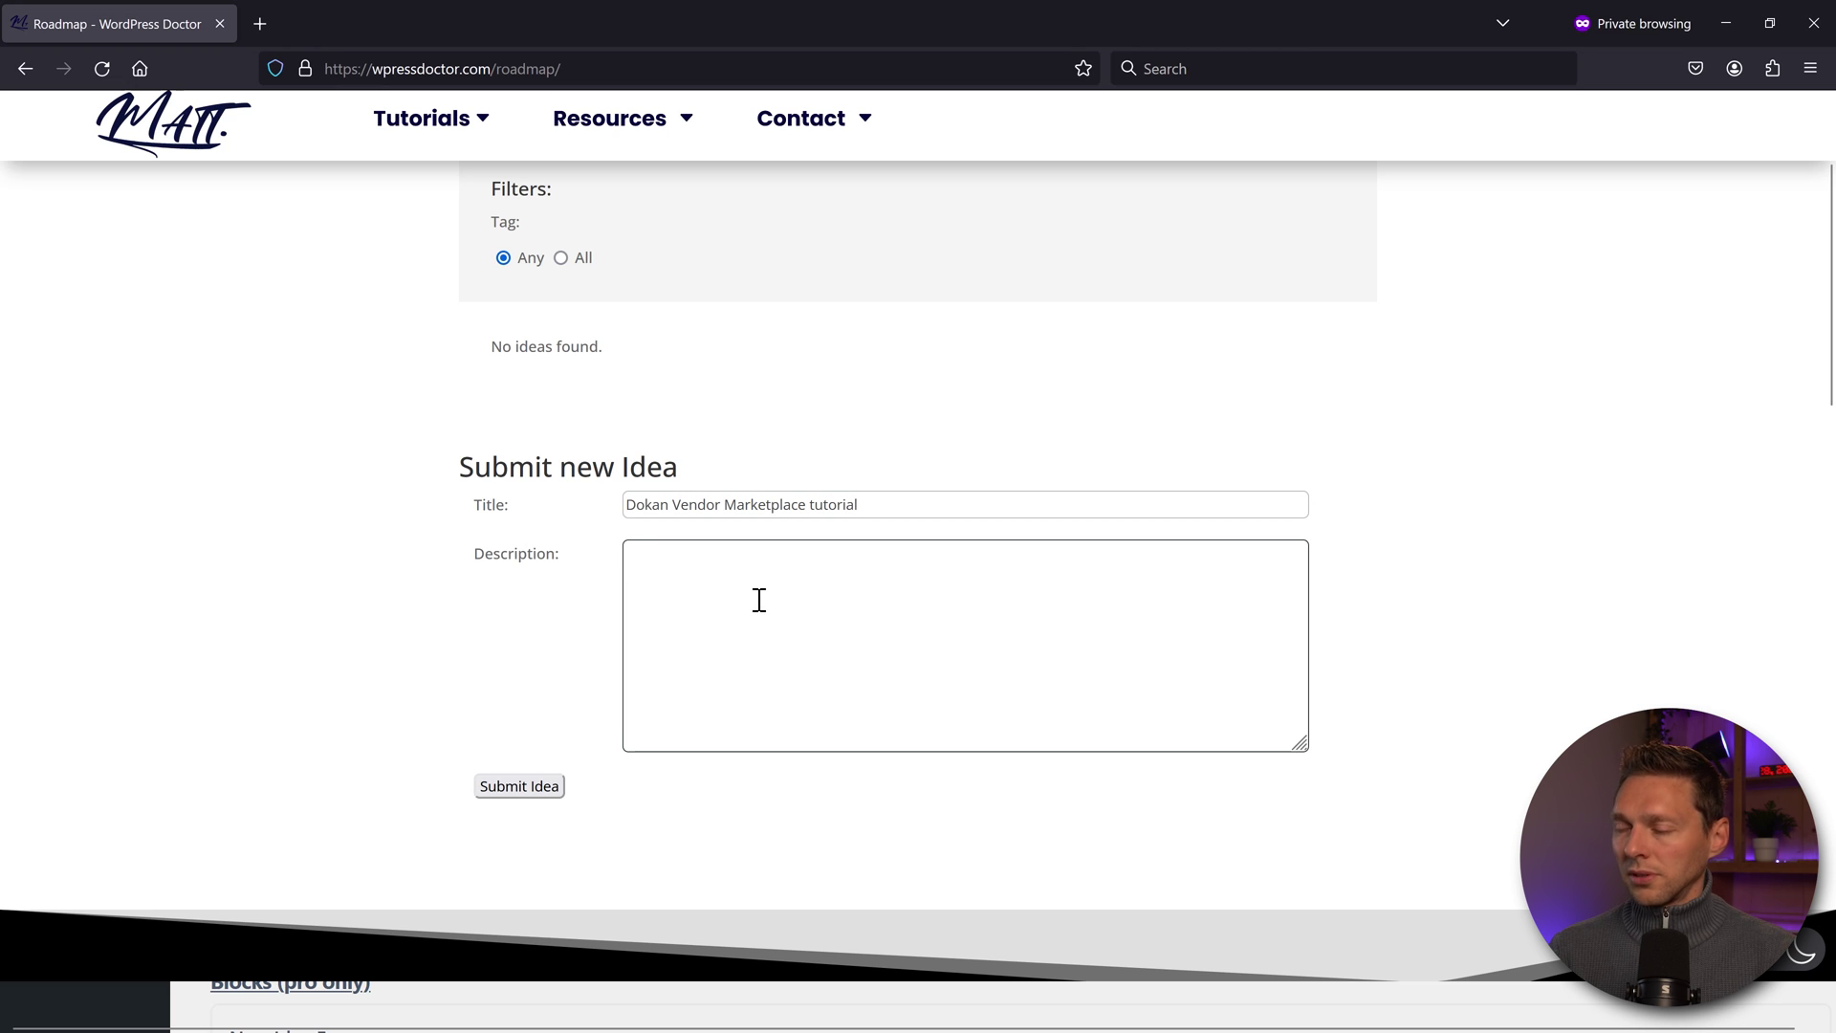
text(I want)
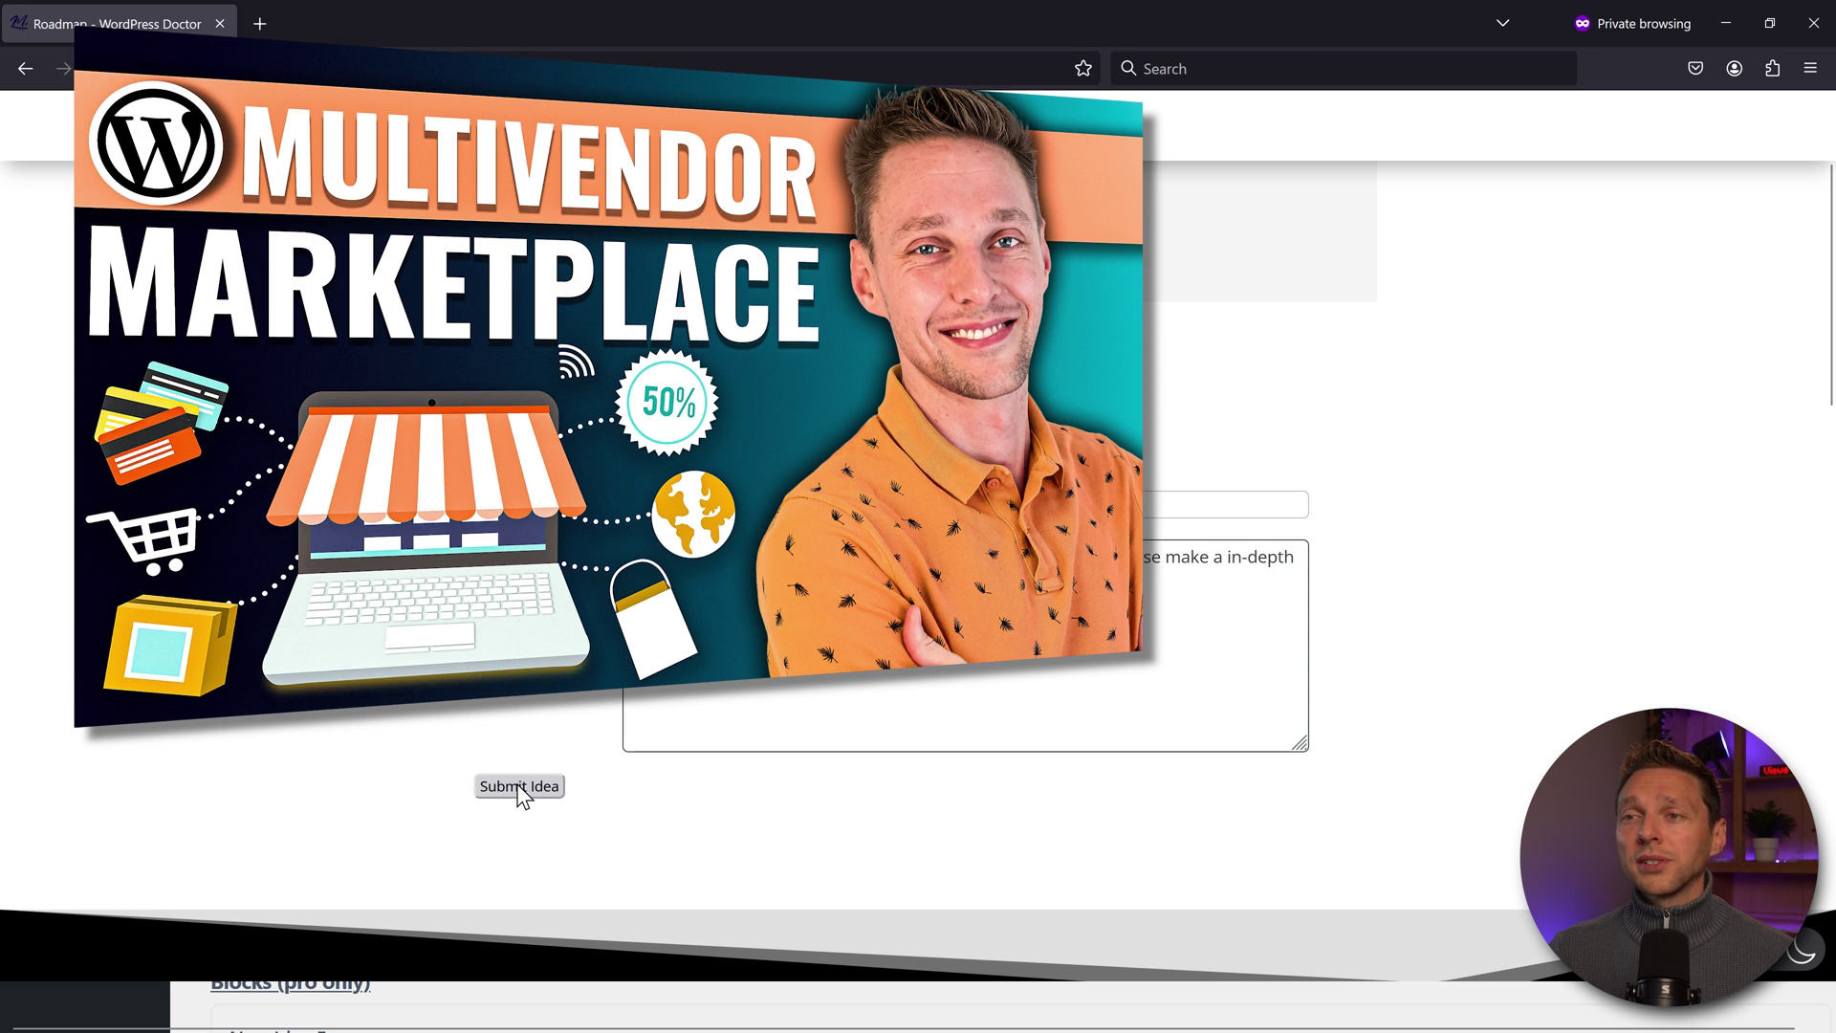
click(519, 786)
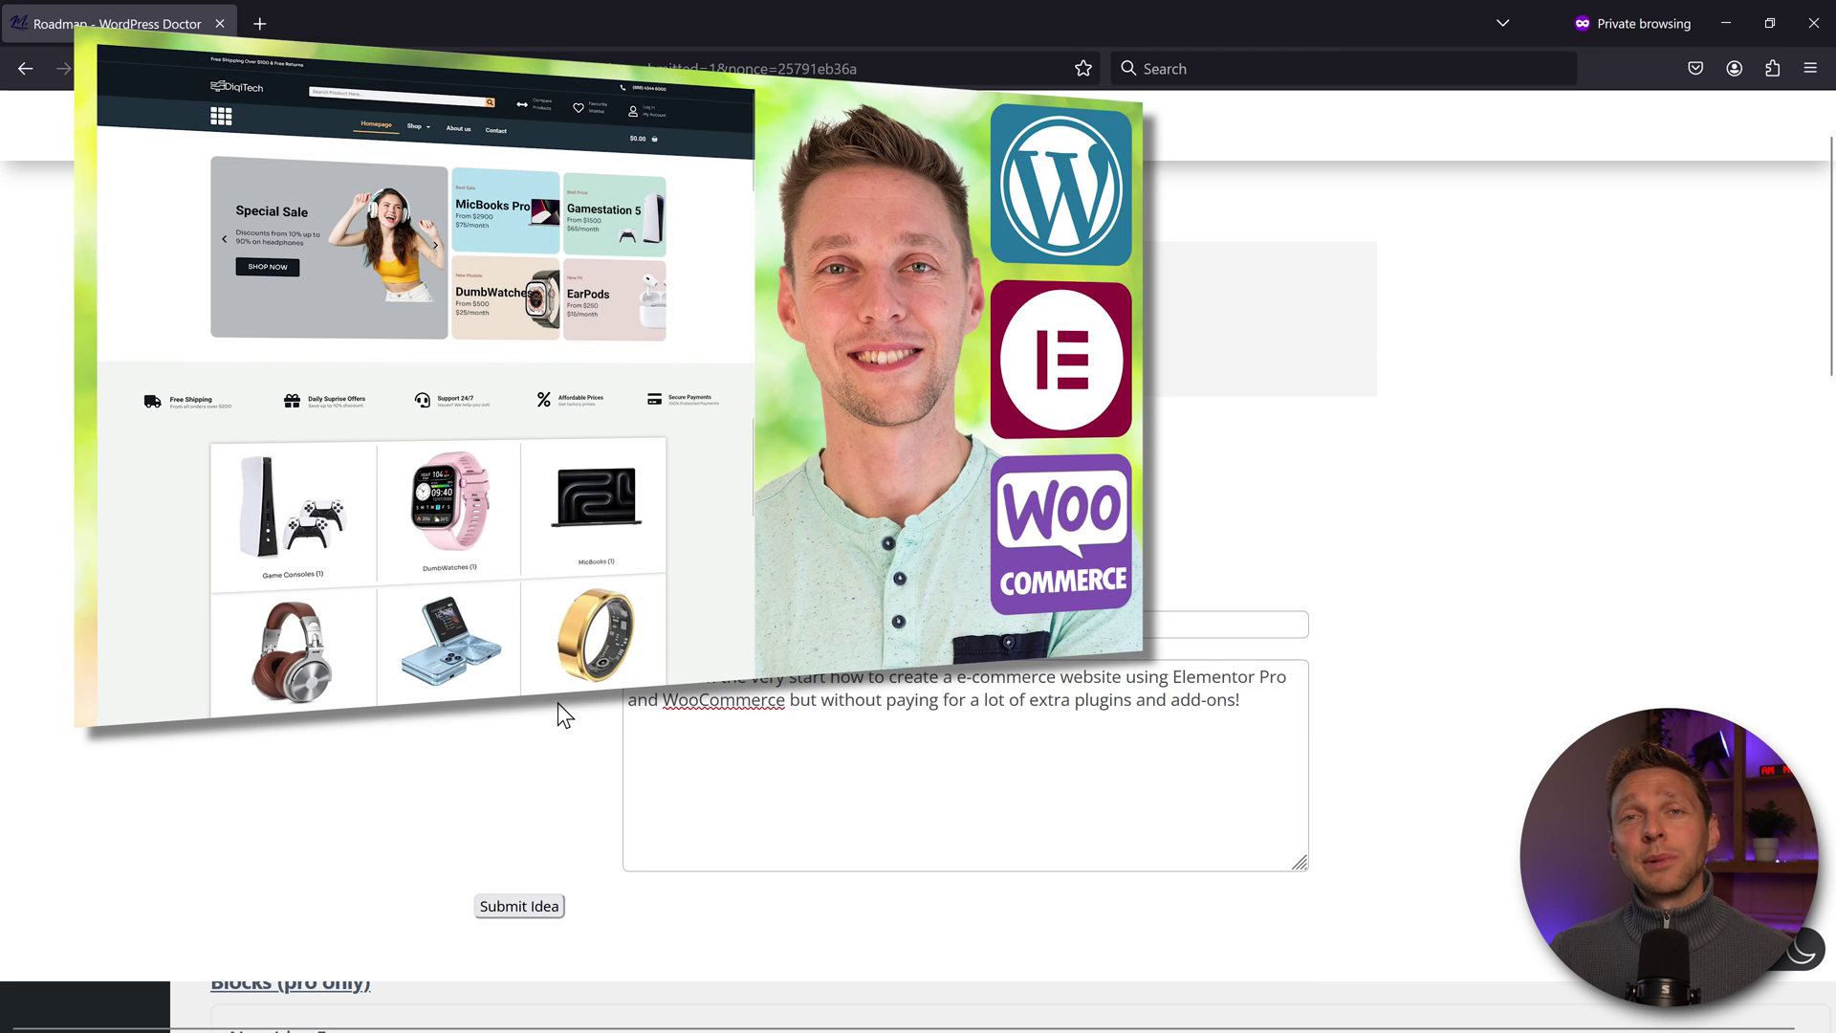
click(518, 904)
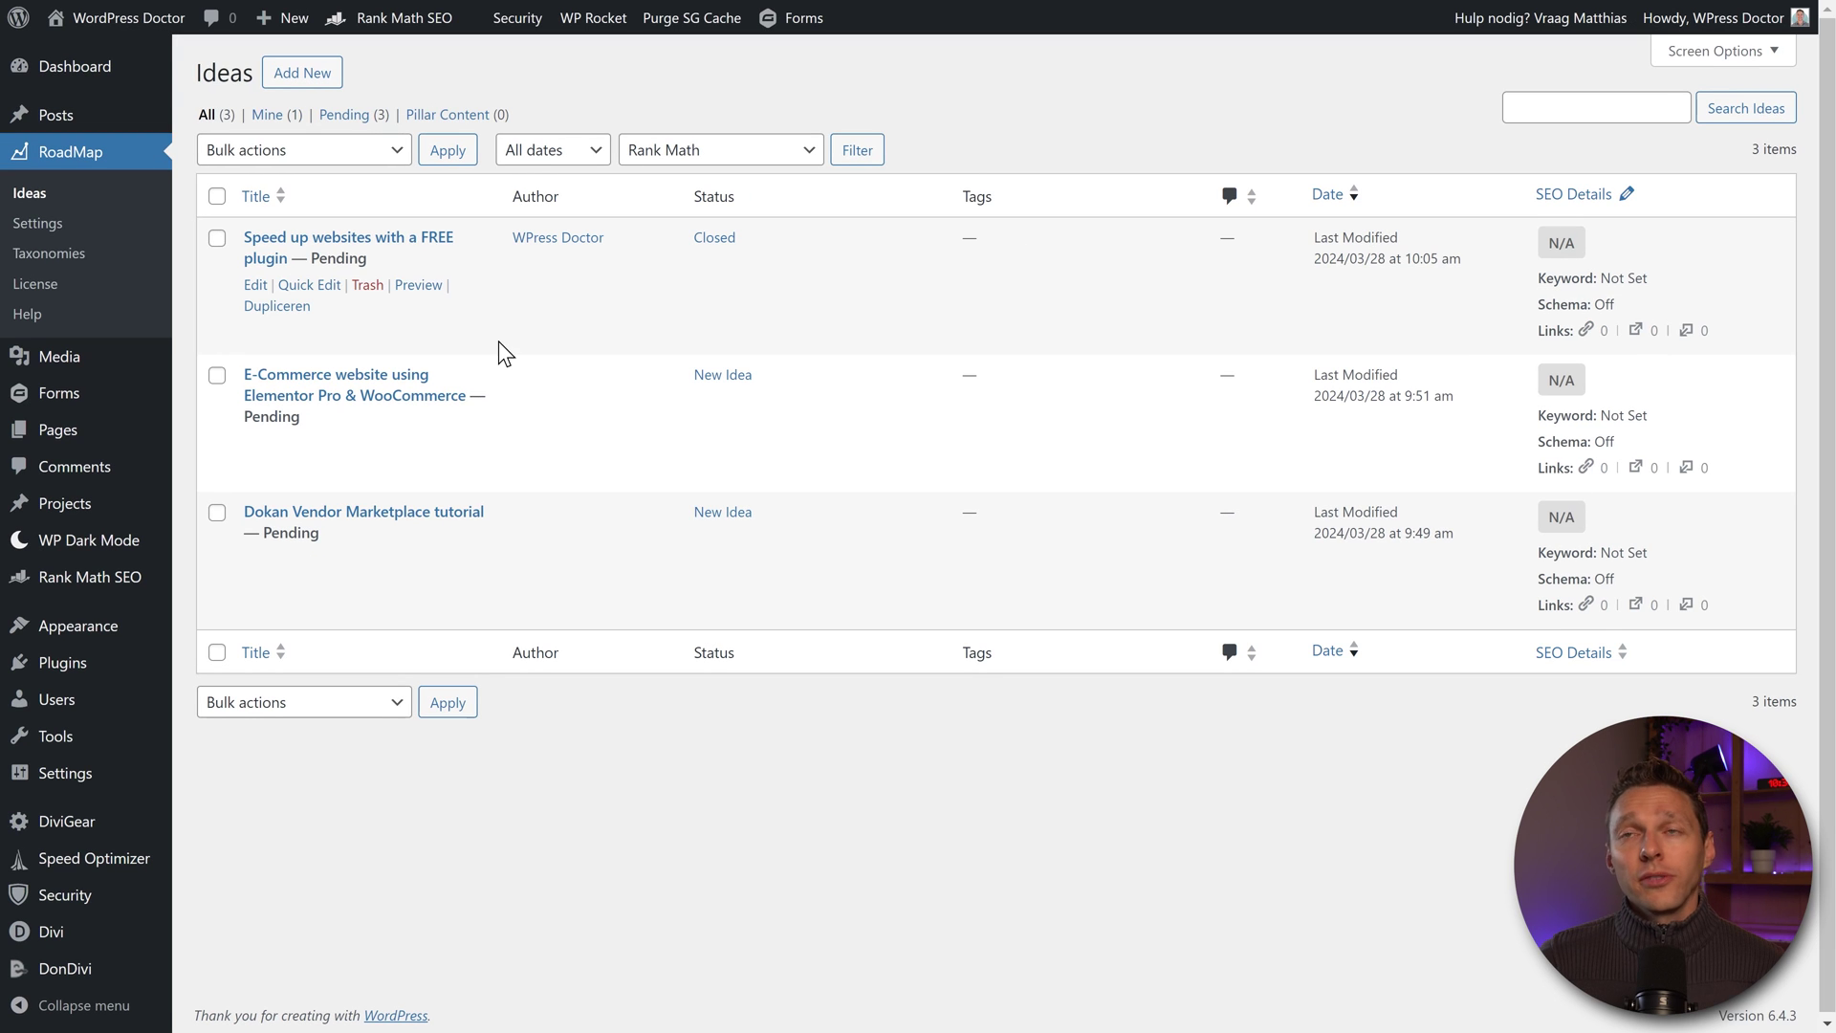
Quick Edit the Speed up websites idea and set its status to Published
click(322, 285)
click(1281, 418)
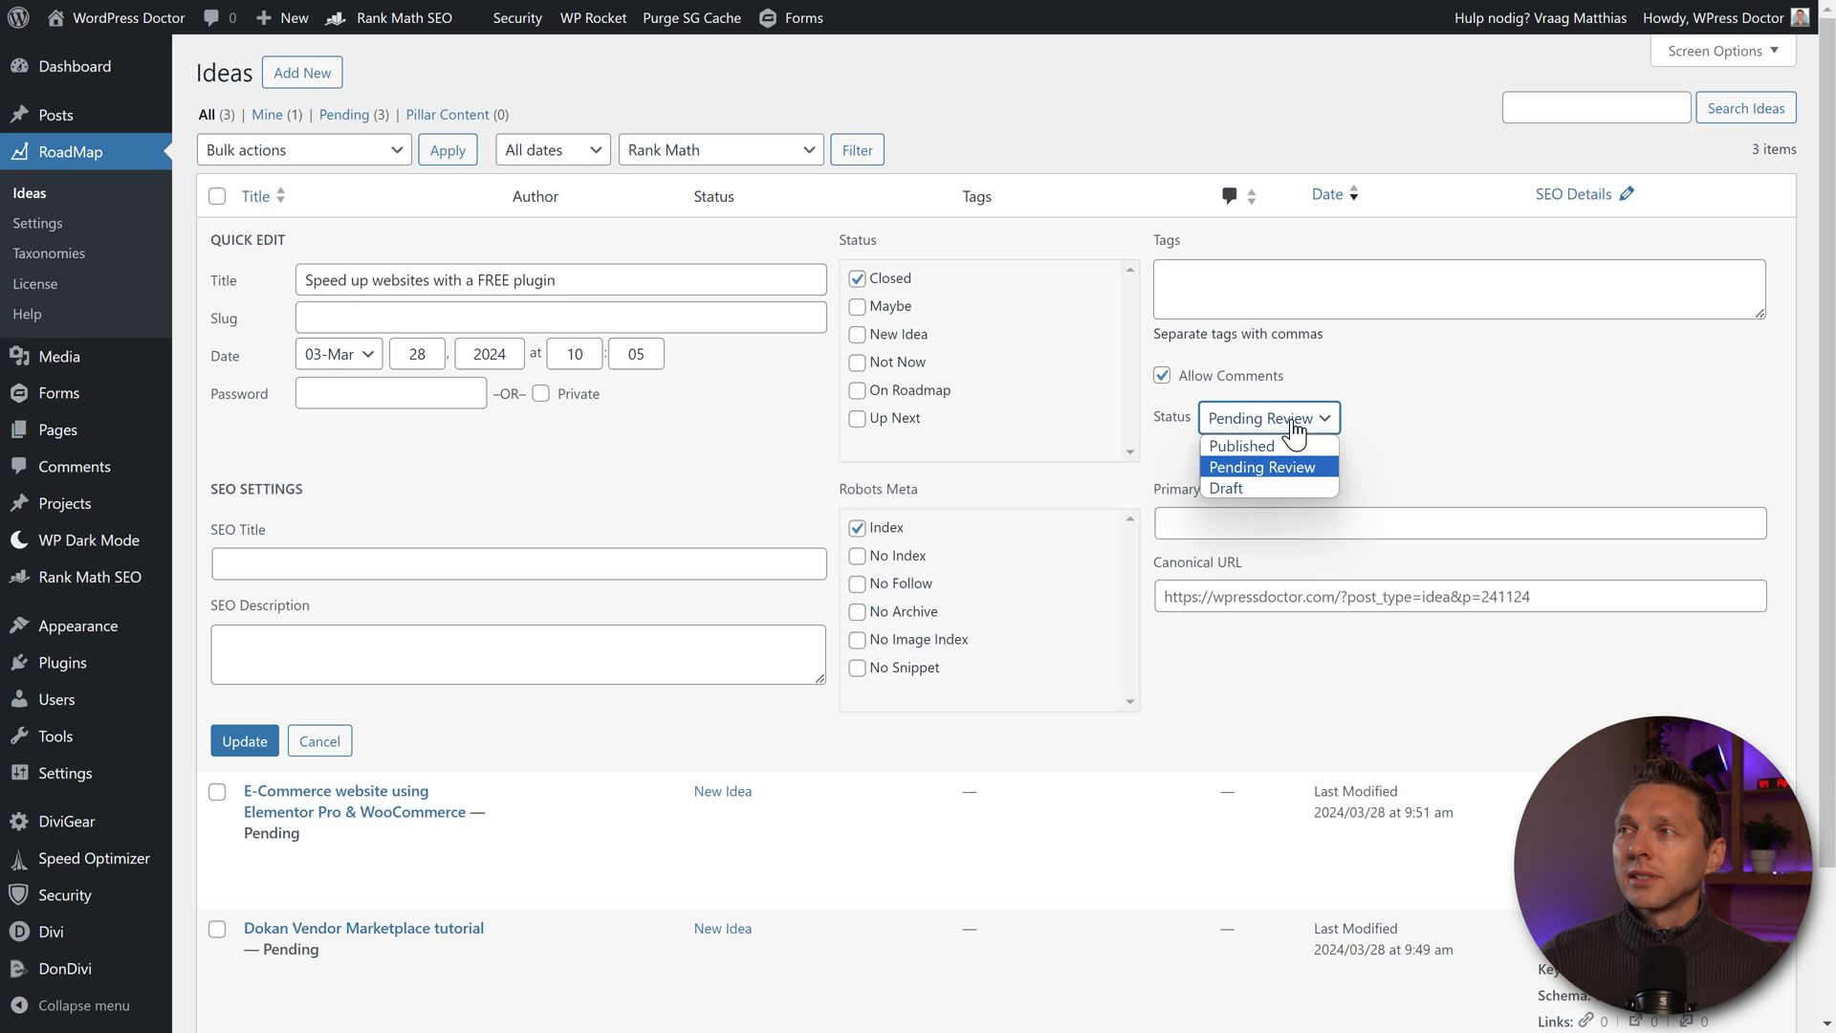
click(1287, 437)
click(245, 740)
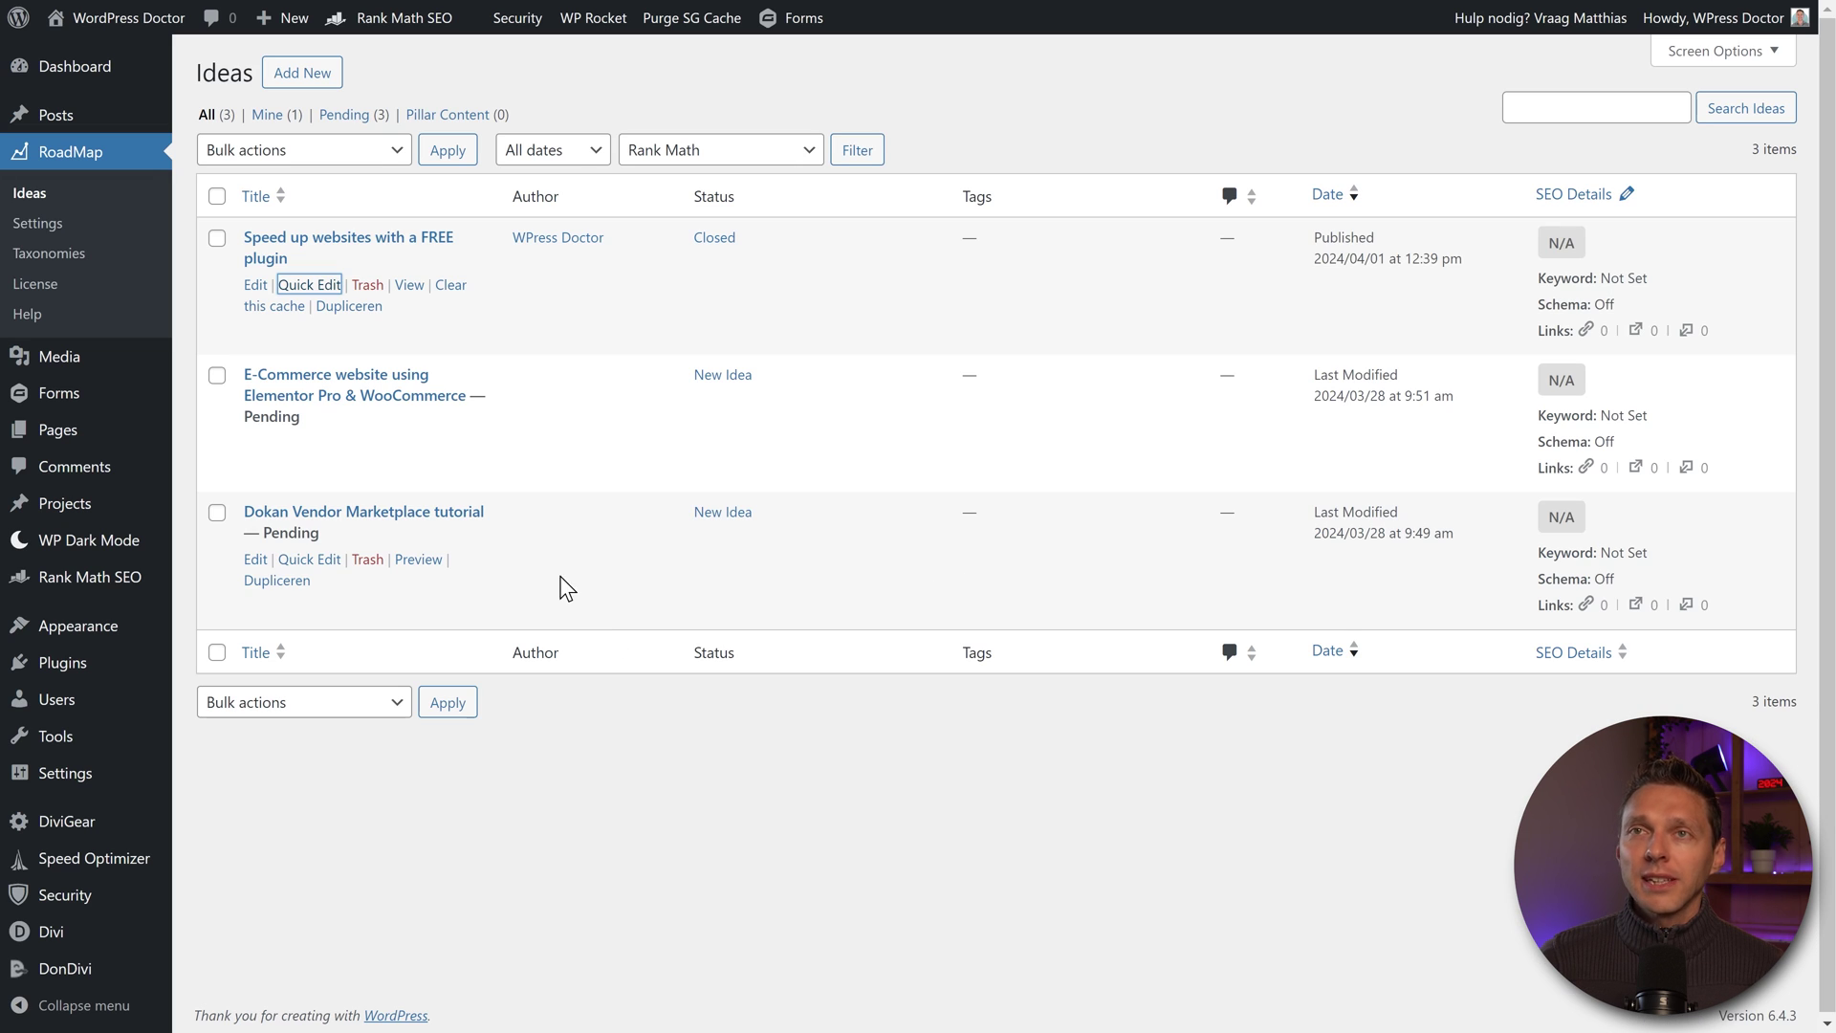
Bulk edit all three selected ideas to Published status
click(218, 196)
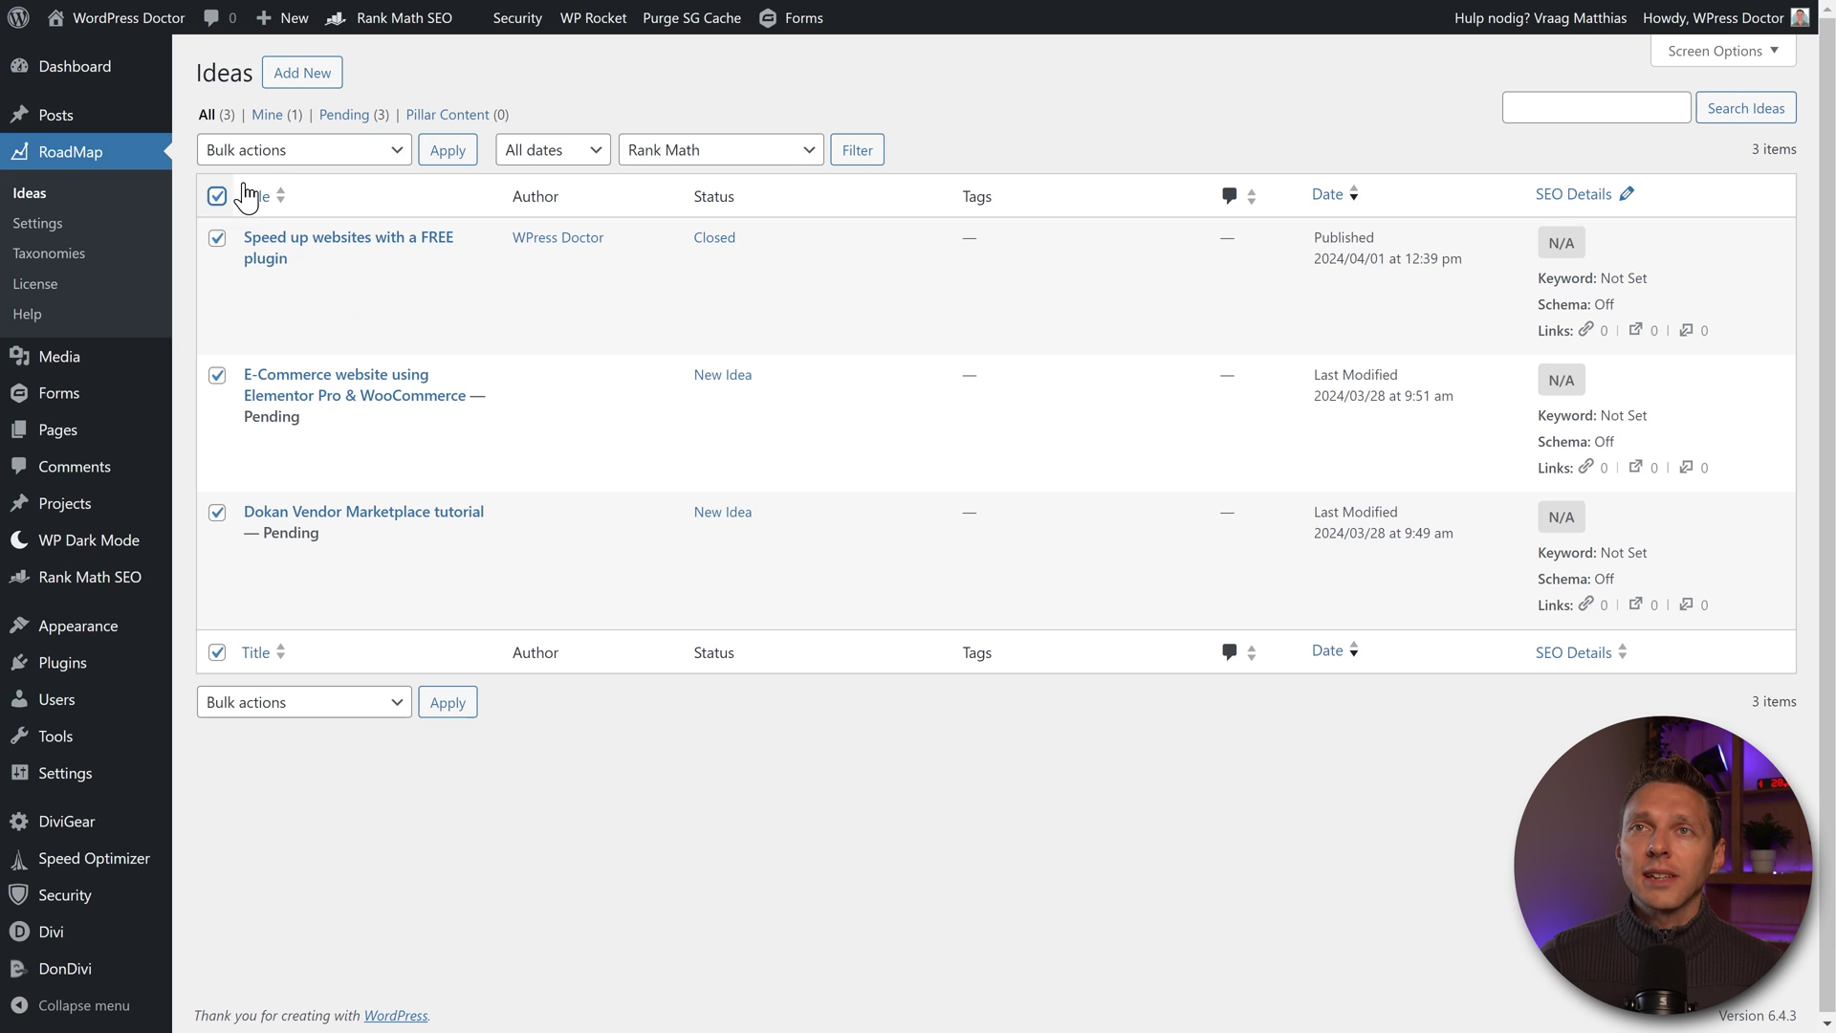
click(278, 159)
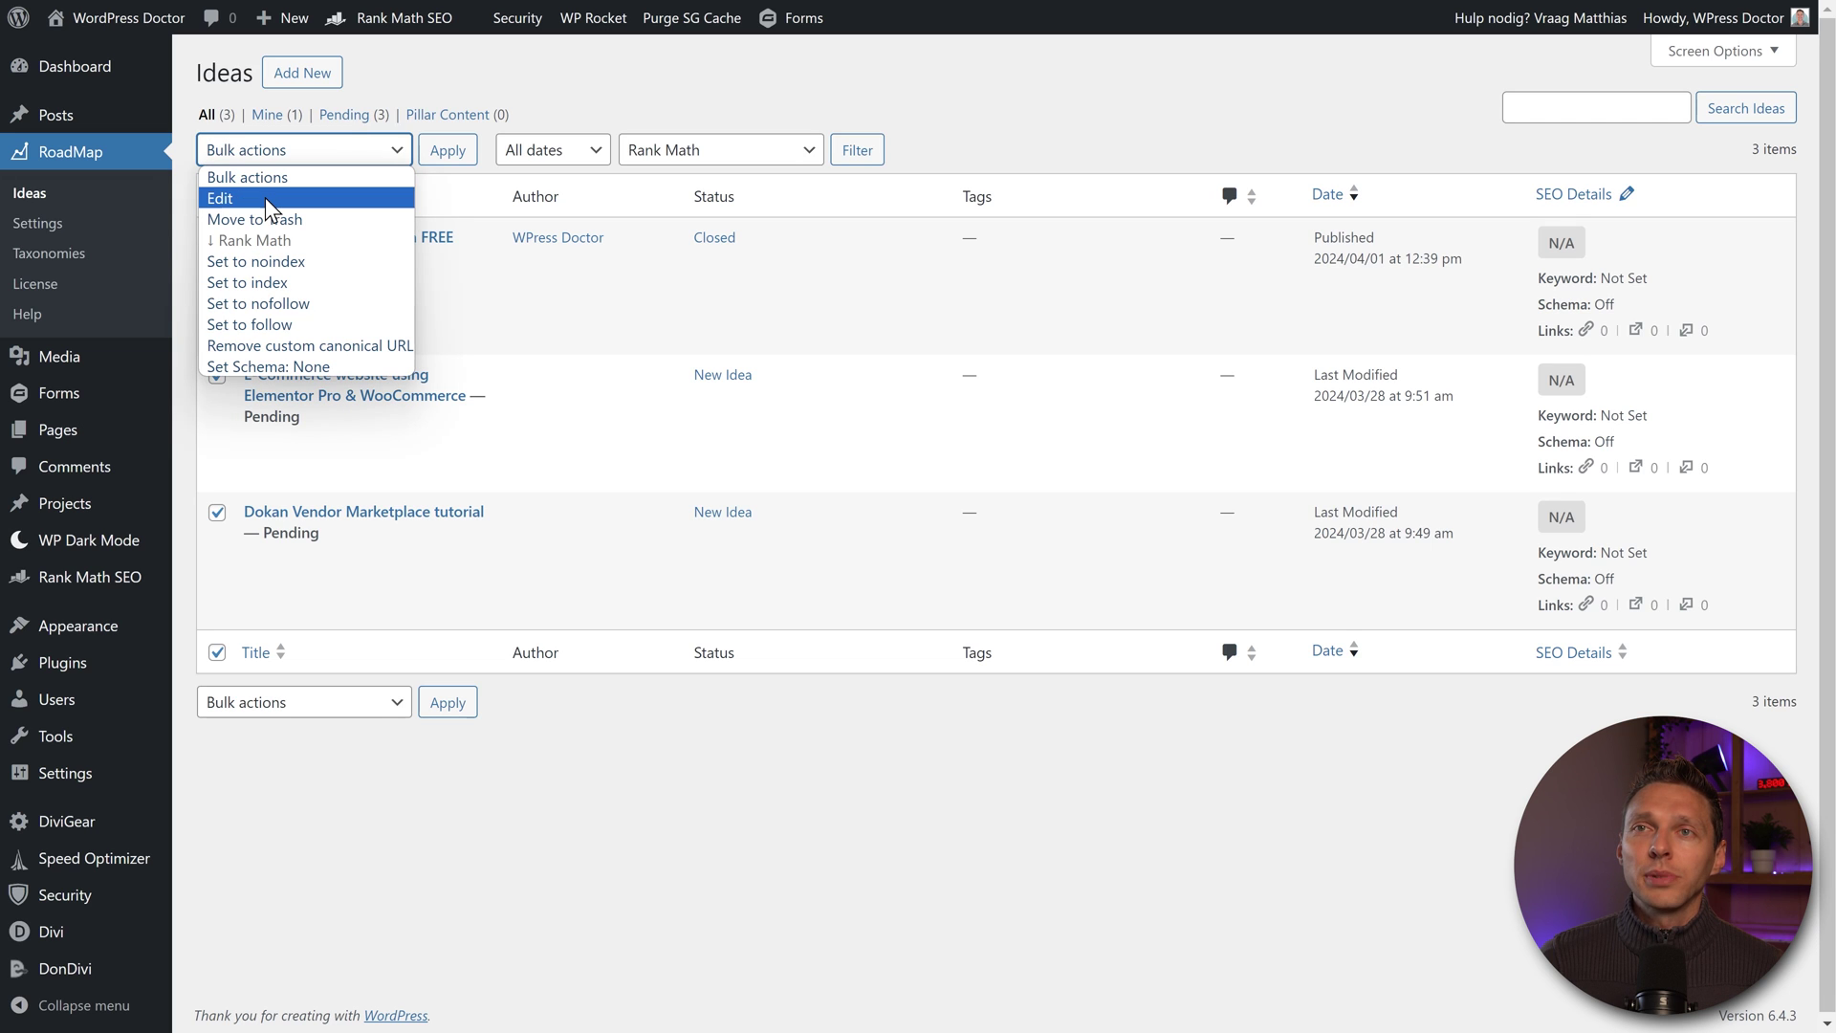
click(266, 197)
click(447, 150)
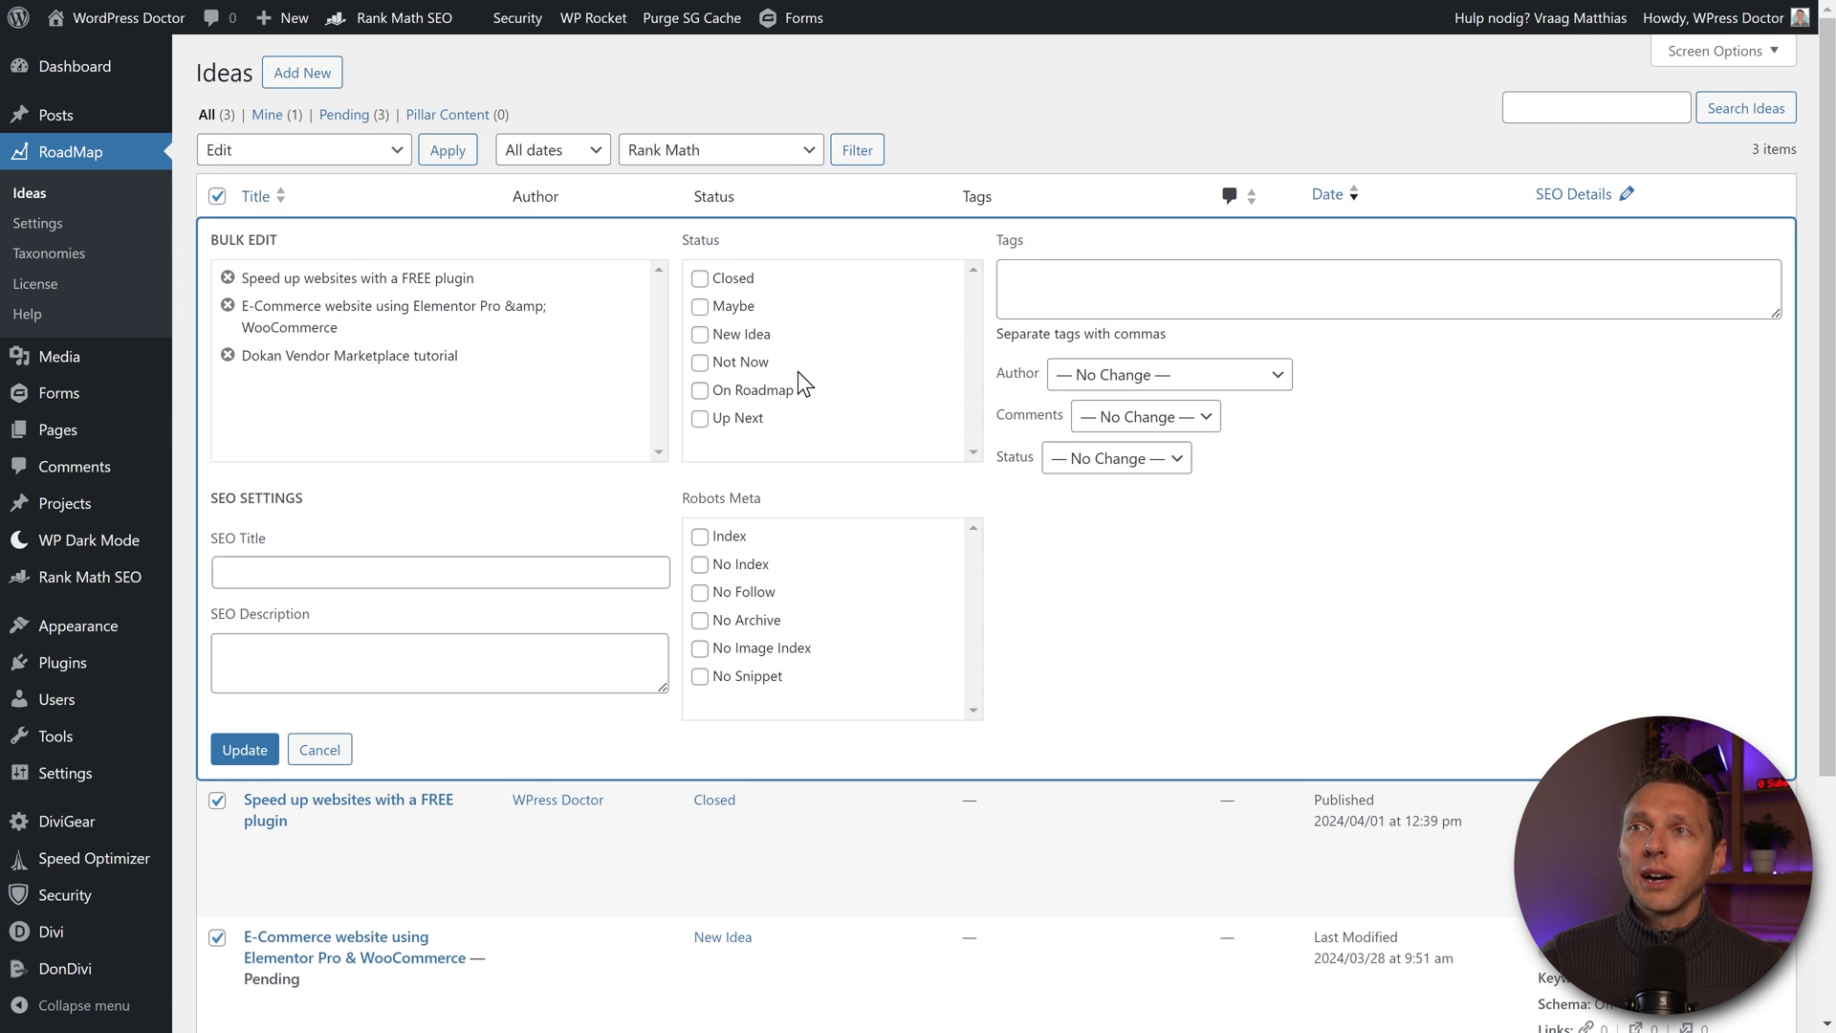
click(1116, 458)
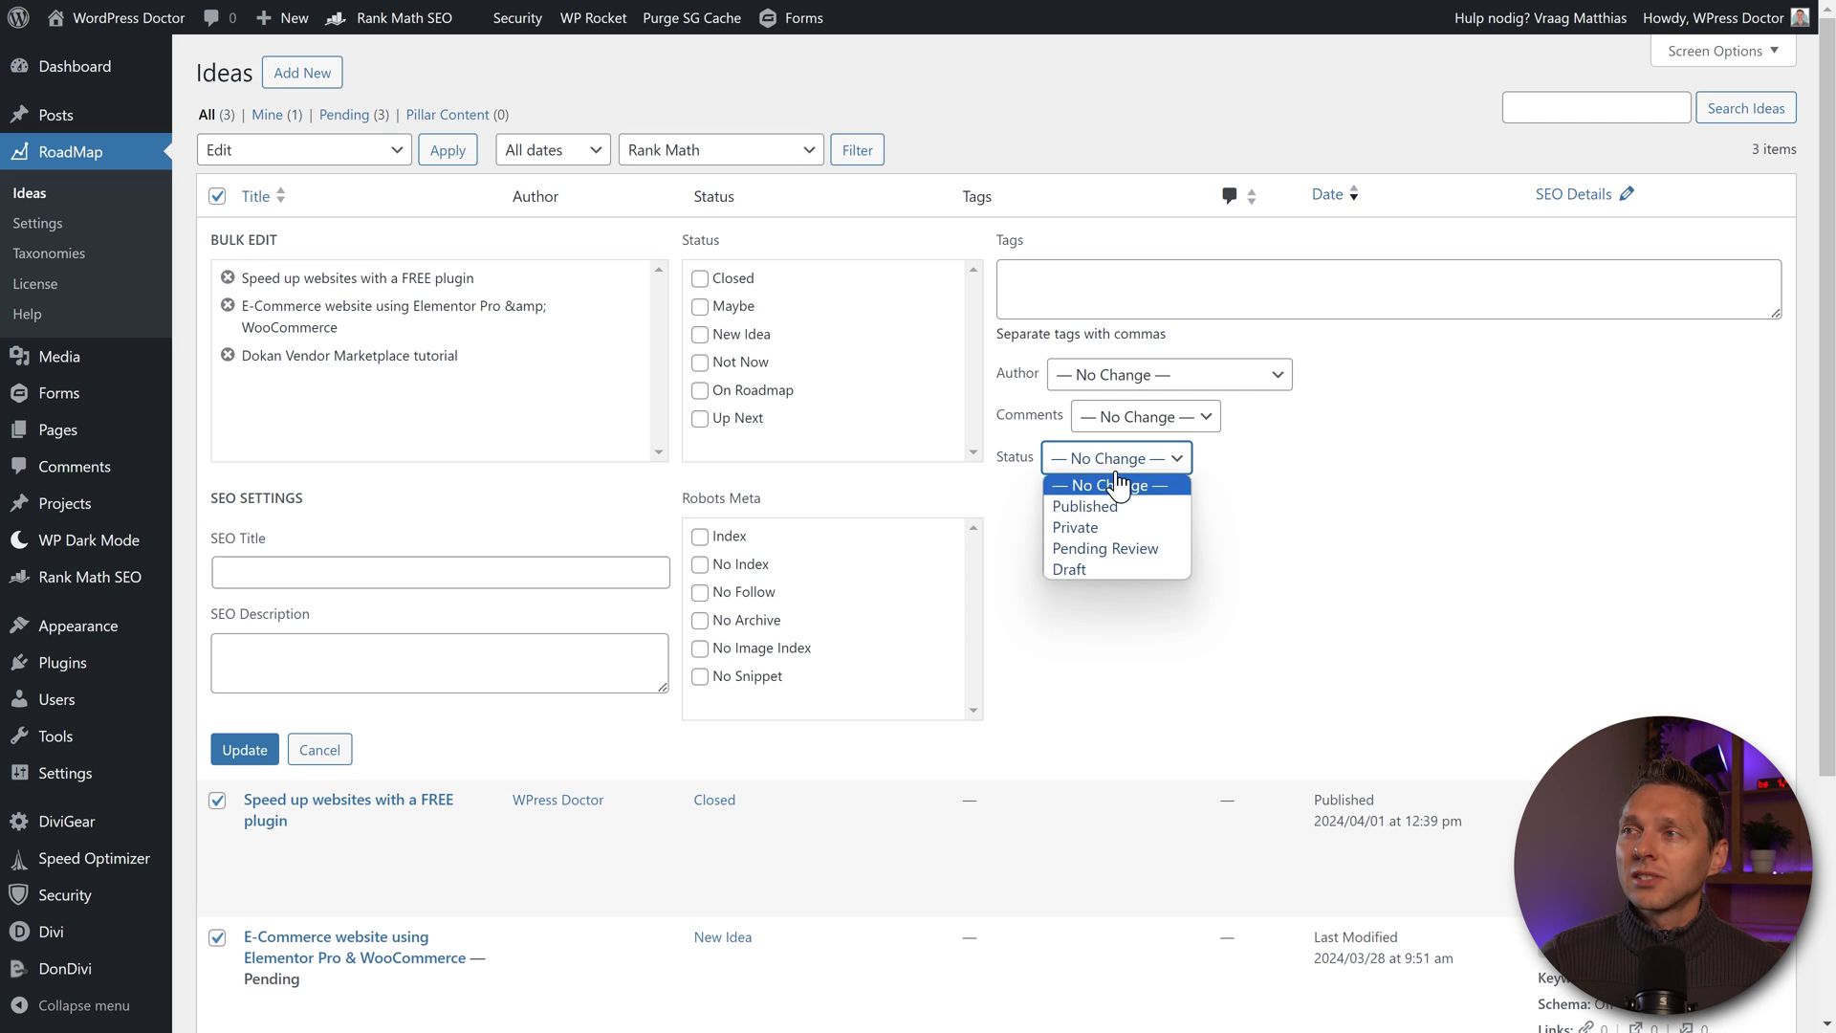
click(1090, 503)
click(234, 749)
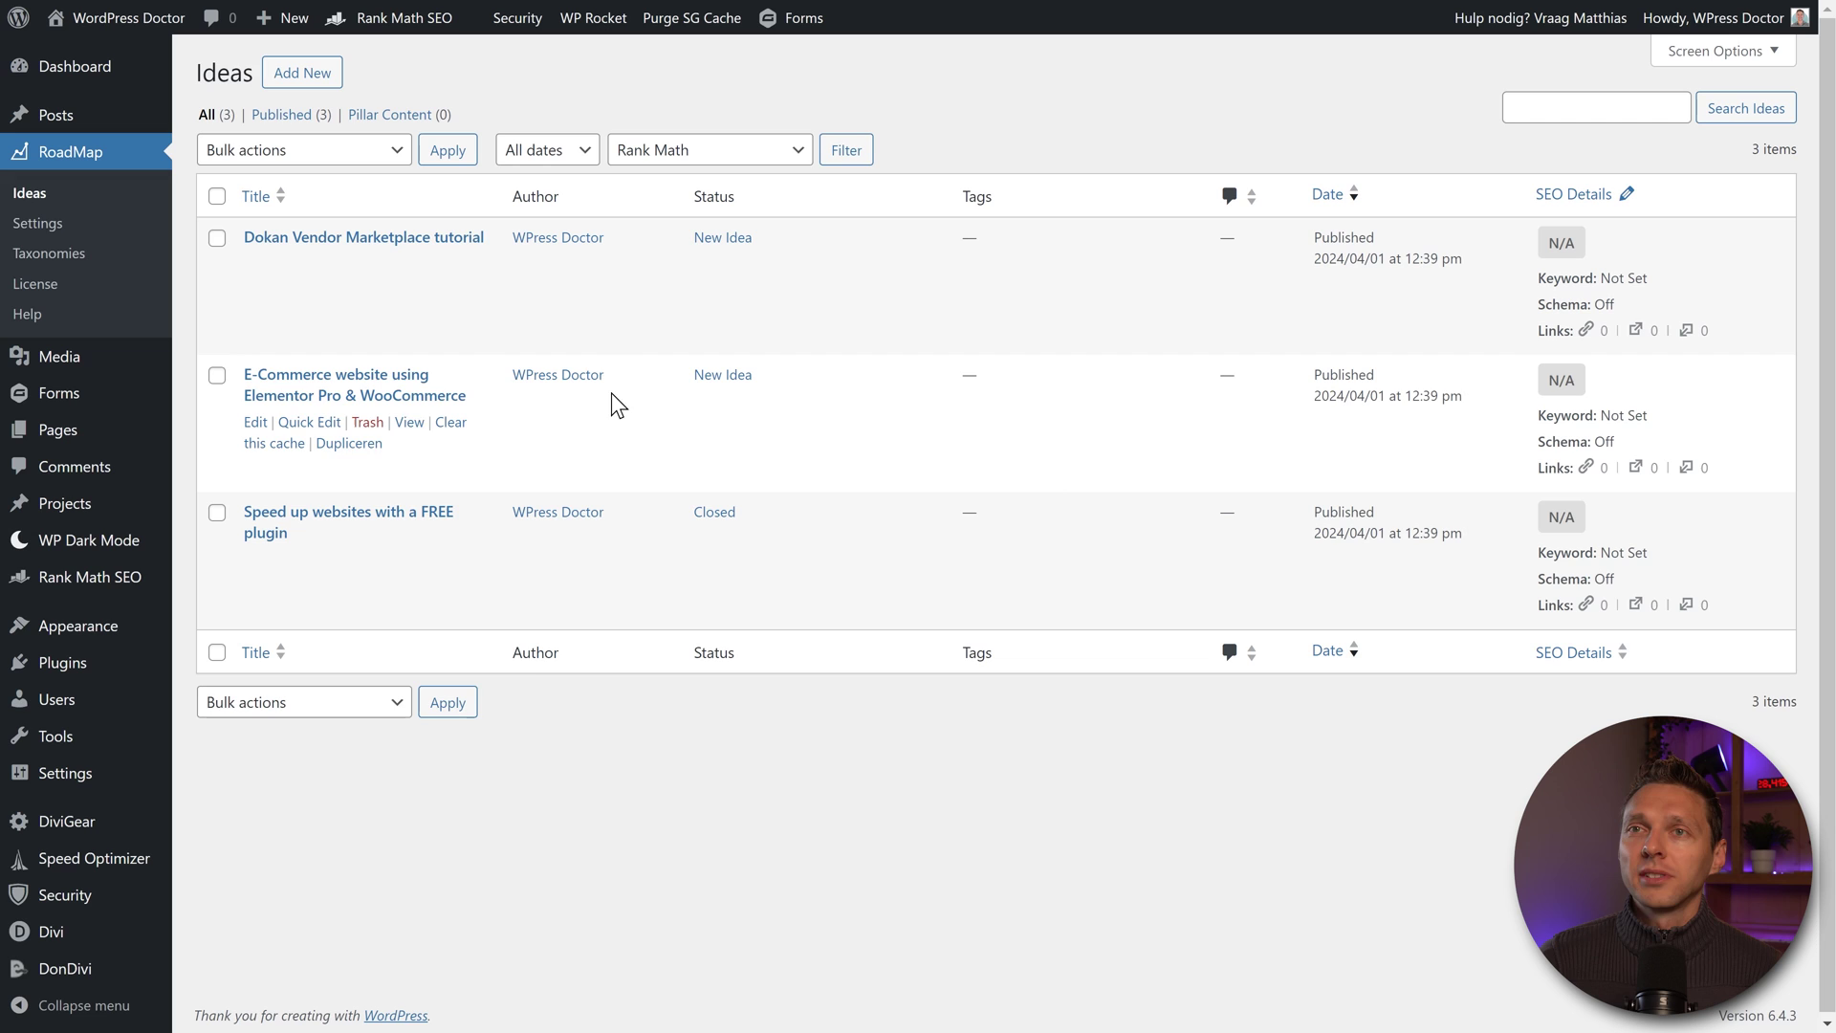
Quick Edit the E-Commerce idea, moving it from New Idea to On Roadmap
click(309, 423)
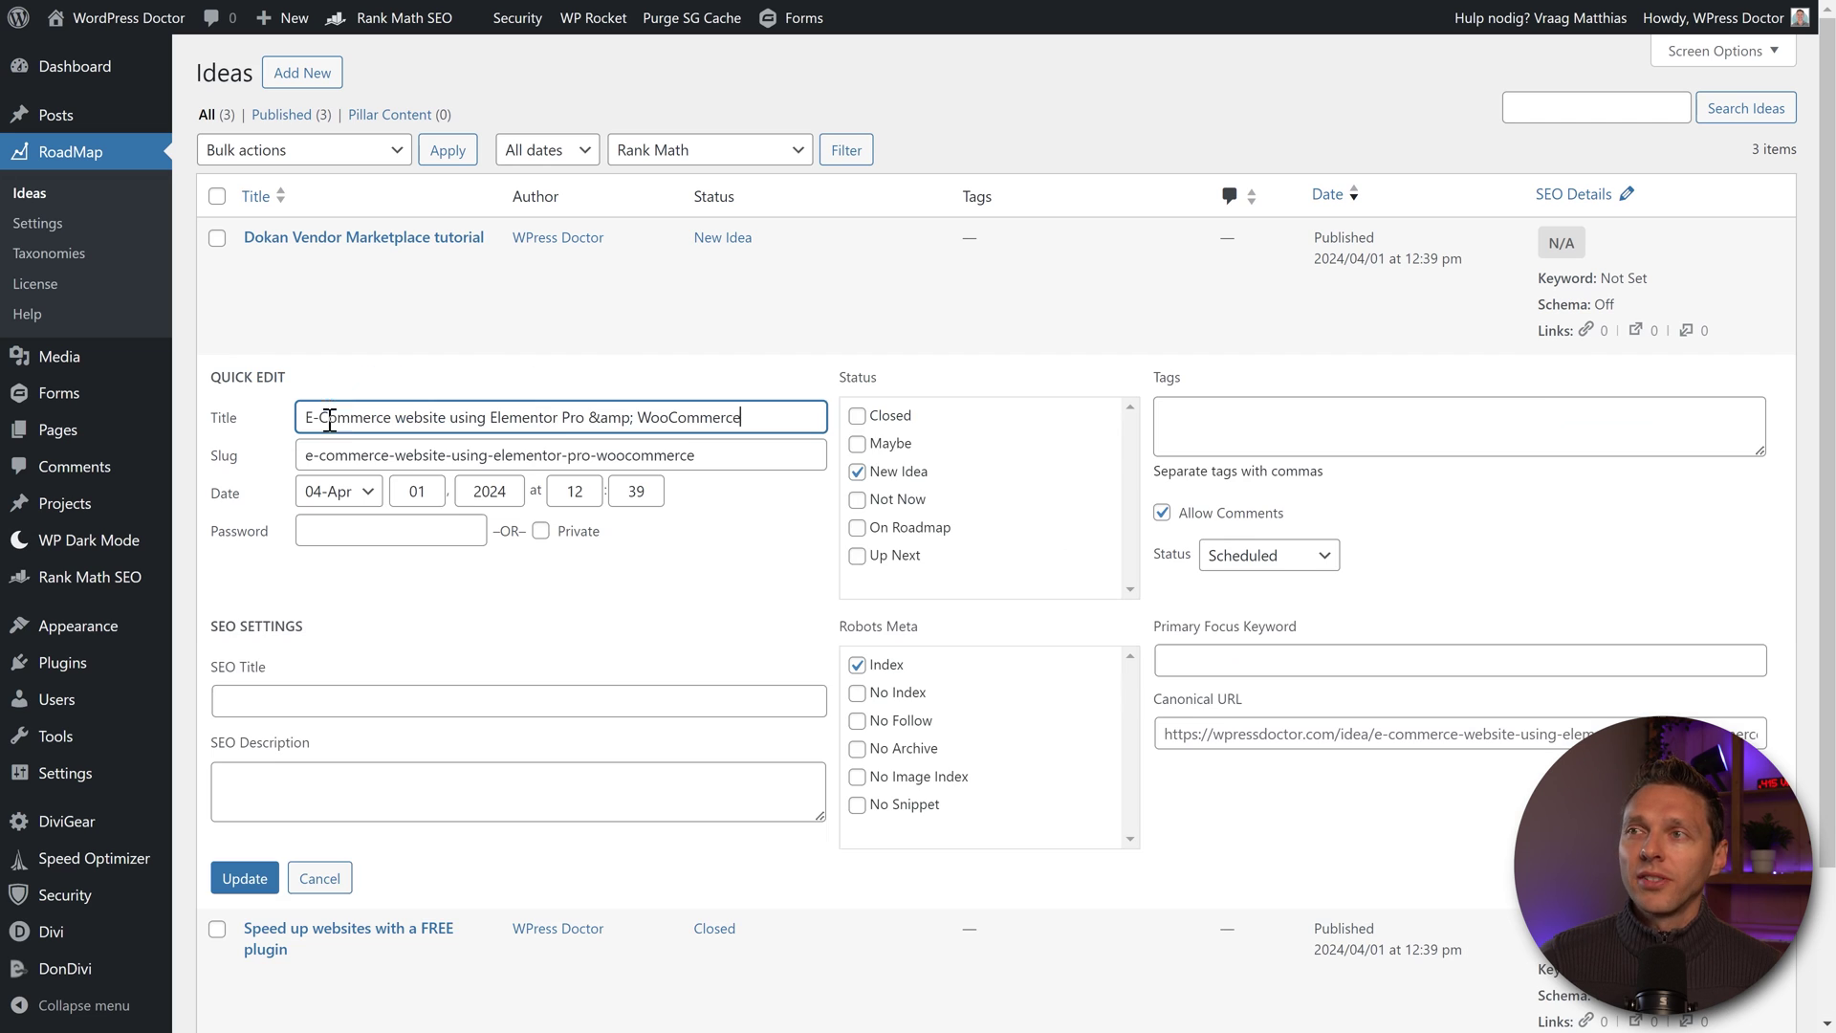
click(857, 471)
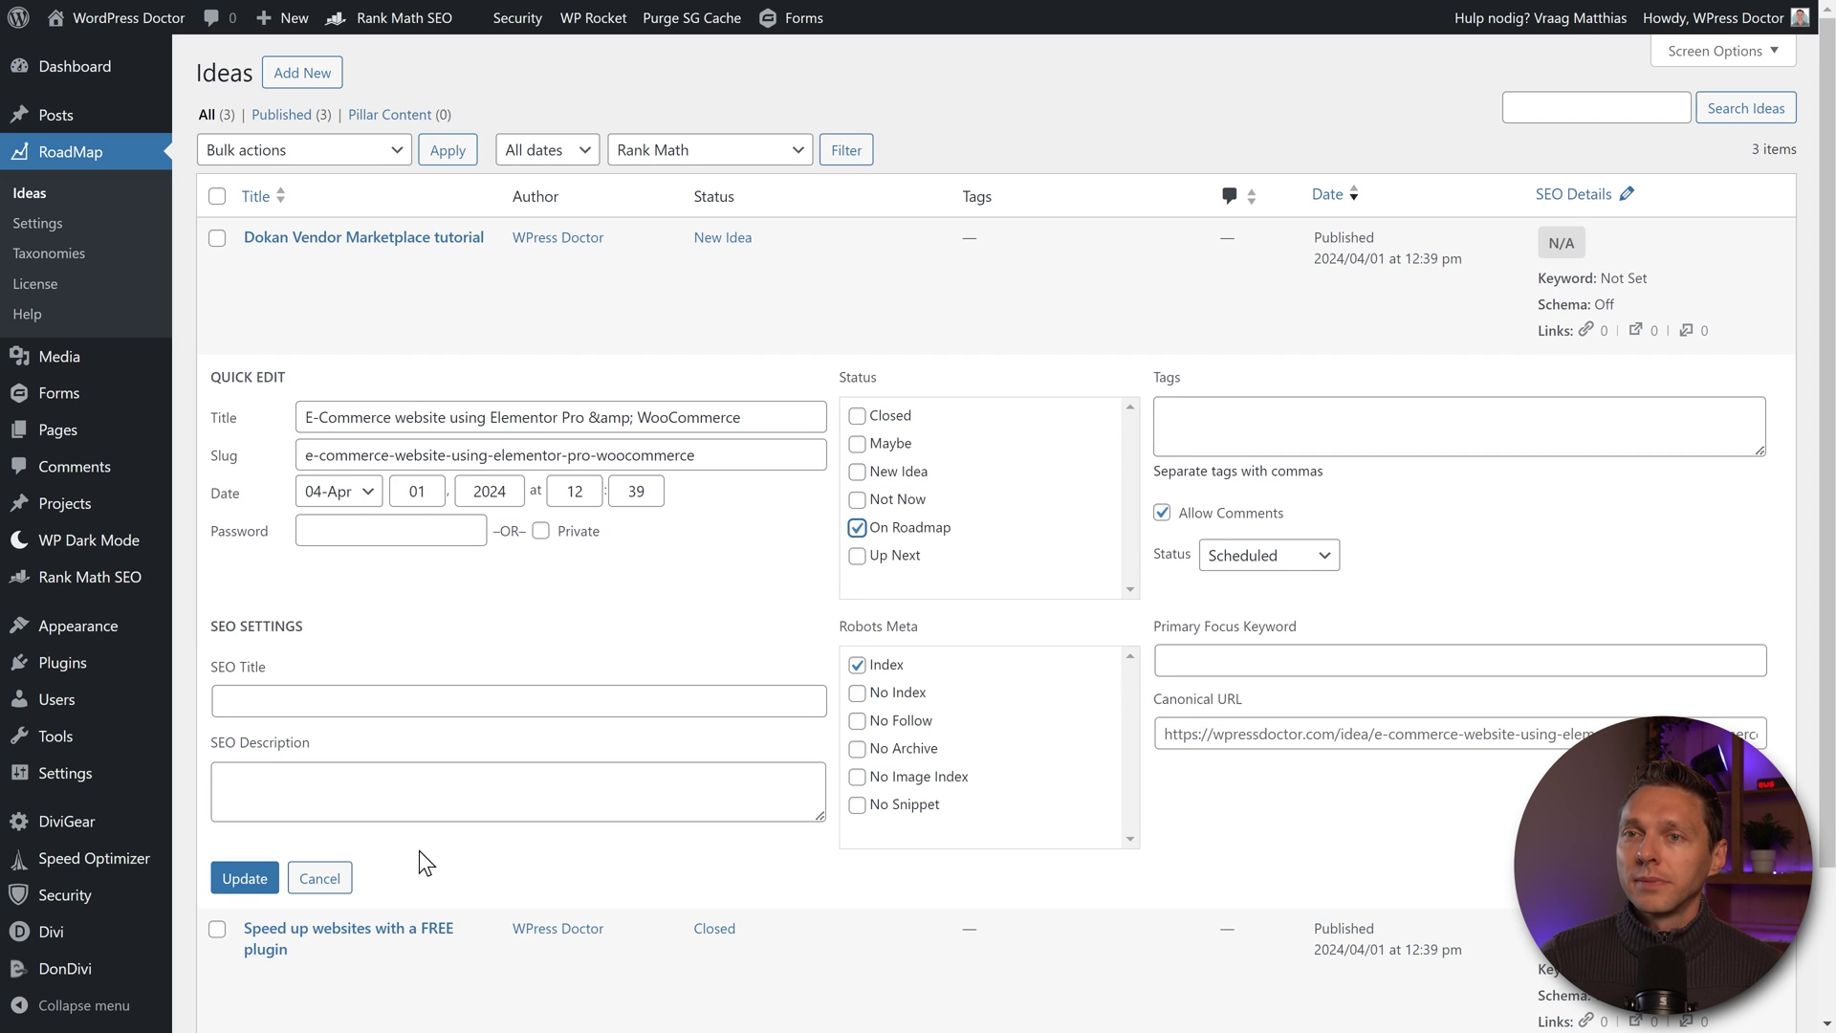
click(245, 878)
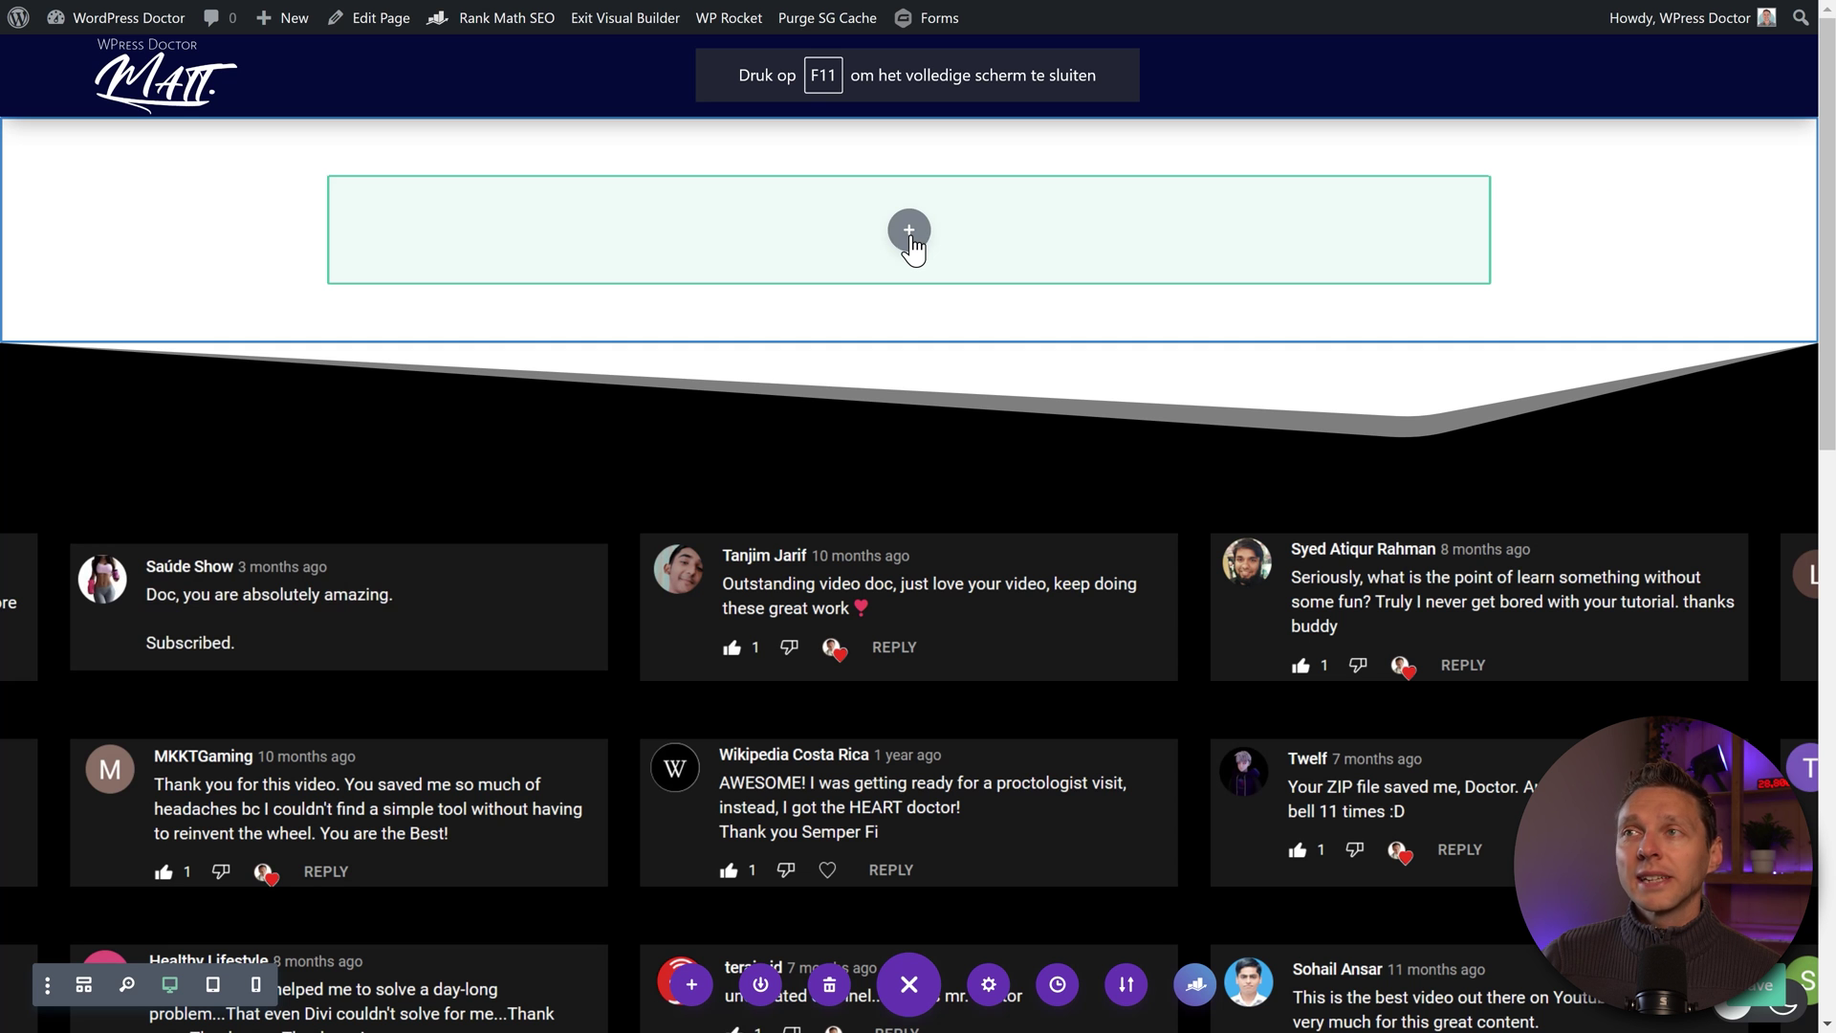
Add a Code module to the empty row
click(909, 230)
text(code)
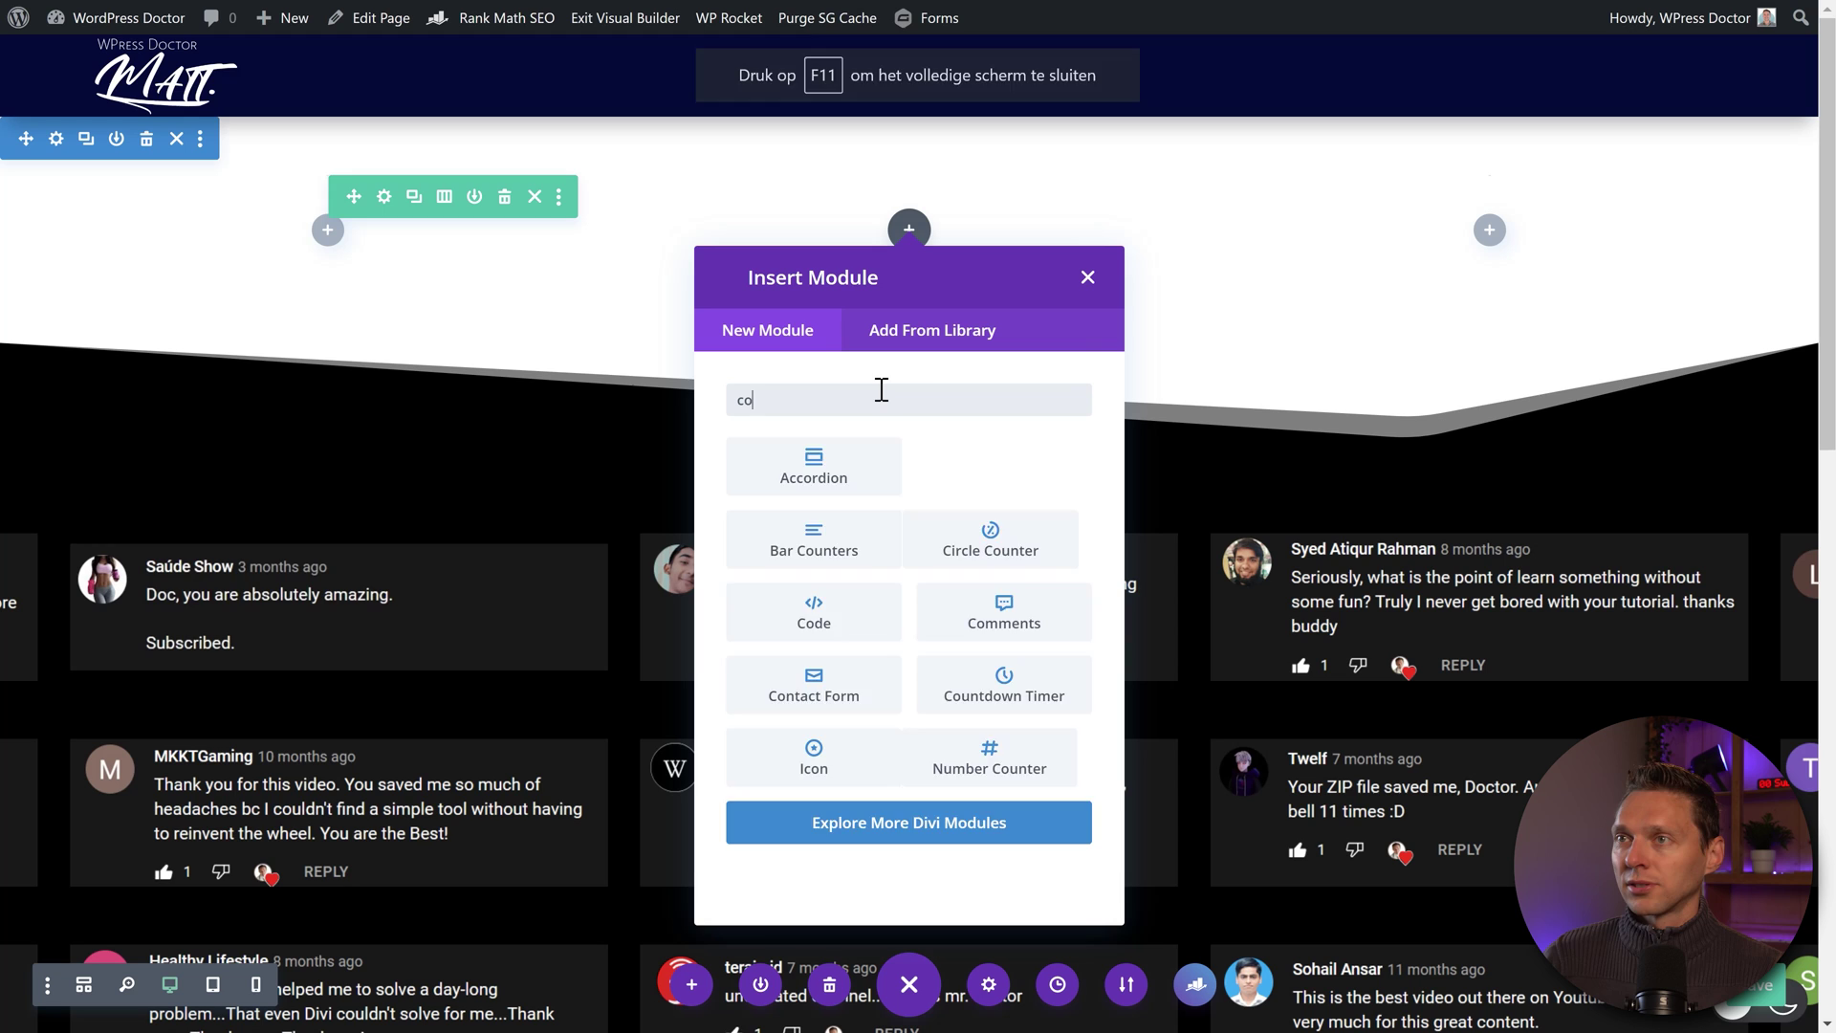
click(841, 486)
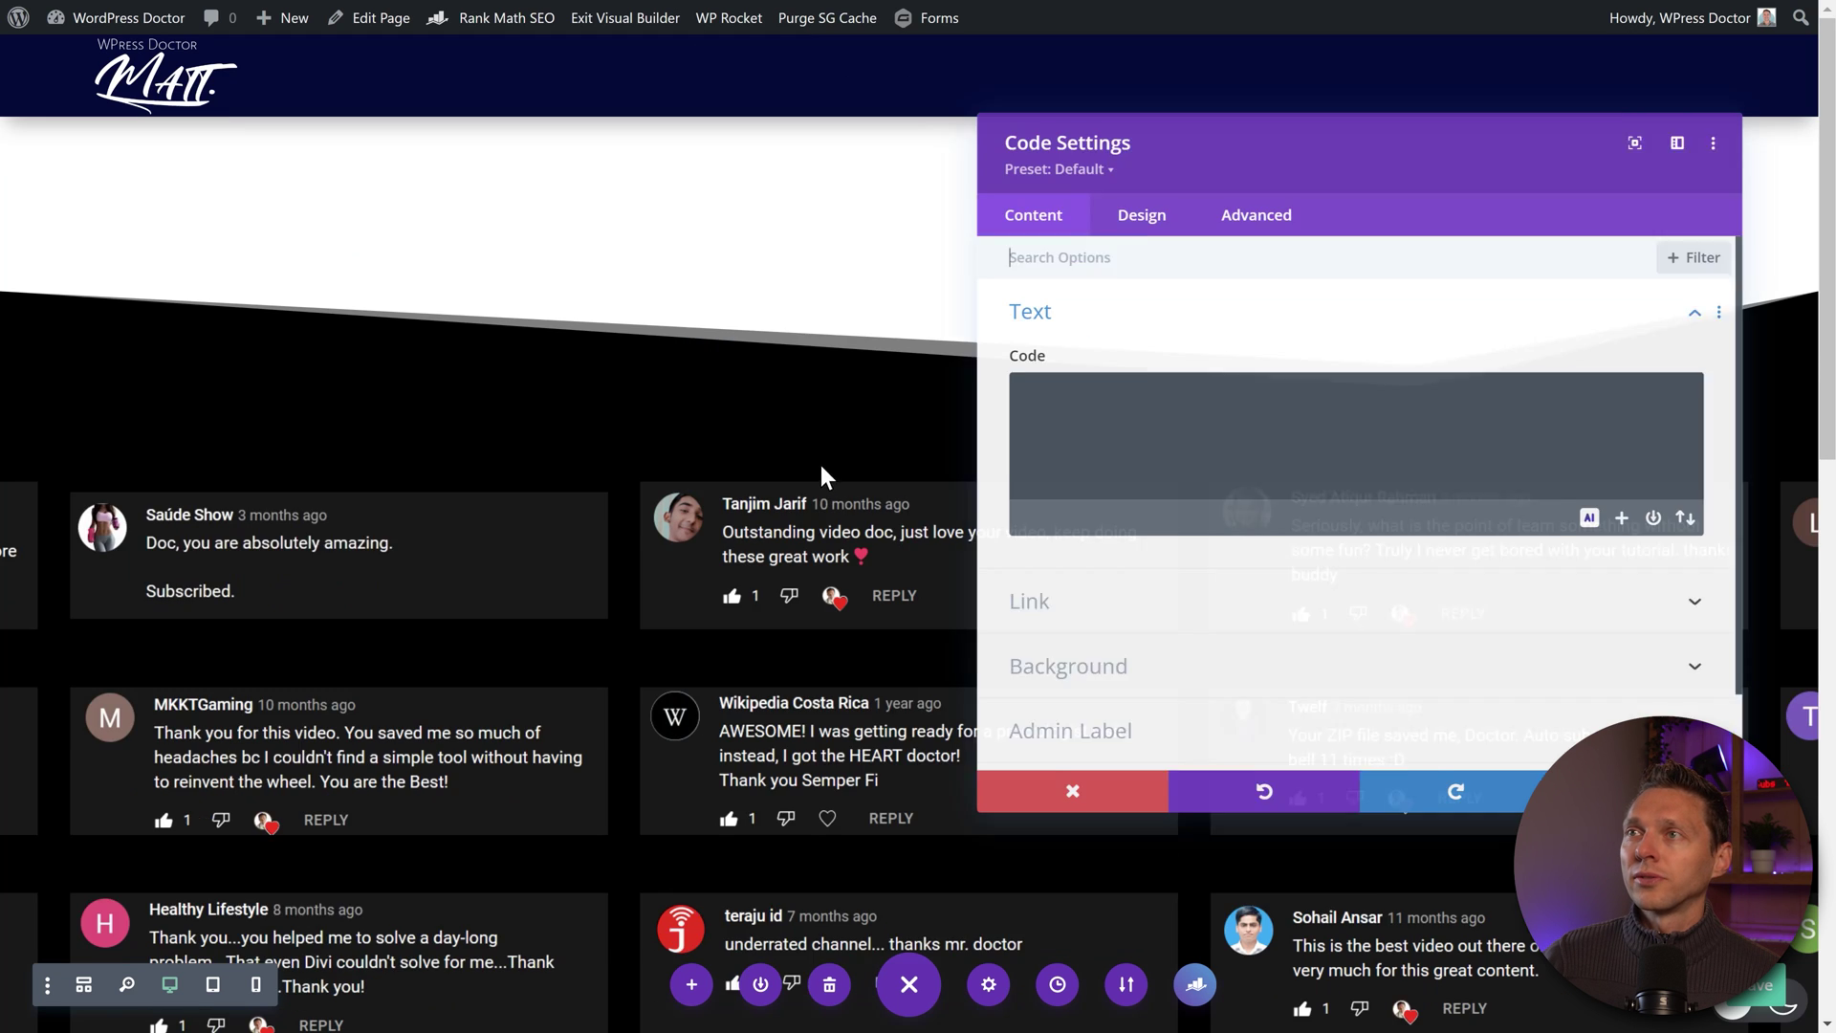
Paste the shortcode [roadmap status="New idea, on roadmap, closed"] into the Code module
click(1201, 404)
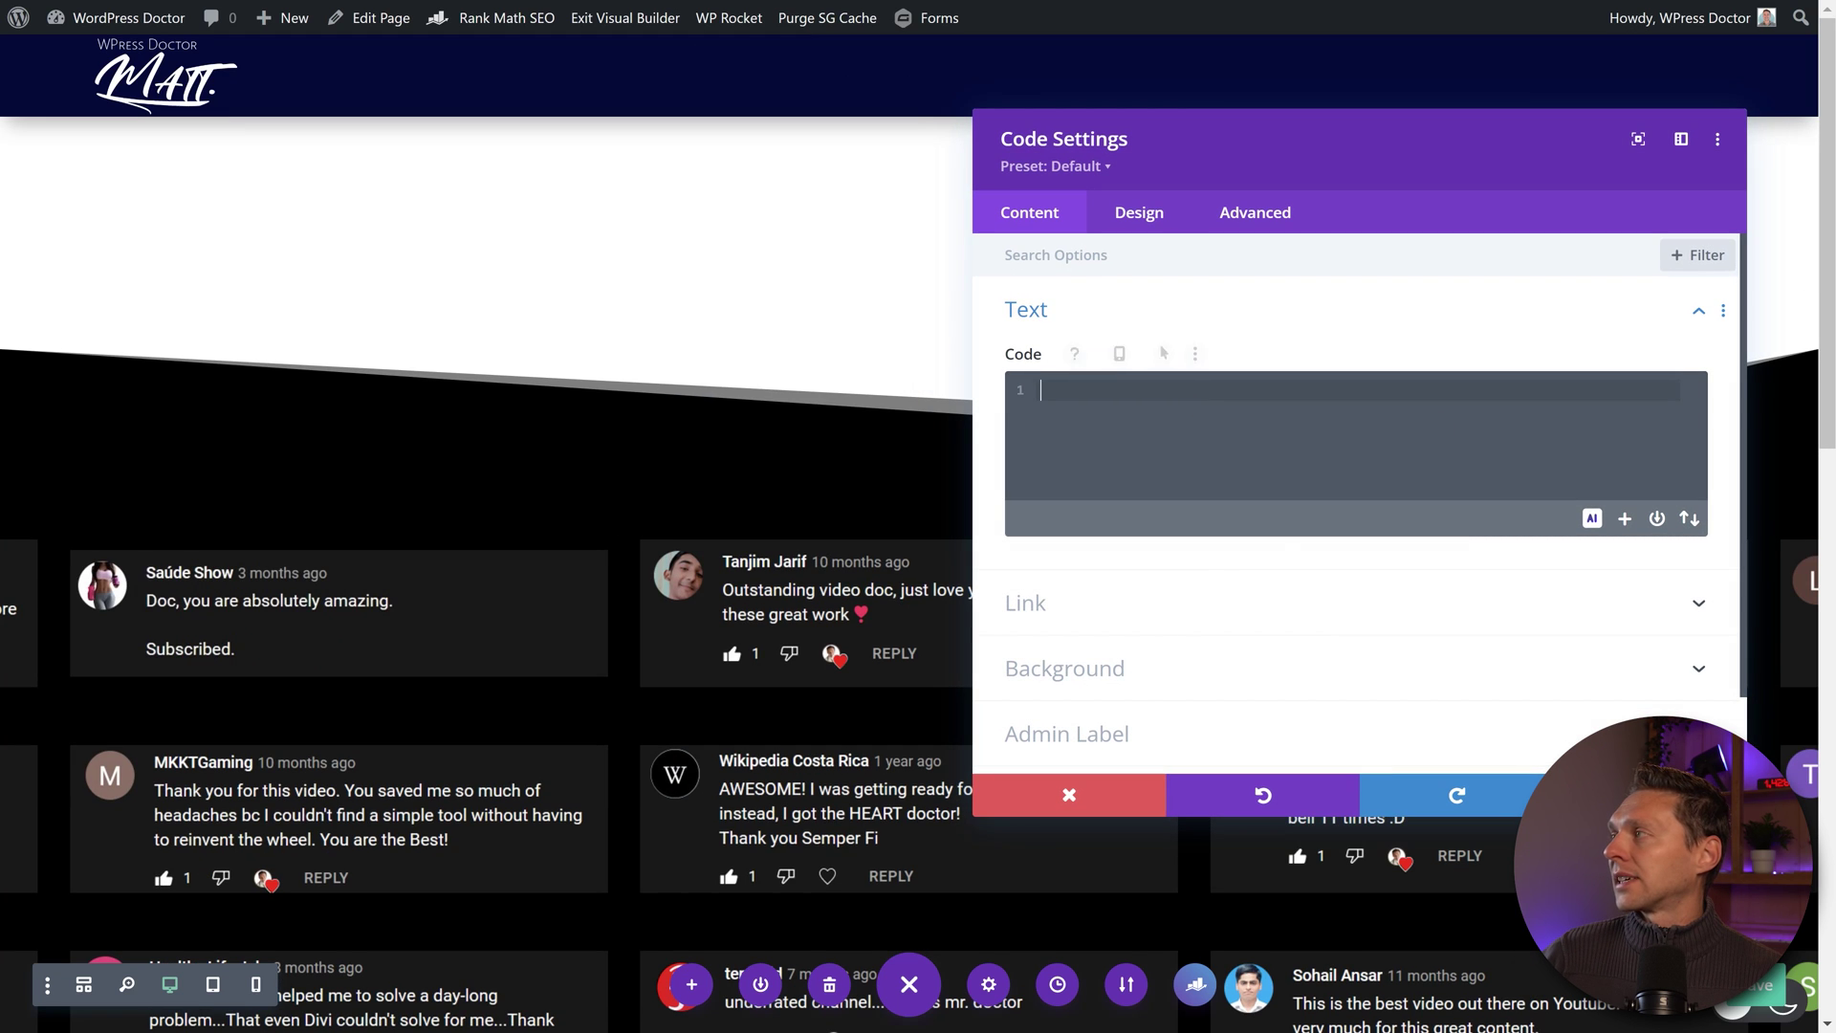
text([roadmap status="maybe, up next, on roadmap"])
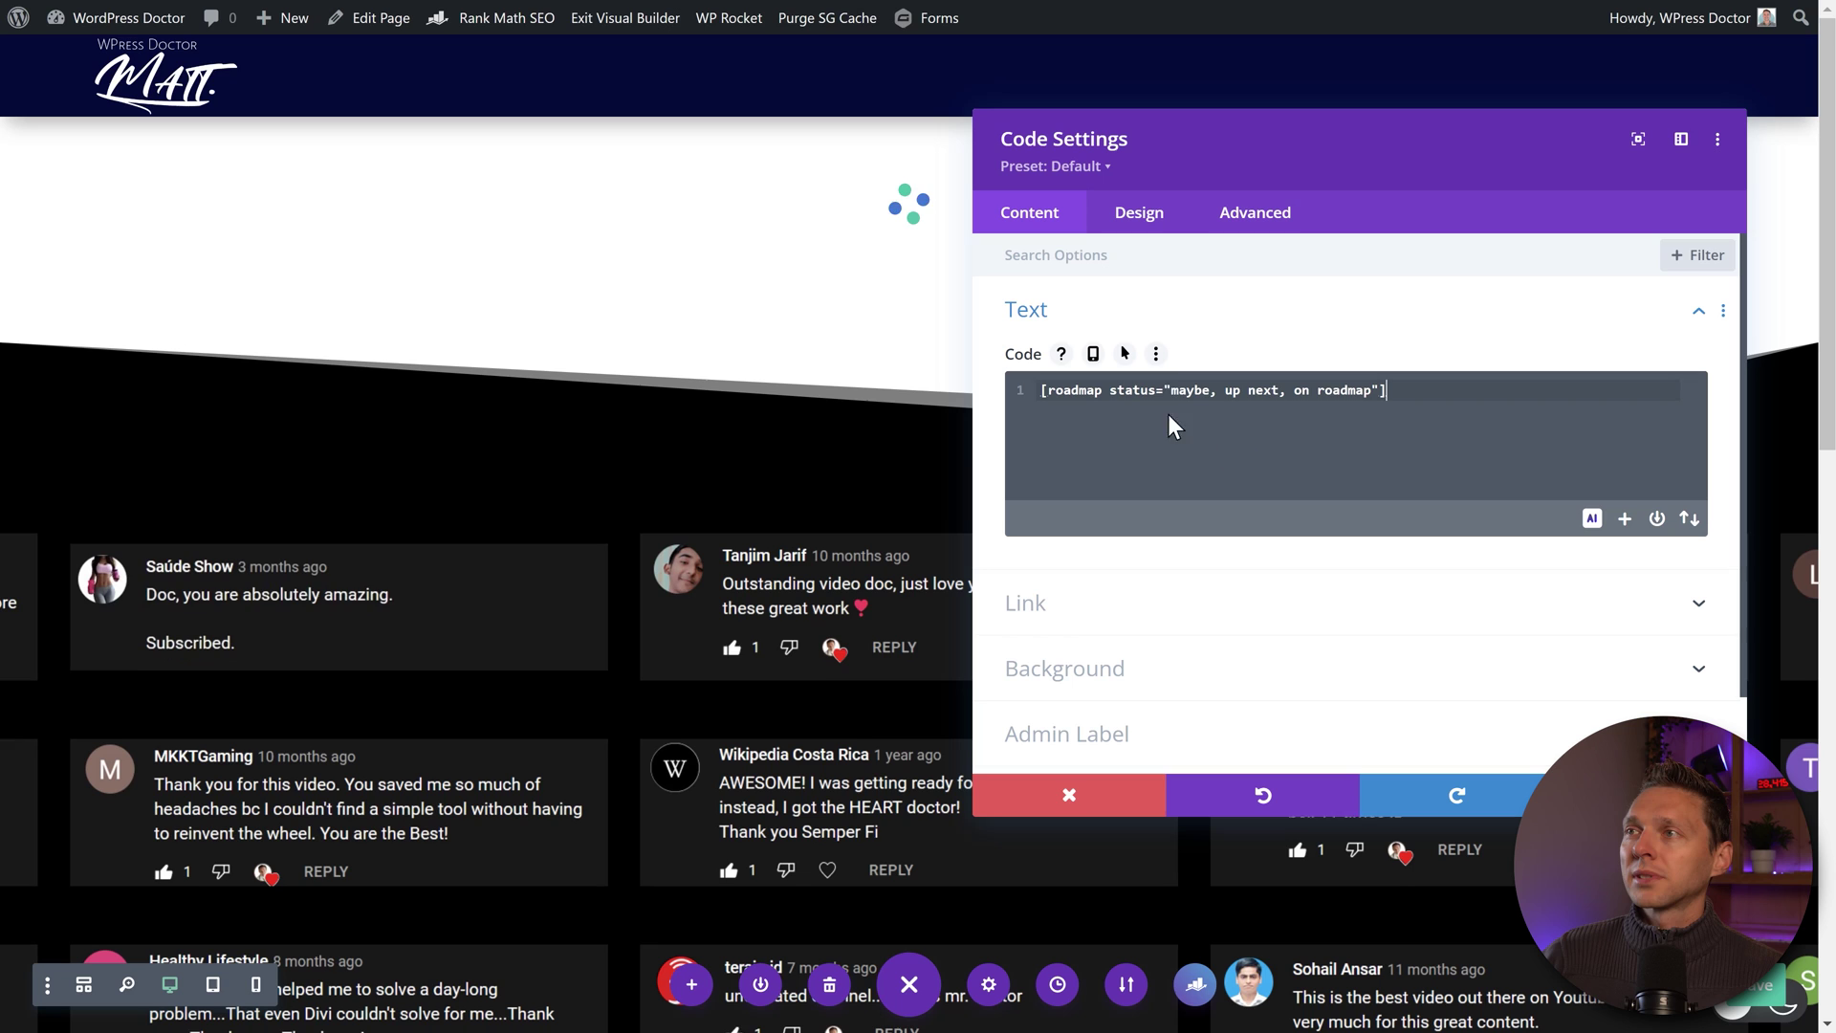
drag(1170, 390, 1277, 400)
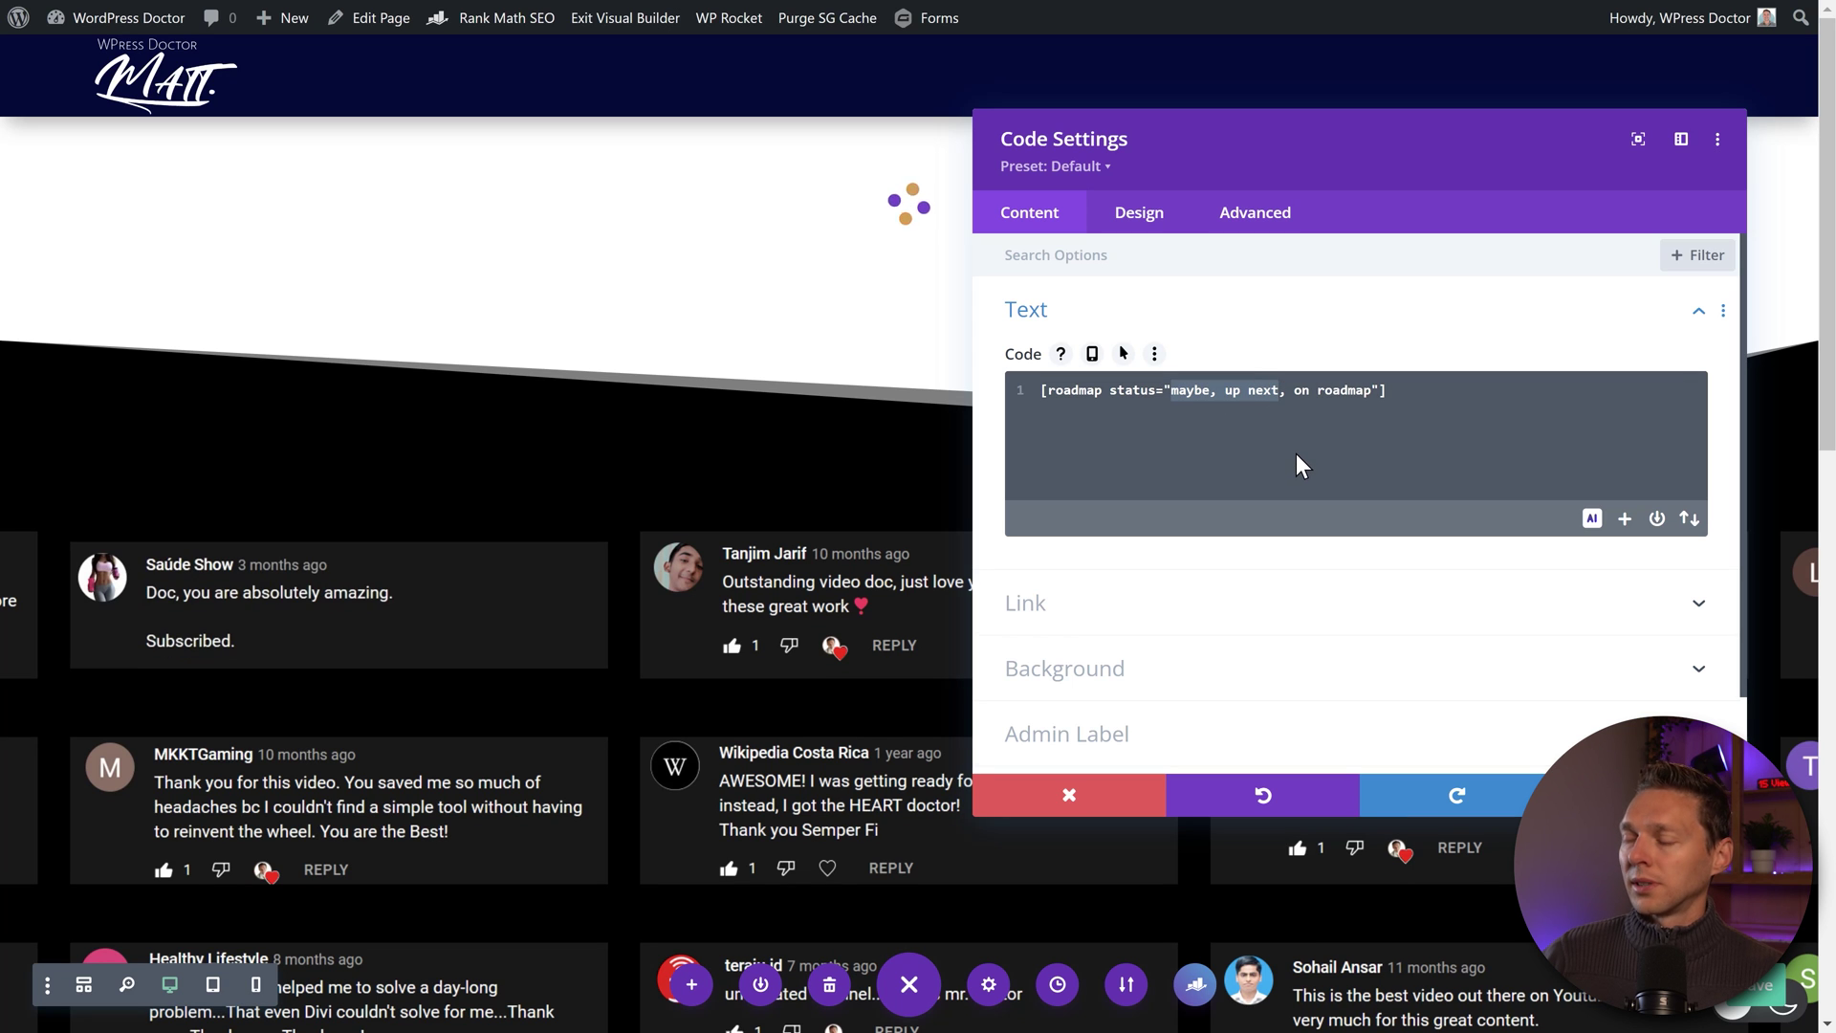
text(New idea)
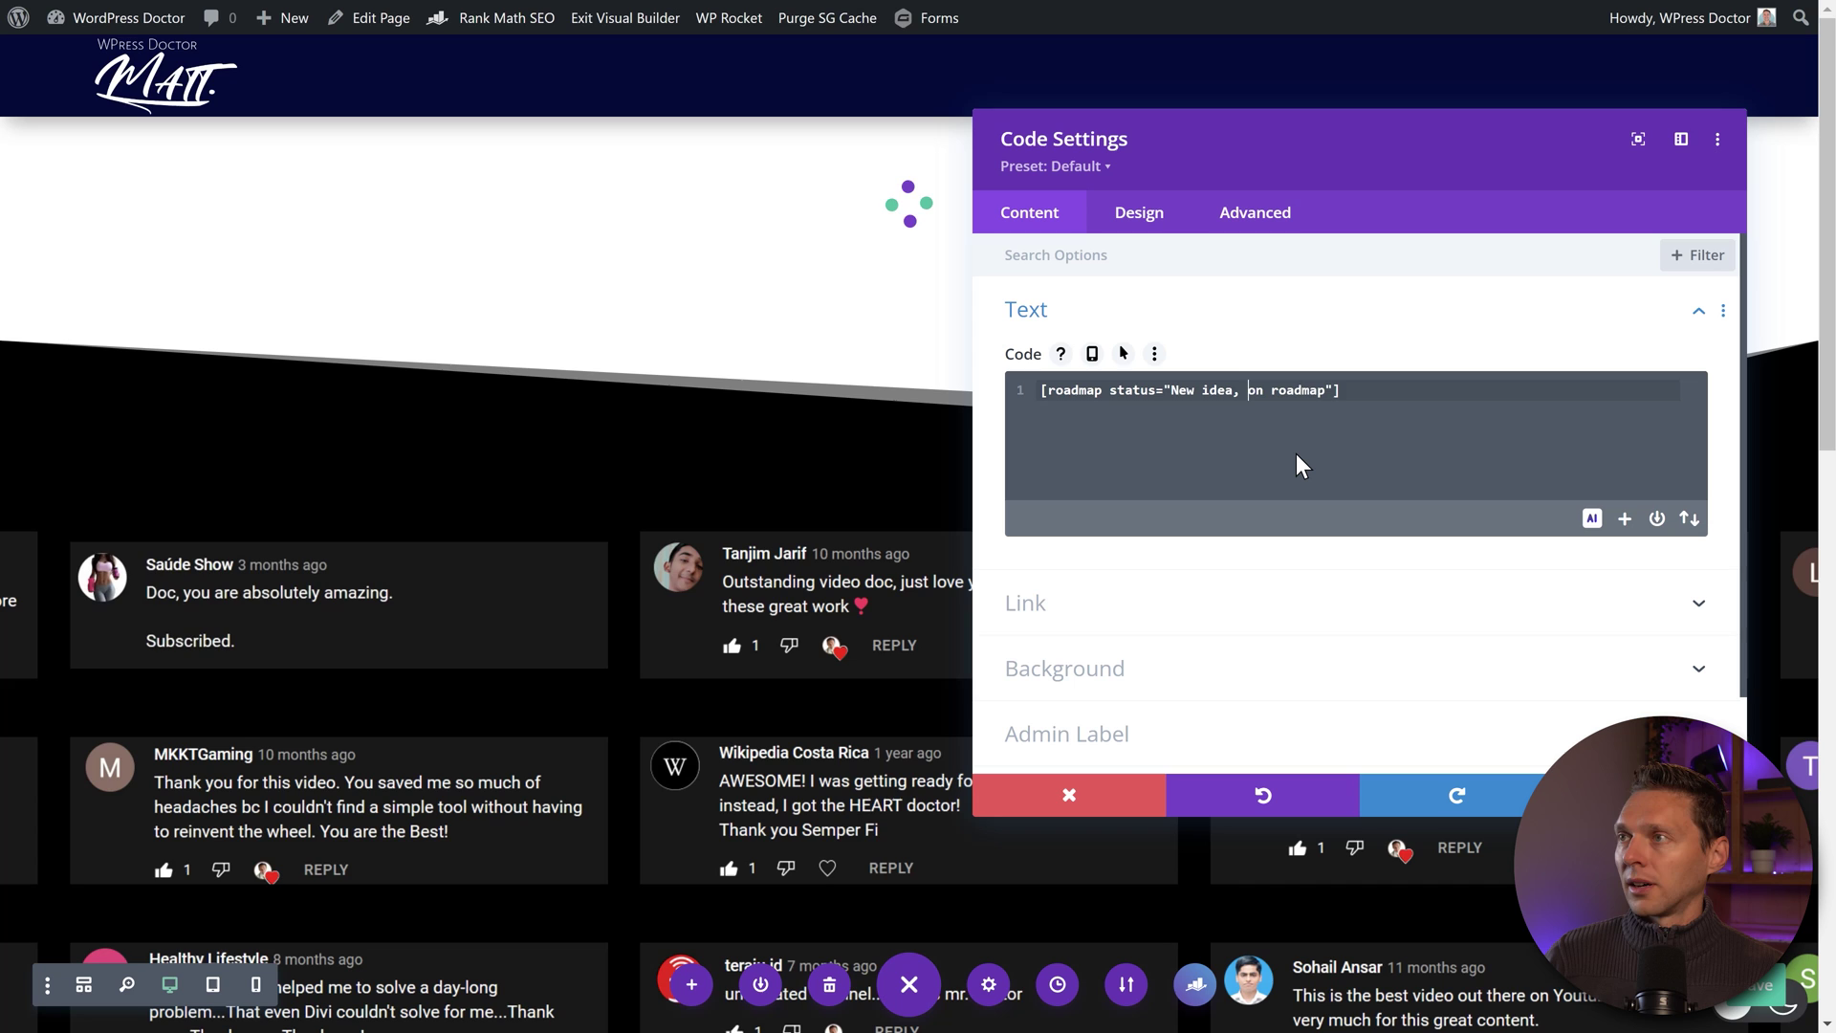
text(,c)
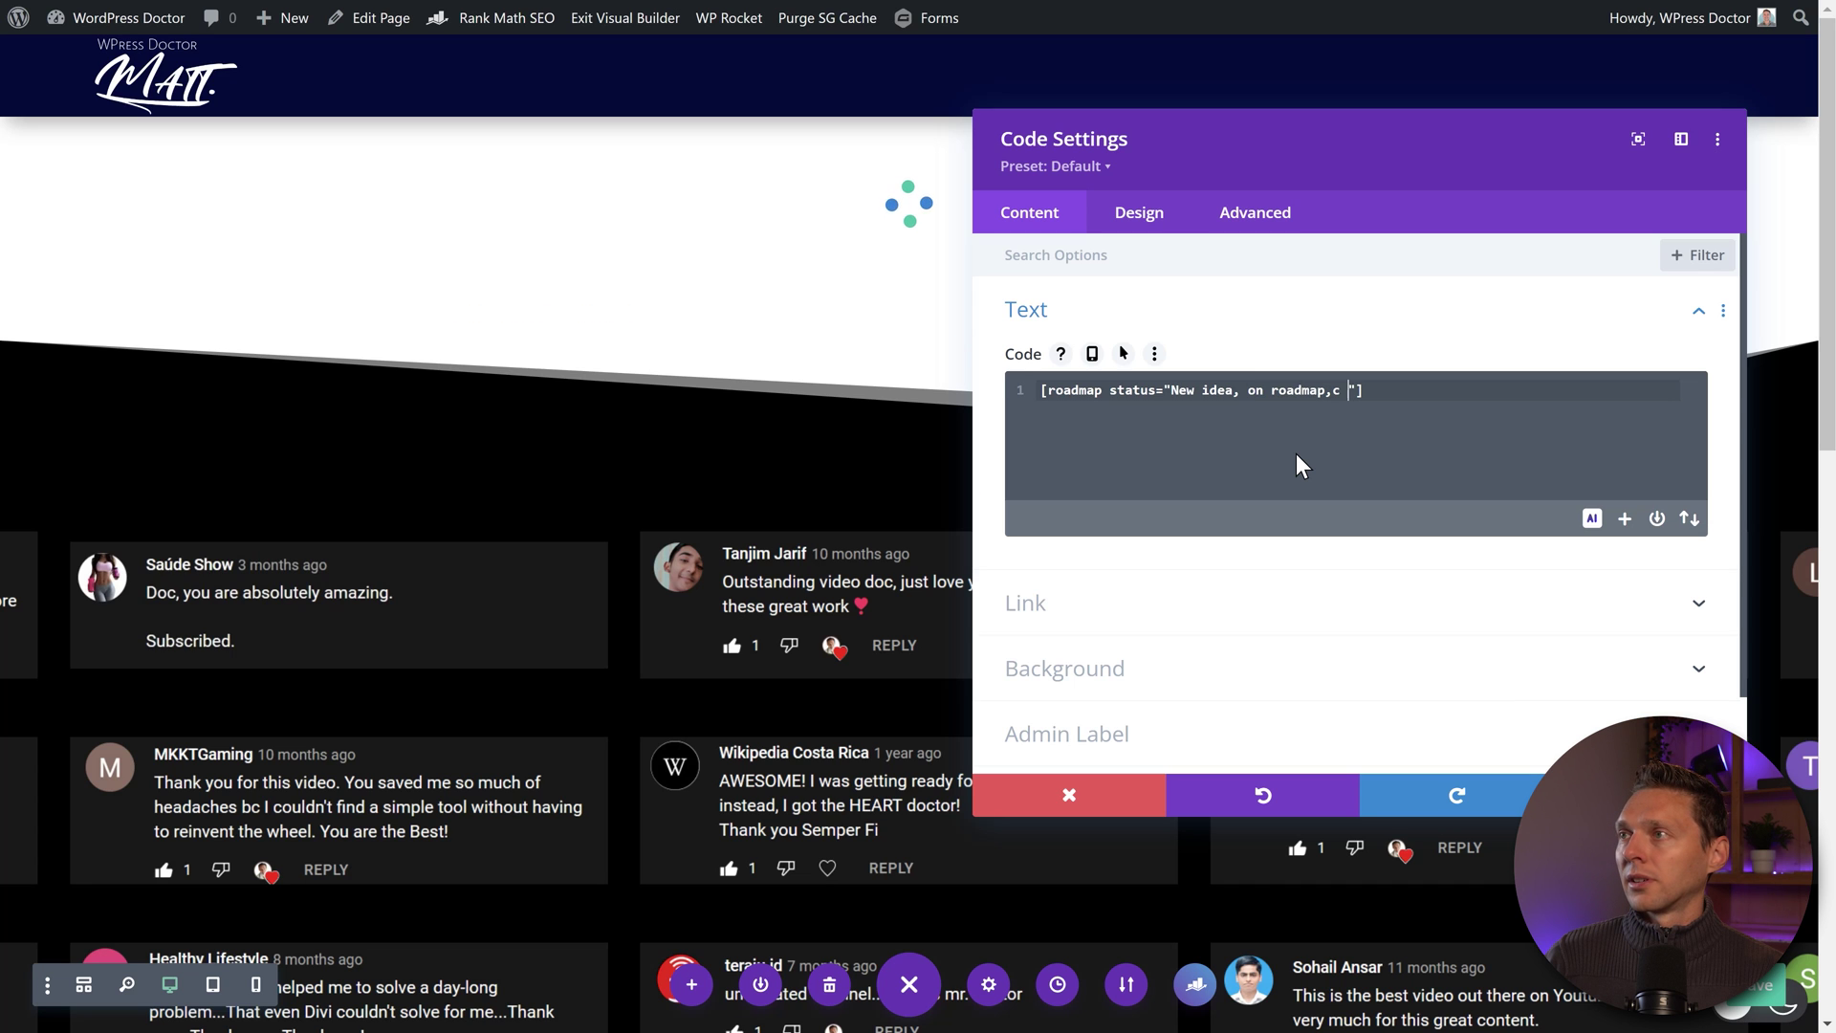
key(BackSpace)
key(BackSpace)
text(closed)
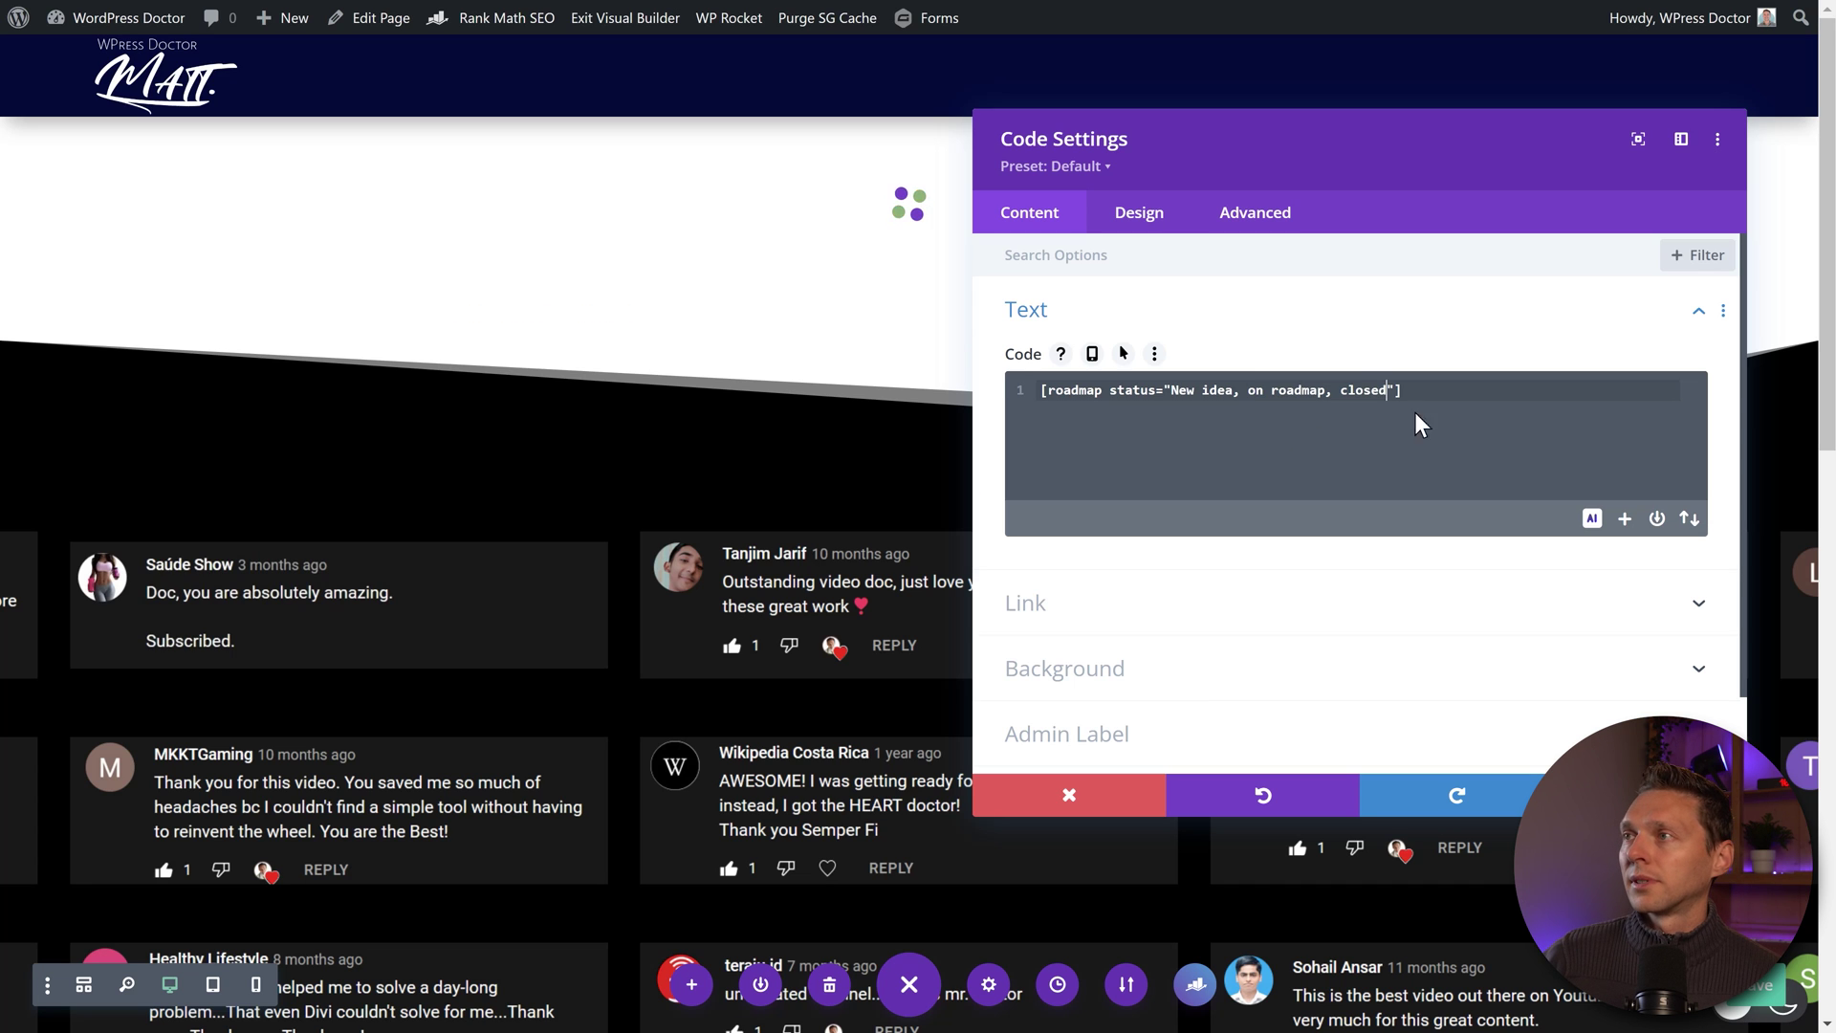
key(Escape)
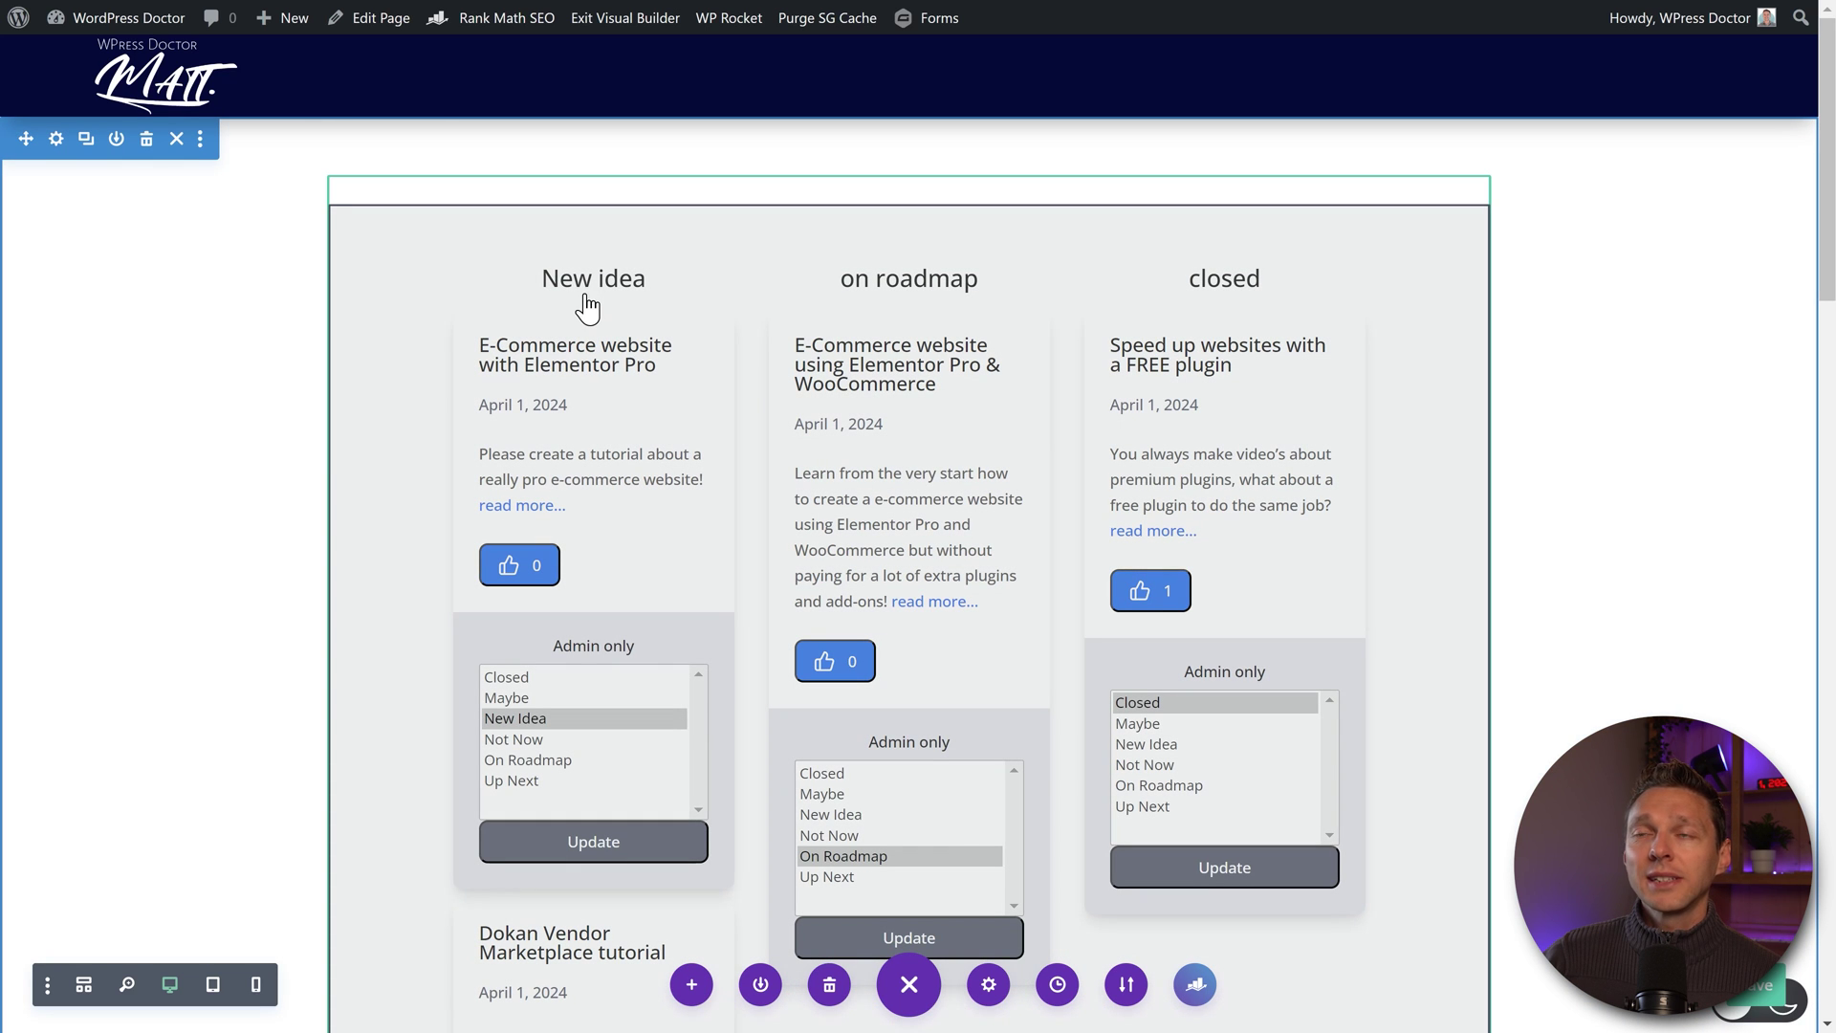
Scroll through the rendered roadmap to inspect its New idea, on roadmap and closed columns
scroll(1588, 382, down, 3)
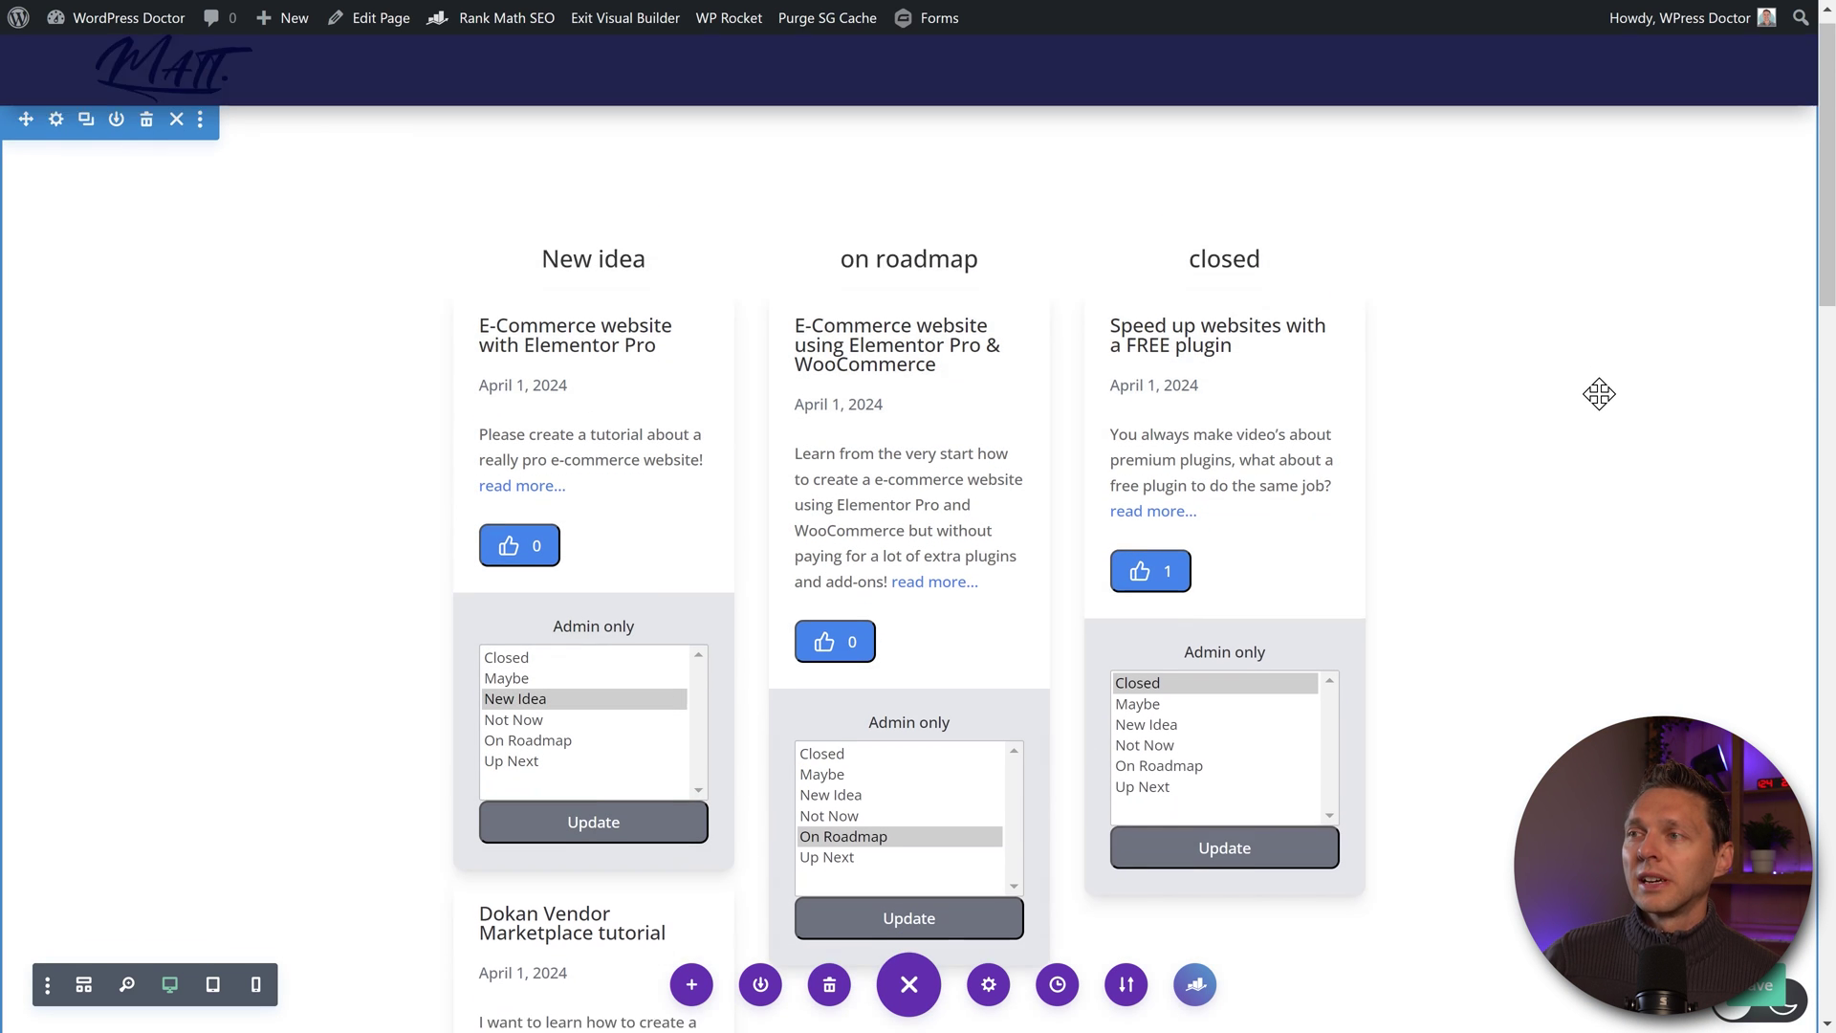
scroll(1599, 397, down, 3)
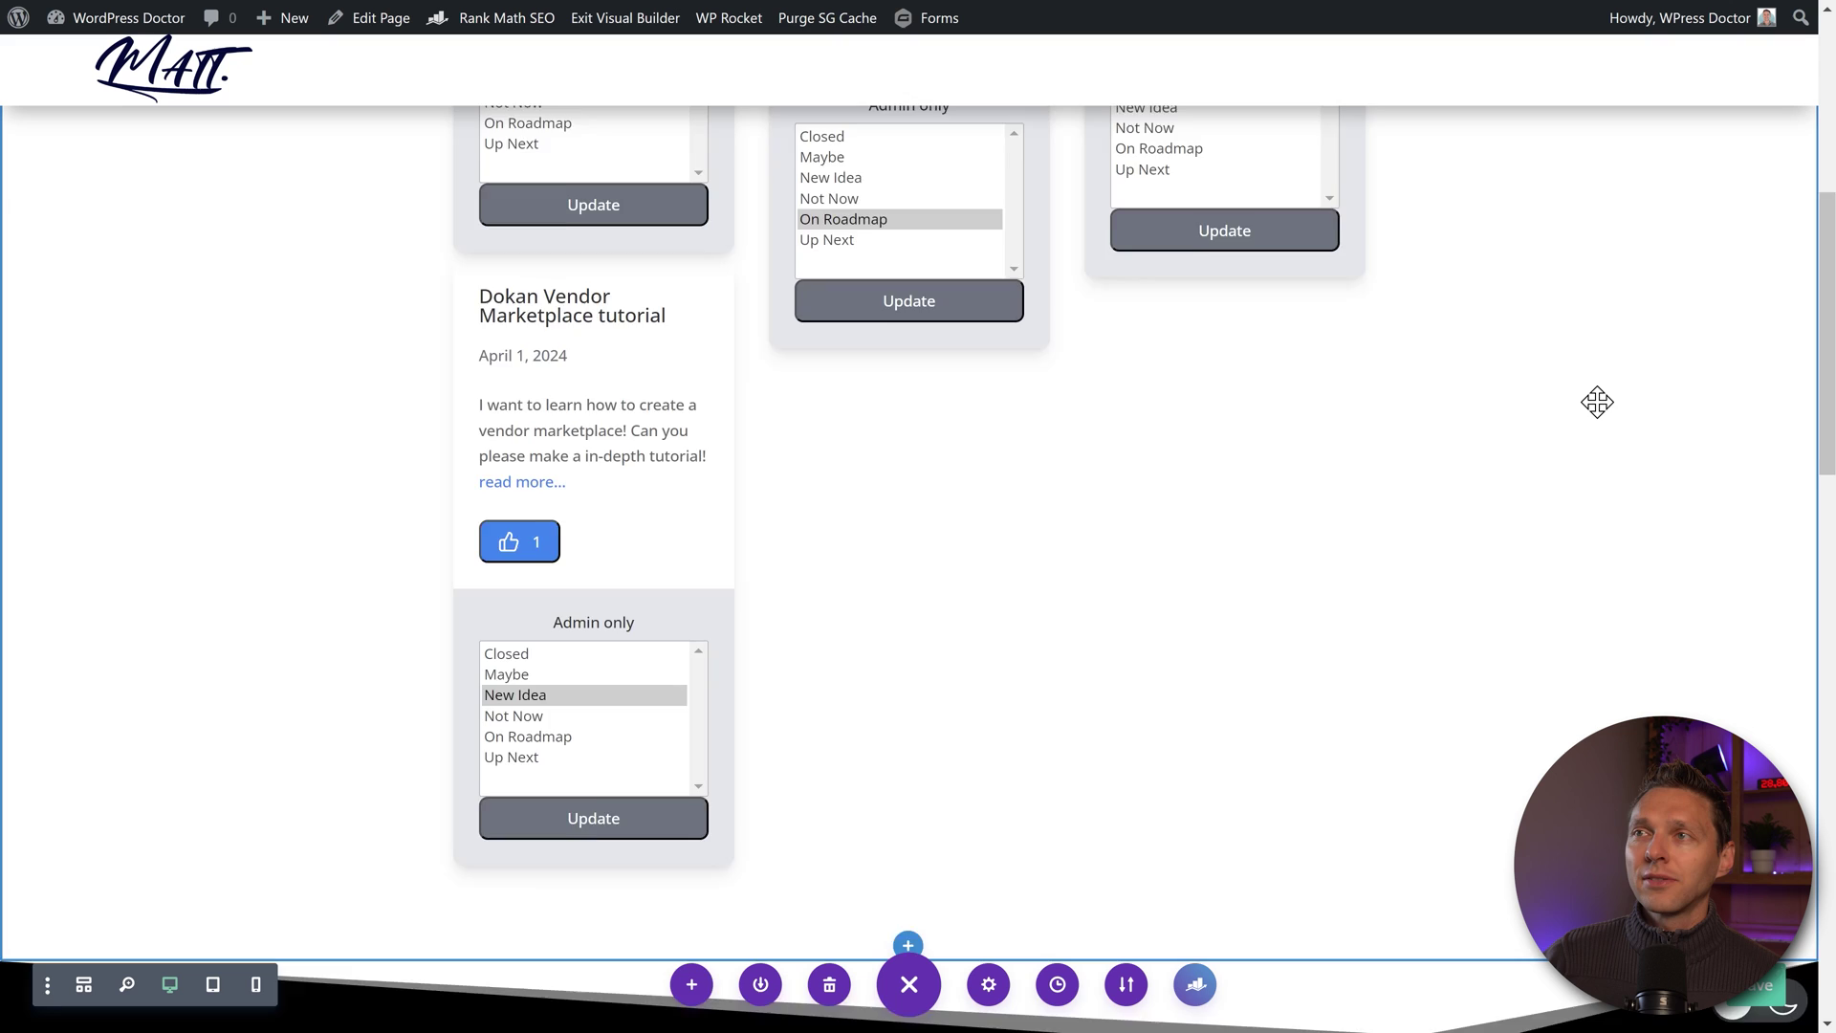
scroll(1500, 402, up, 6)
scroll(566, 278, down, 2)
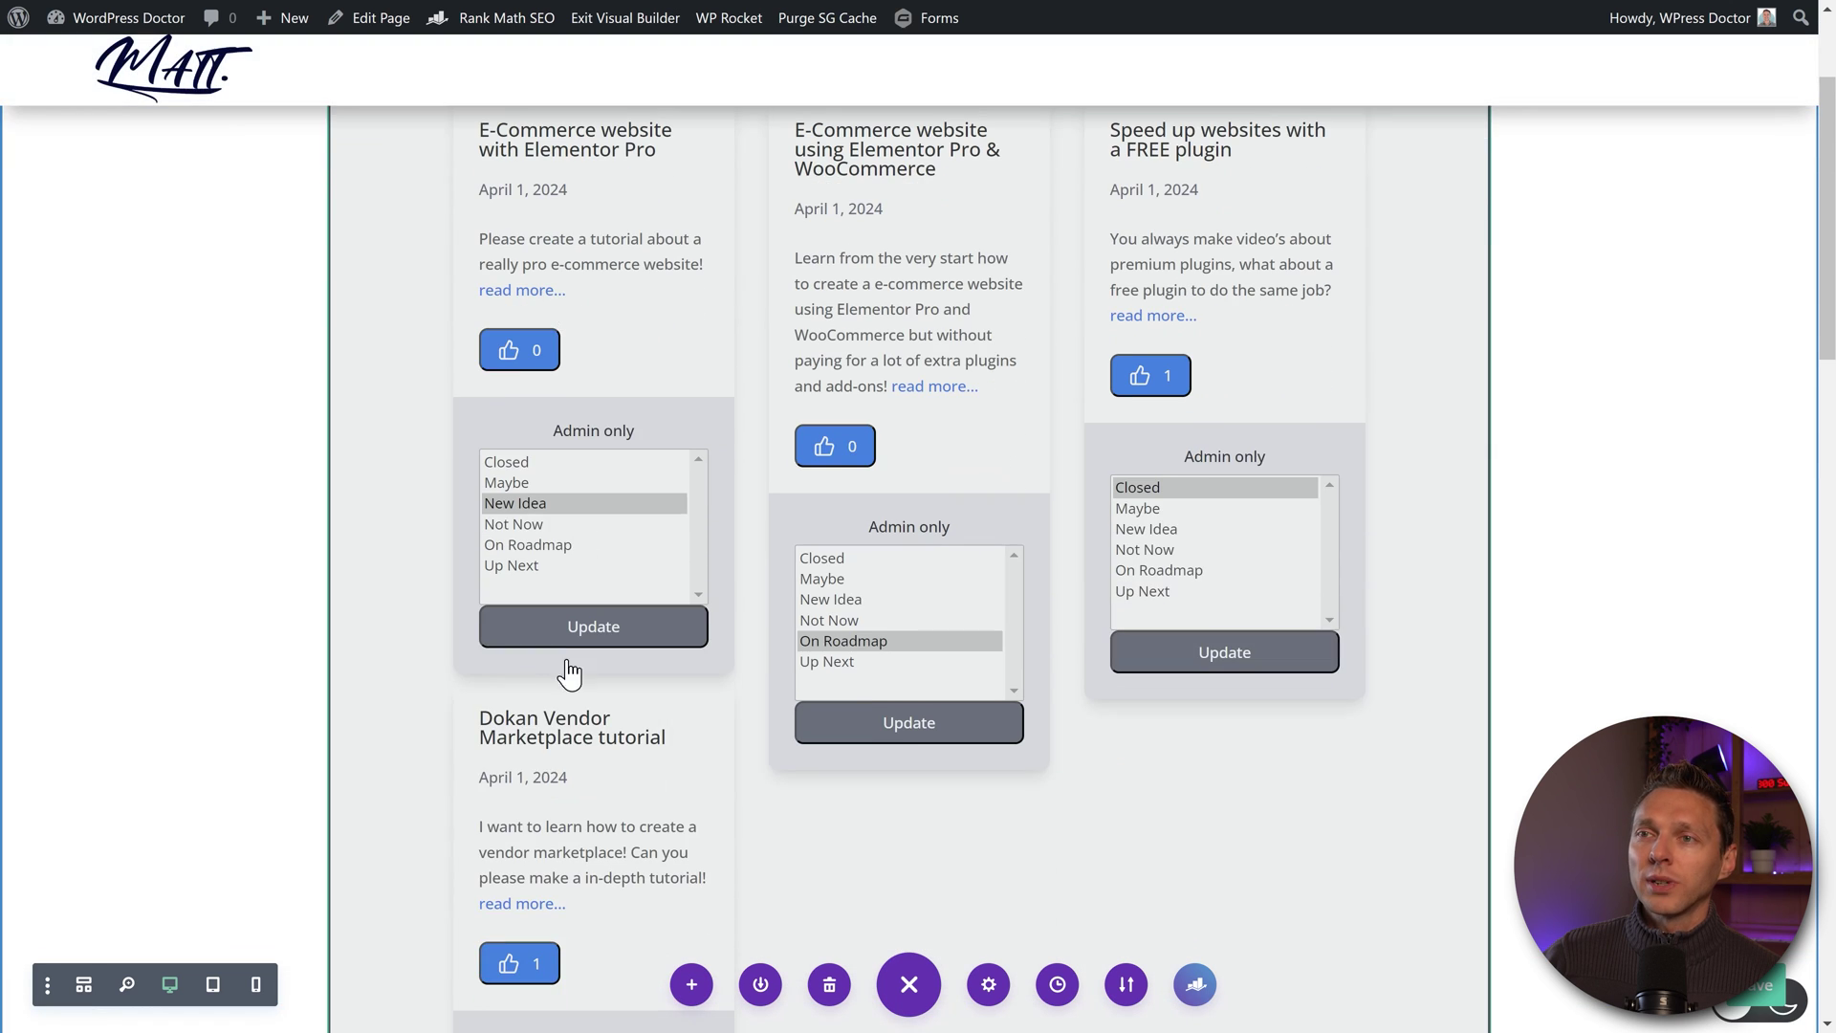
scroll(569, 669, up, 2)
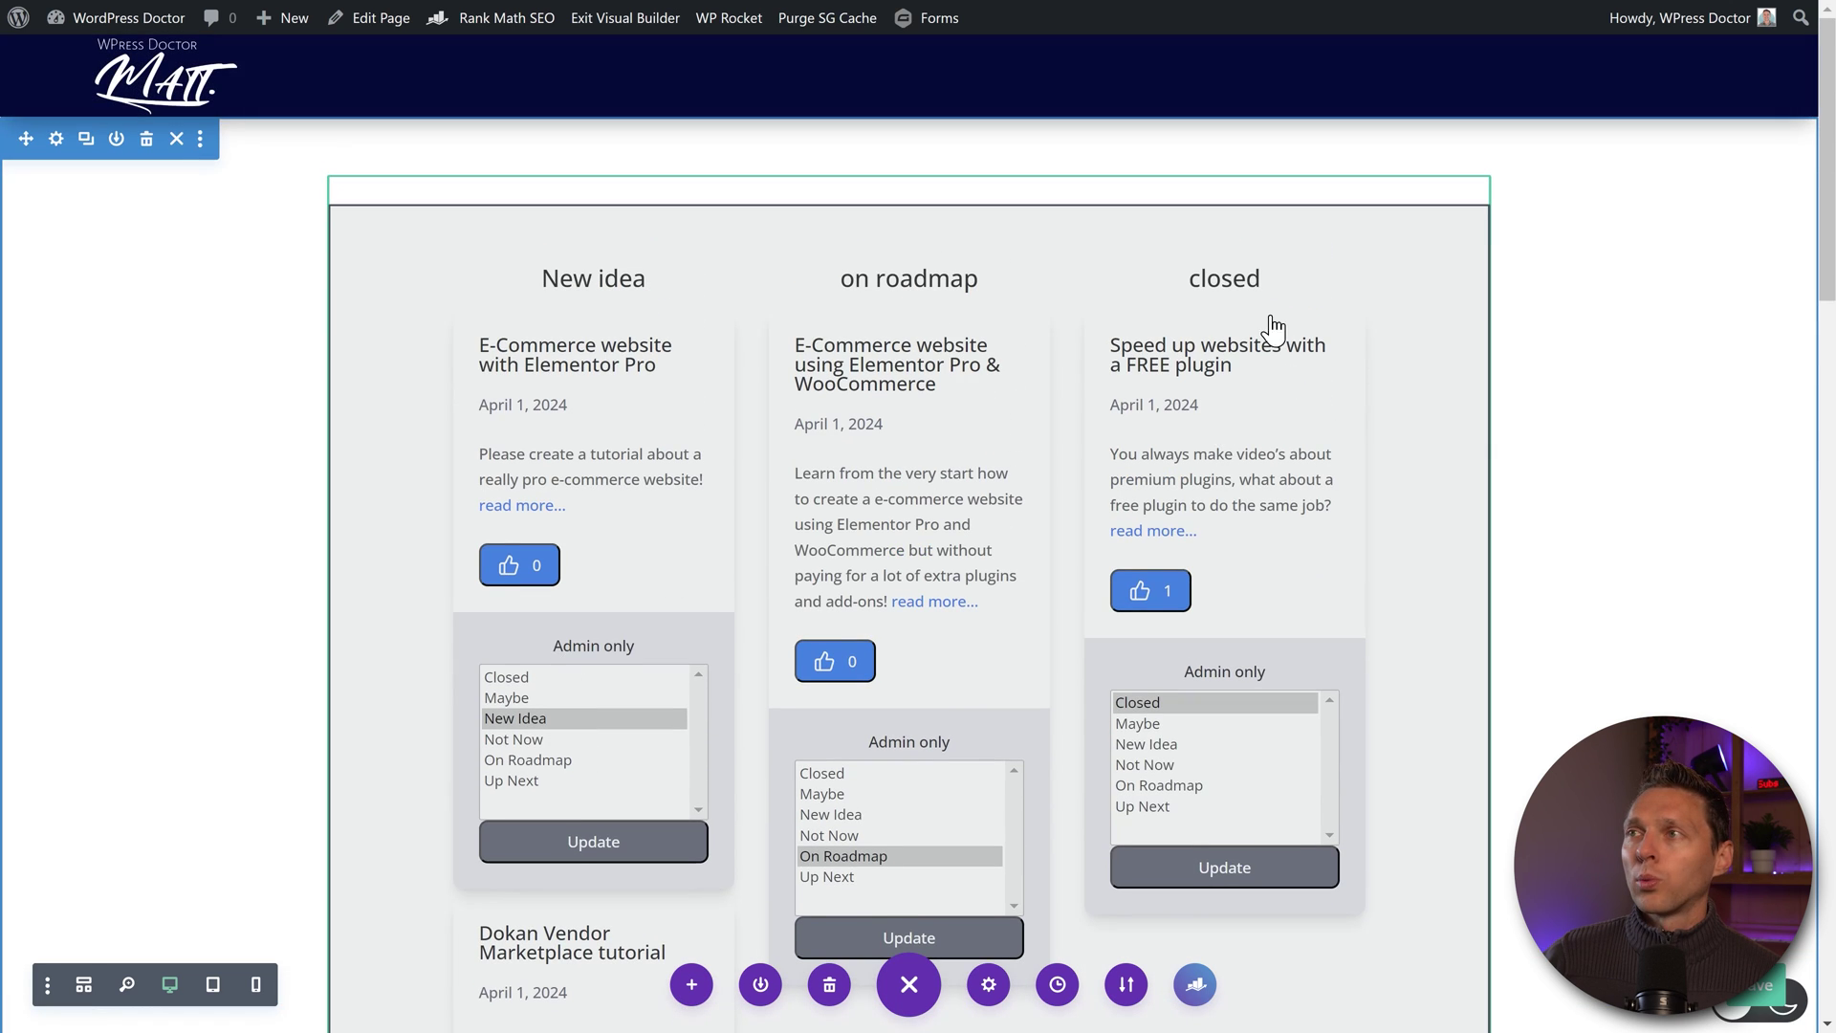
scroll(1240, 497, down, 3)
scroll(1238, 416, up, 3)
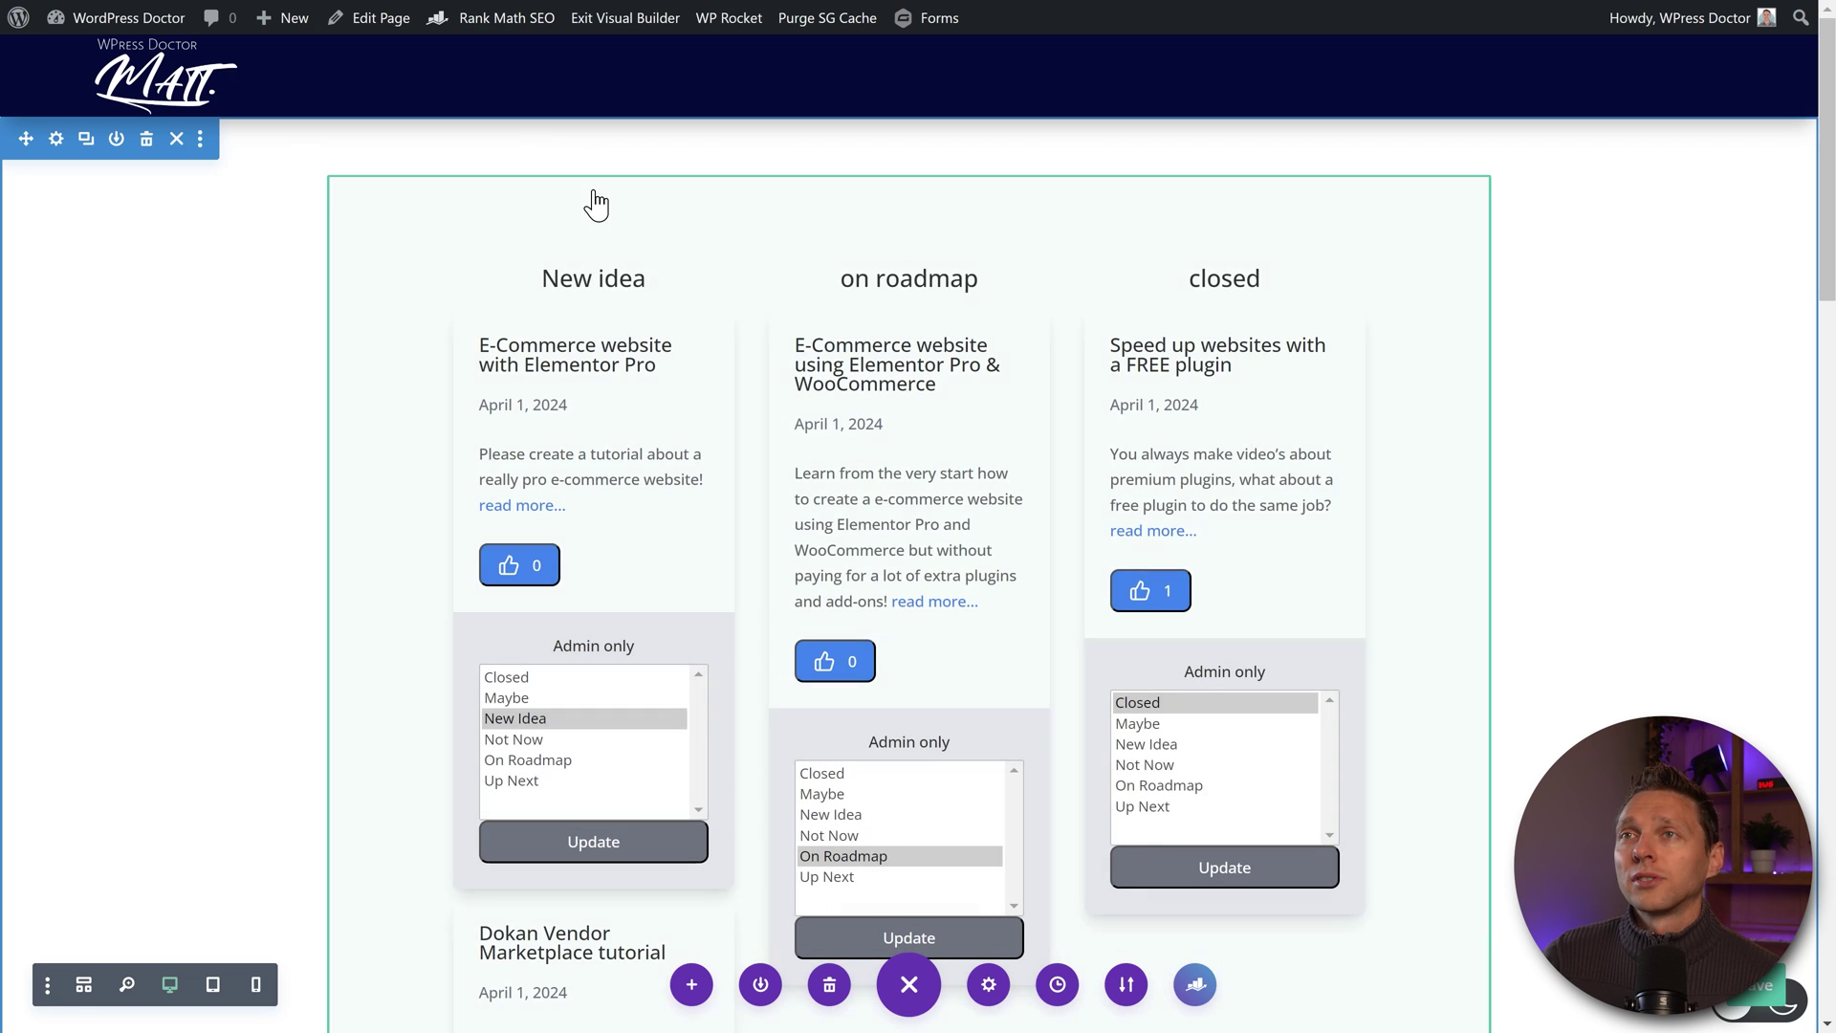
Switch the row to two equal columns and limit the roadmap shortcode to status "New idea"
mouse_move(594, 185)
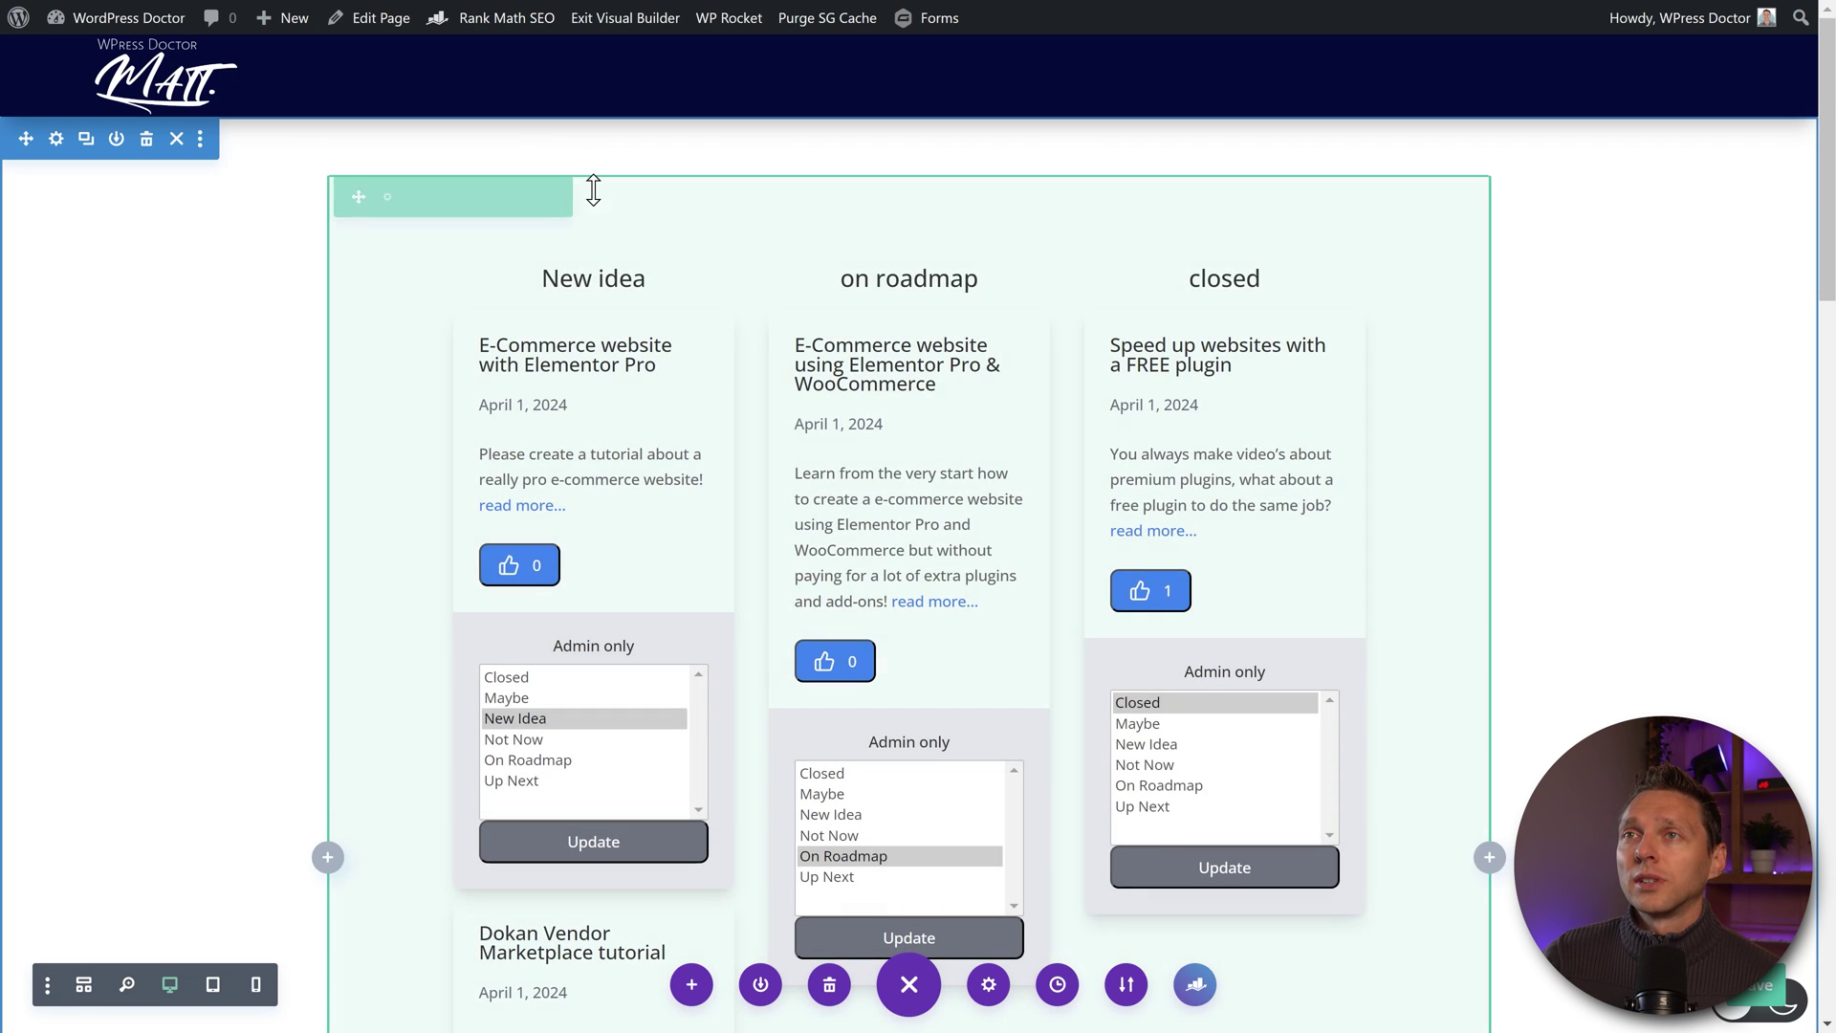
click(443, 198)
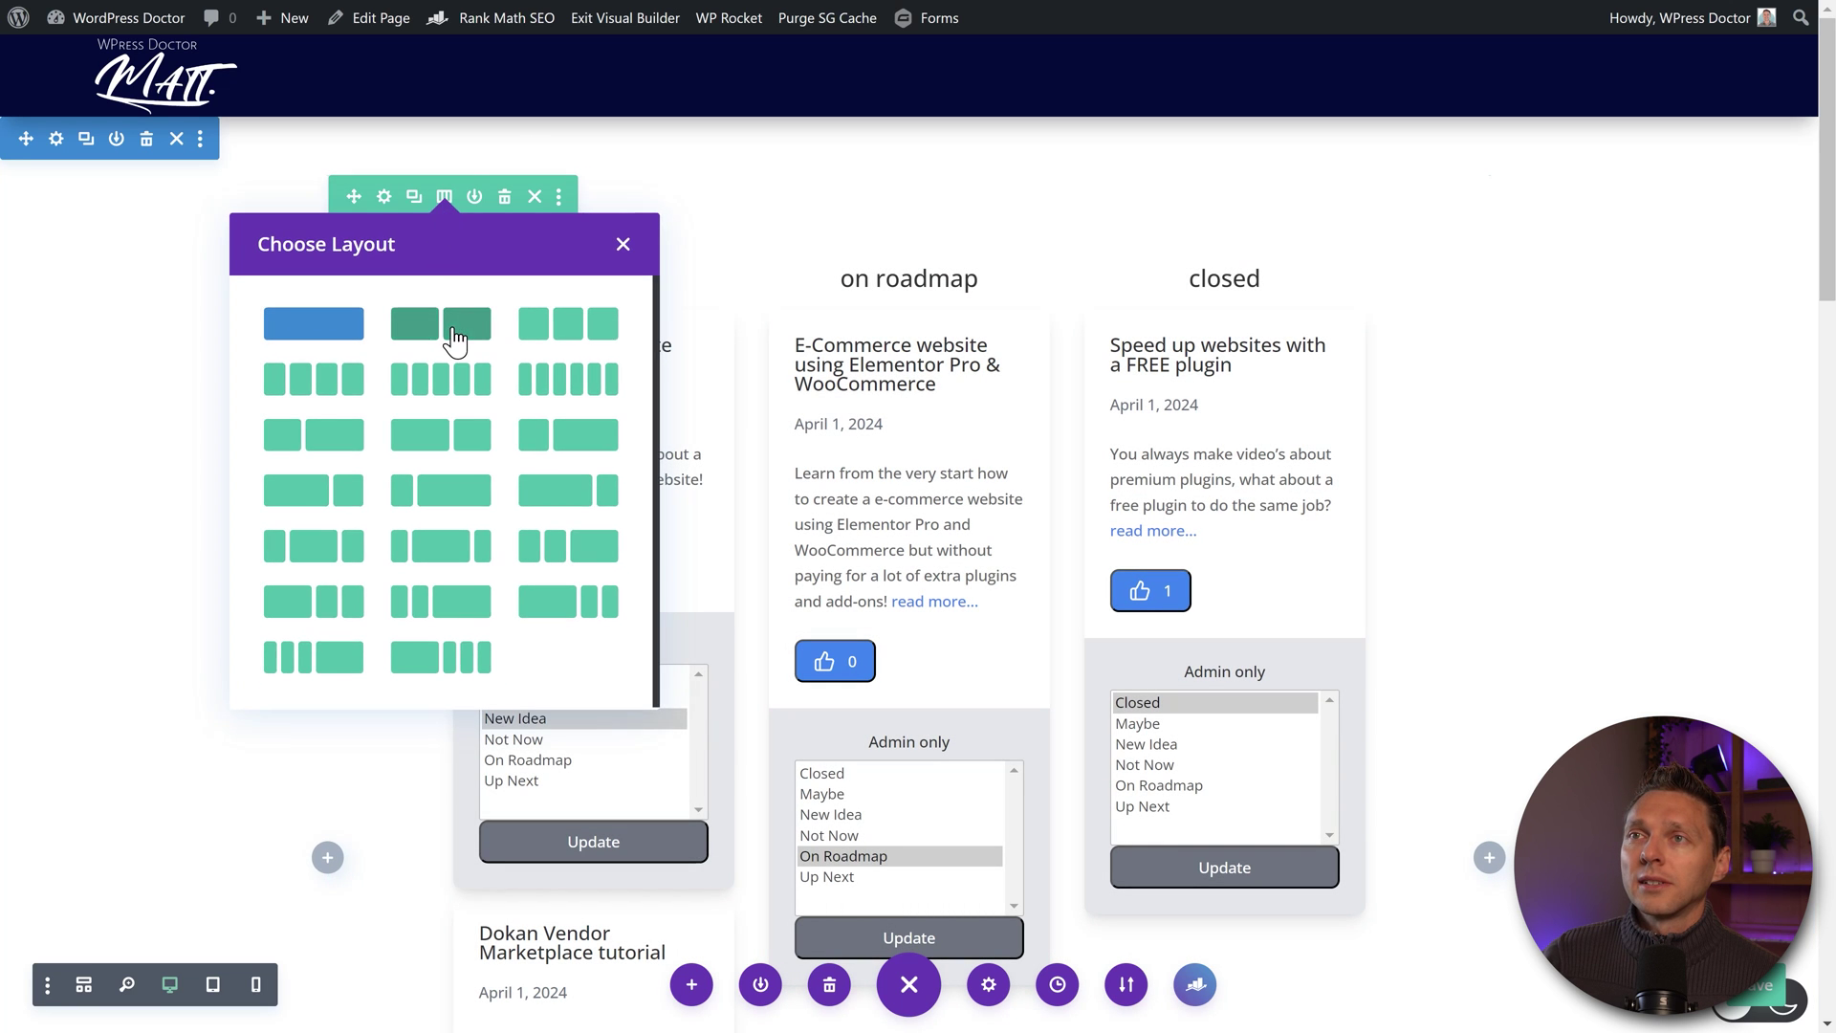
click(443, 322)
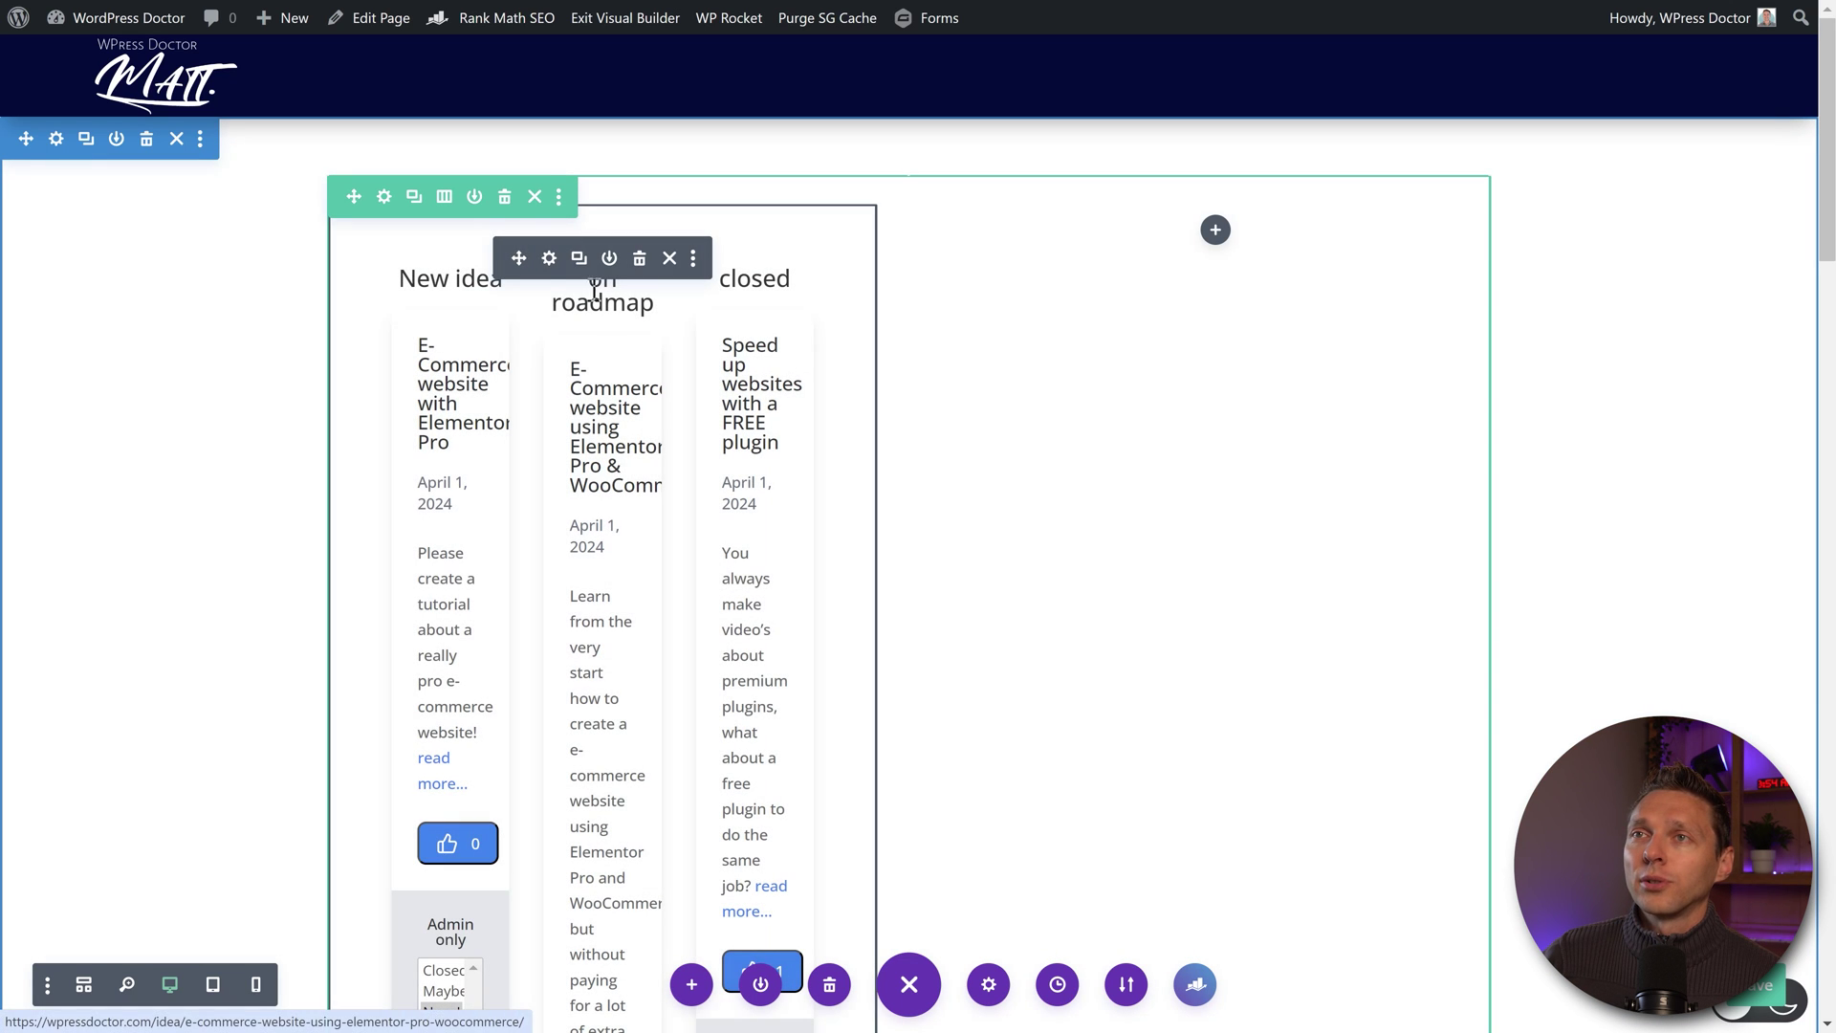
click(548, 257)
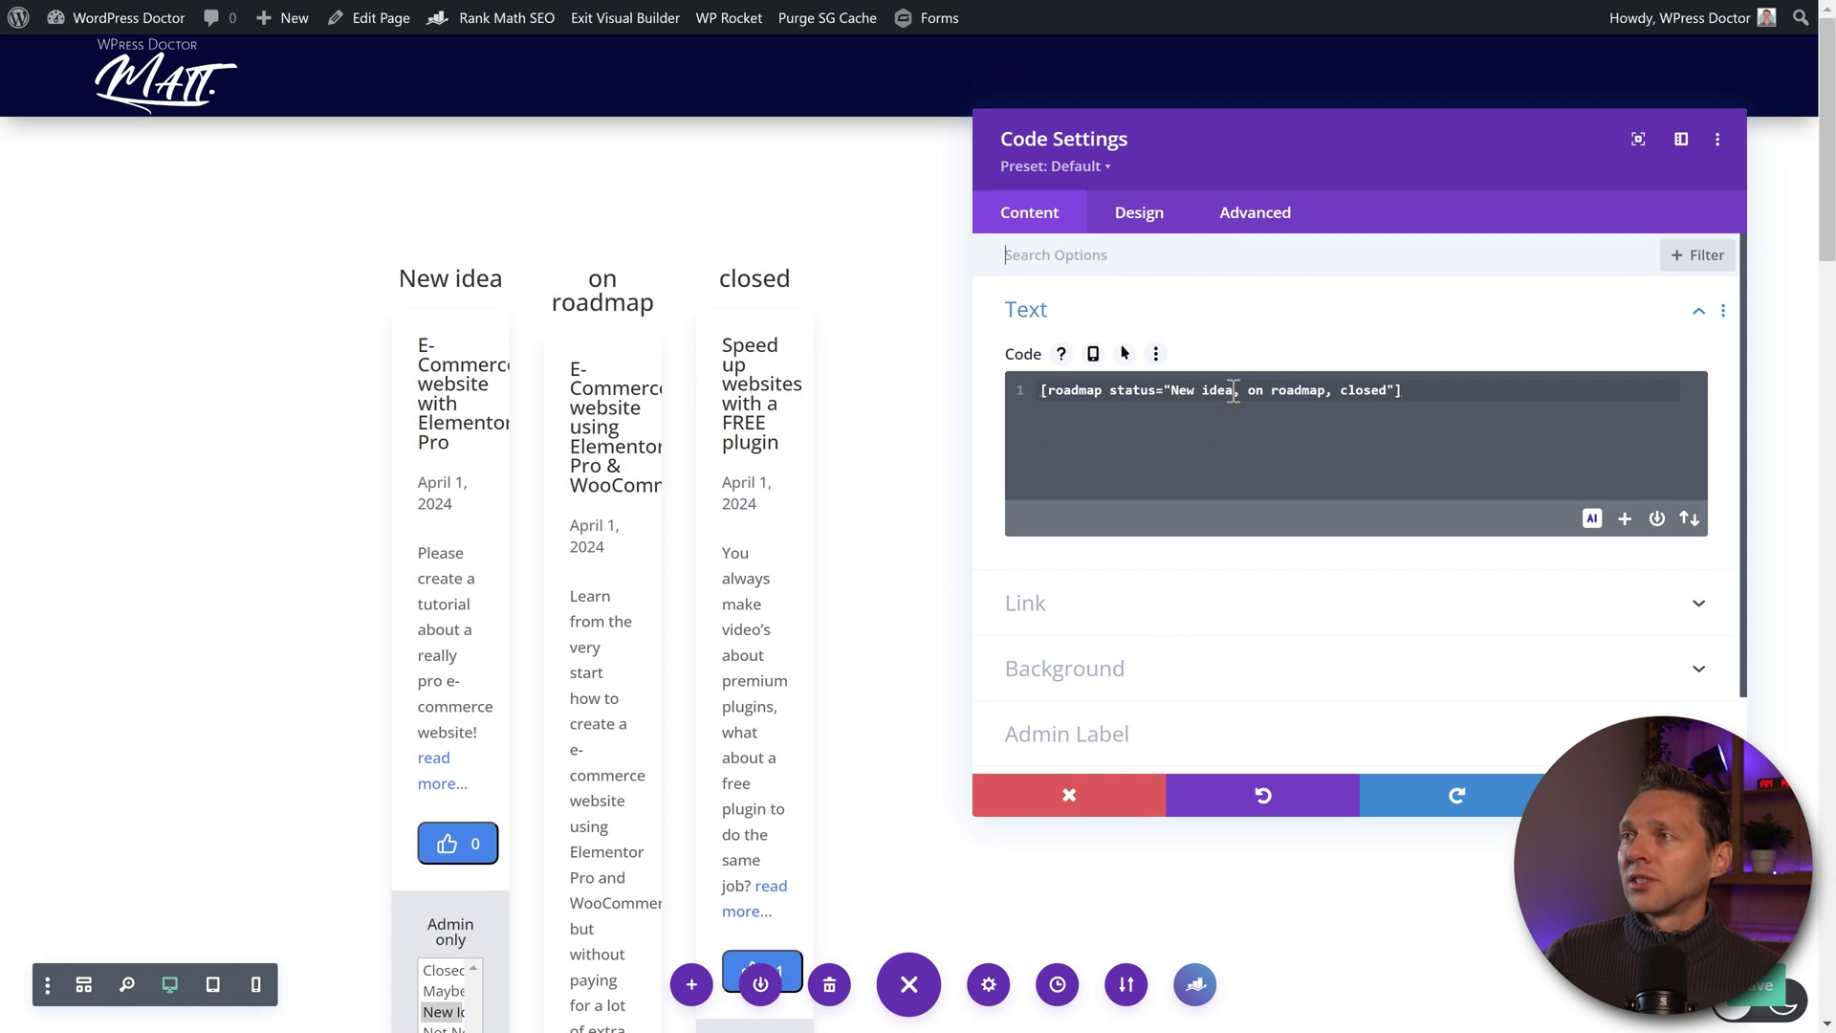
drag(1236, 390, 1381, 389)
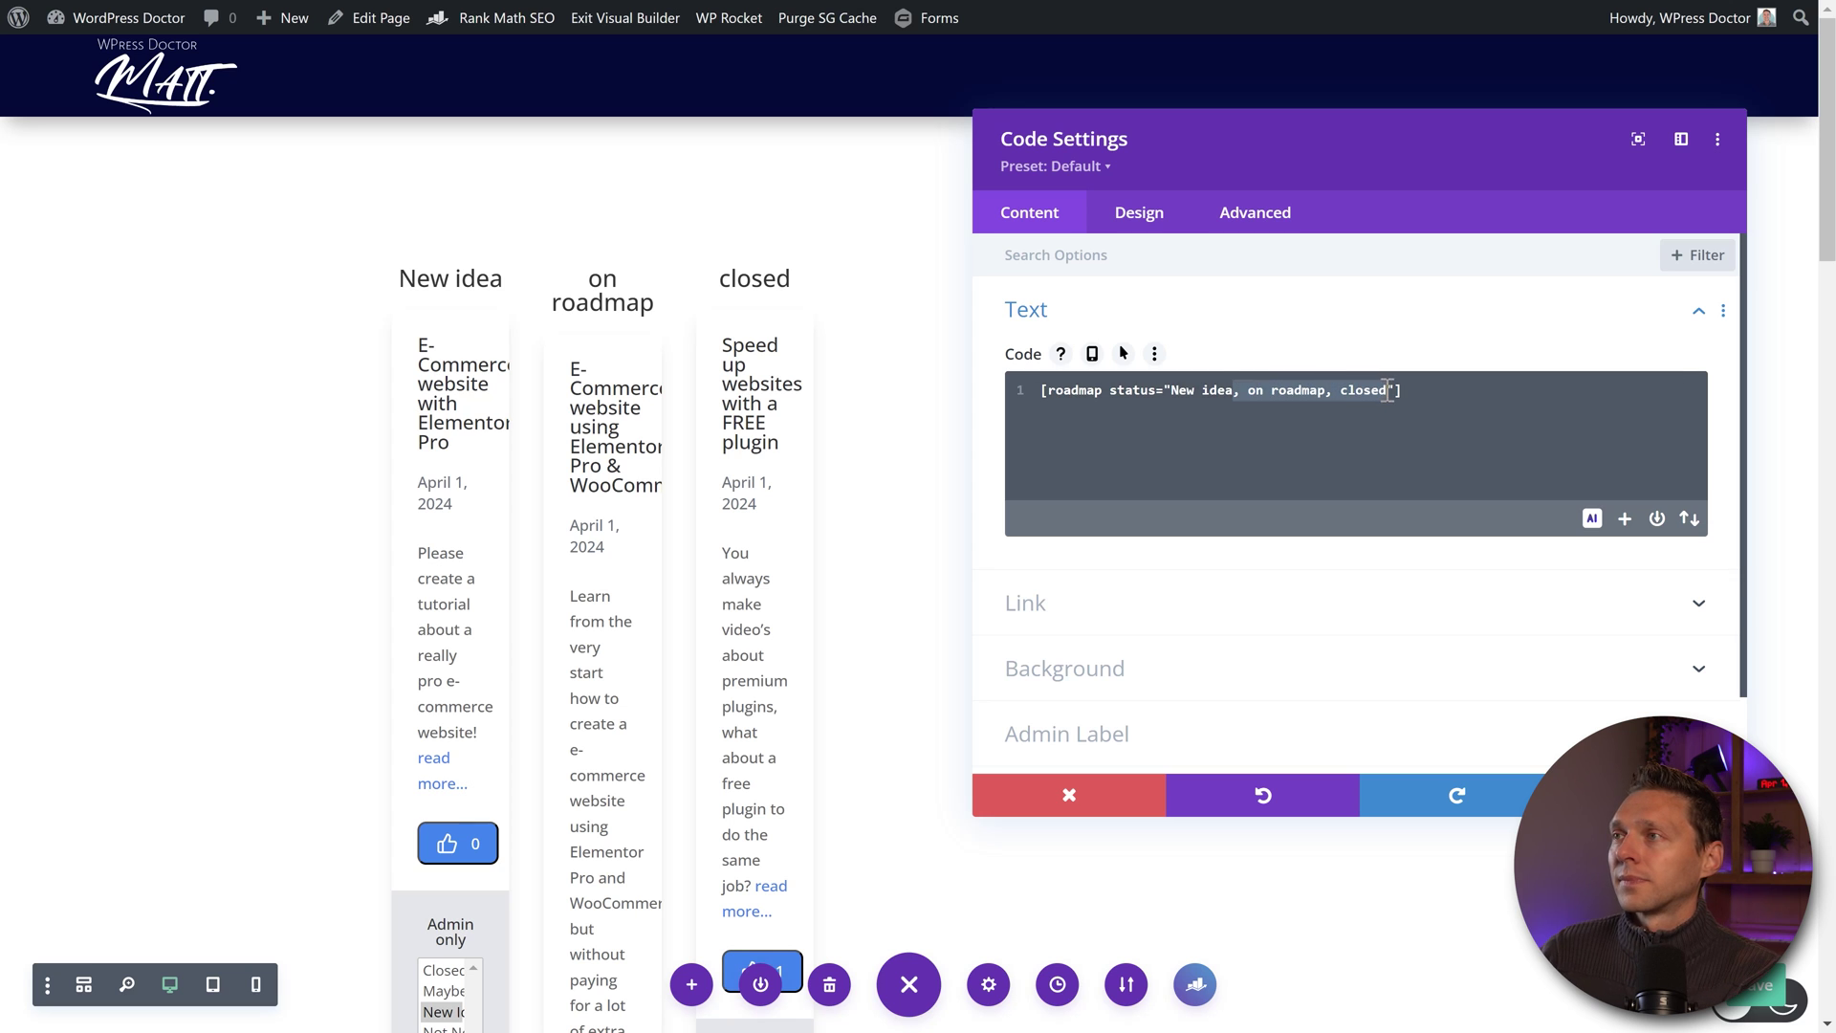
key(BackSpace)
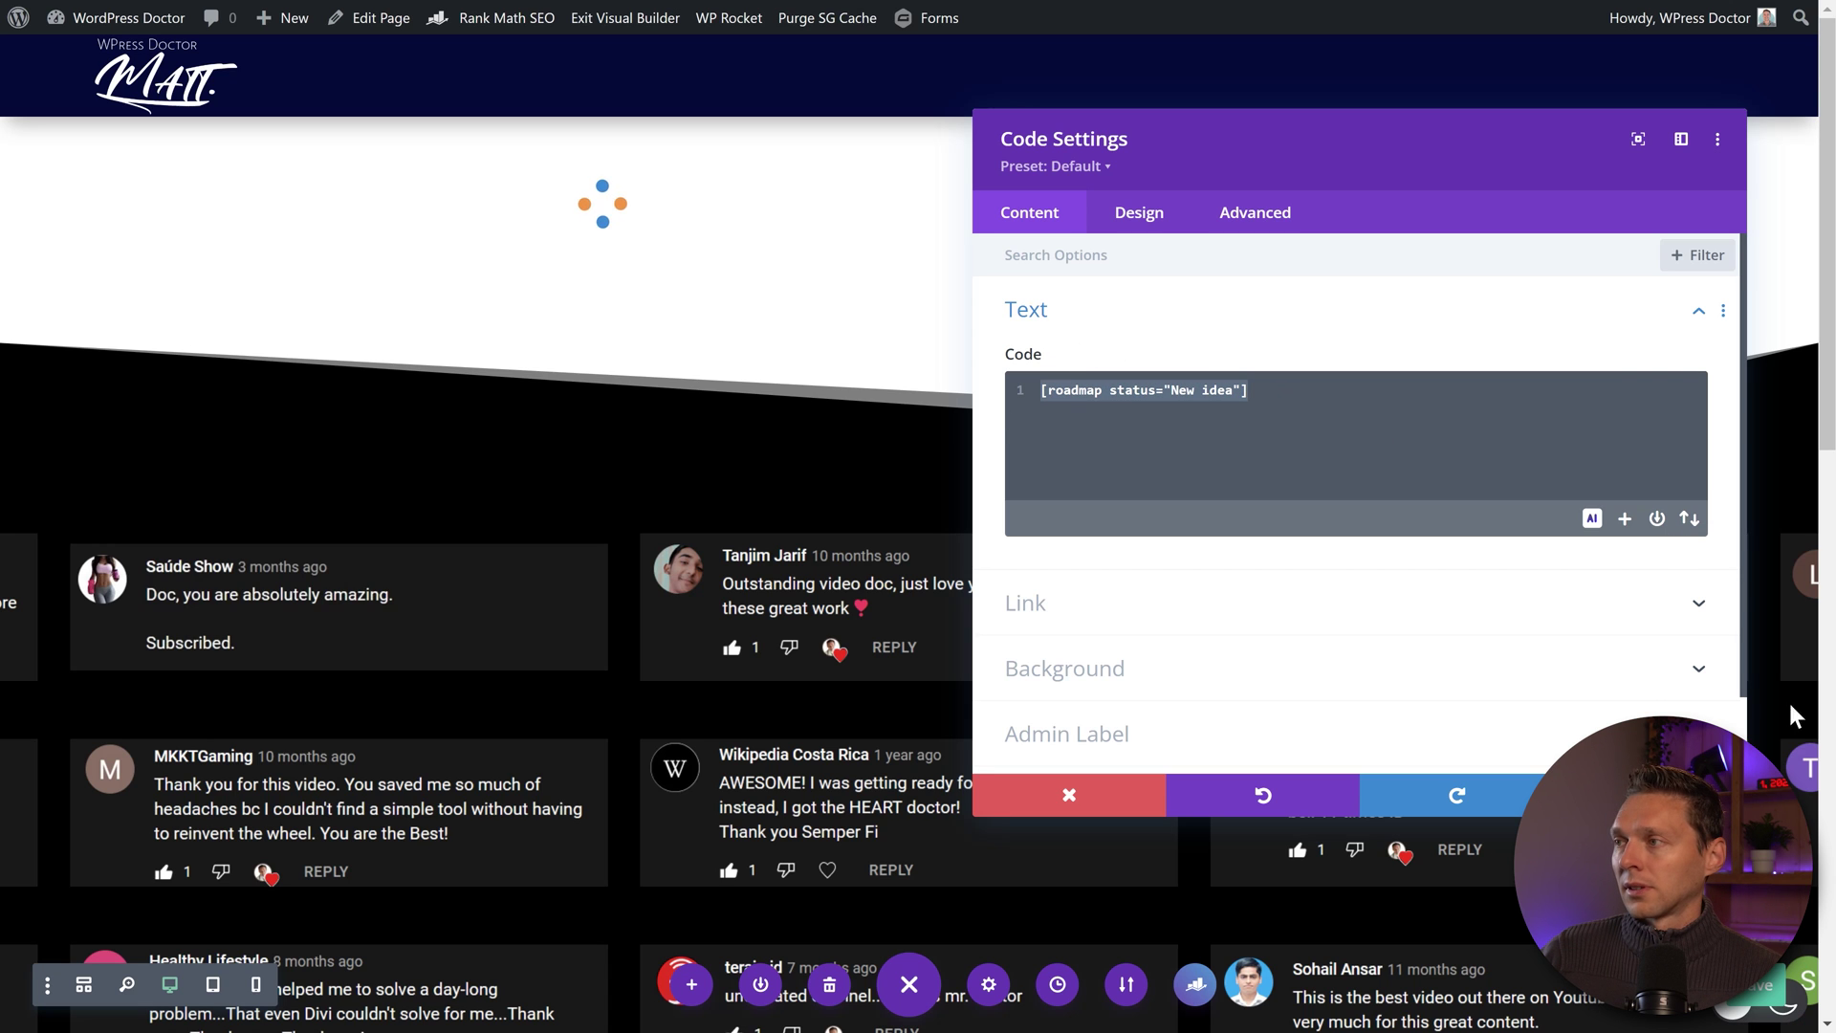
click(1650, 795)
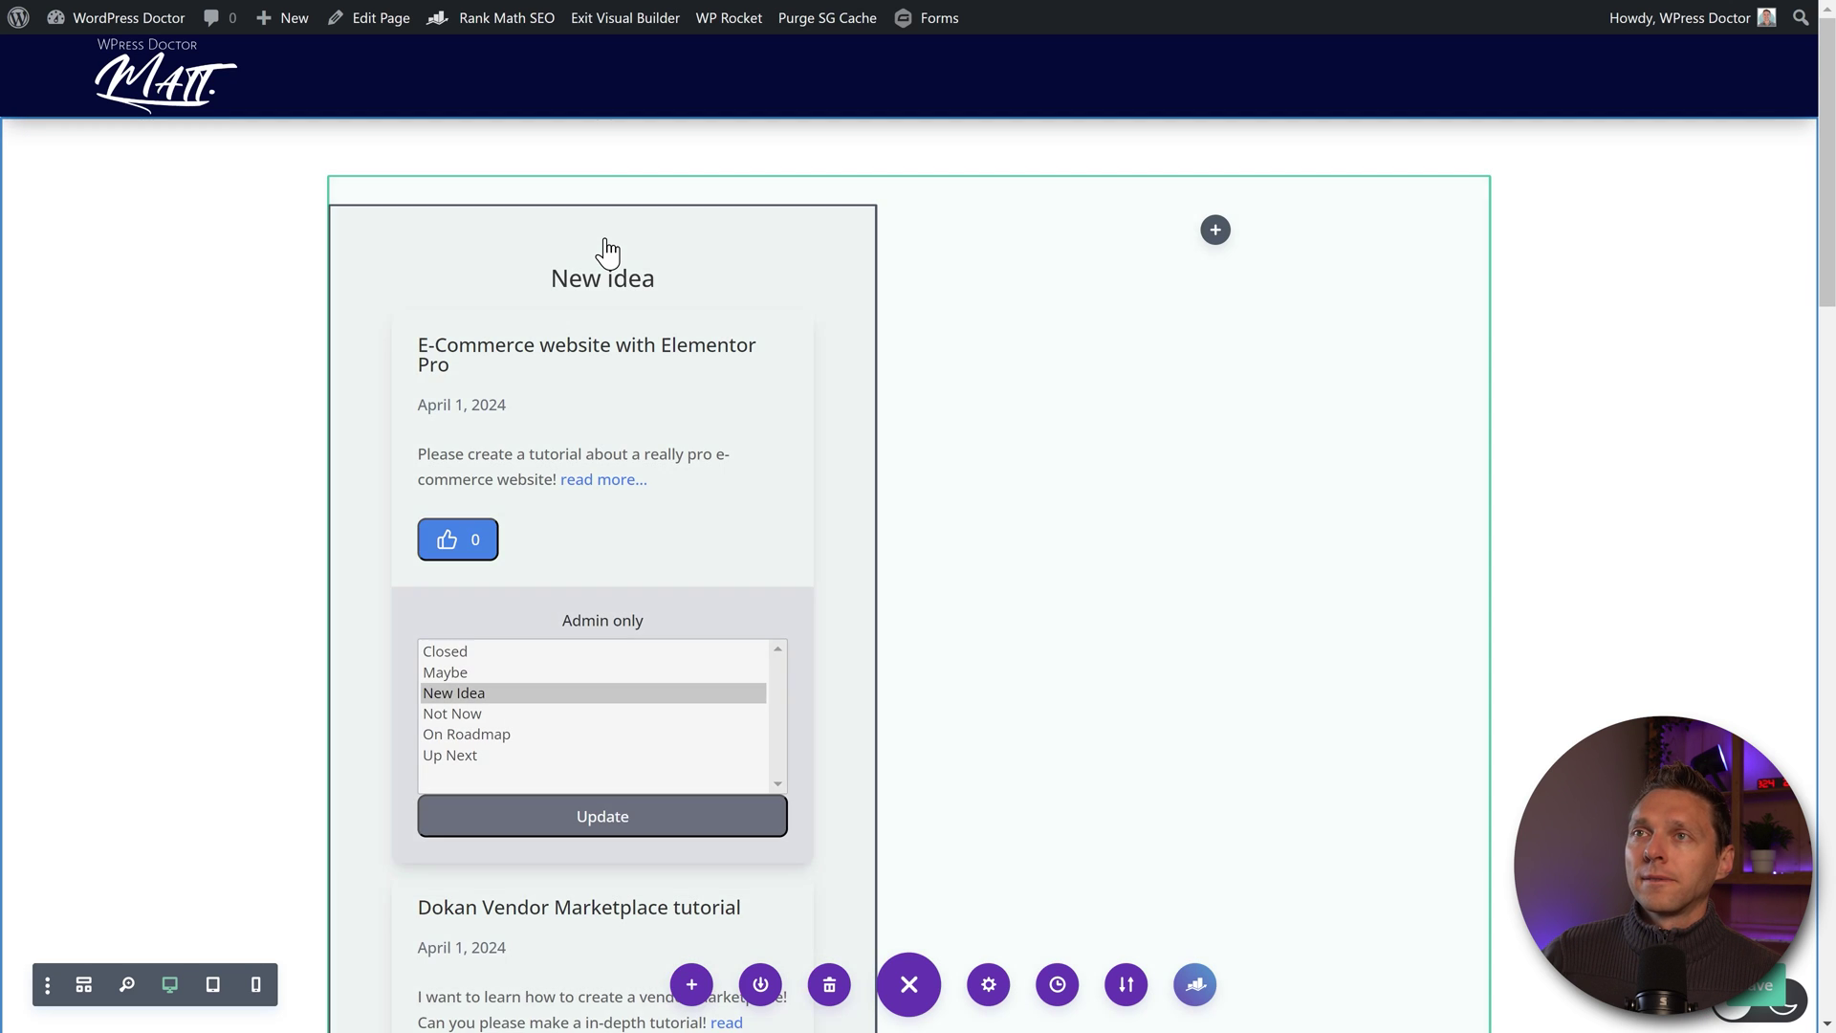
Copy the roadmap into the right column and change its status to On roadmap
mouse_move(603, 263)
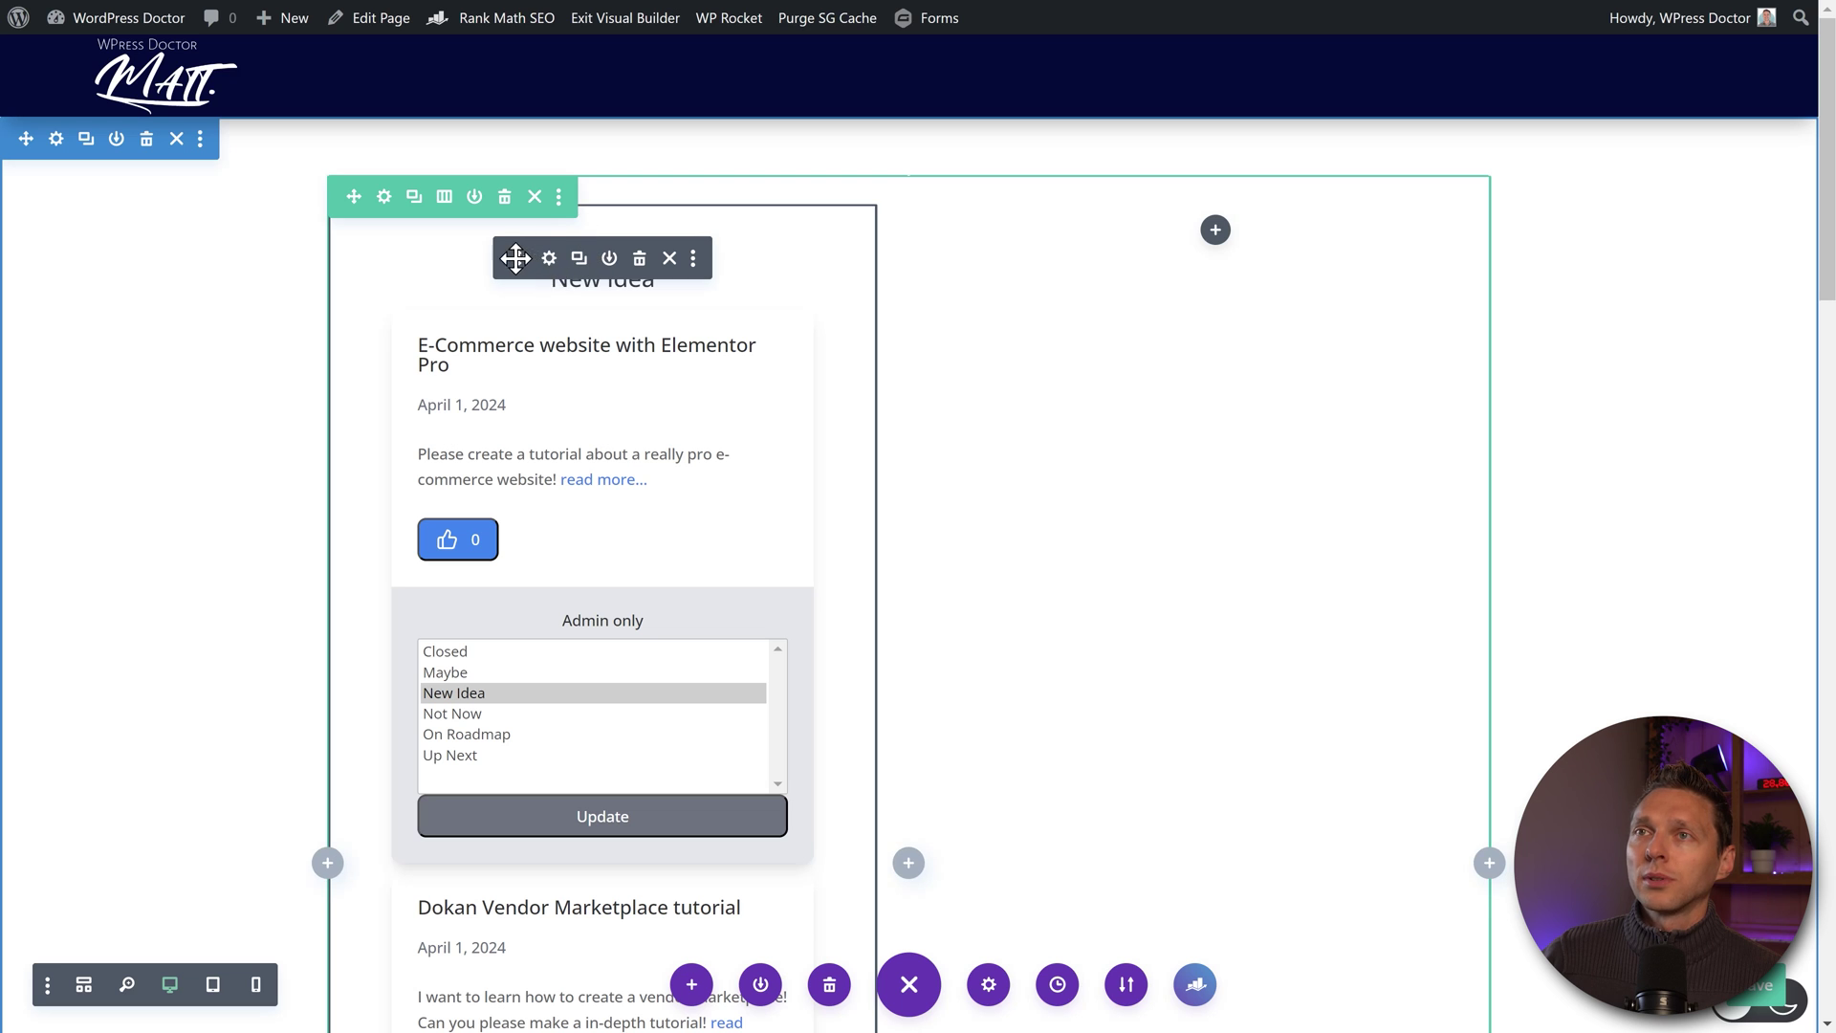
drag(516, 257, 1213, 235)
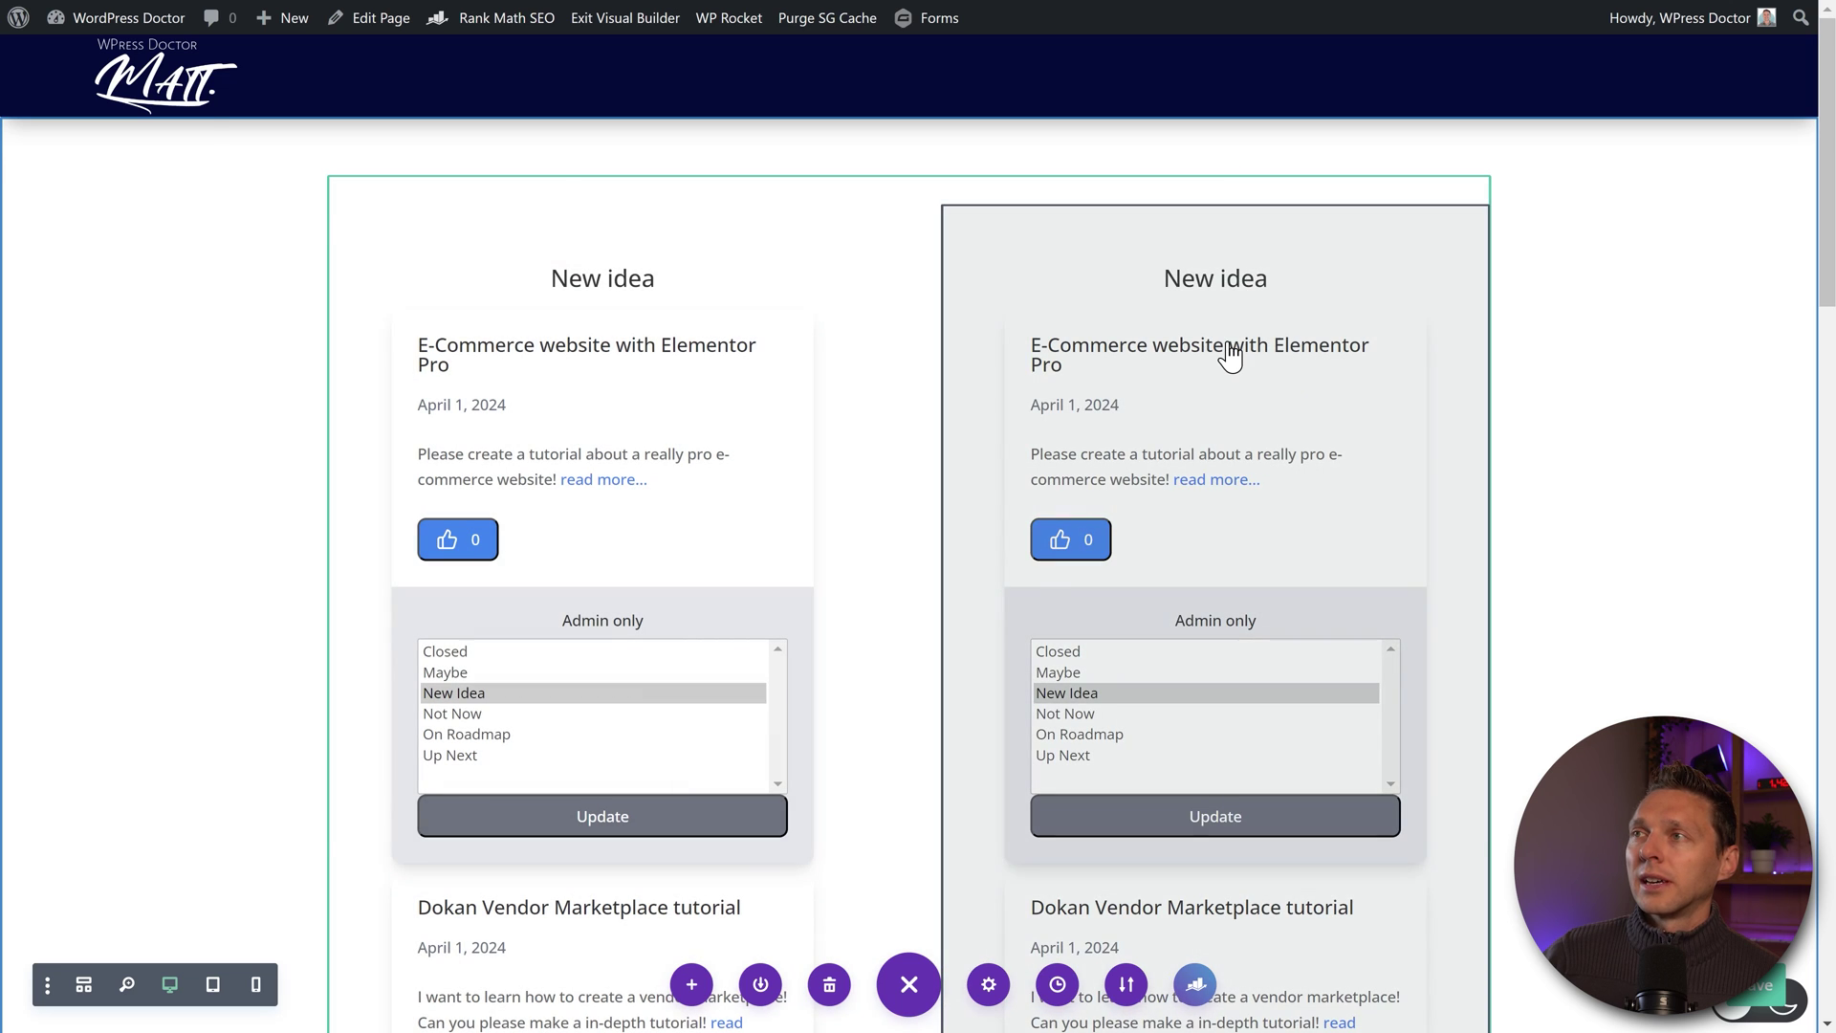
click(1167, 255)
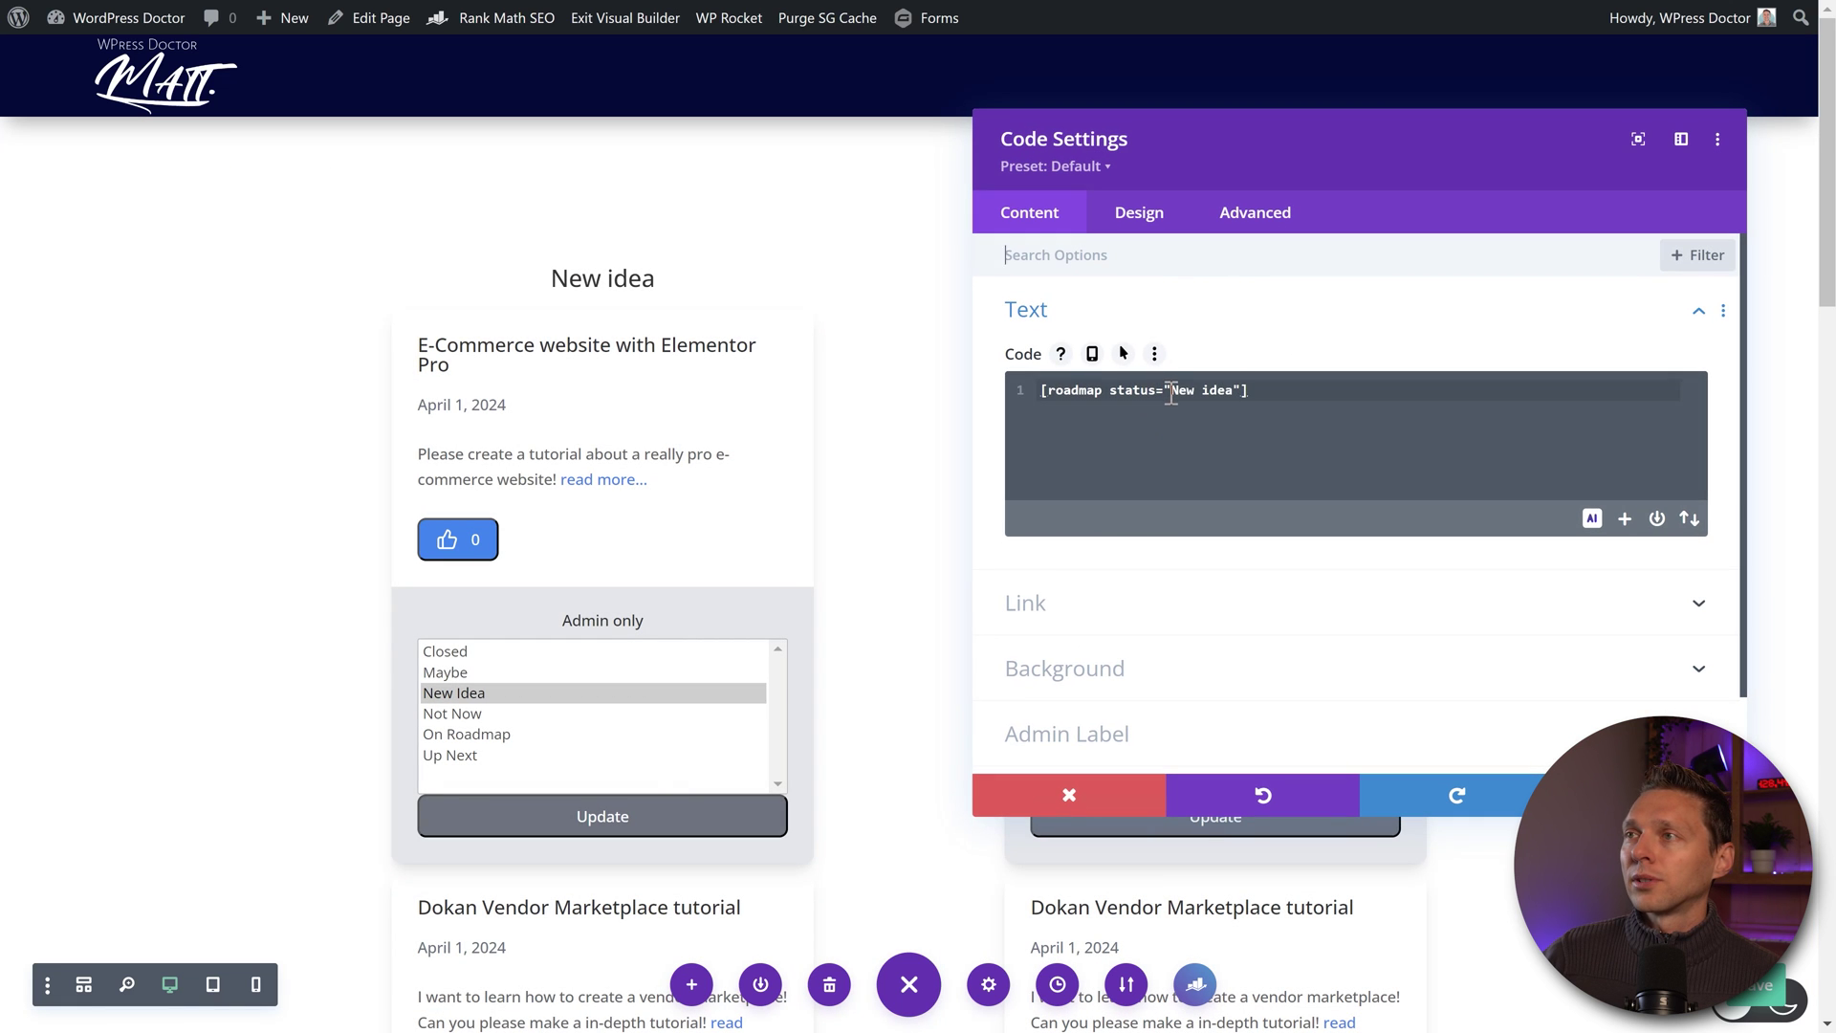
drag(1170, 394, 1239, 394)
text(On roadmp)
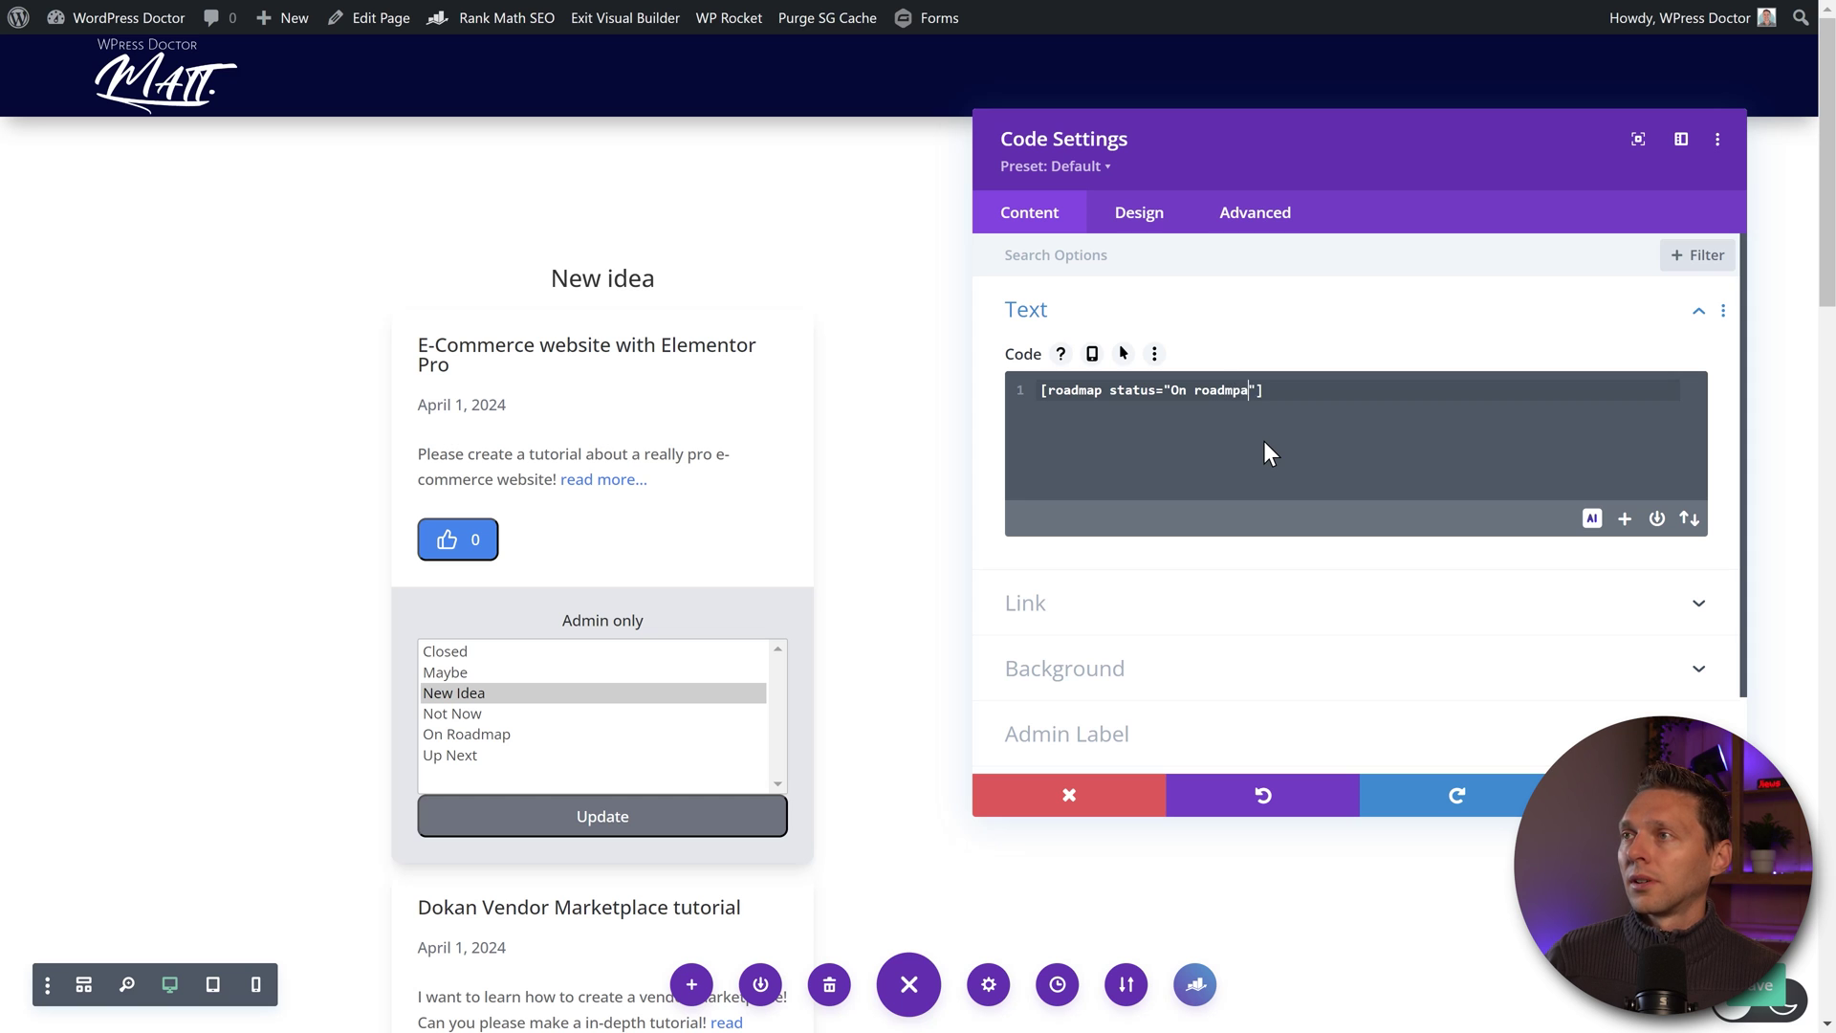
key(Escape)
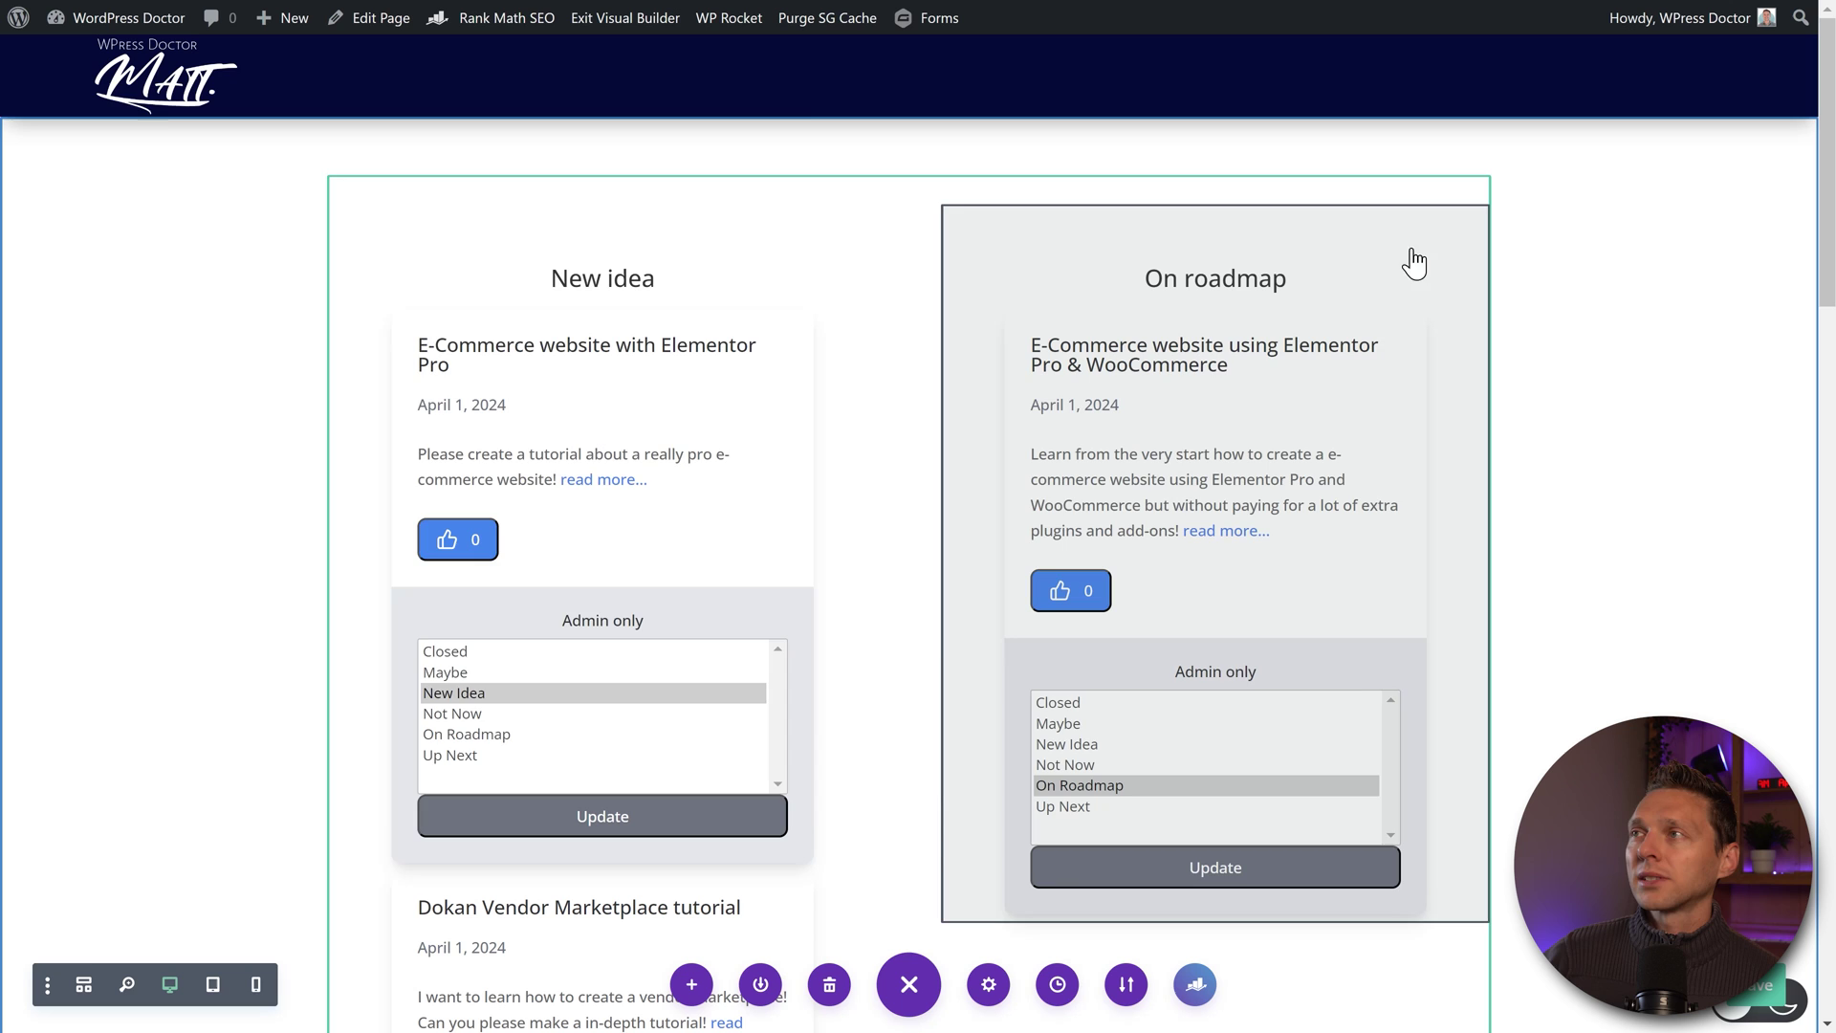
Try grey, blue, cyan and purple backgrounds on the On roadmap module, then make it fully transparent
click(1415, 257)
click(168, 651)
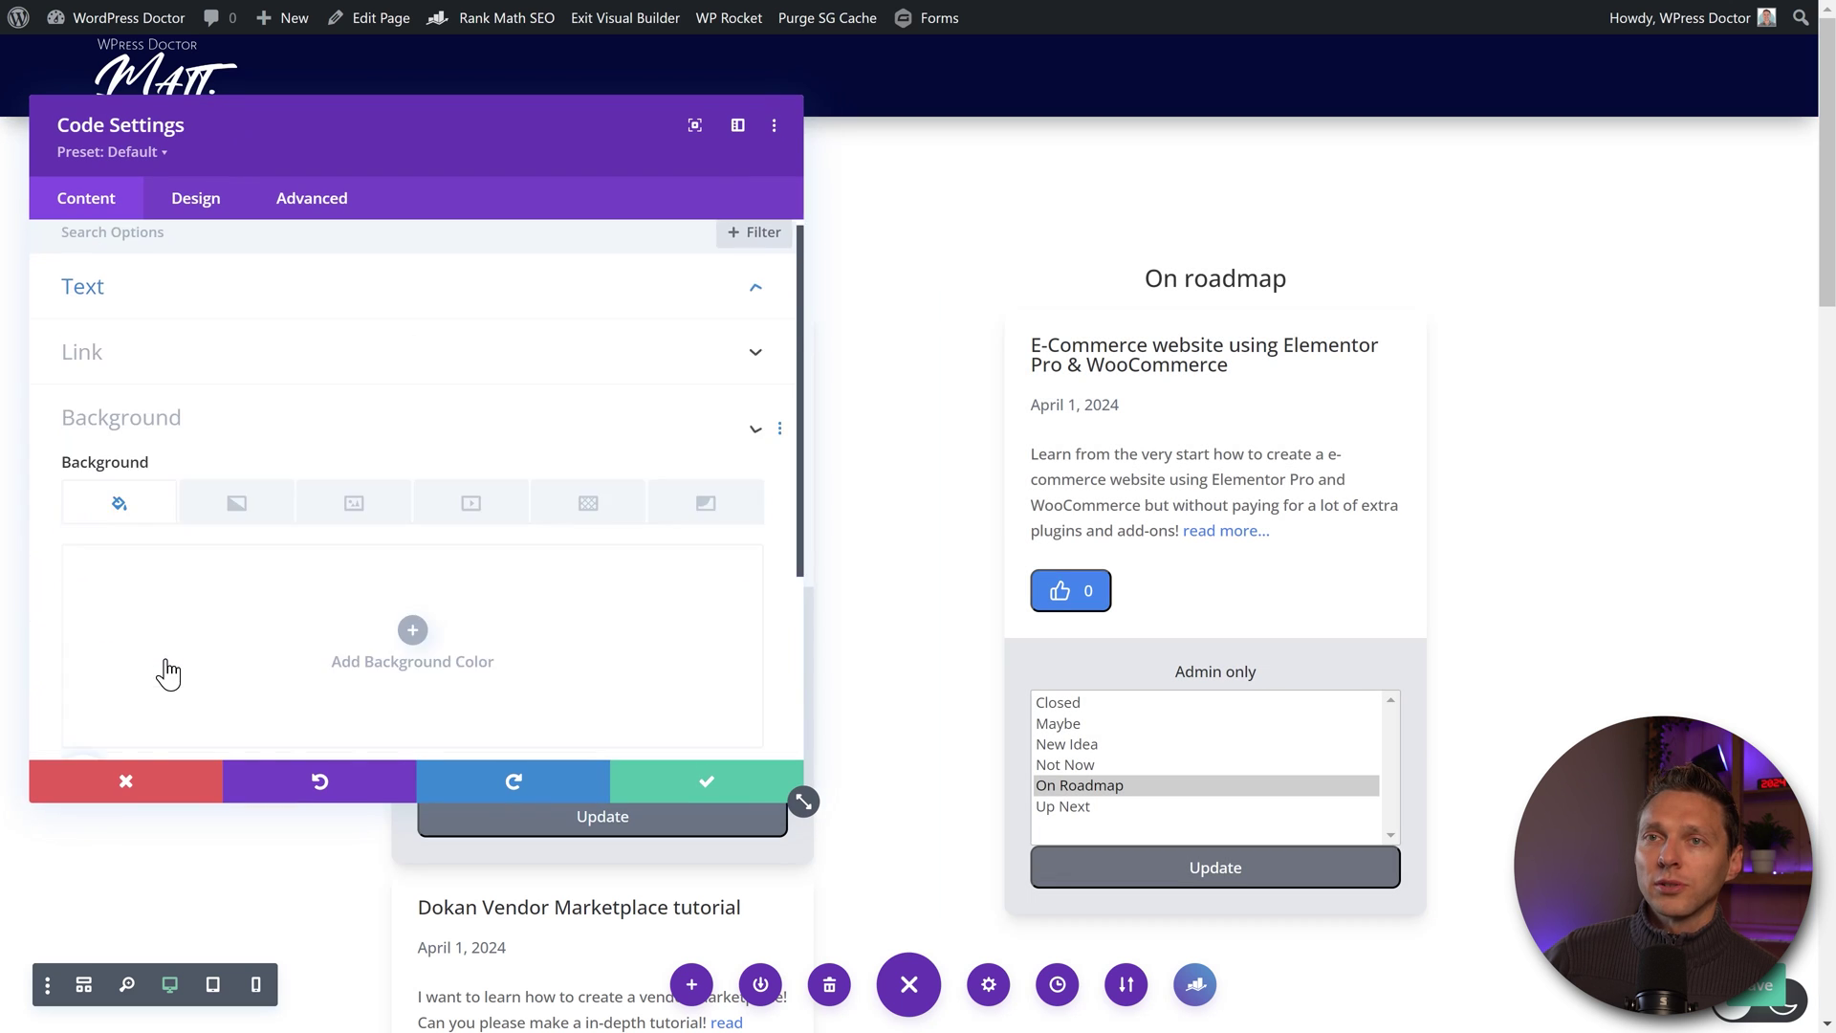
click(412, 463)
drag(463, 557, 283, 442)
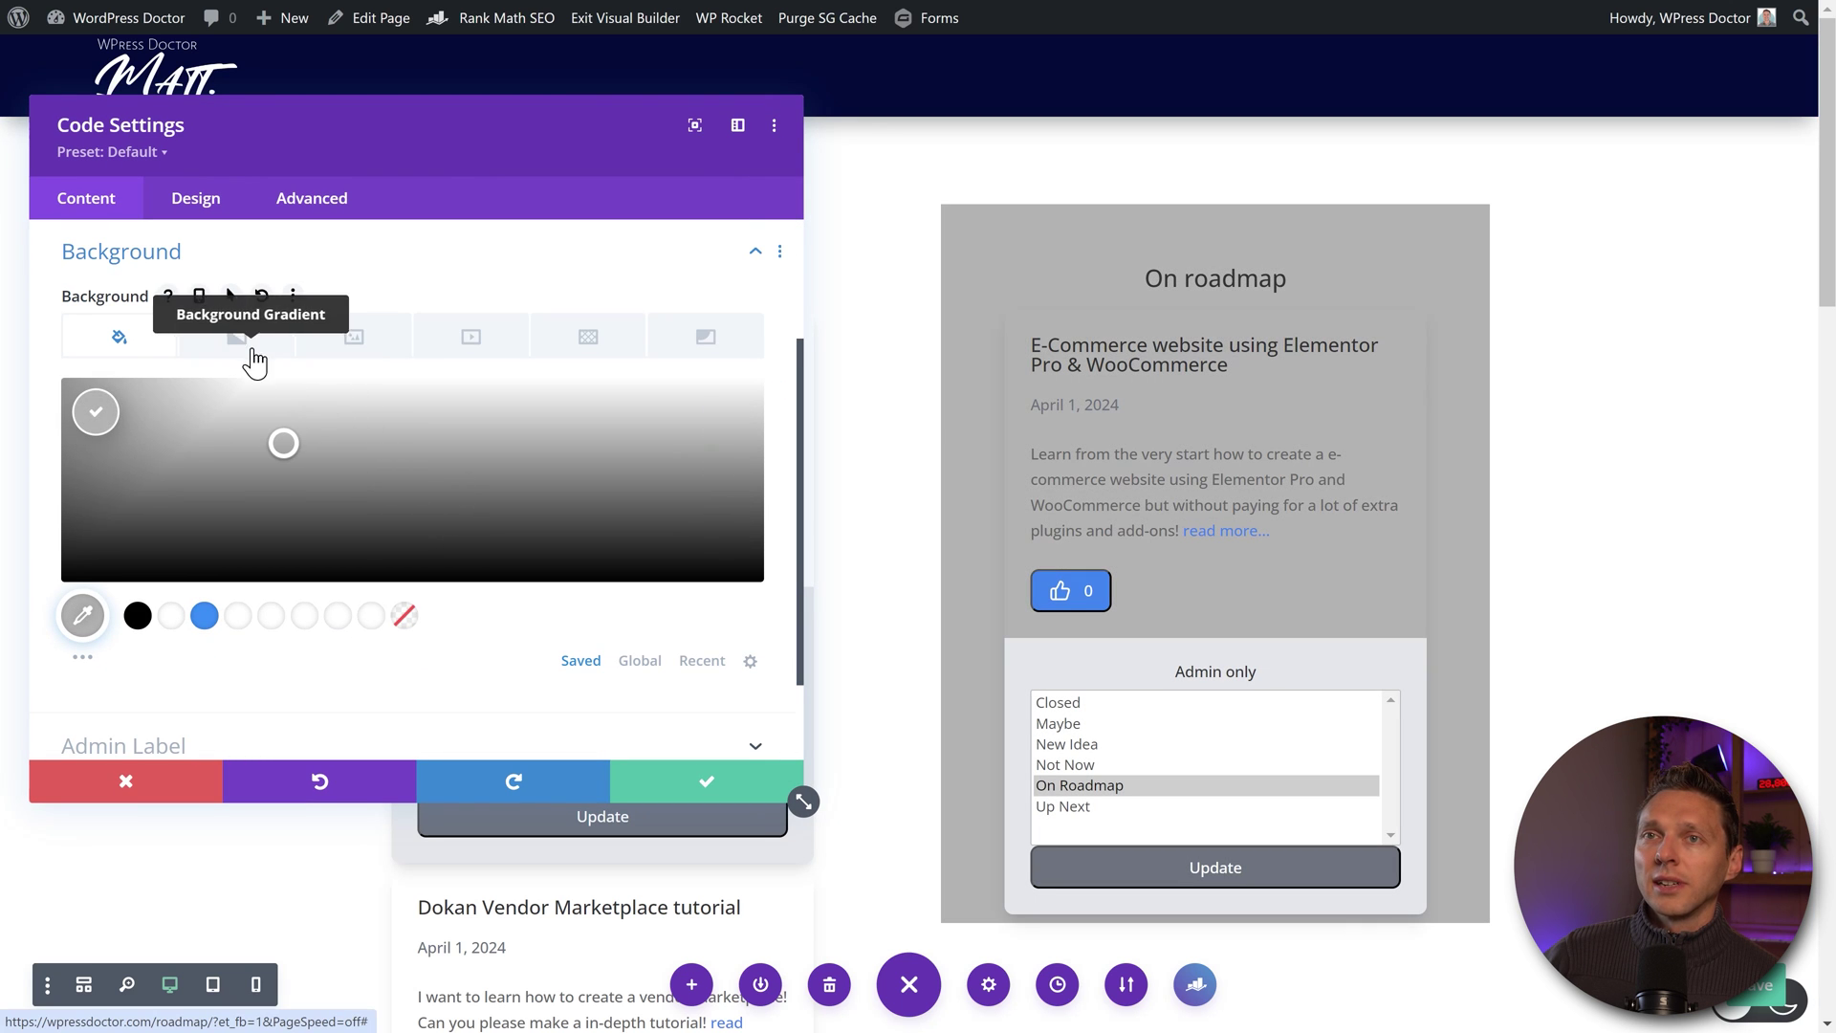
click(204, 617)
click(463, 451)
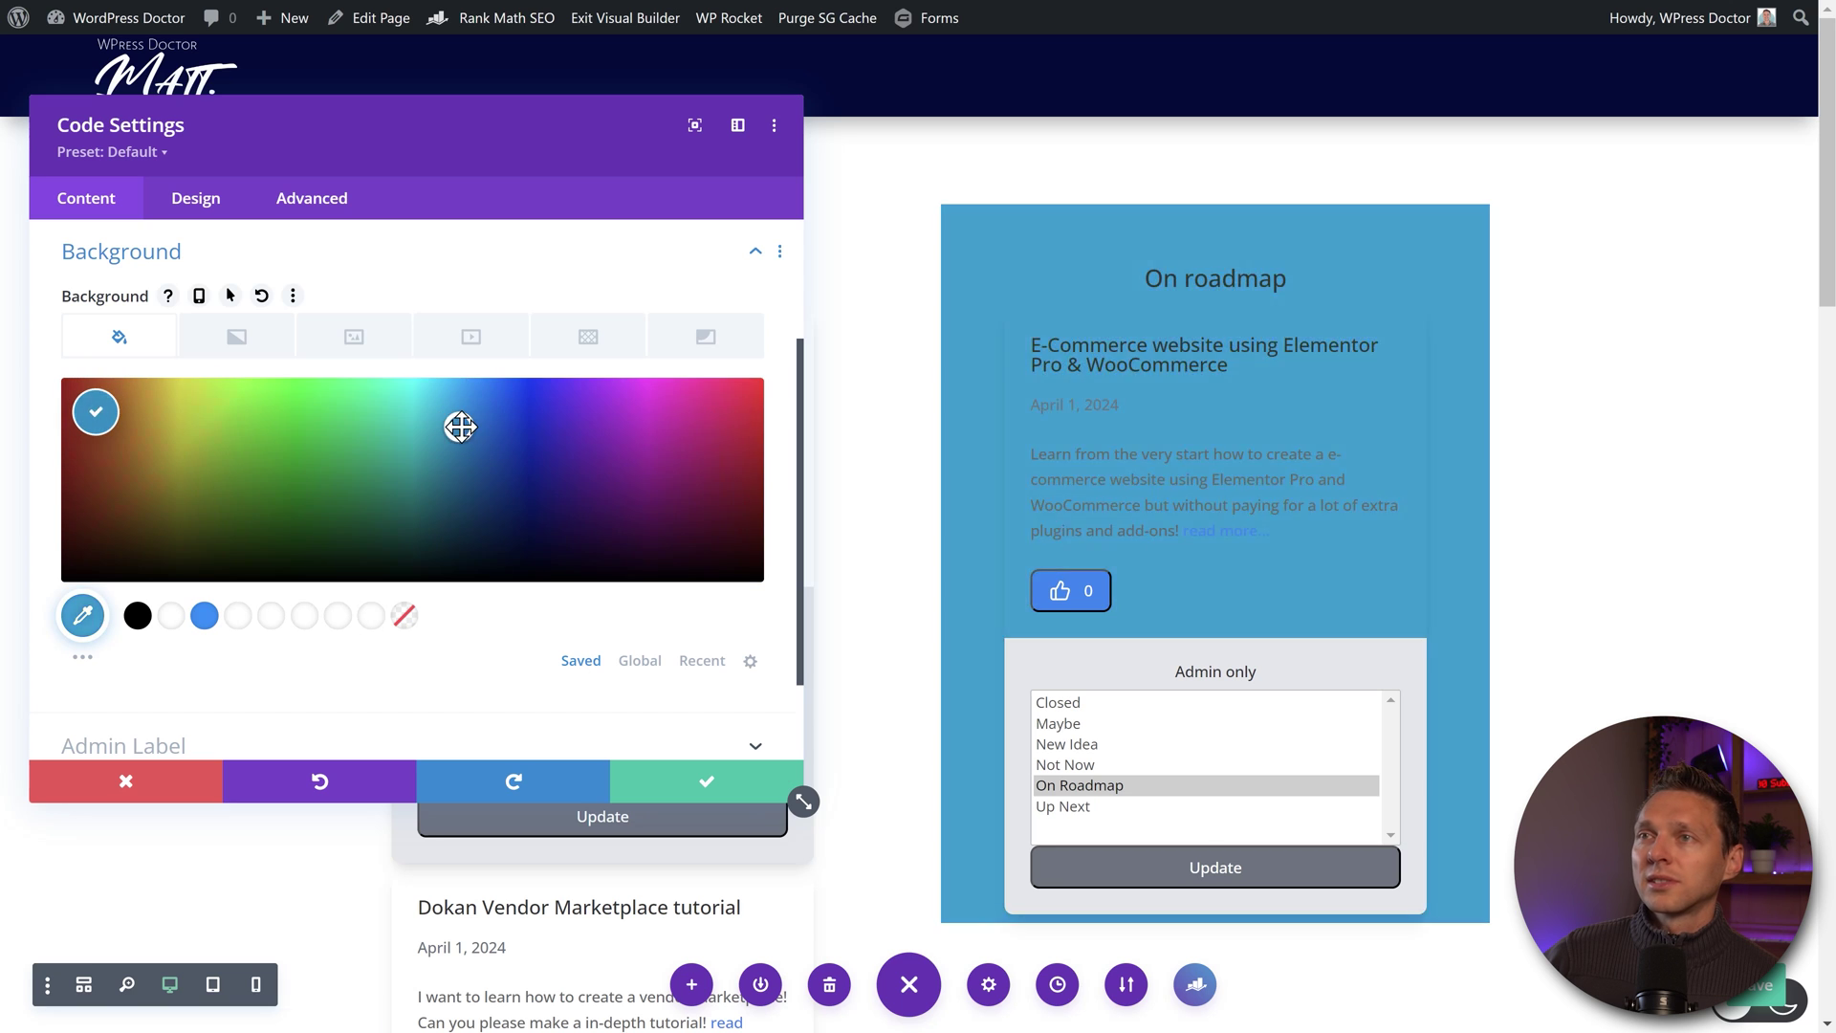
drag(459, 422, 425, 401)
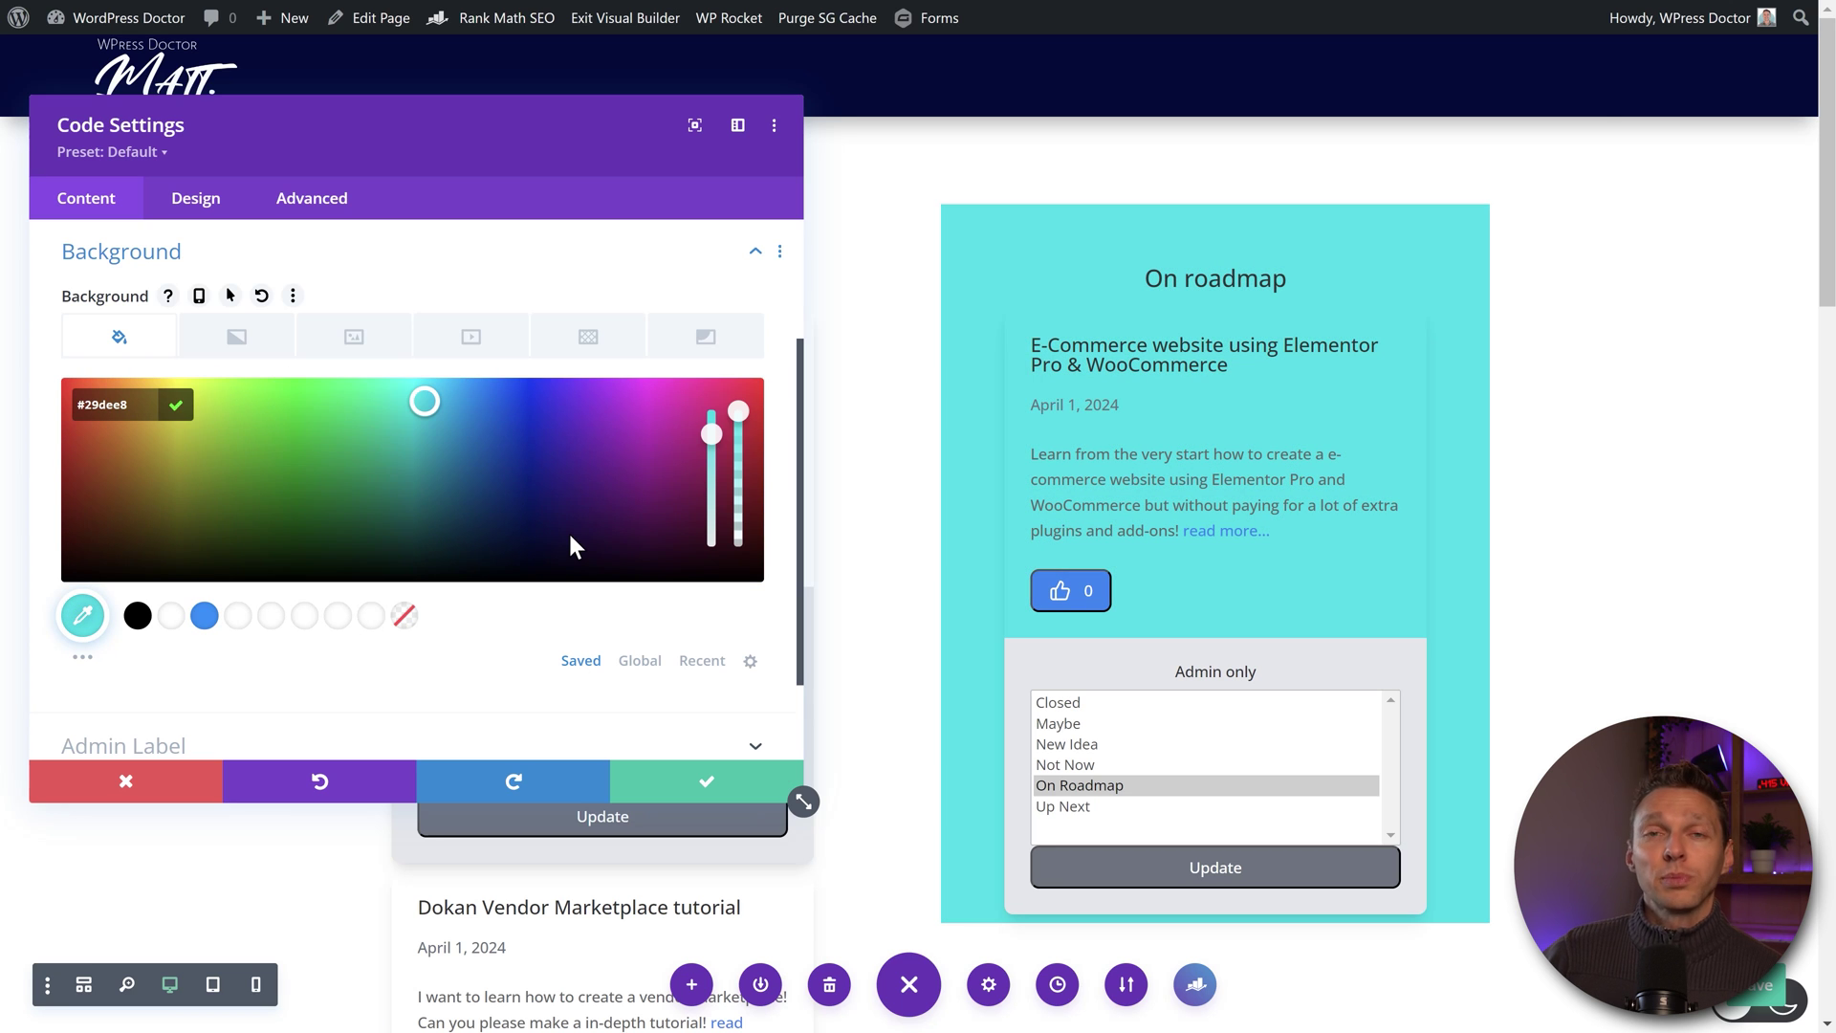
drag(537, 538, 392, 383)
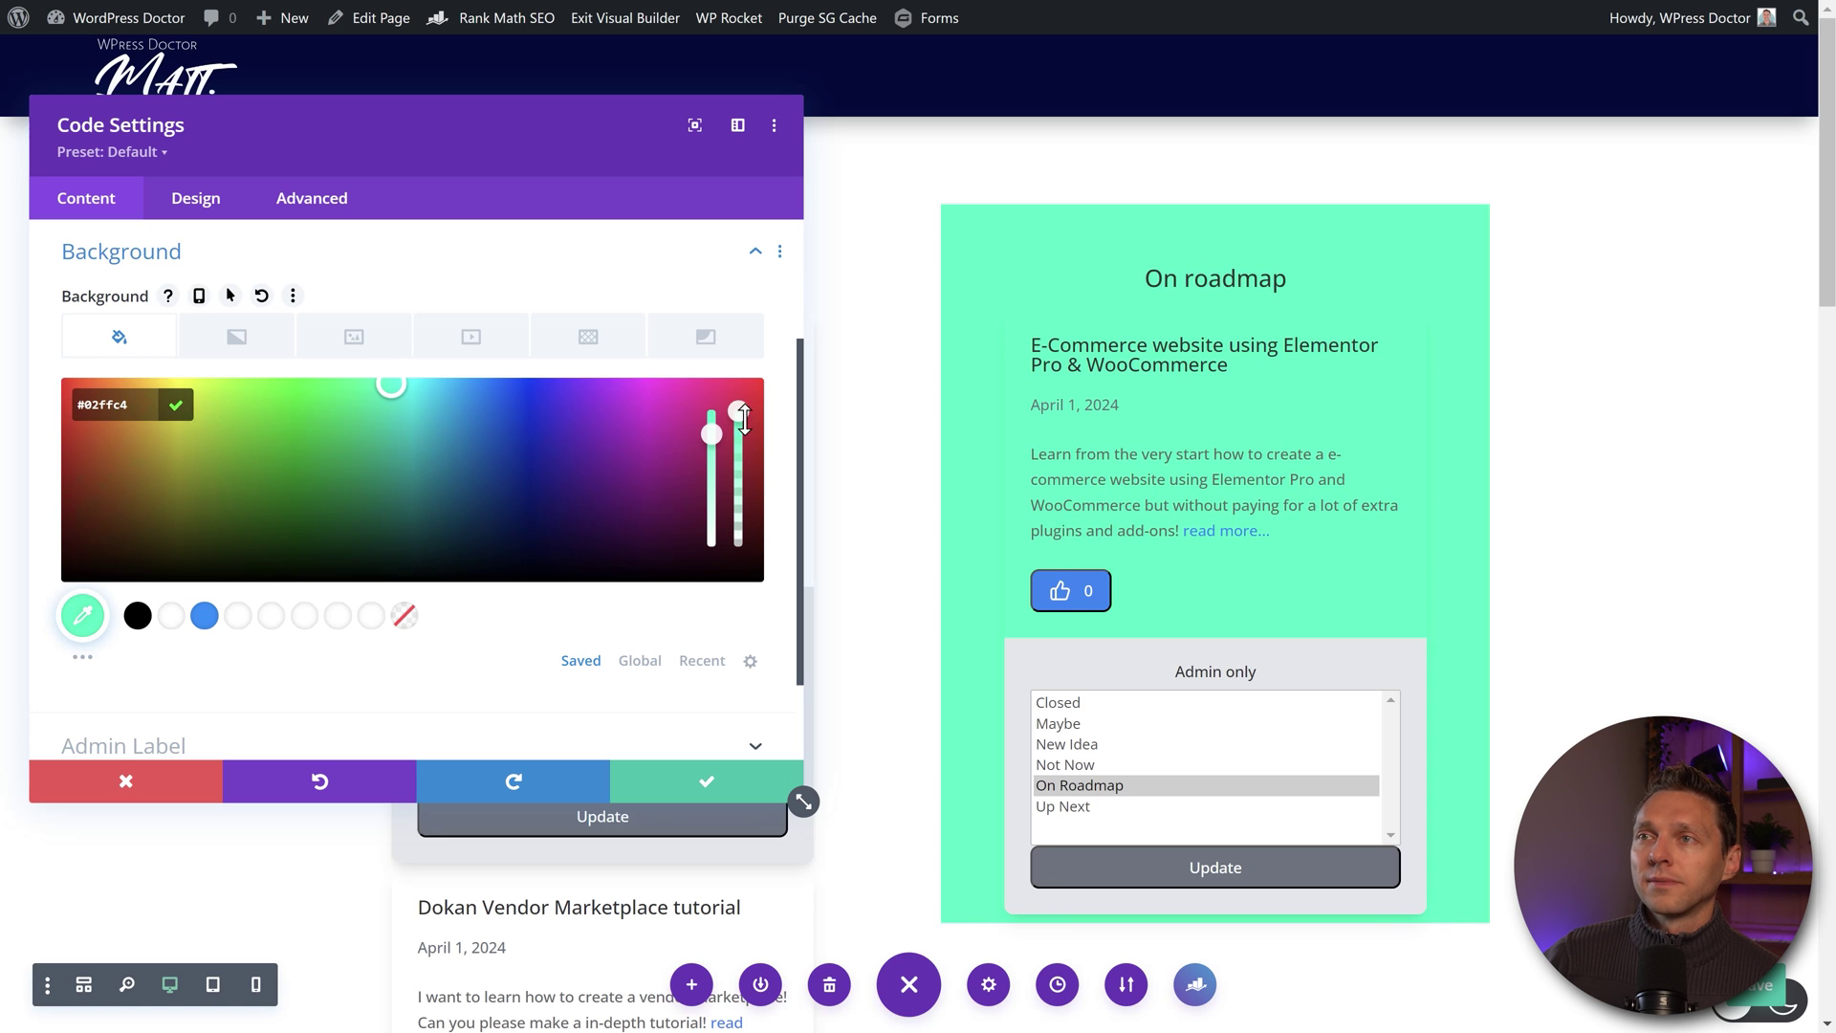
drag(745, 418, 736, 578)
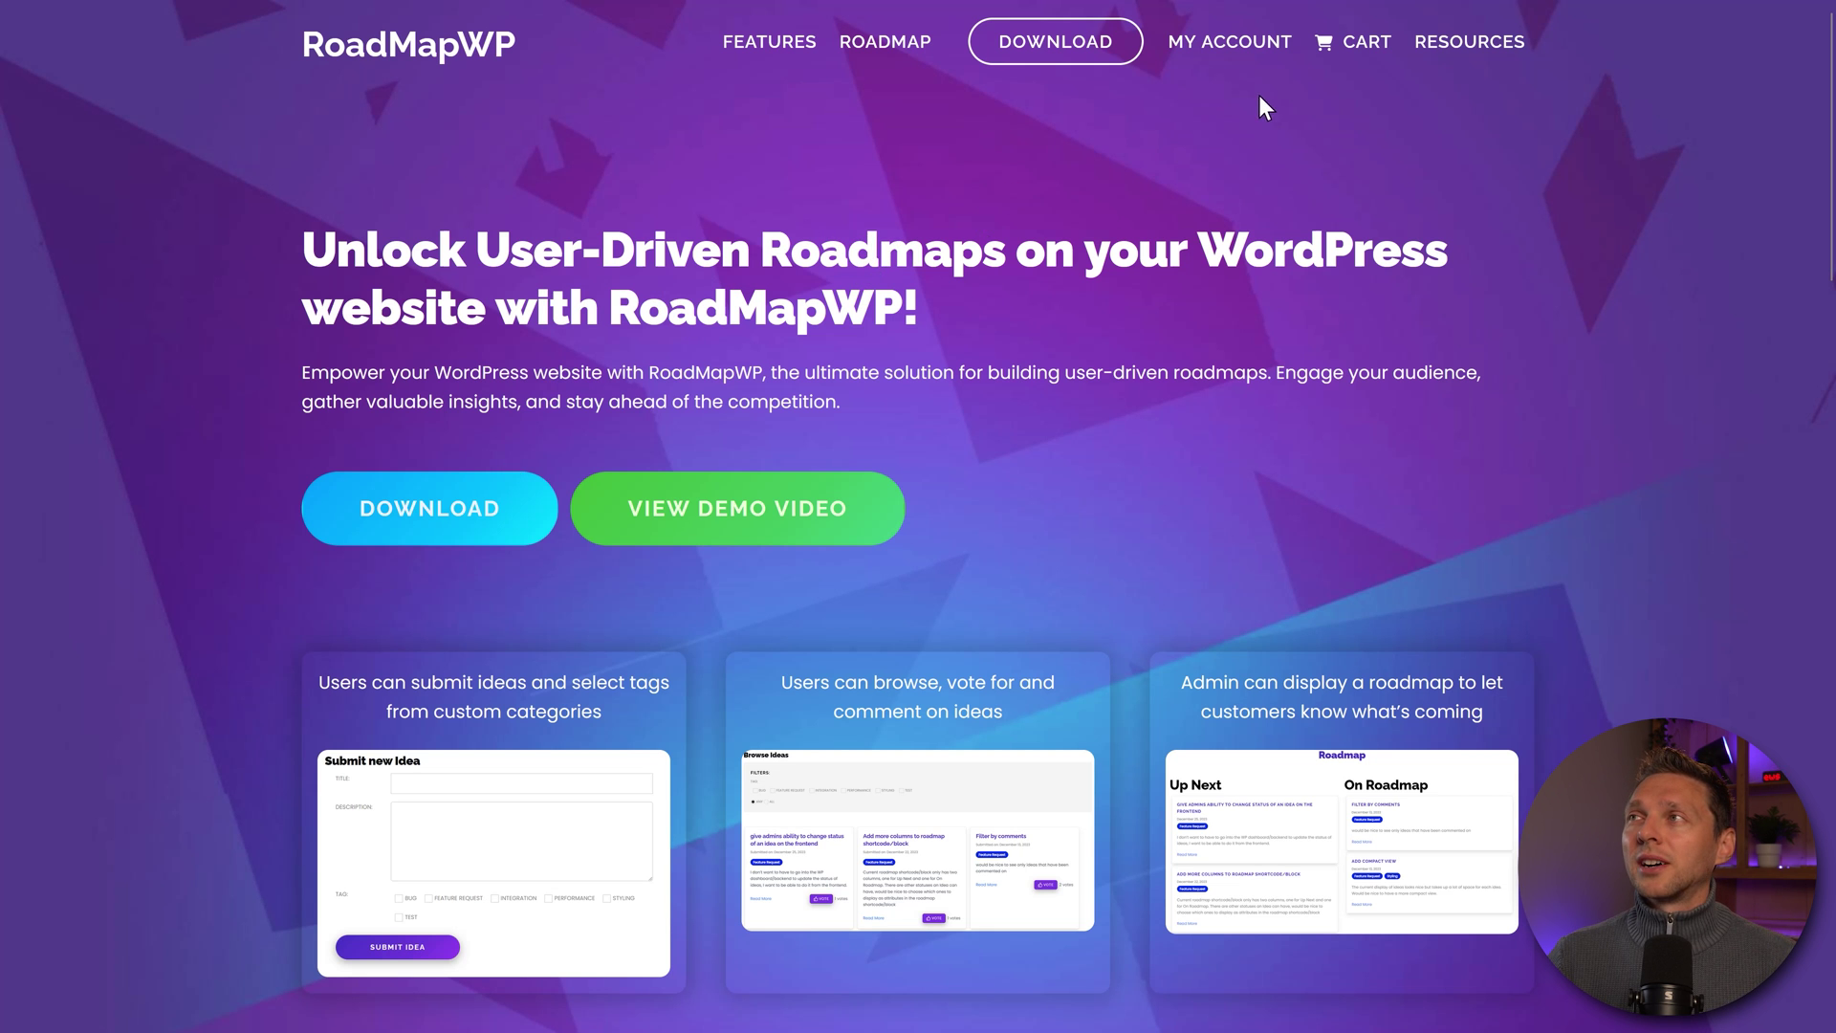
Add the $99.00 RoadMapWP Pro 1-site licence to the cart and proceed to checkout
click(1056, 41)
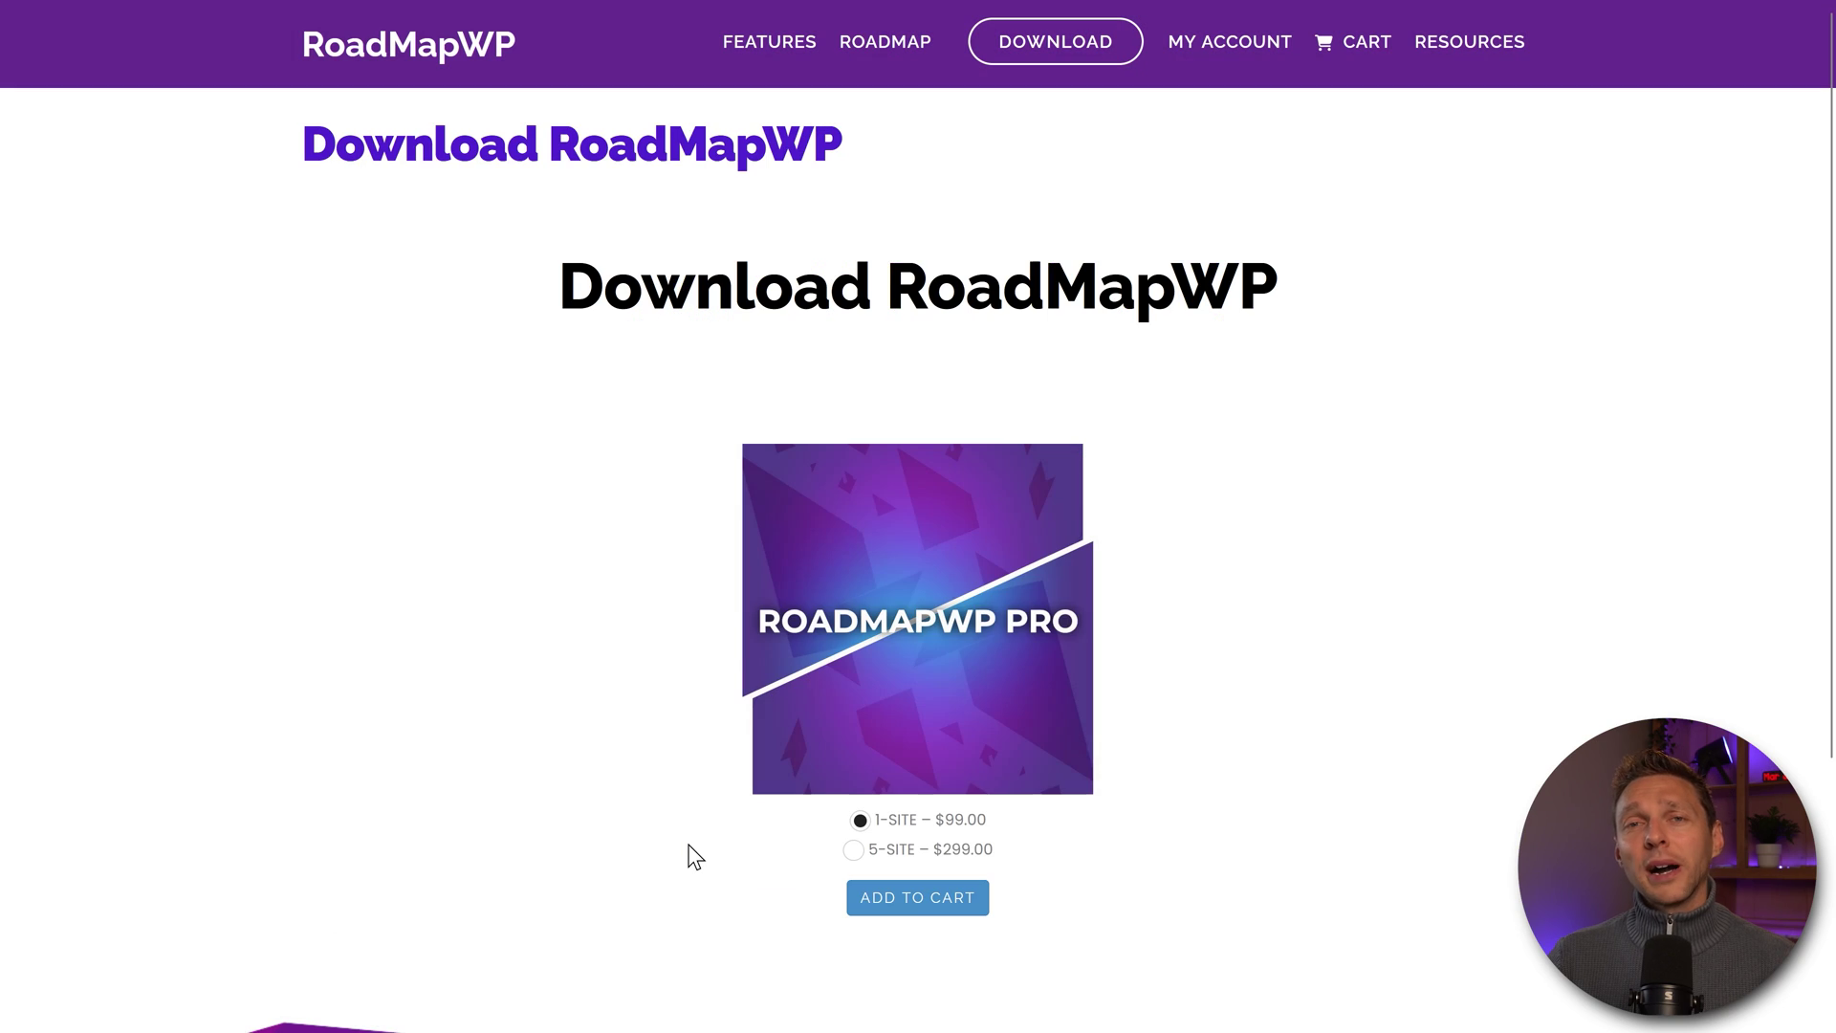
click(924, 907)
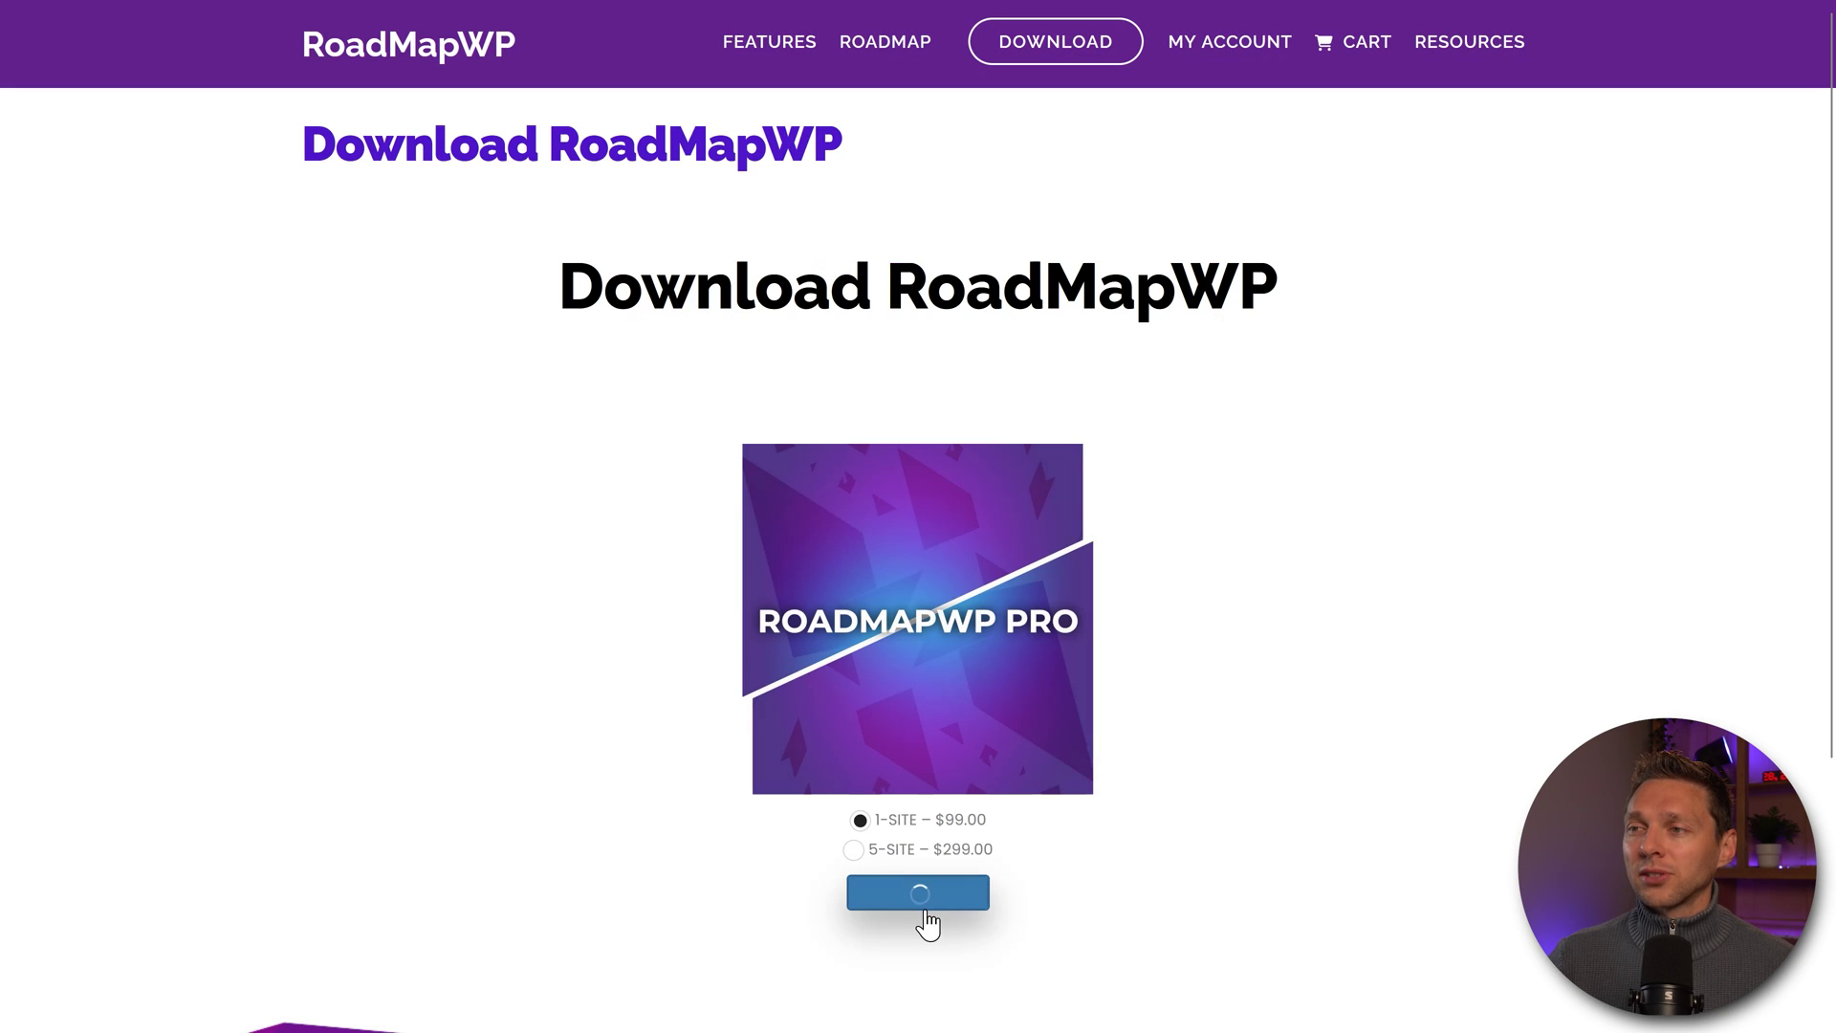
click(924, 910)
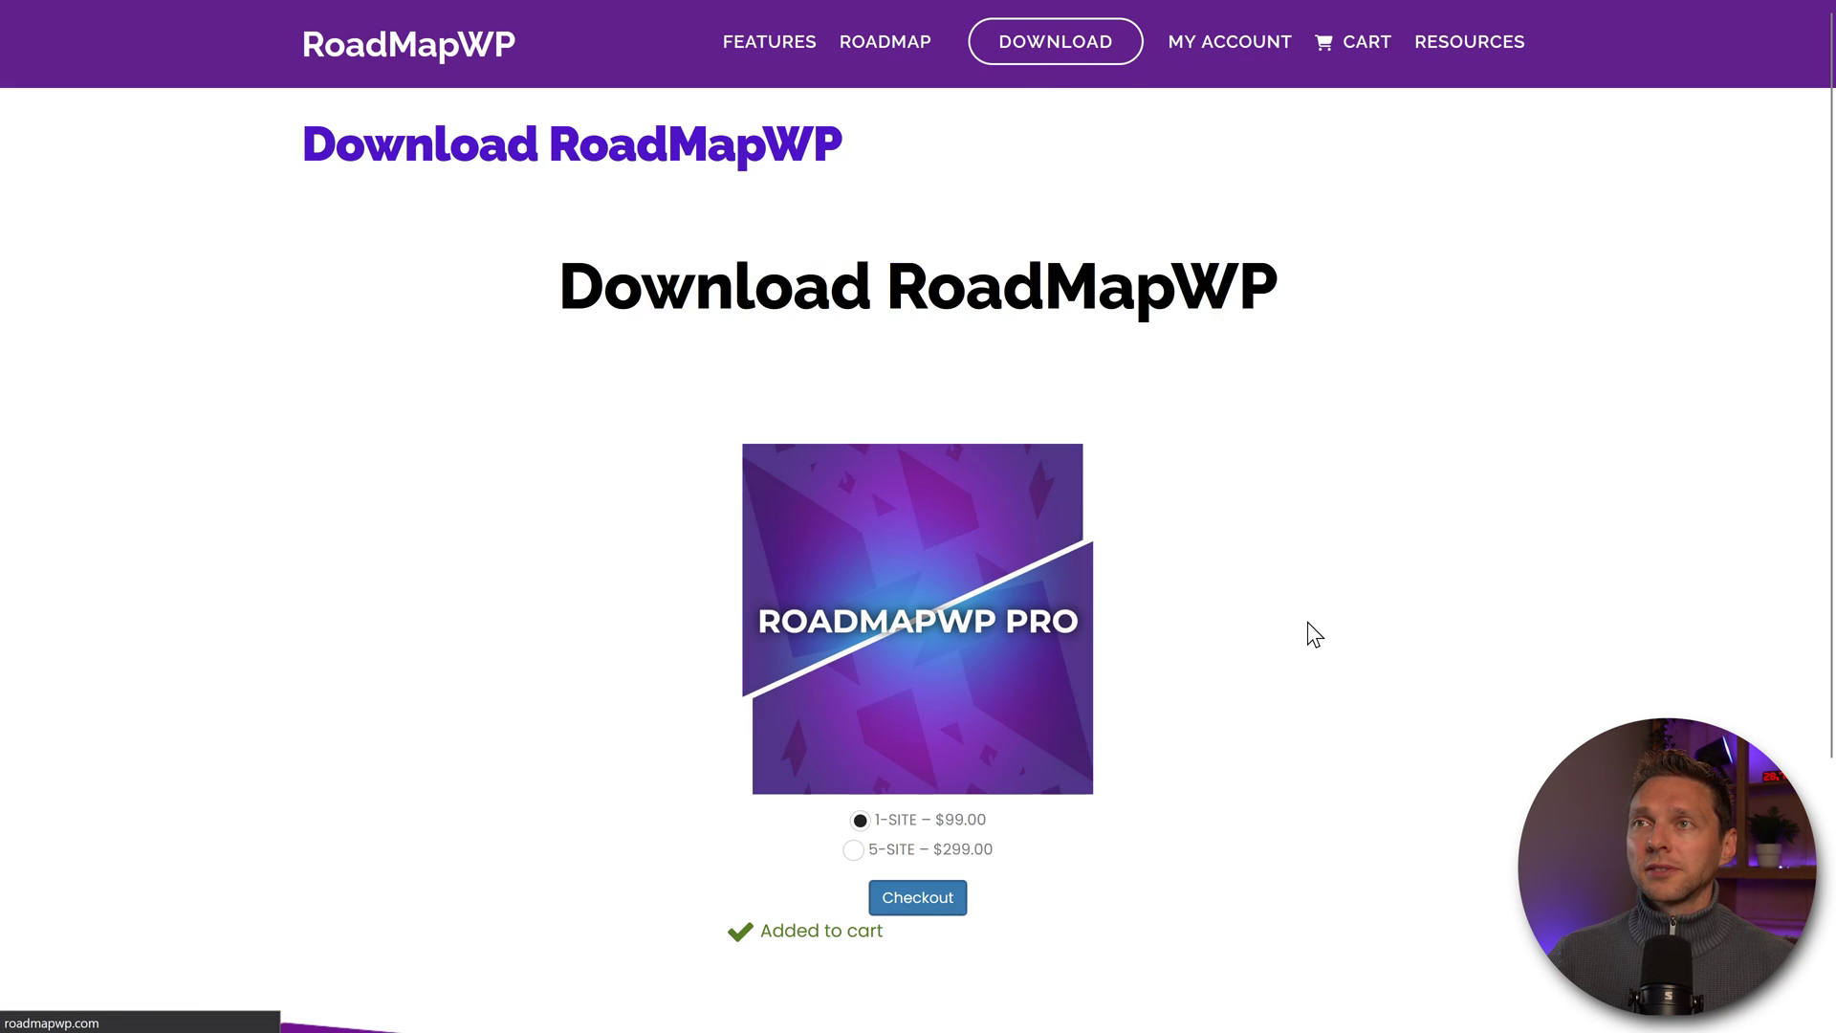
Complete the RoadMapWP Pro purchase and select the licence key on the confirmation page
middle_click(1315, 408)
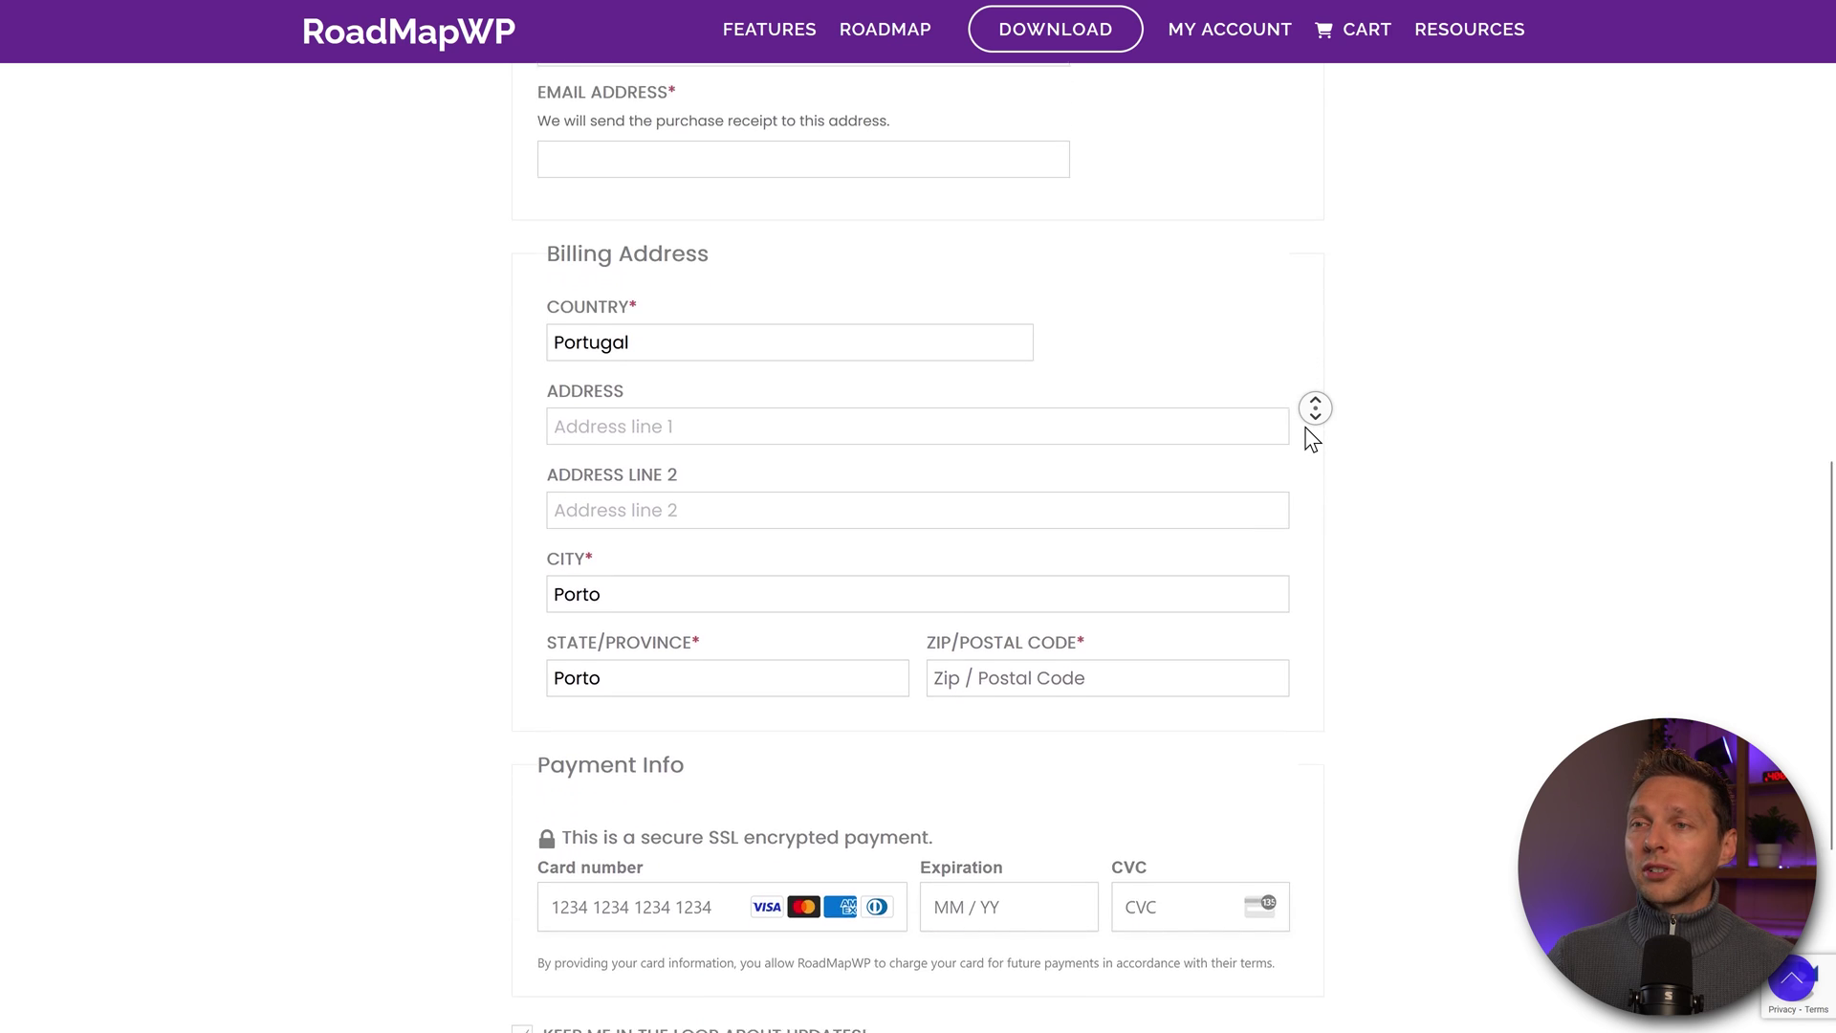
click(1304, 446)
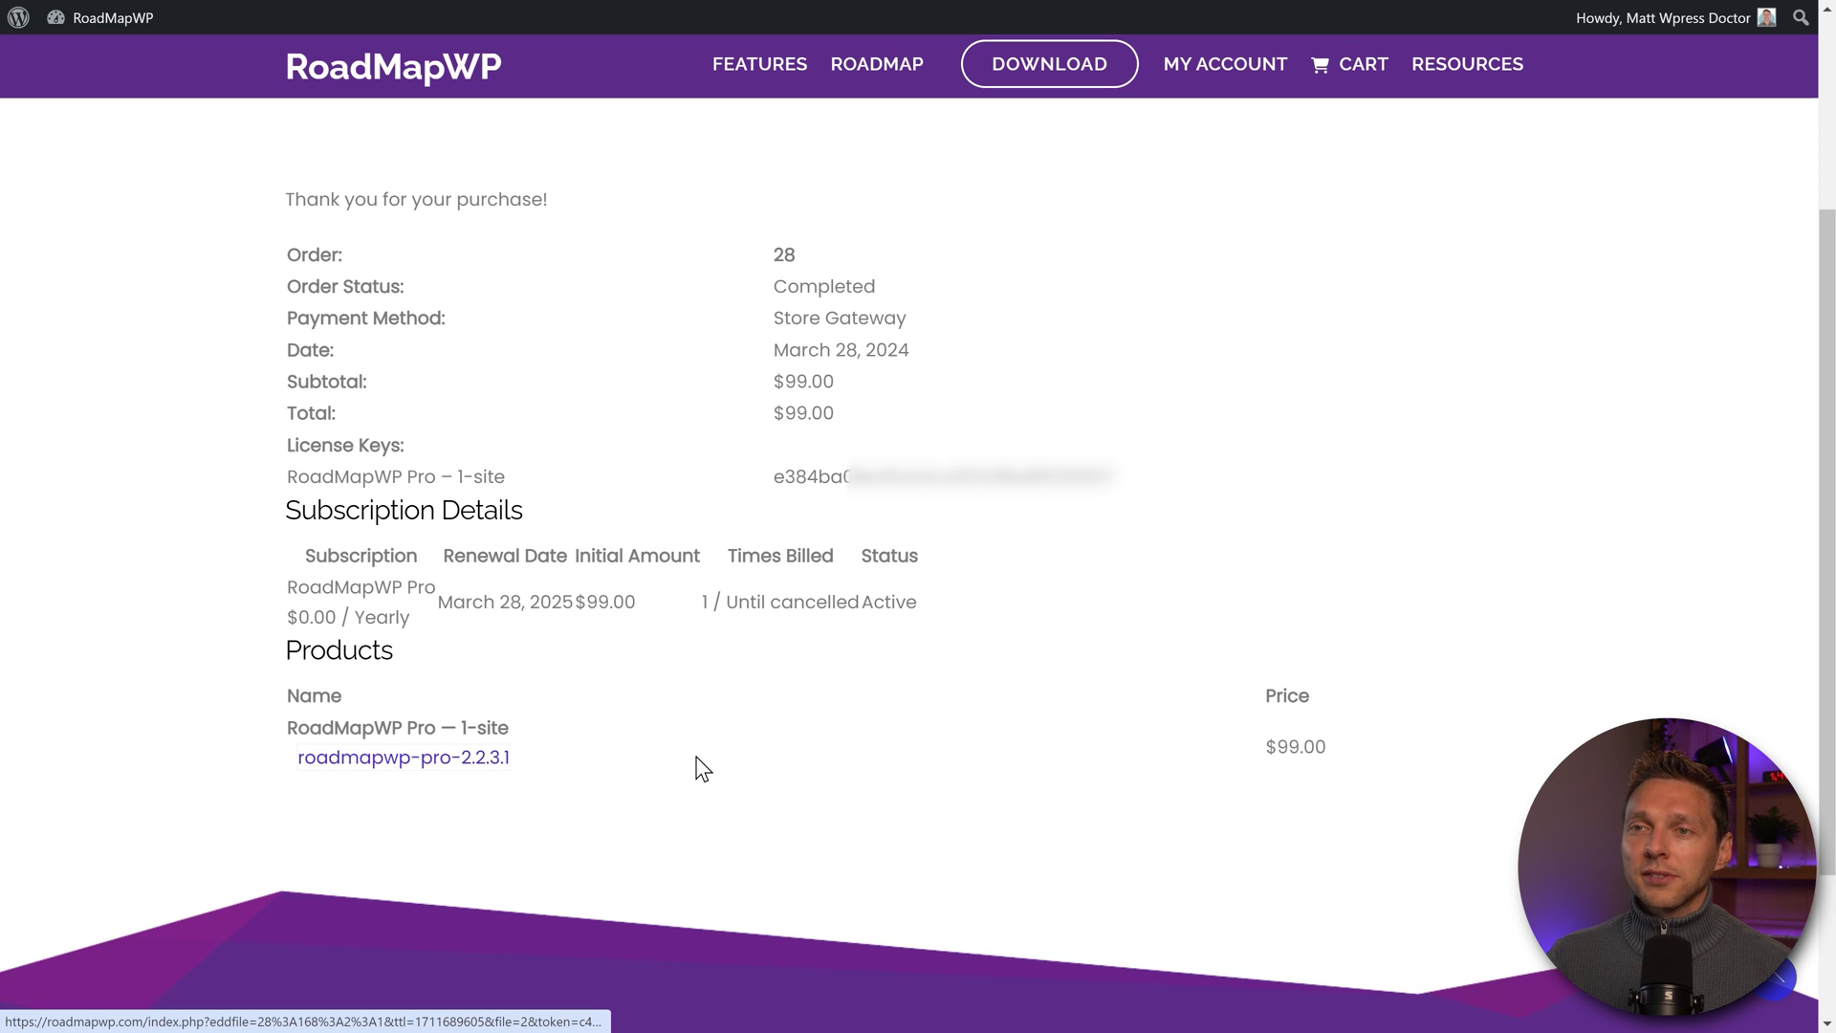
drag(1153, 494, 772, 478)
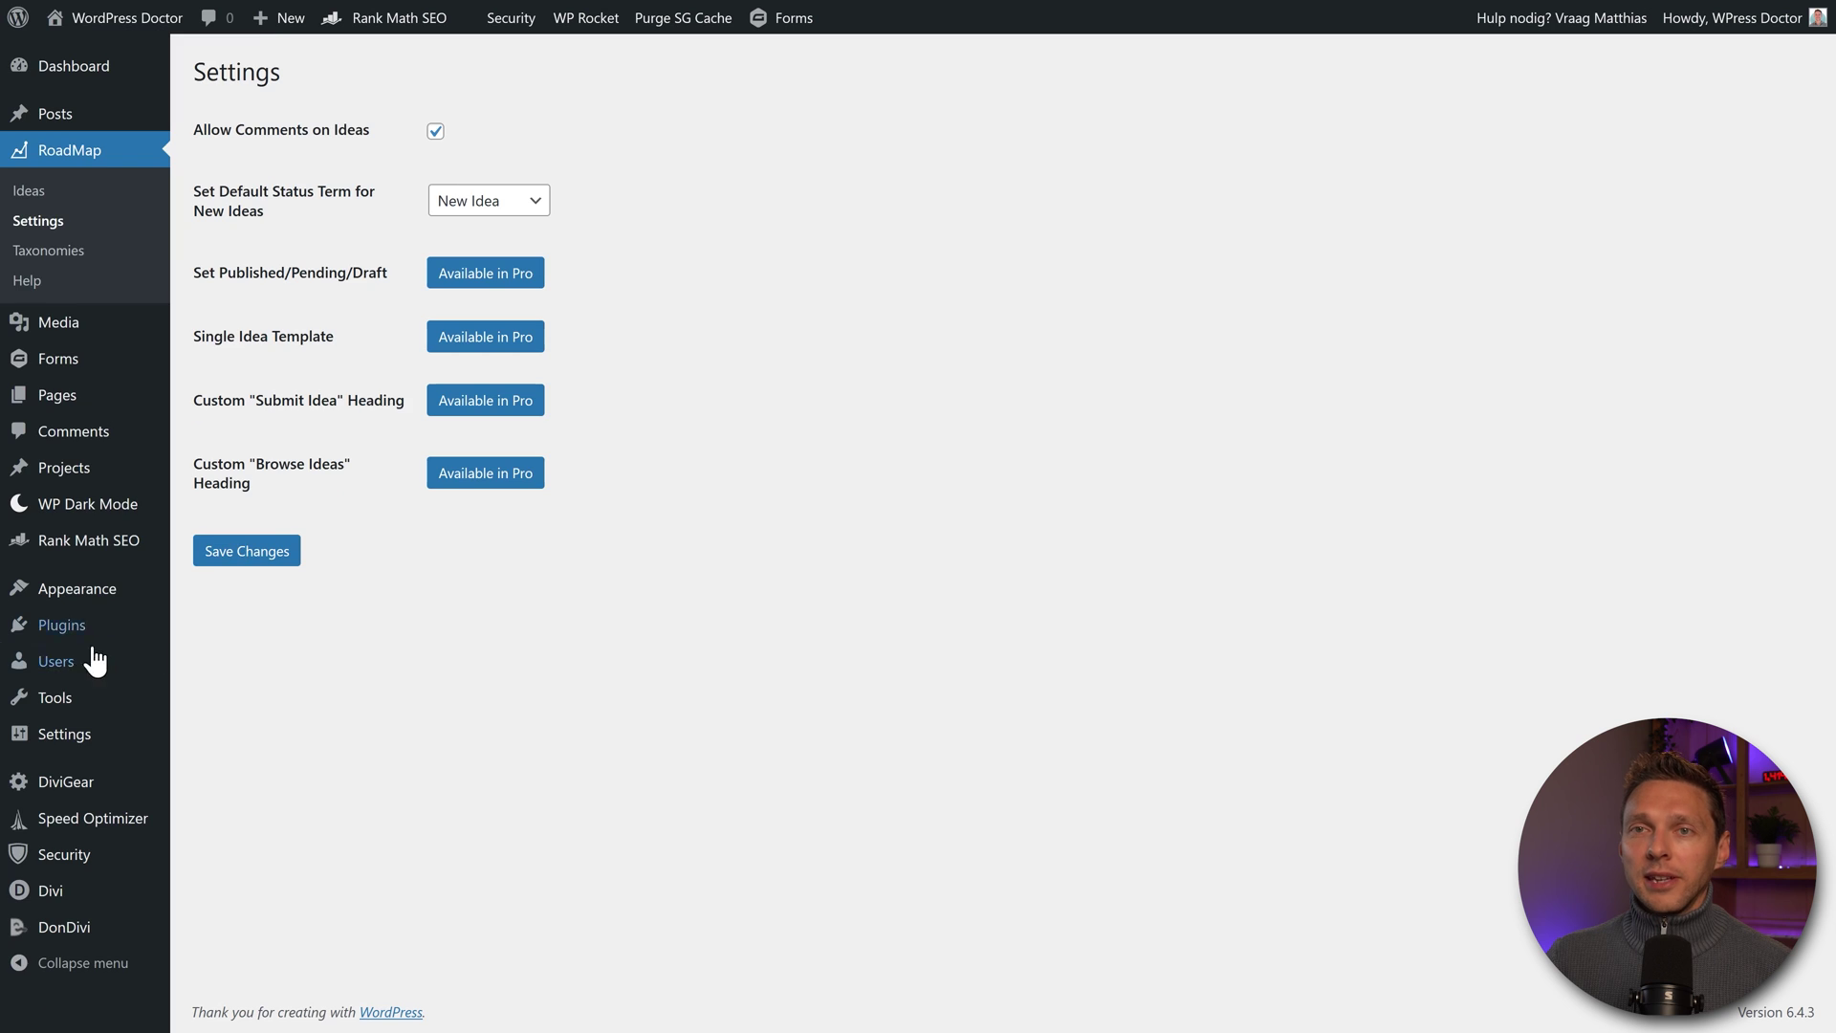
Upload and install RoadMapWP Pro from roadmapwp-pro-2.2.3.1.zip
mouse_move(66, 627)
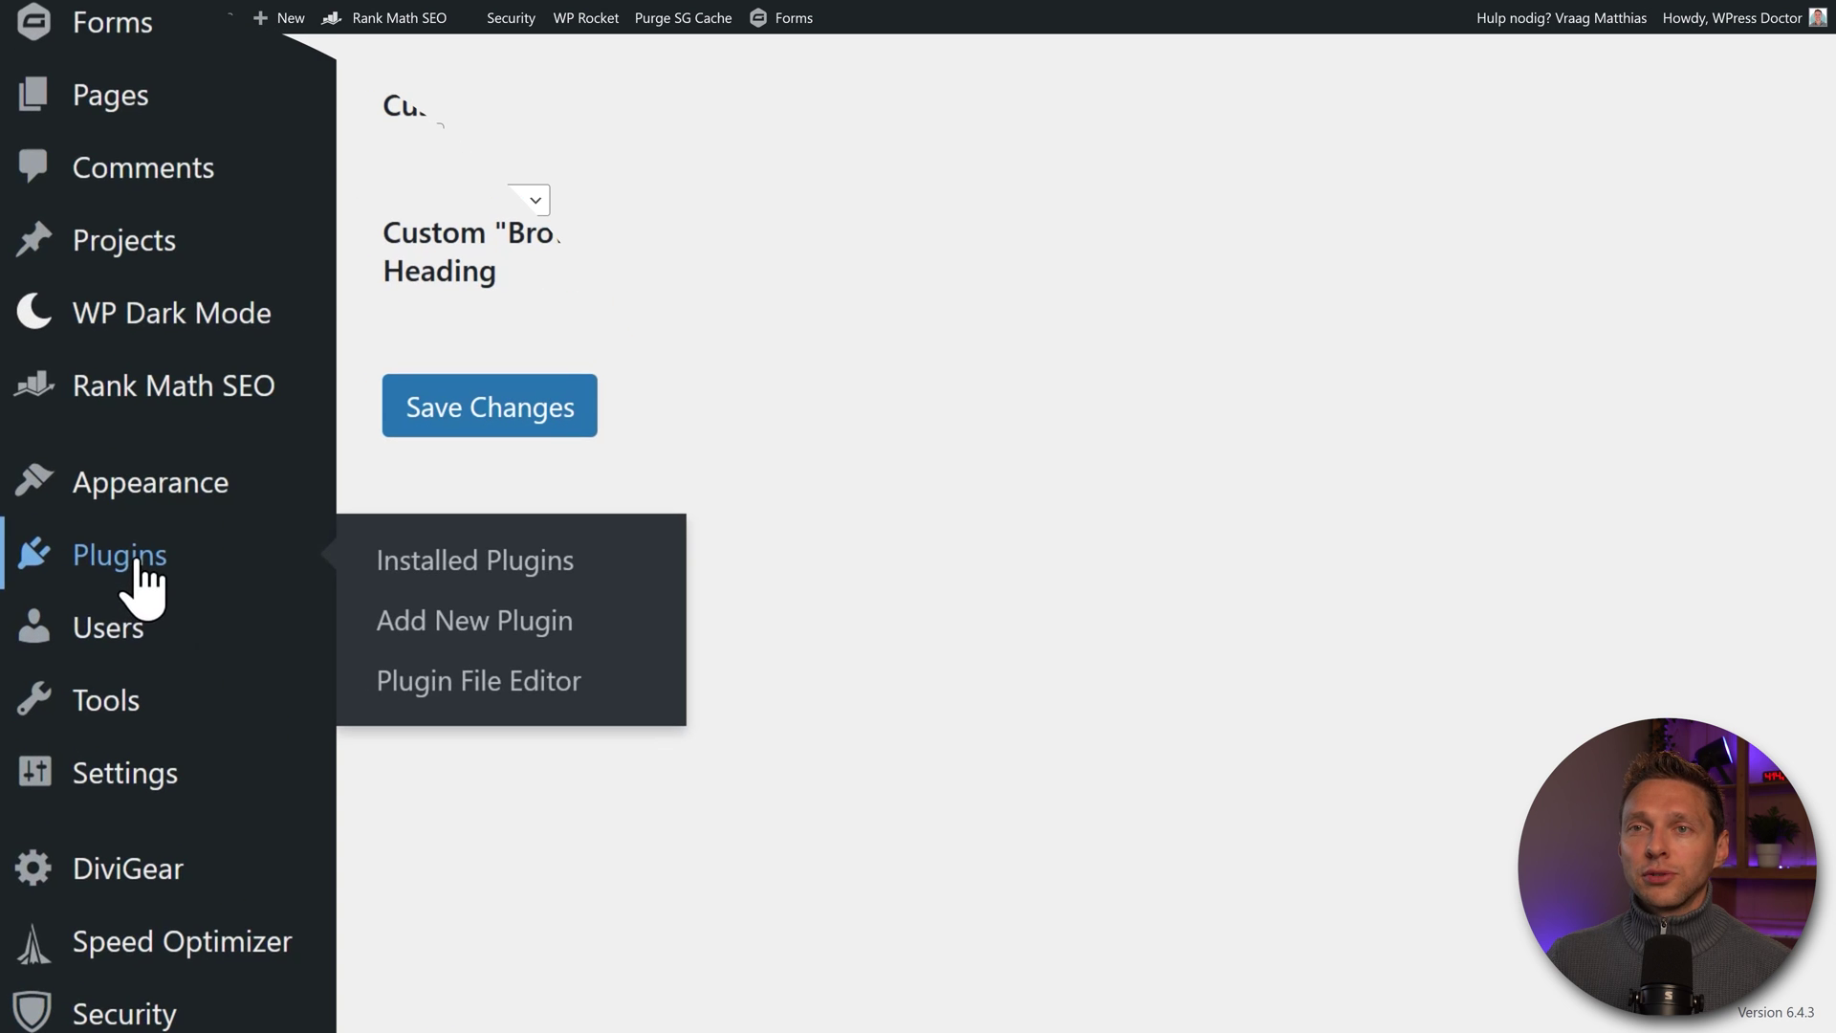
click(452, 621)
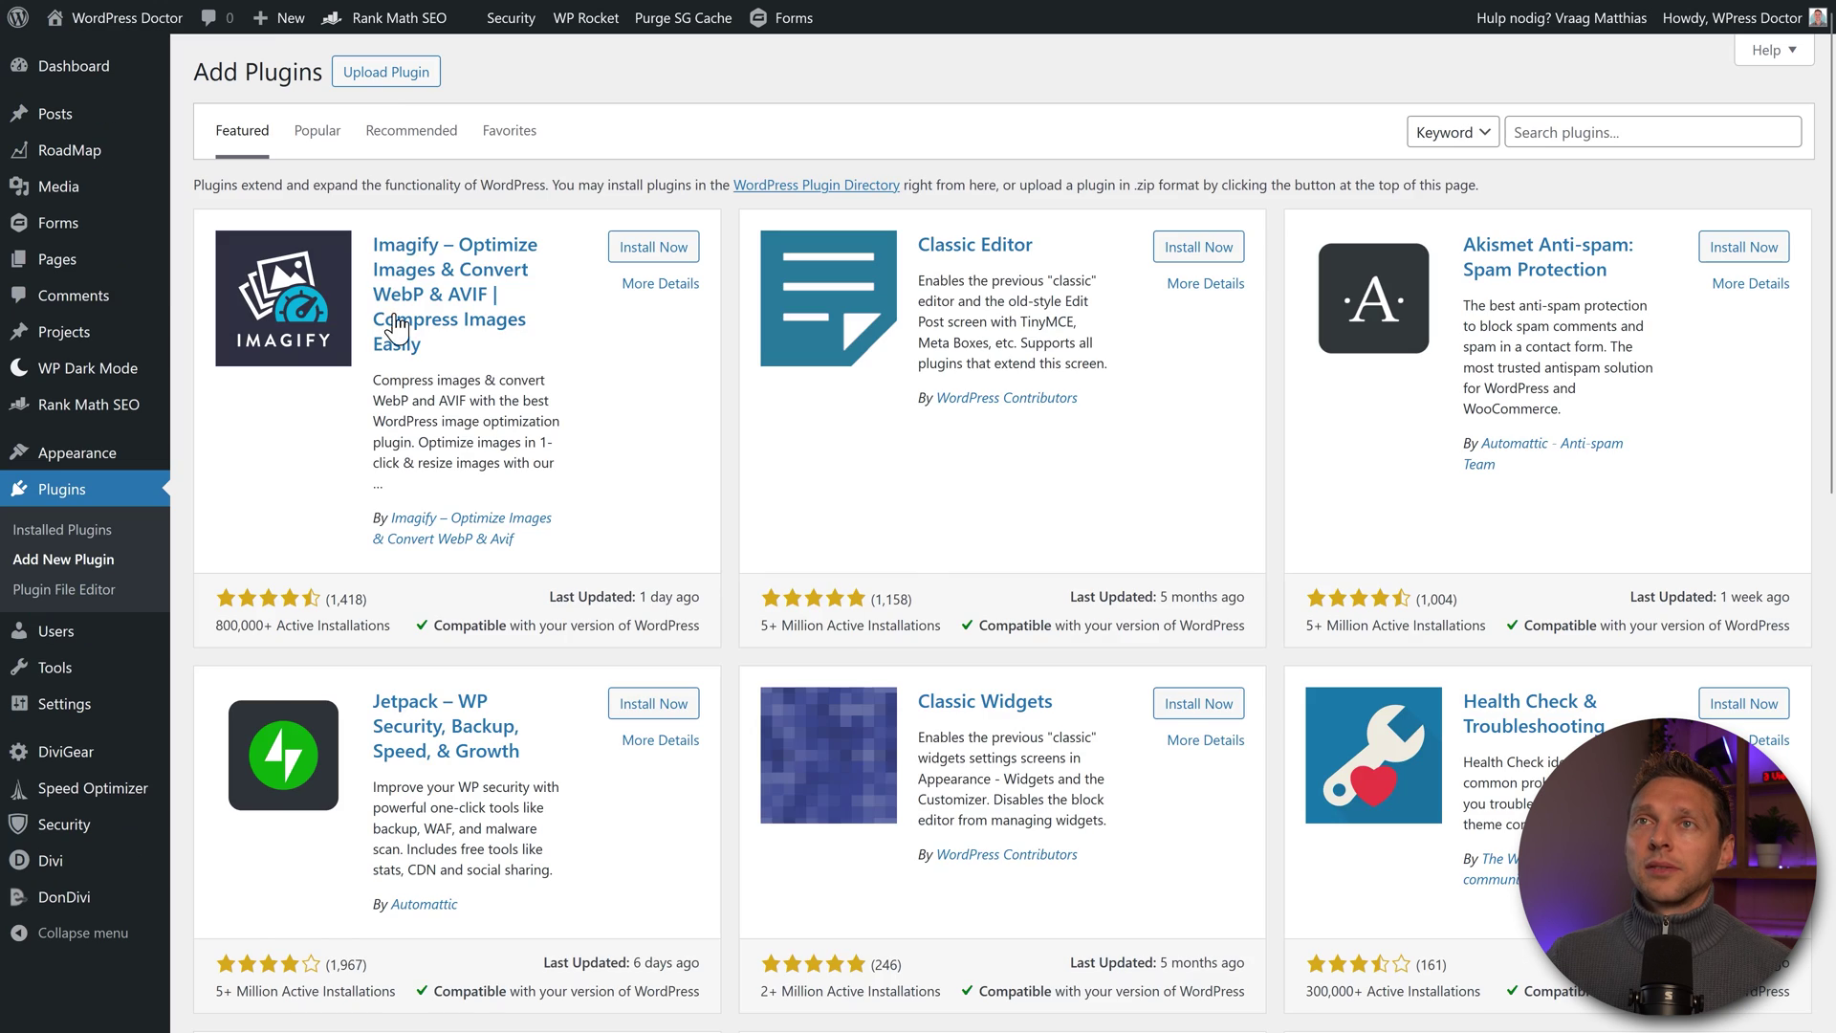
click(392, 73)
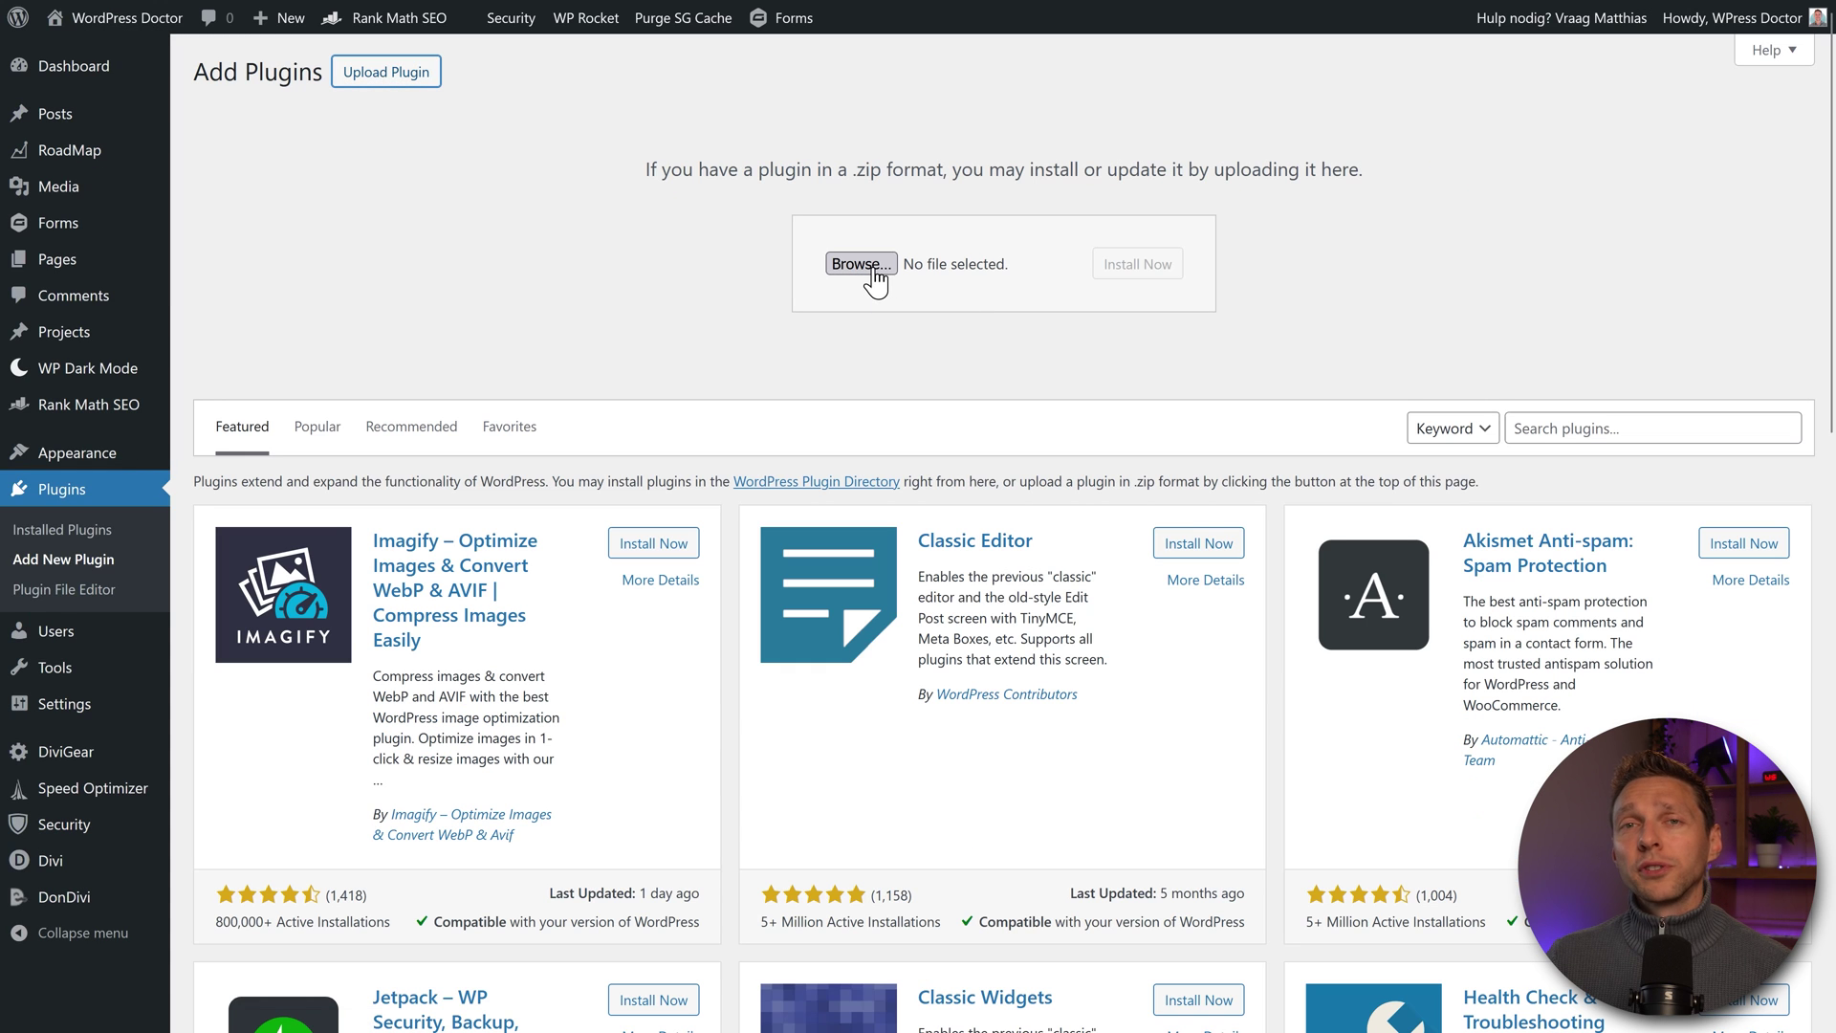
click(861, 263)
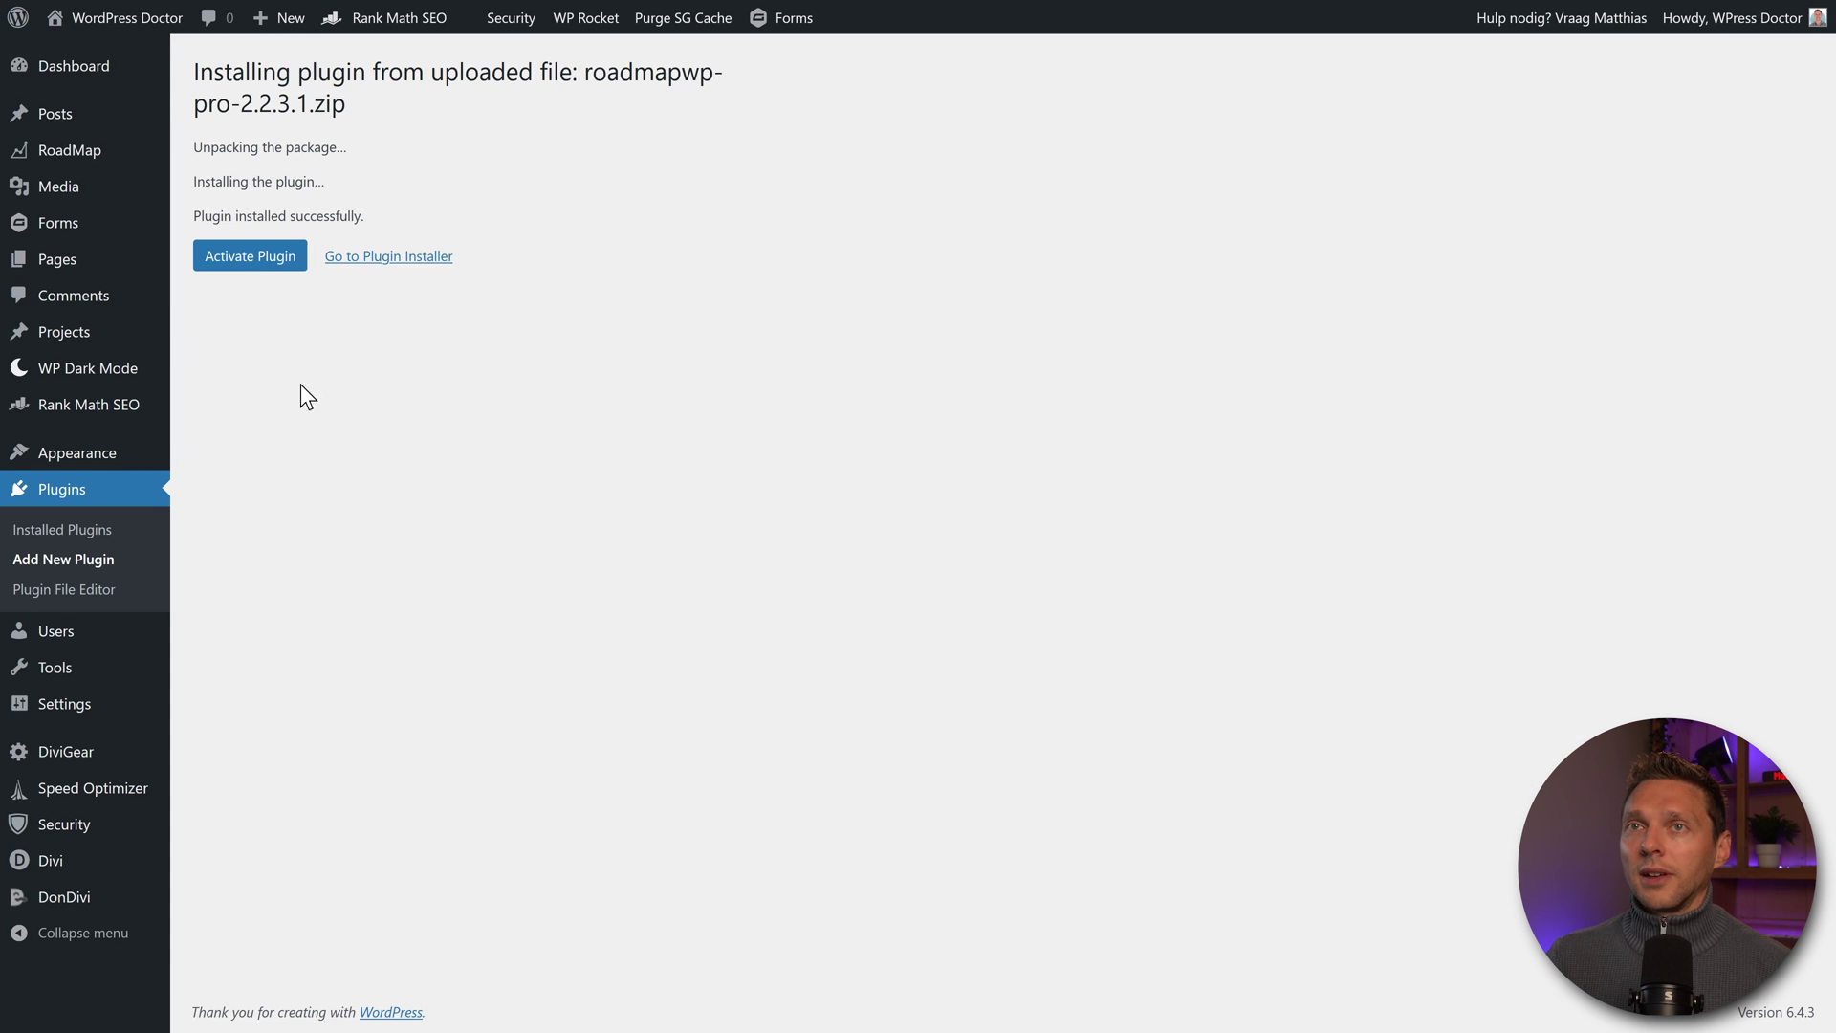
click(258, 272)
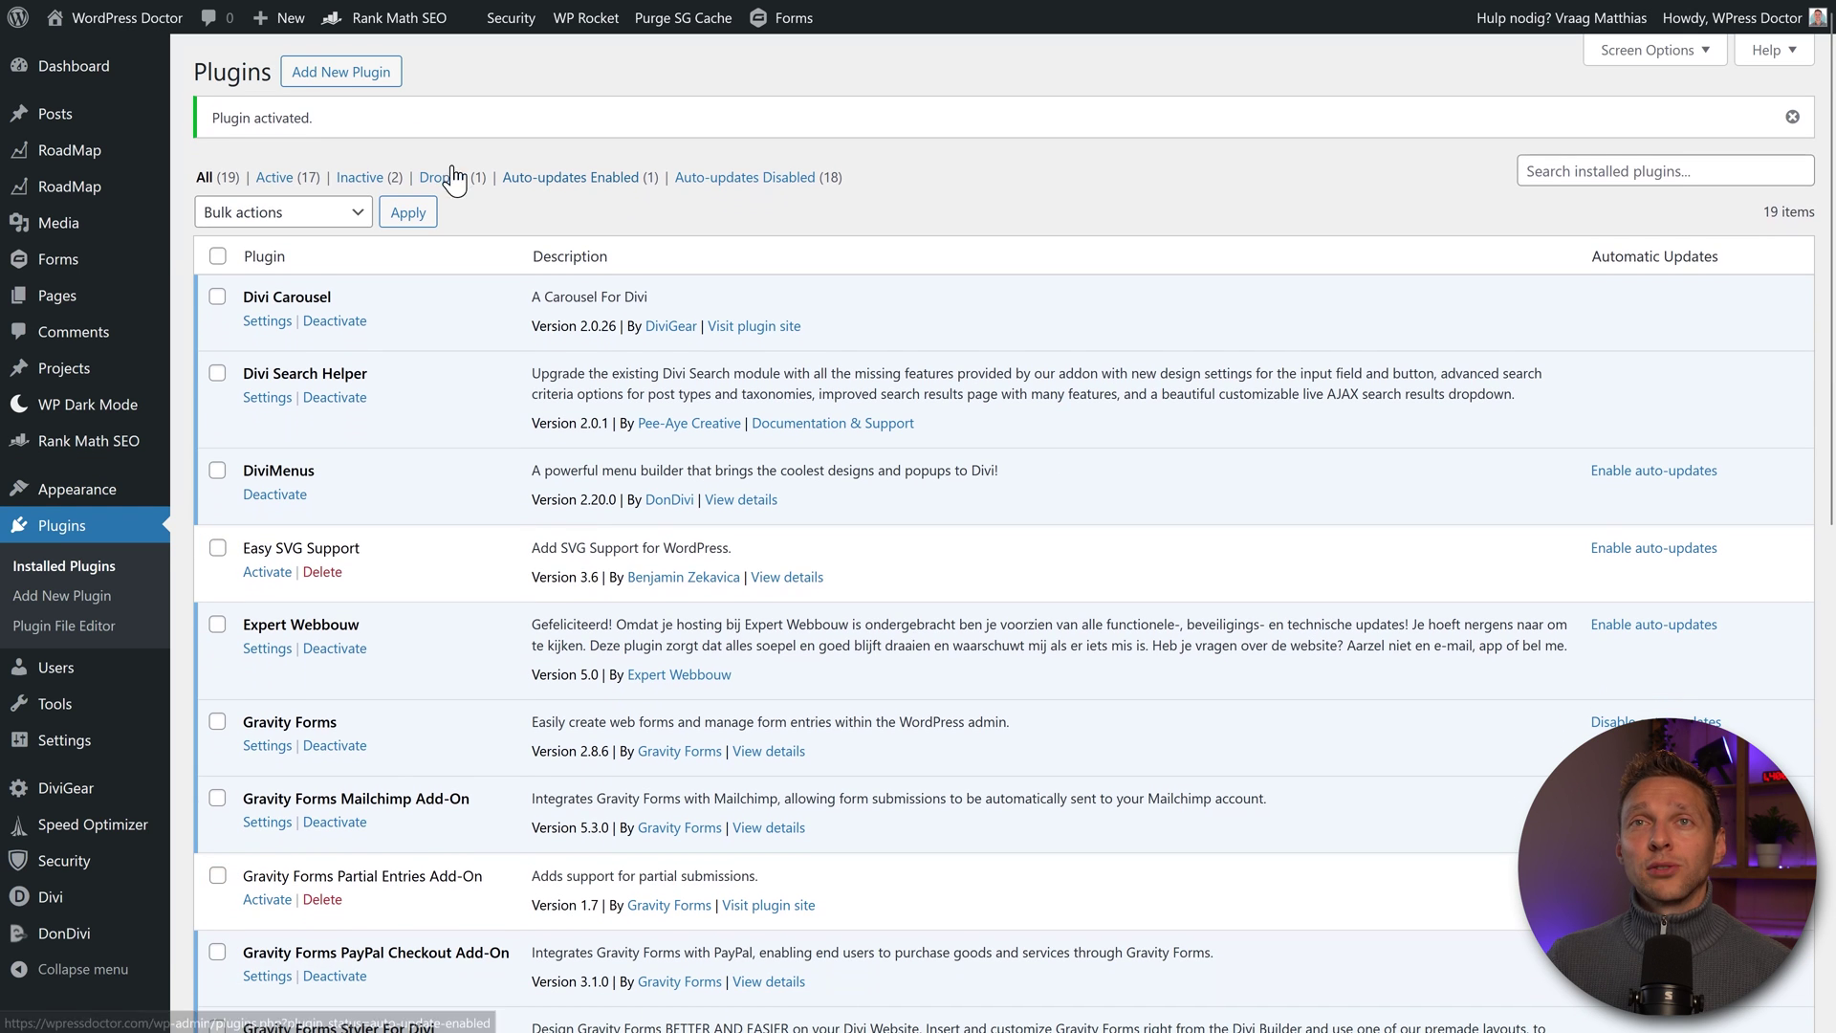
Deactivate and delete the free RoadMapWP plugin
mouse_move(69, 150)
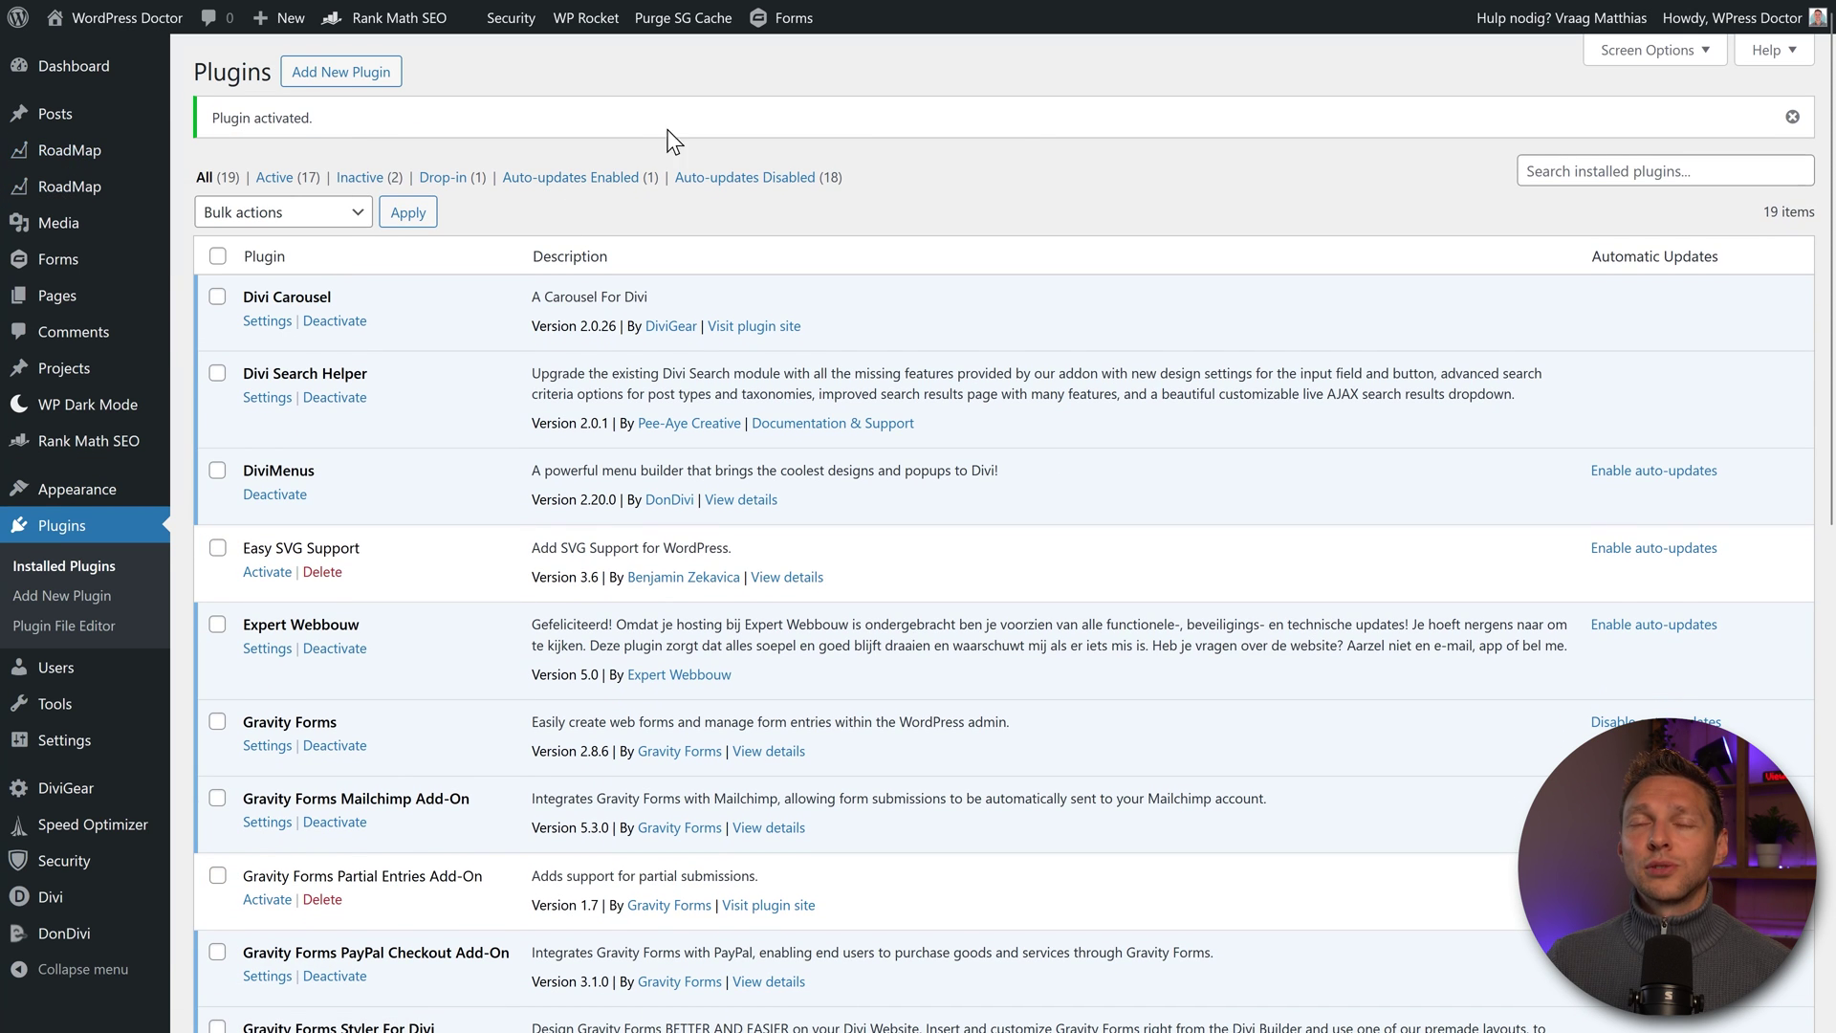
scroll(1025, 143, down, 8)
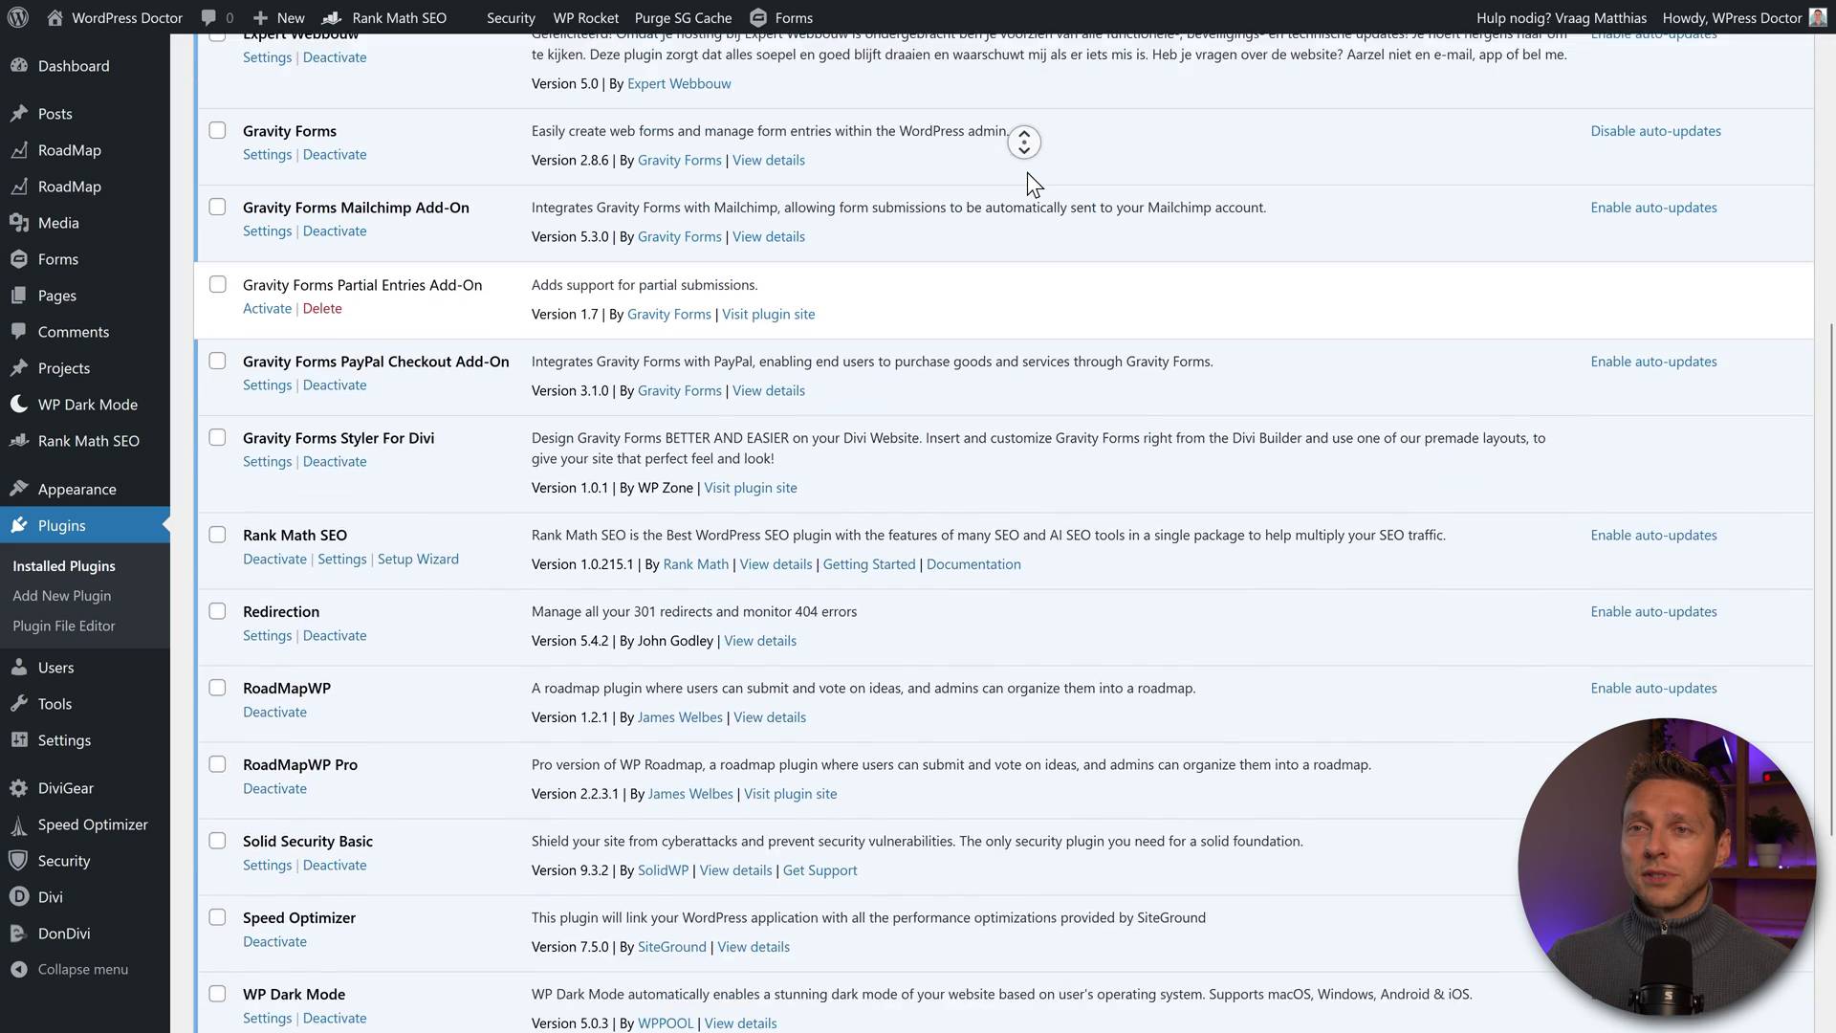
click(280, 564)
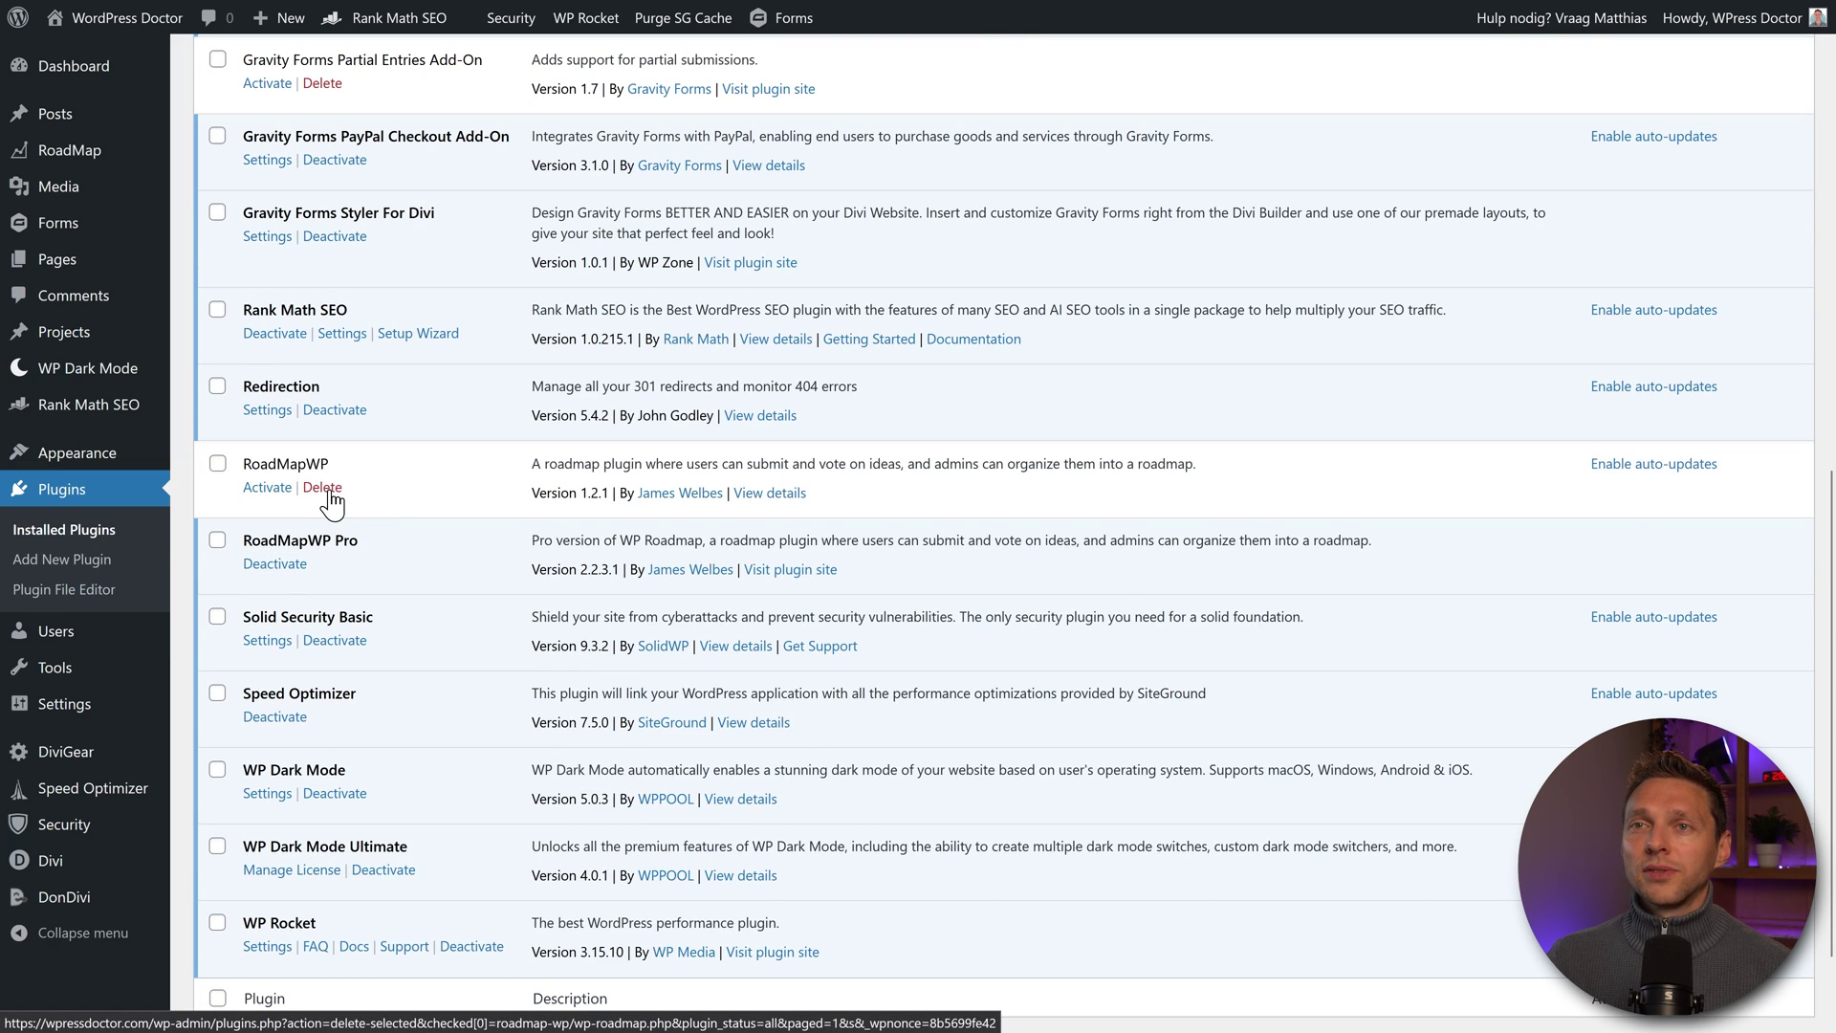
click(323, 487)
Confirm the free plugin's deletion, then set RoadMap settings so new ideas publish immediately, and save
key(Return)
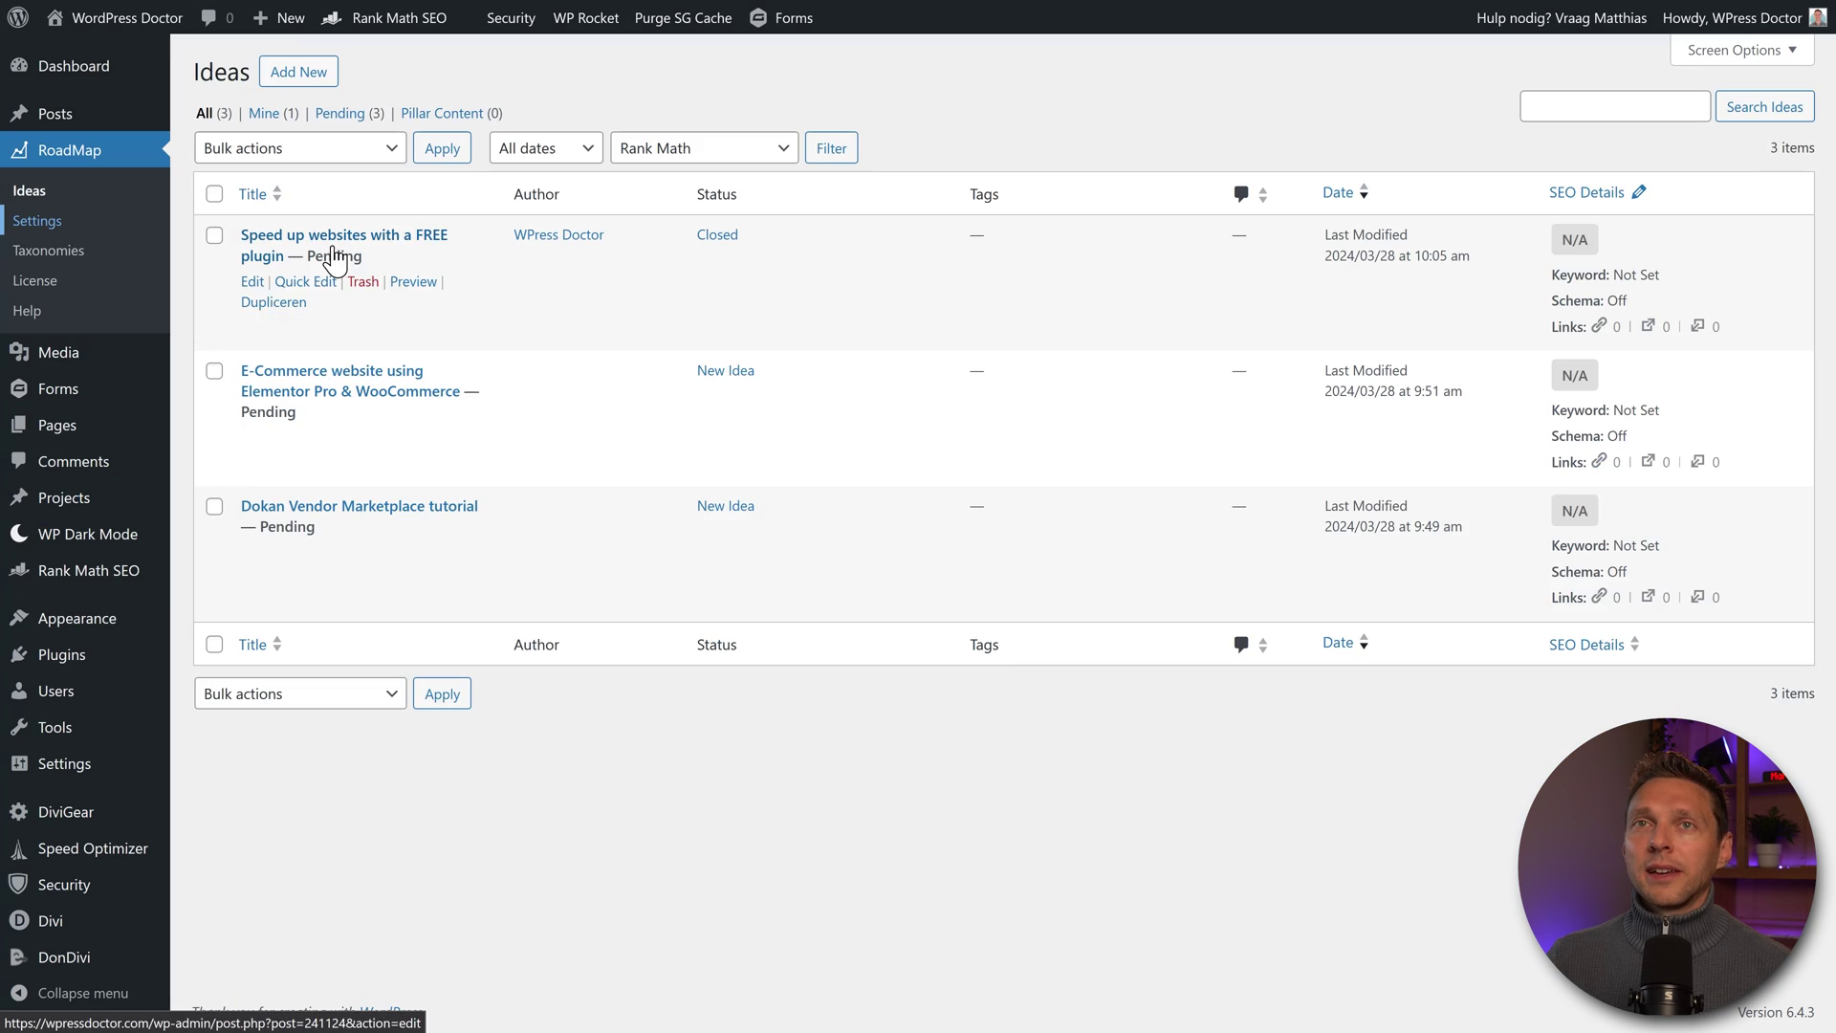
click(38, 221)
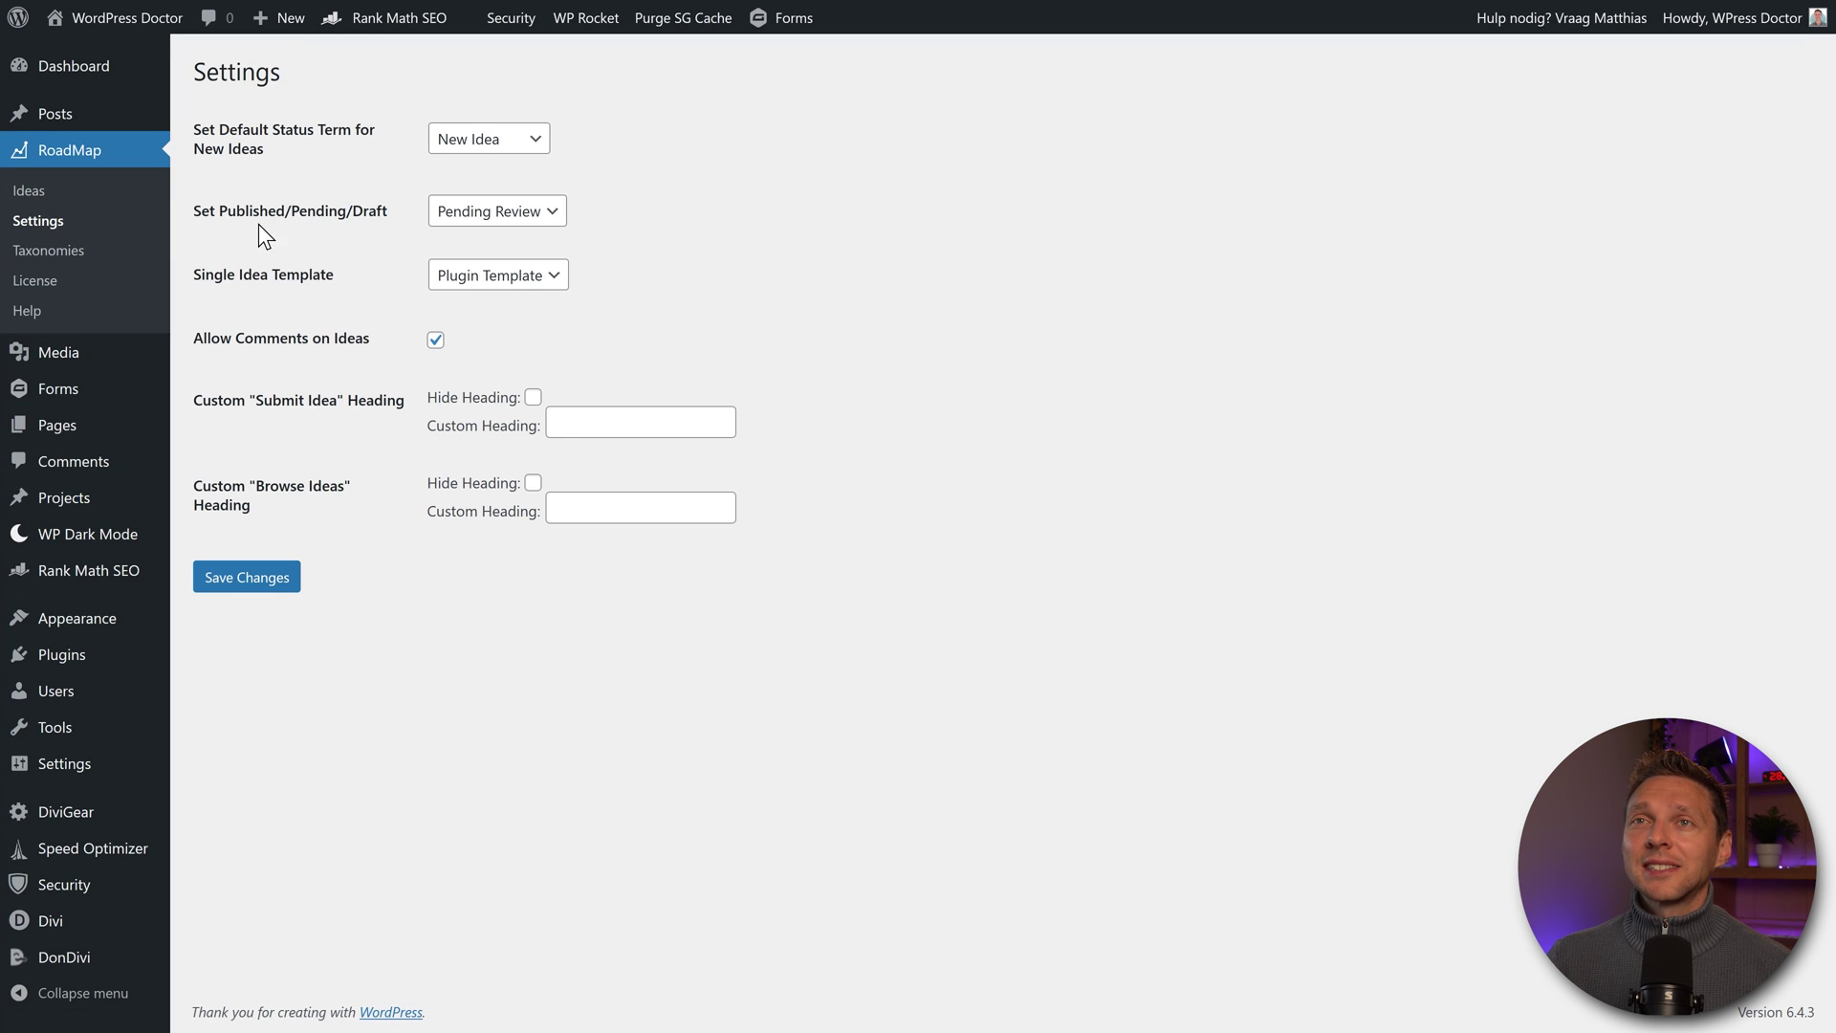
click(475, 215)
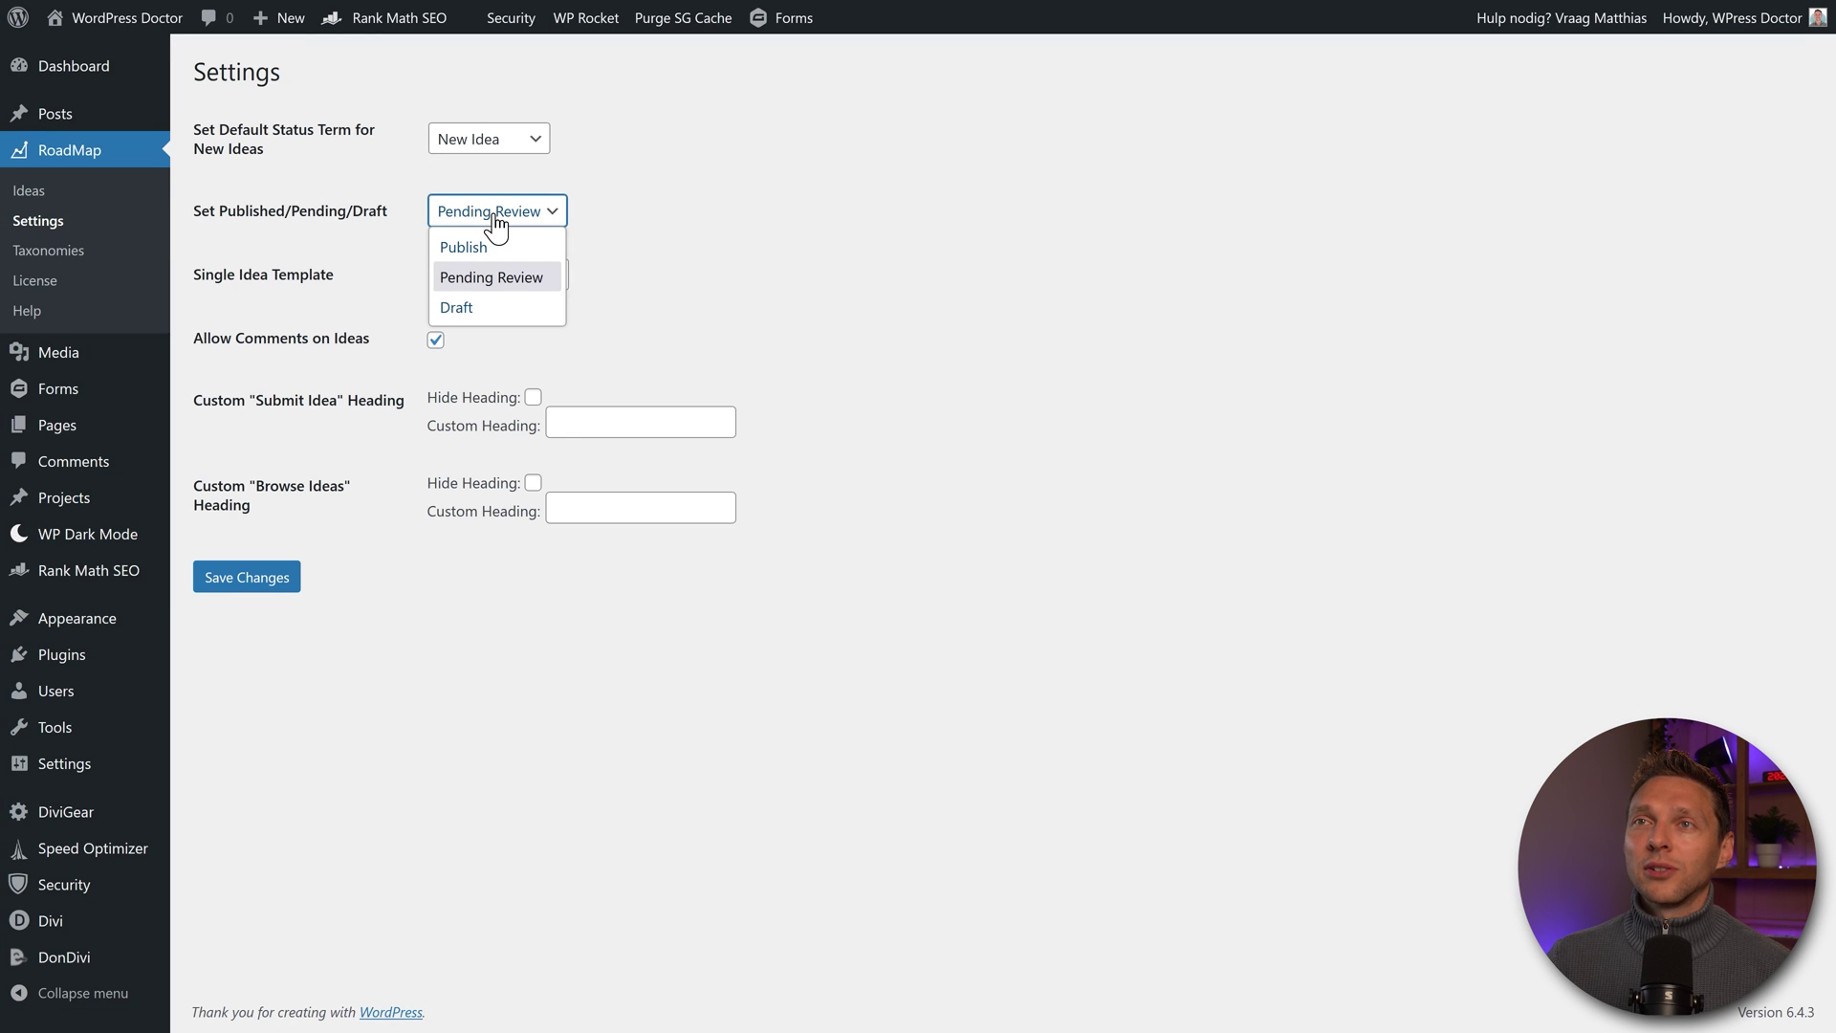
click(482, 249)
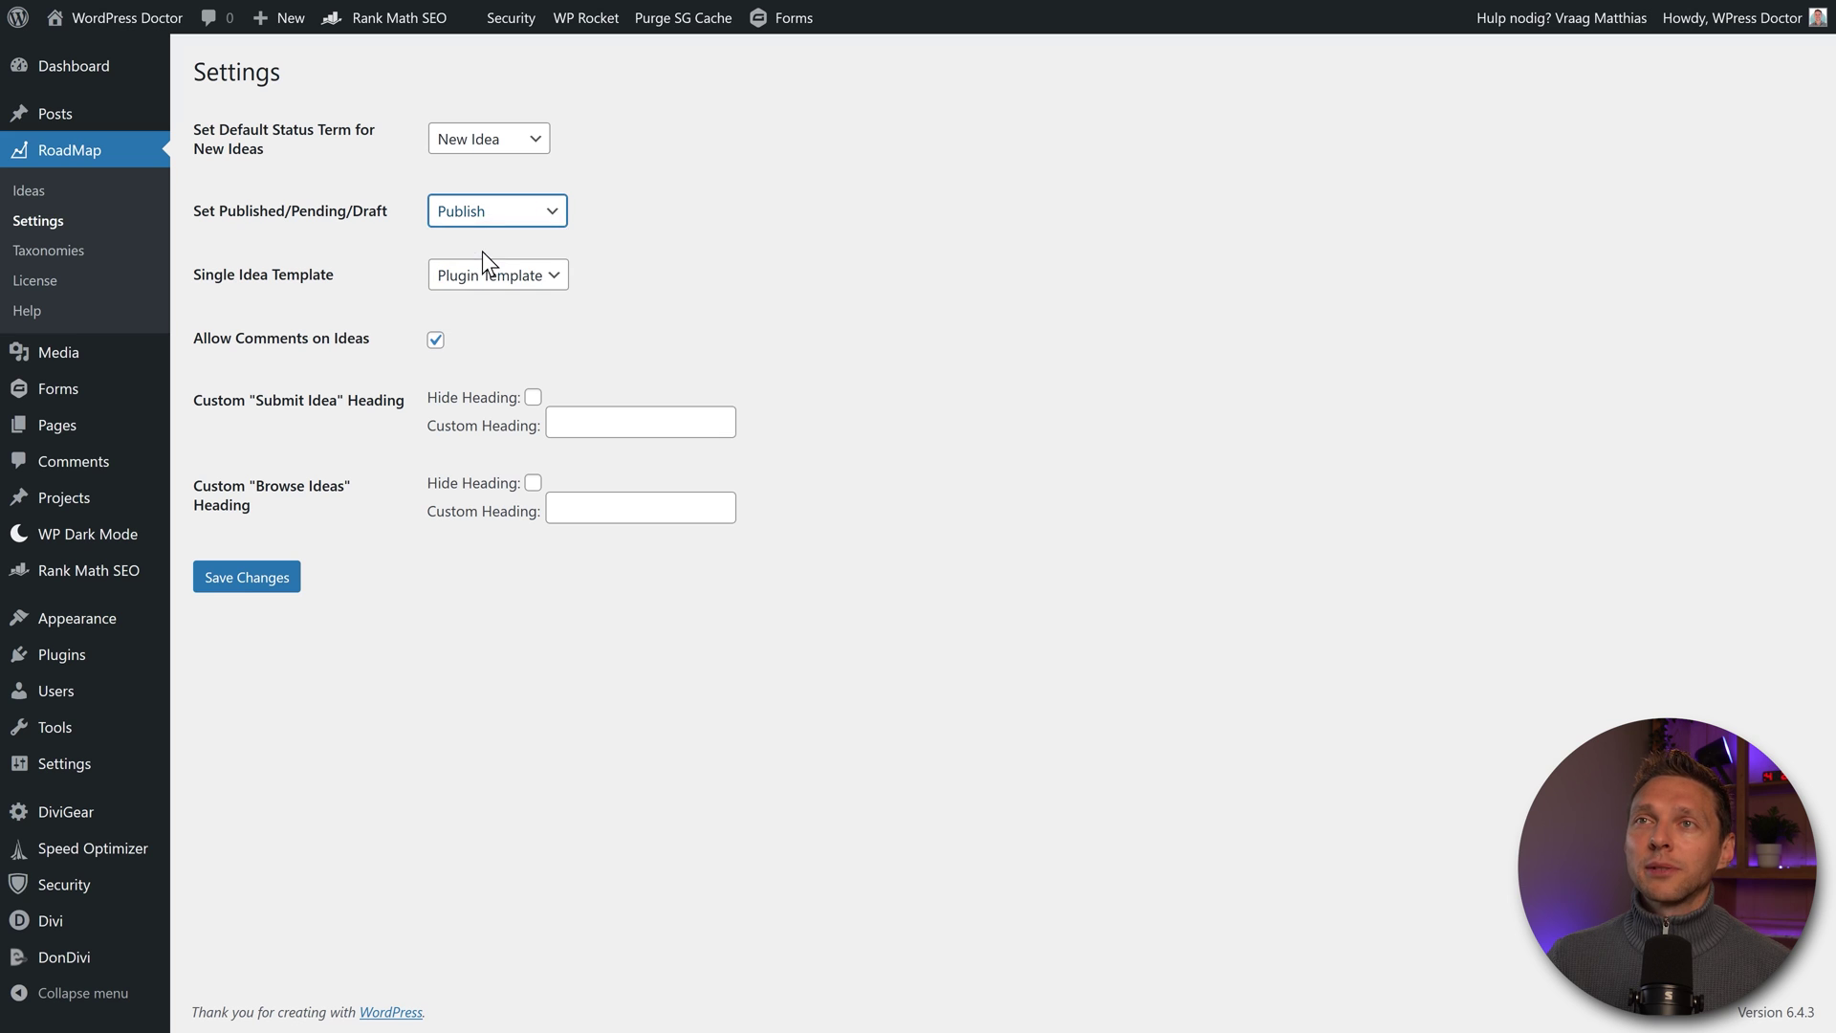
click(247, 580)
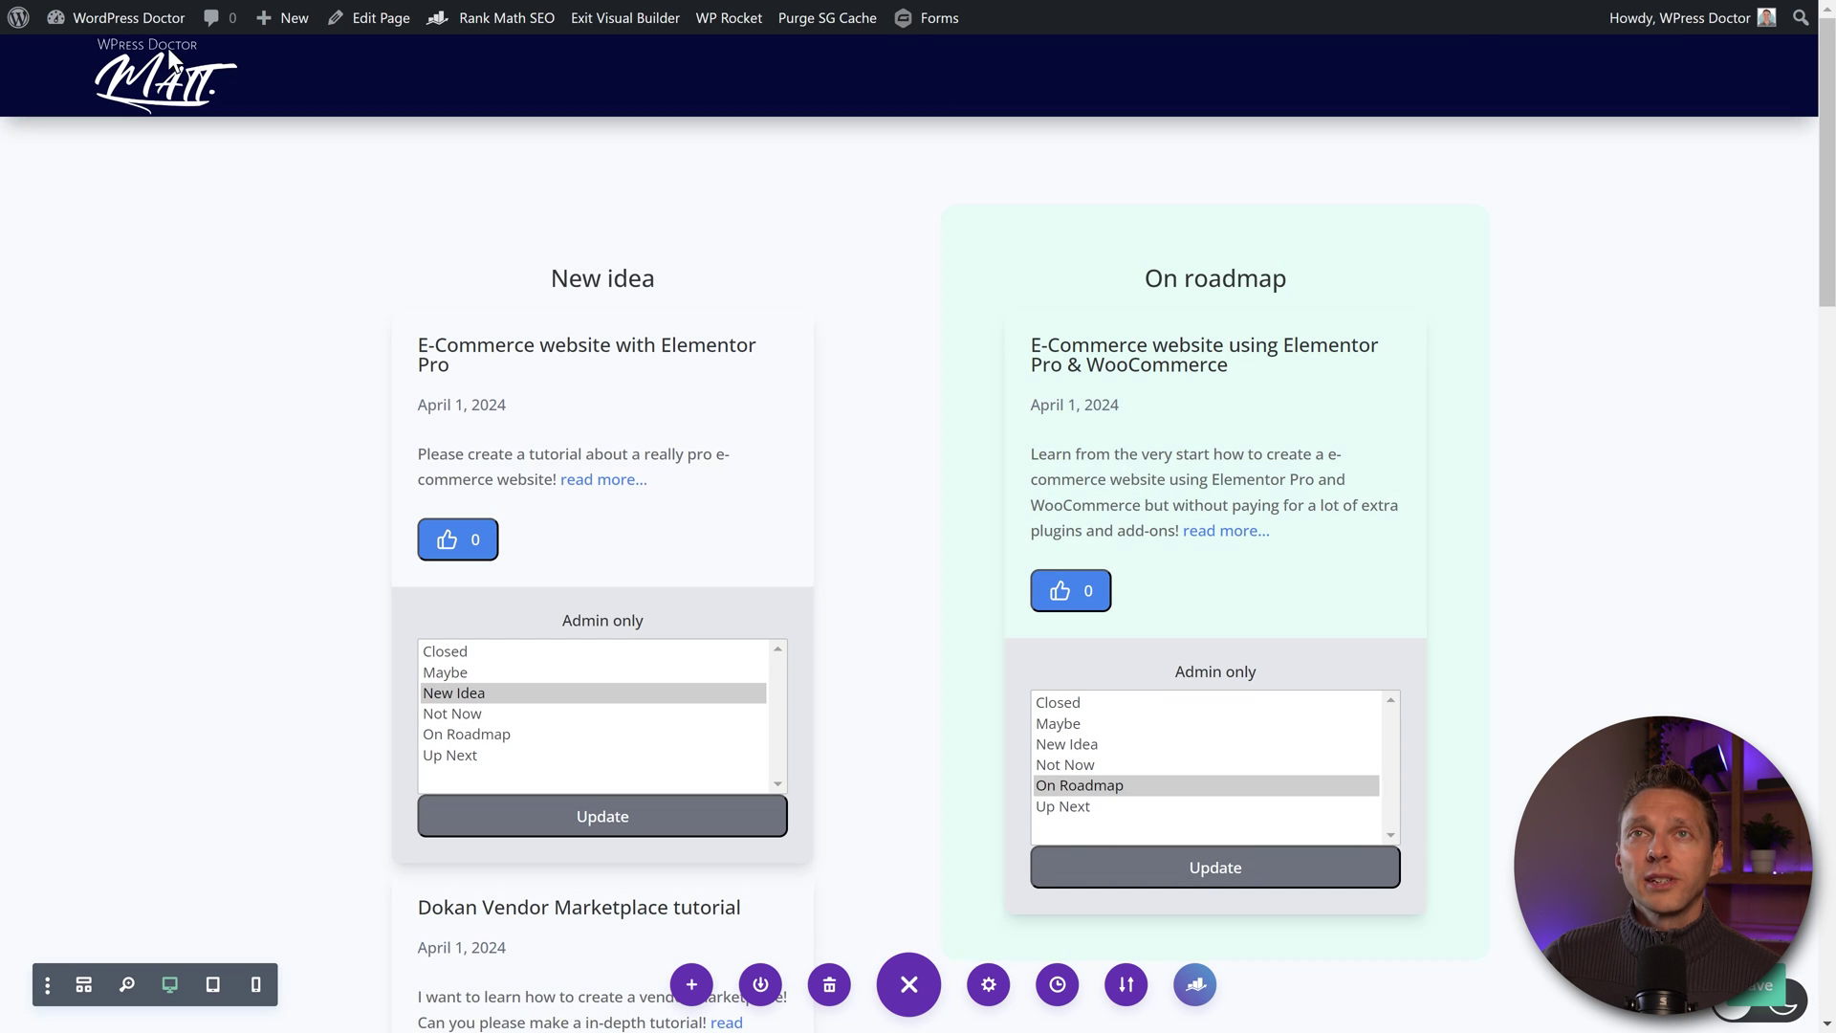
In the Customizer's Roadmap Global Styles, set the vote button background to #05083d
mouse_move(116, 17)
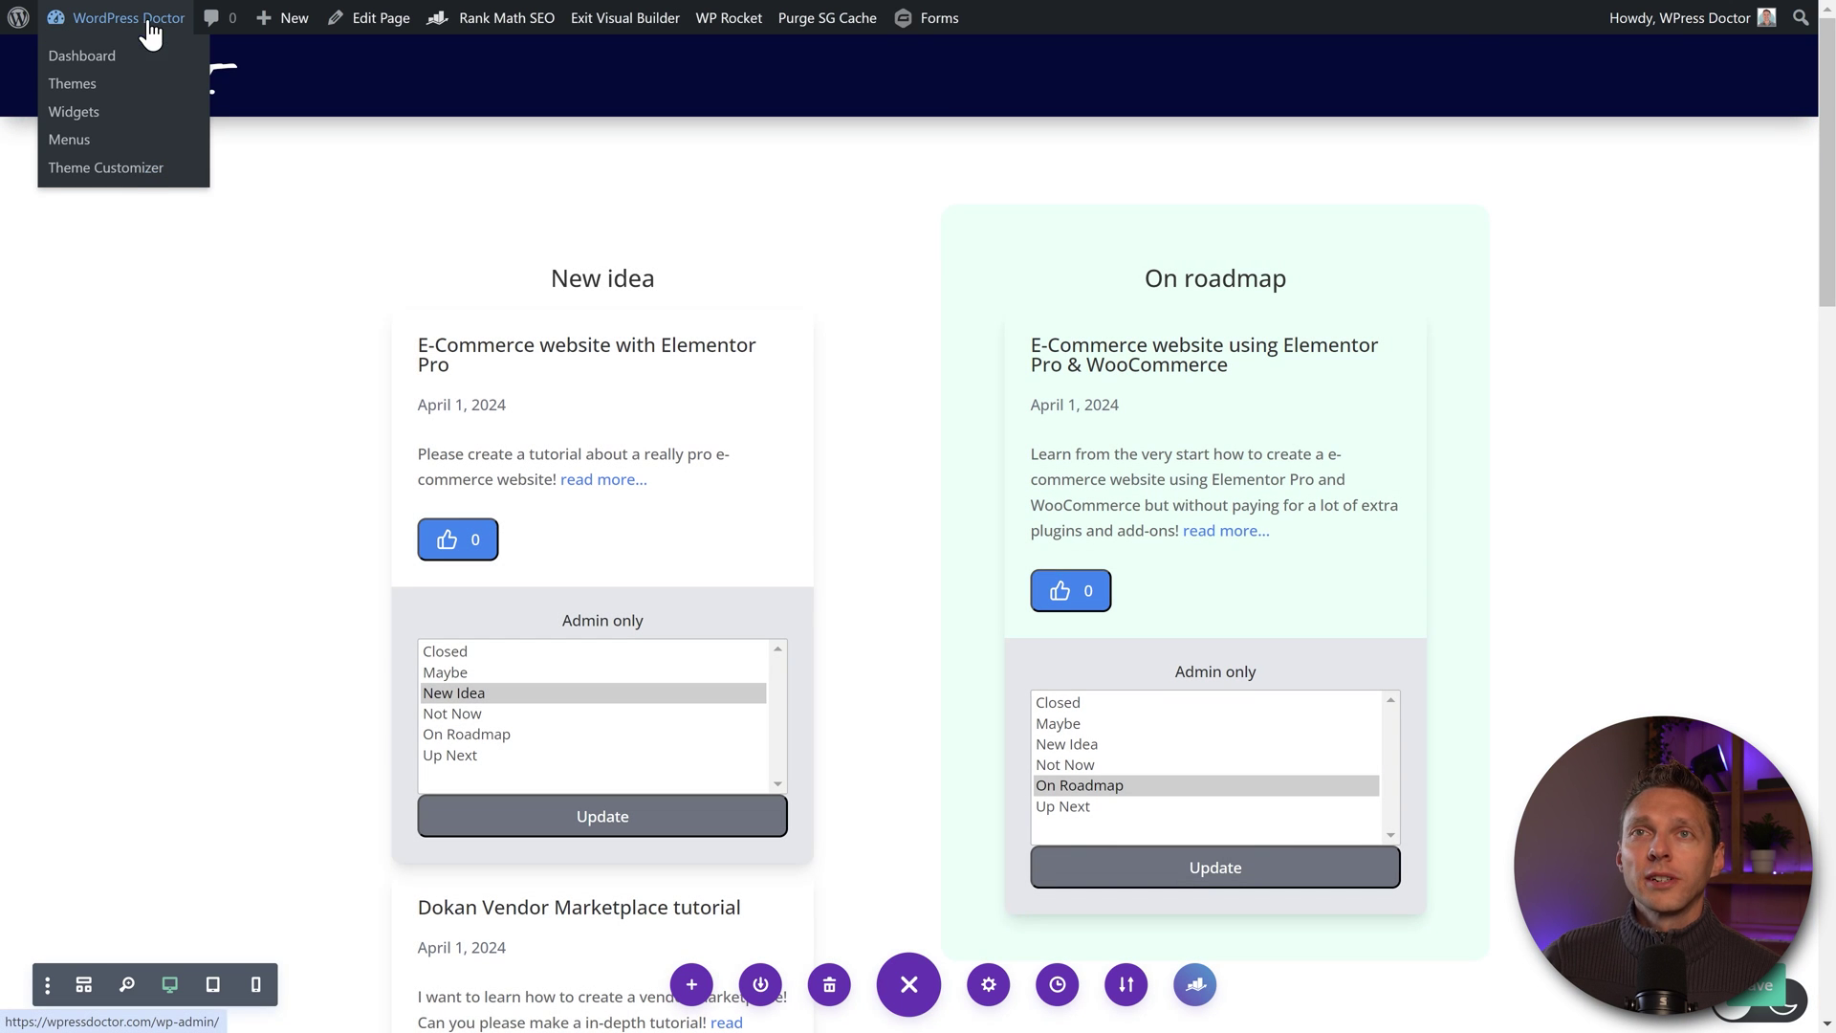
click(127, 175)
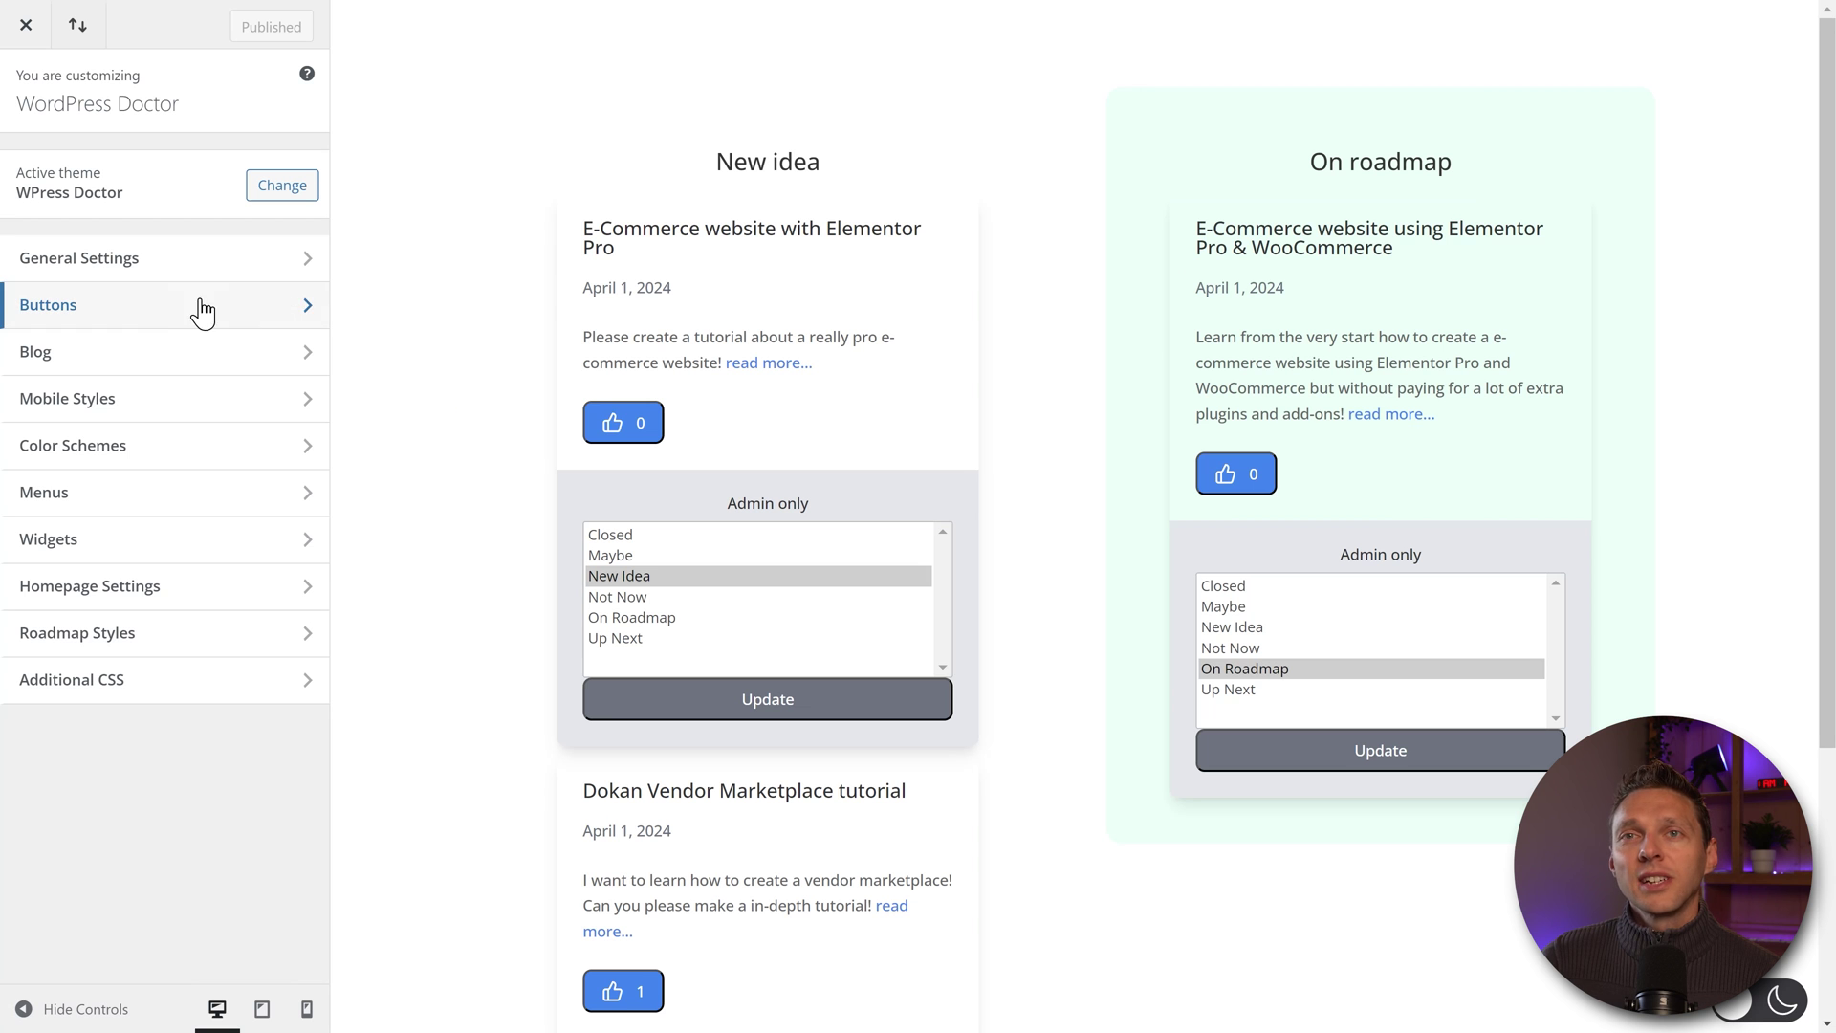
click(118, 651)
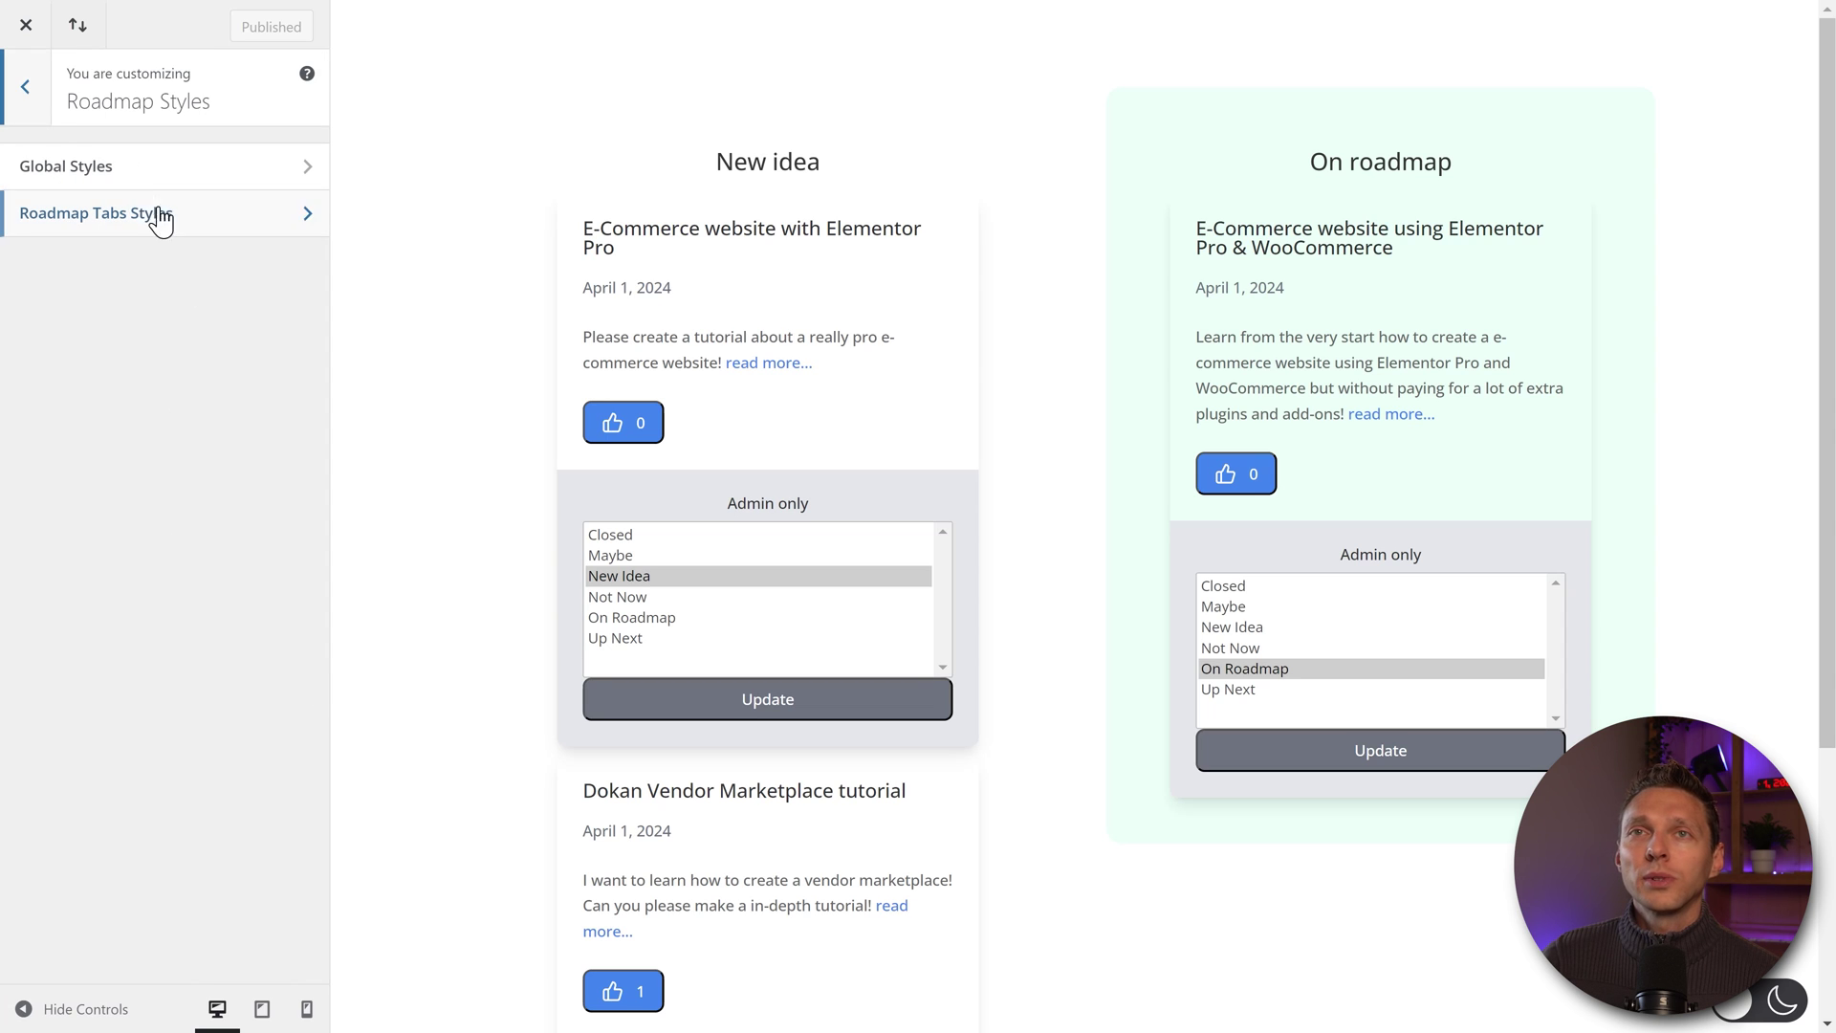
click(125, 182)
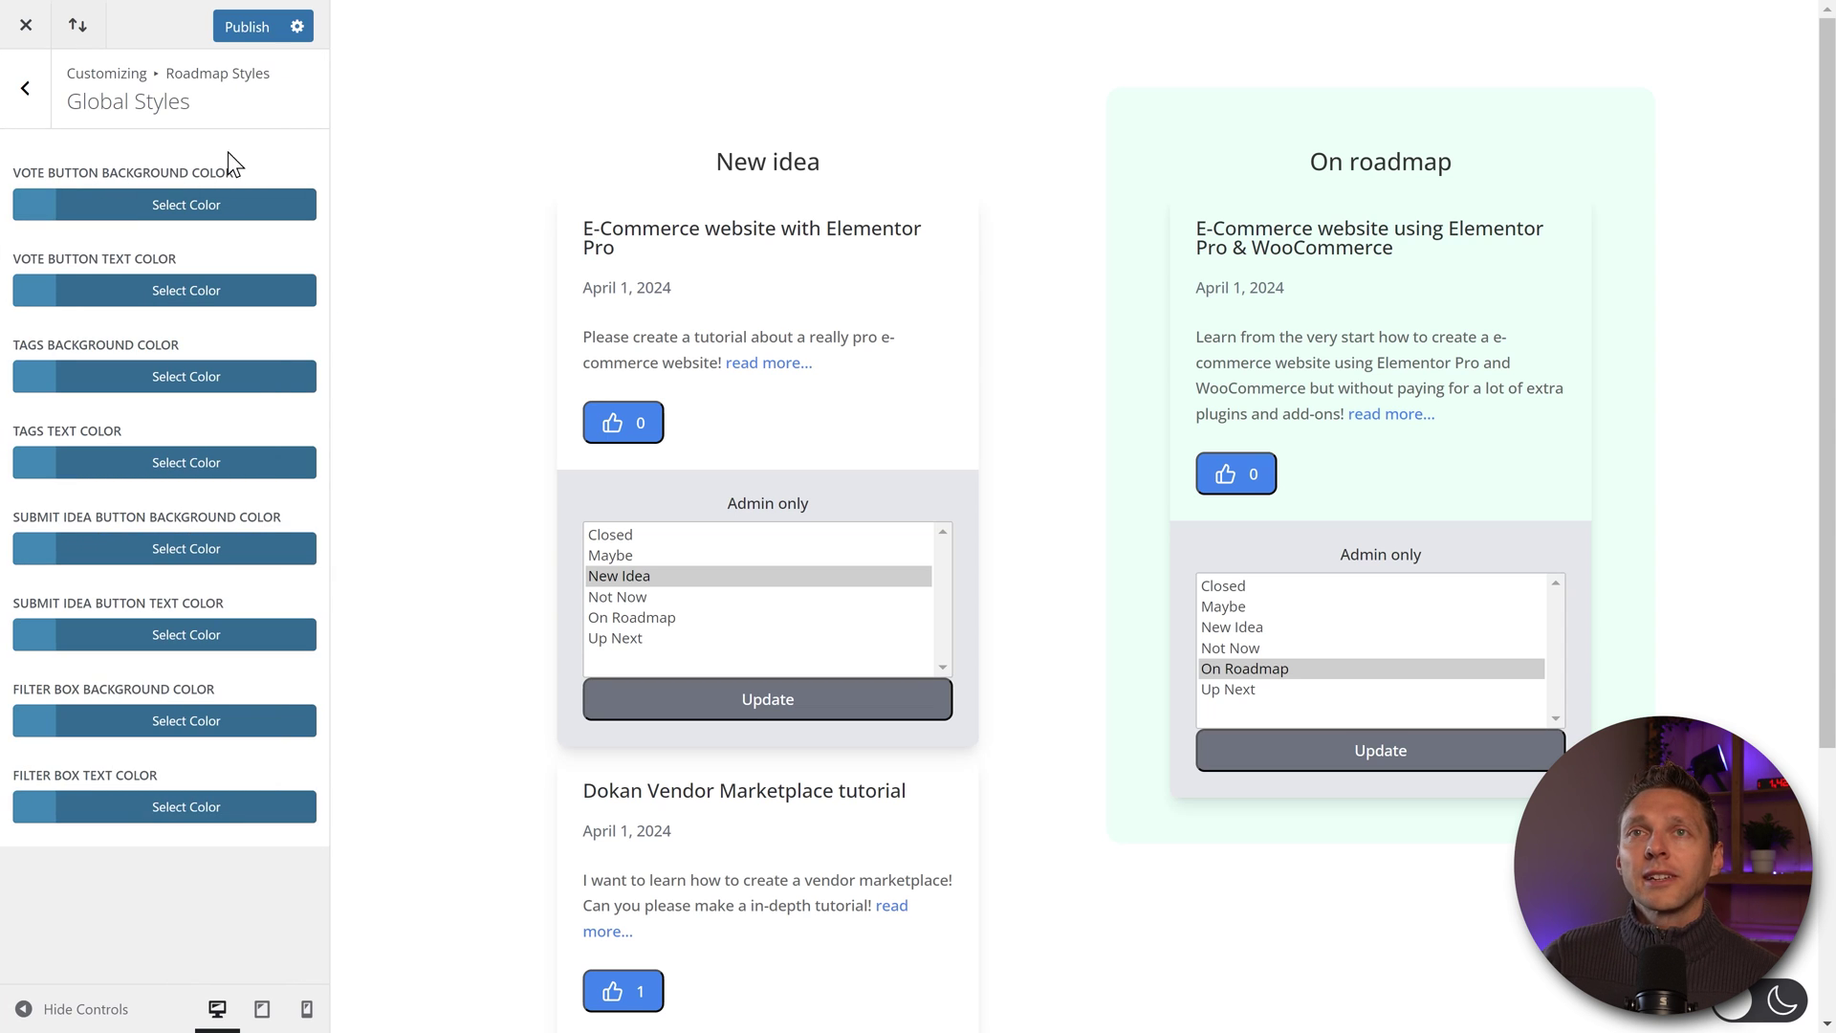
click(165, 207)
click(64, 253)
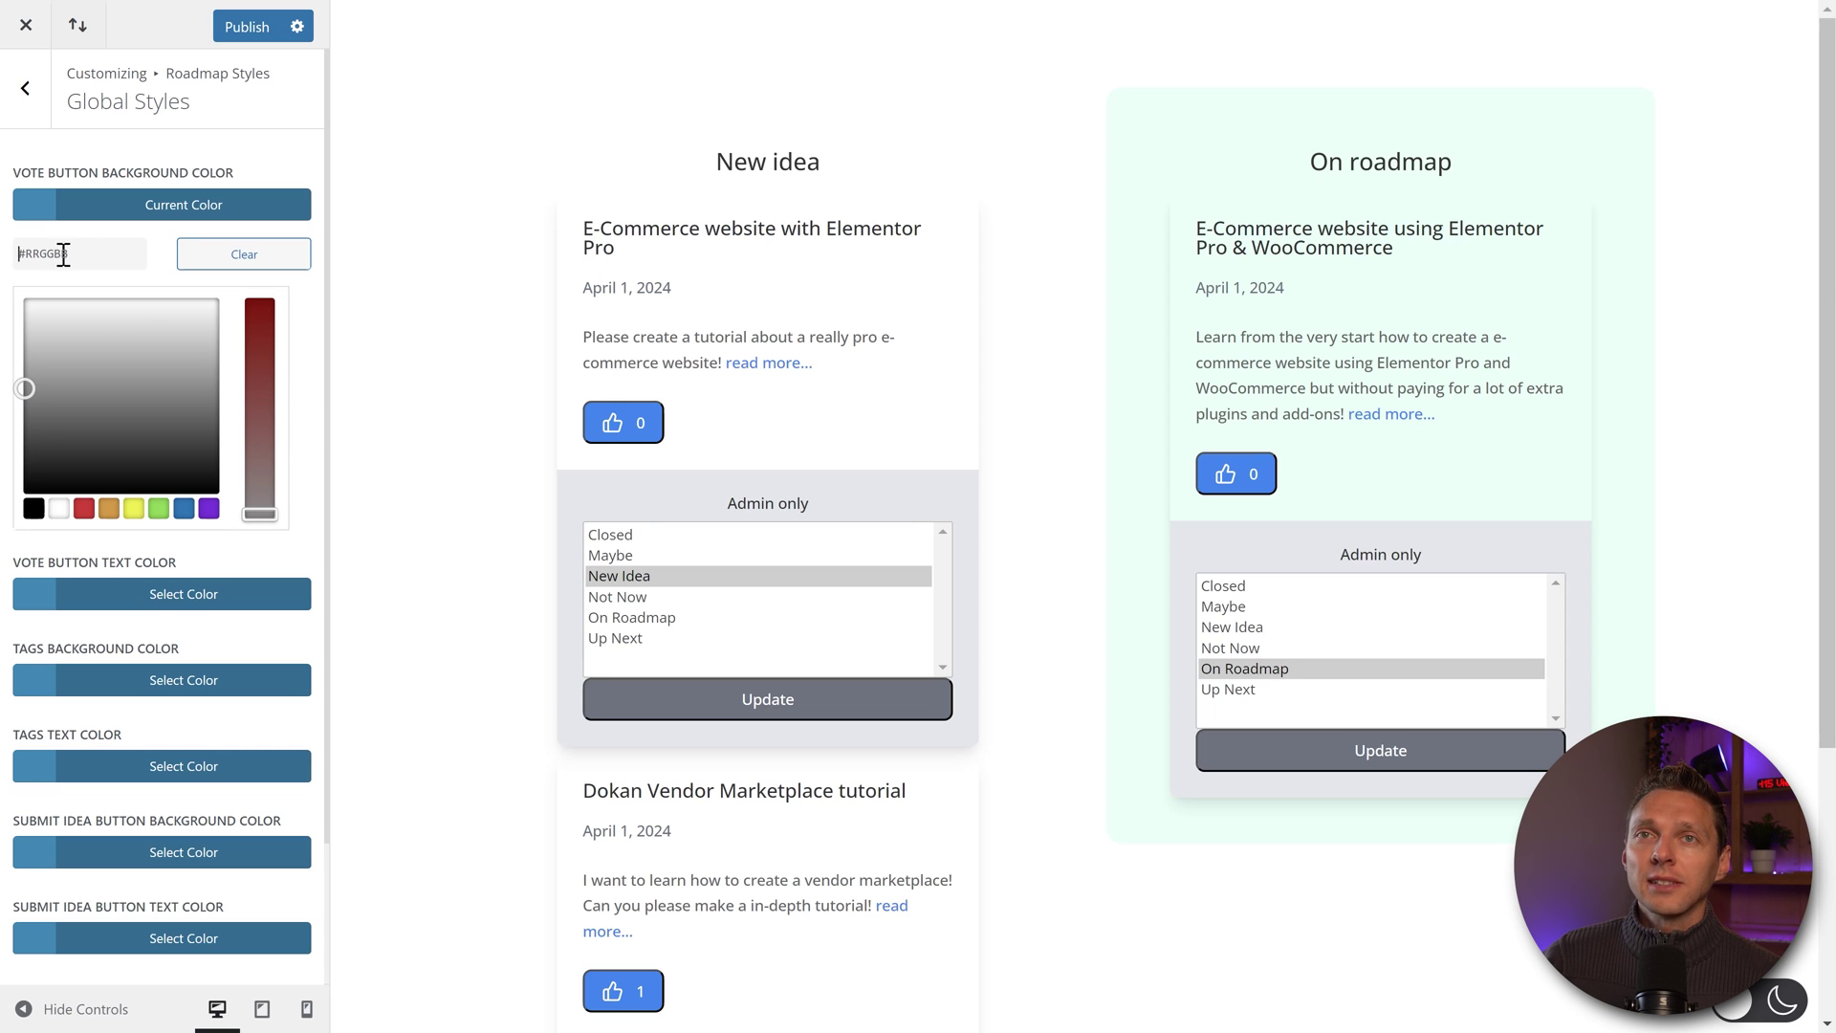
text(#05083d)
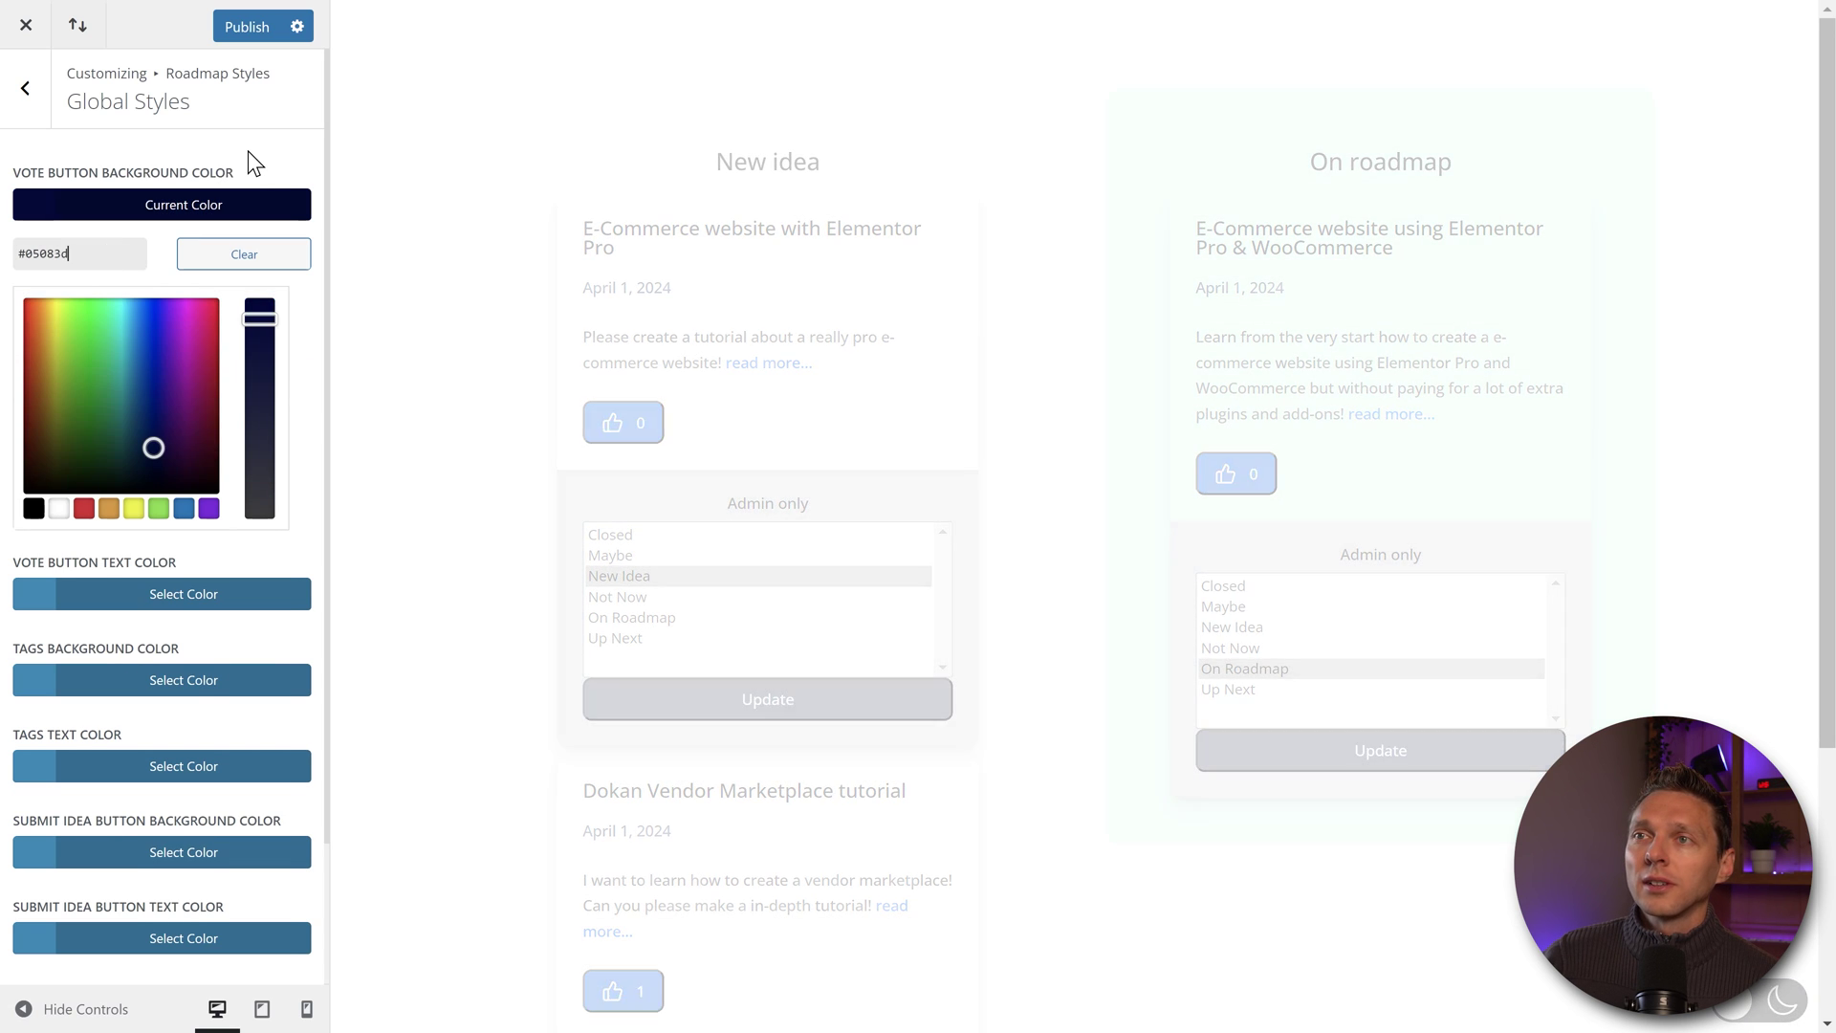
click(246, 156)
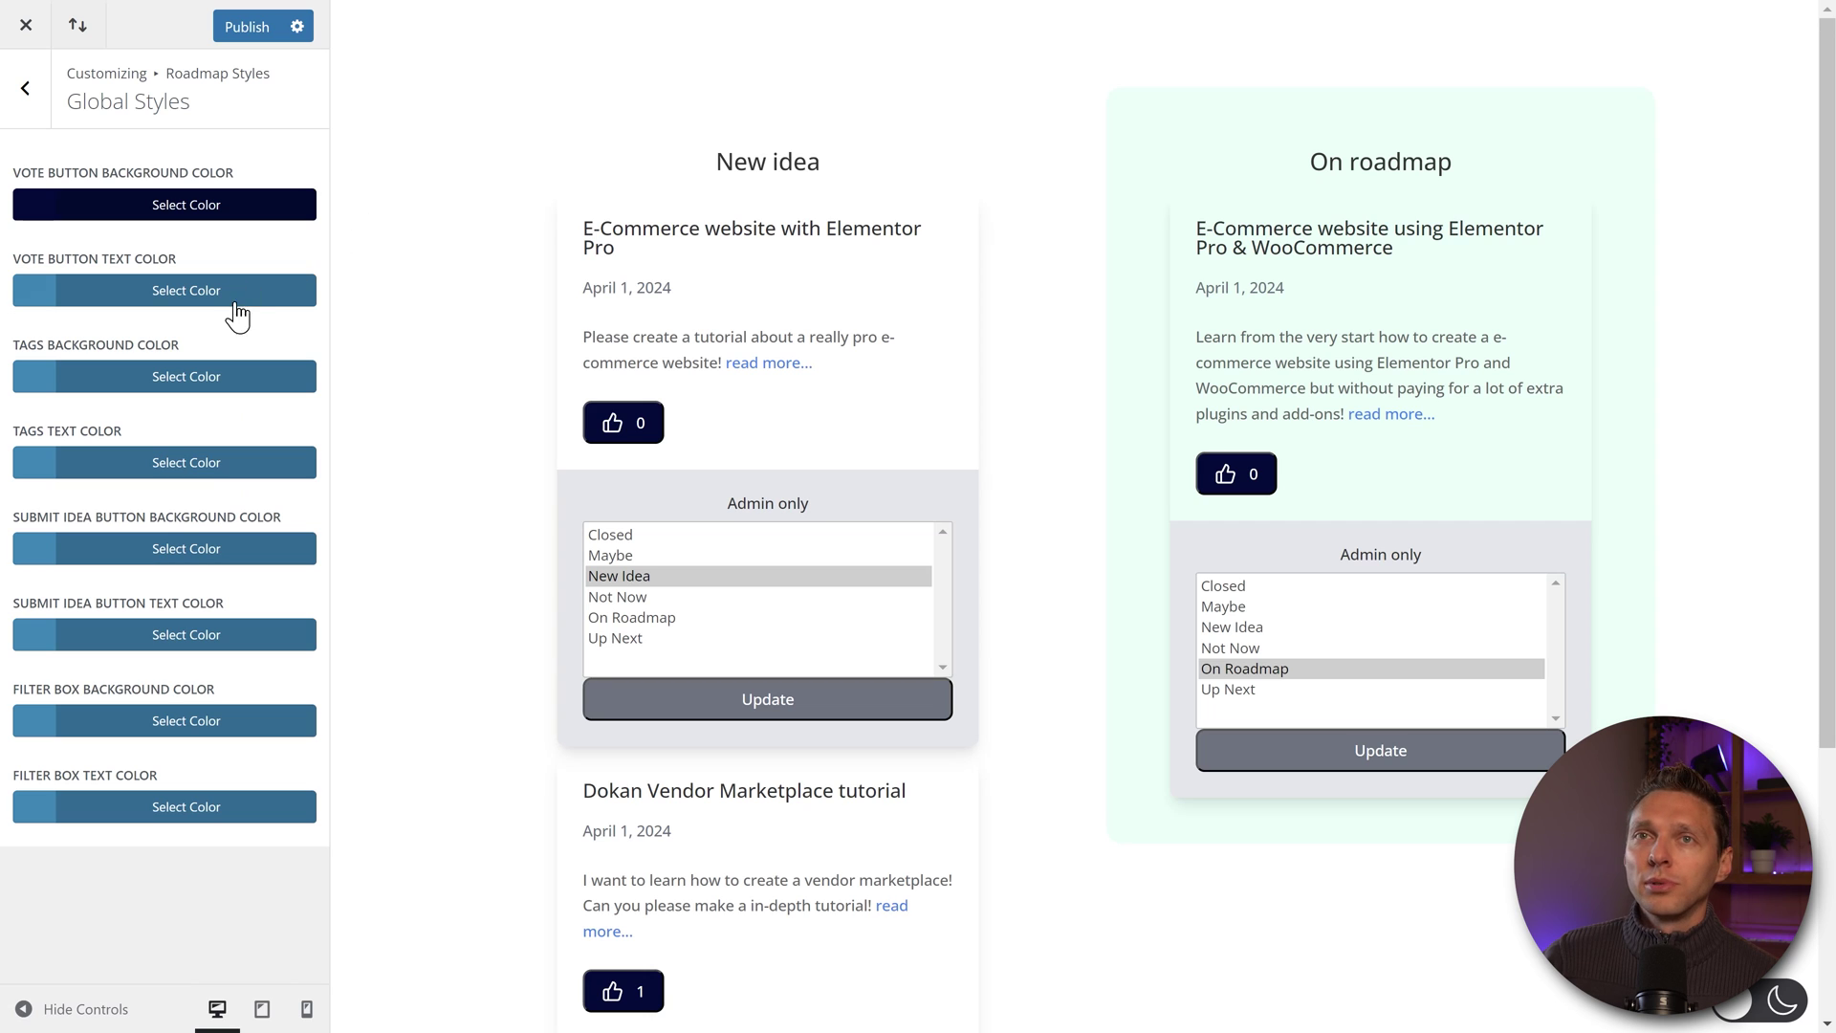
Make the vote button text white and give the Submit Idea button a #05083d background
click(173, 306)
drag(83, 431, 13, 369)
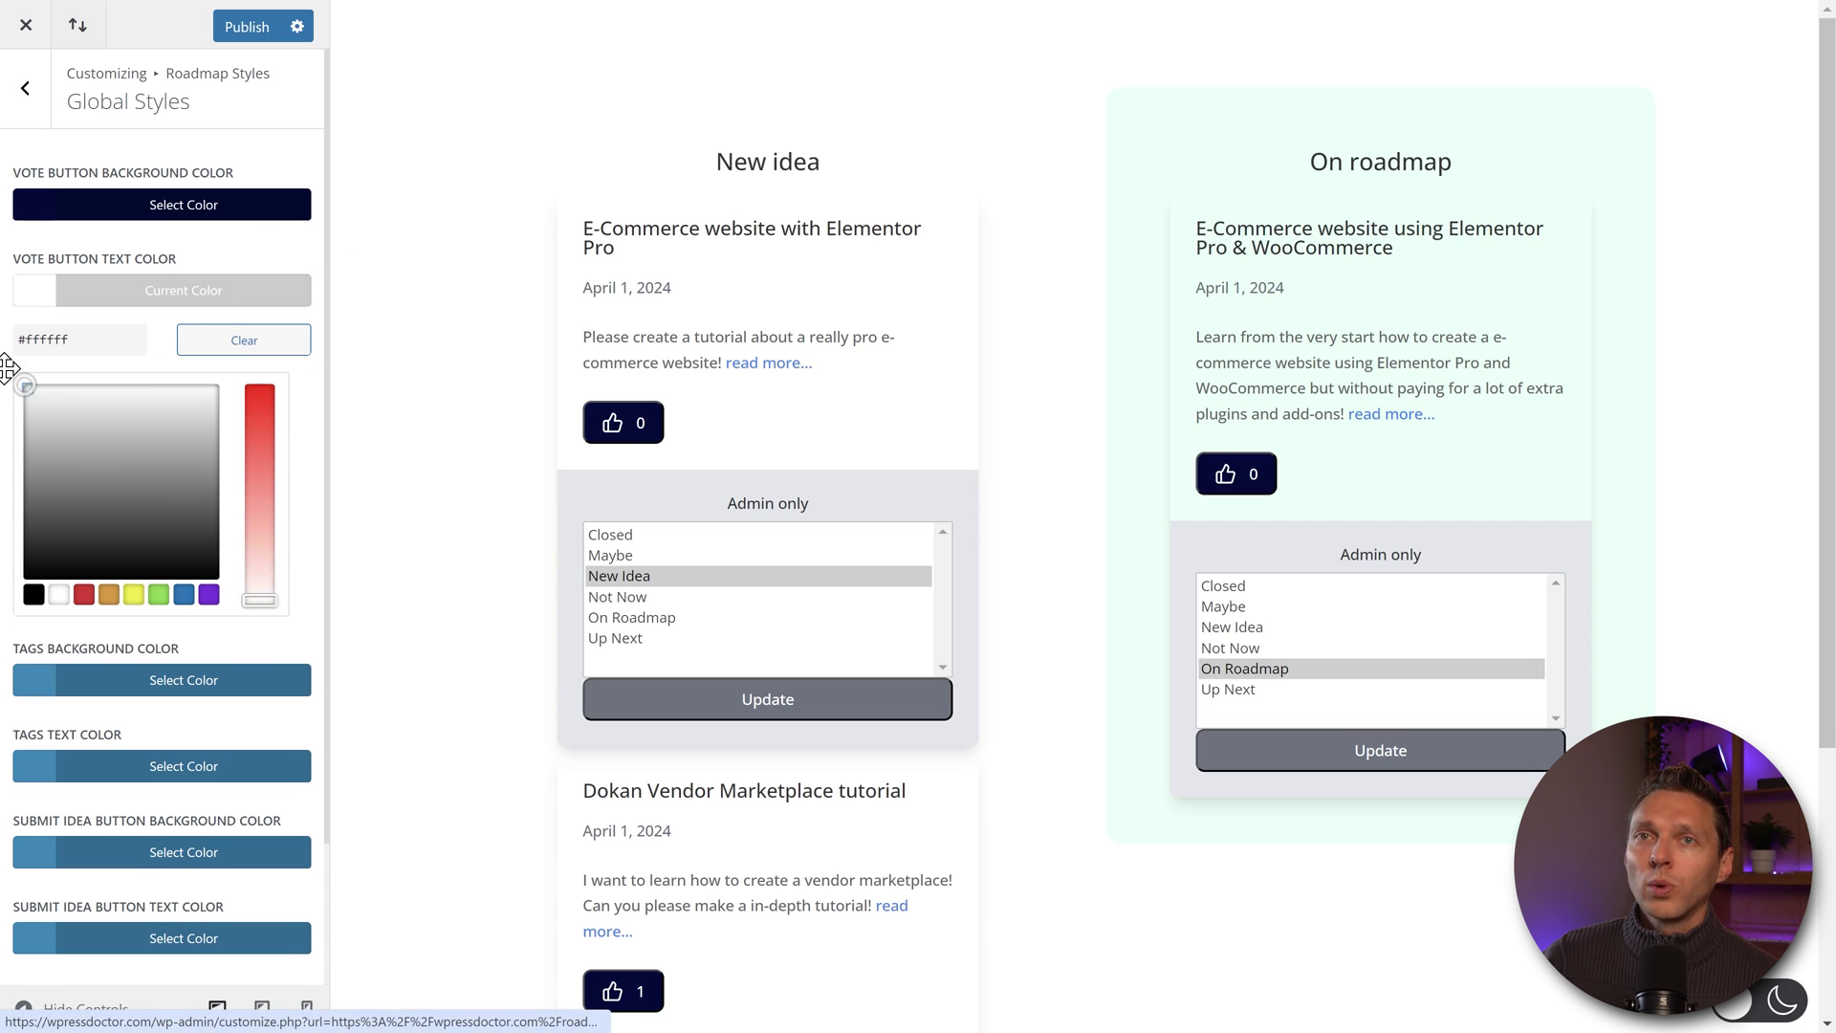
click(246, 287)
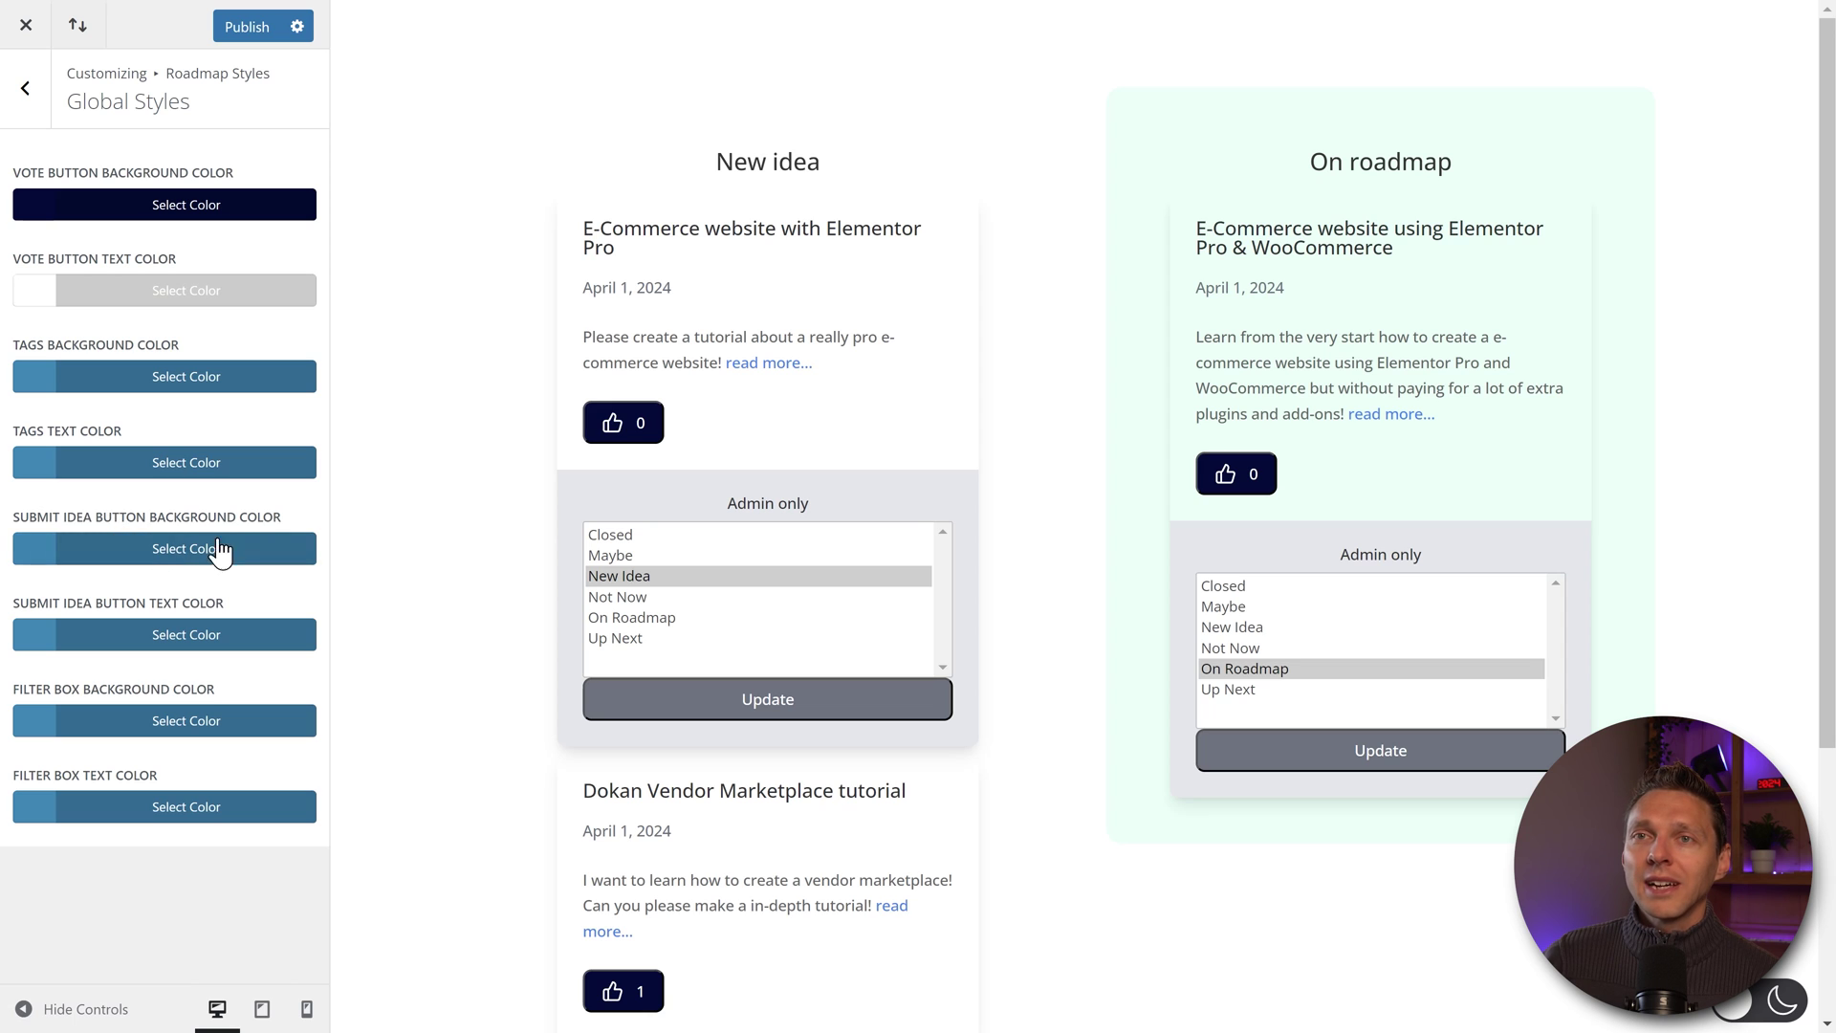
click(143, 553)
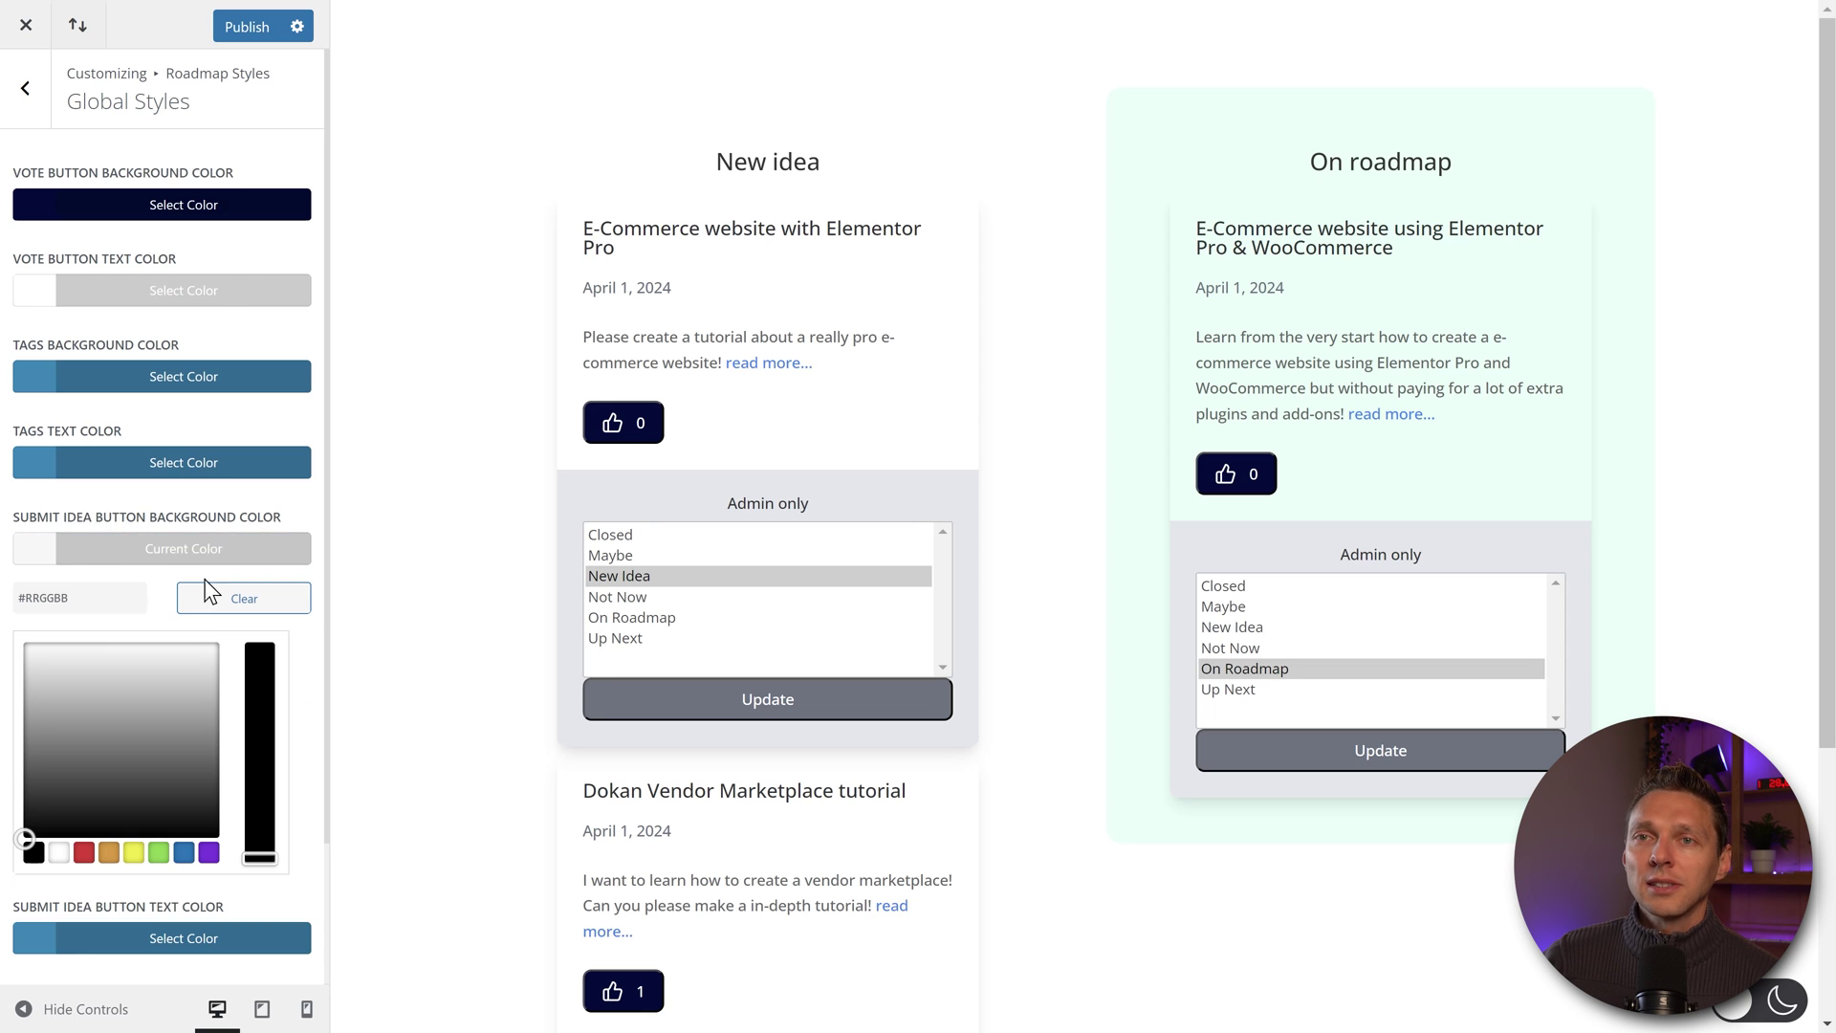
click(125, 609)
text(#05083d)
click(235, 516)
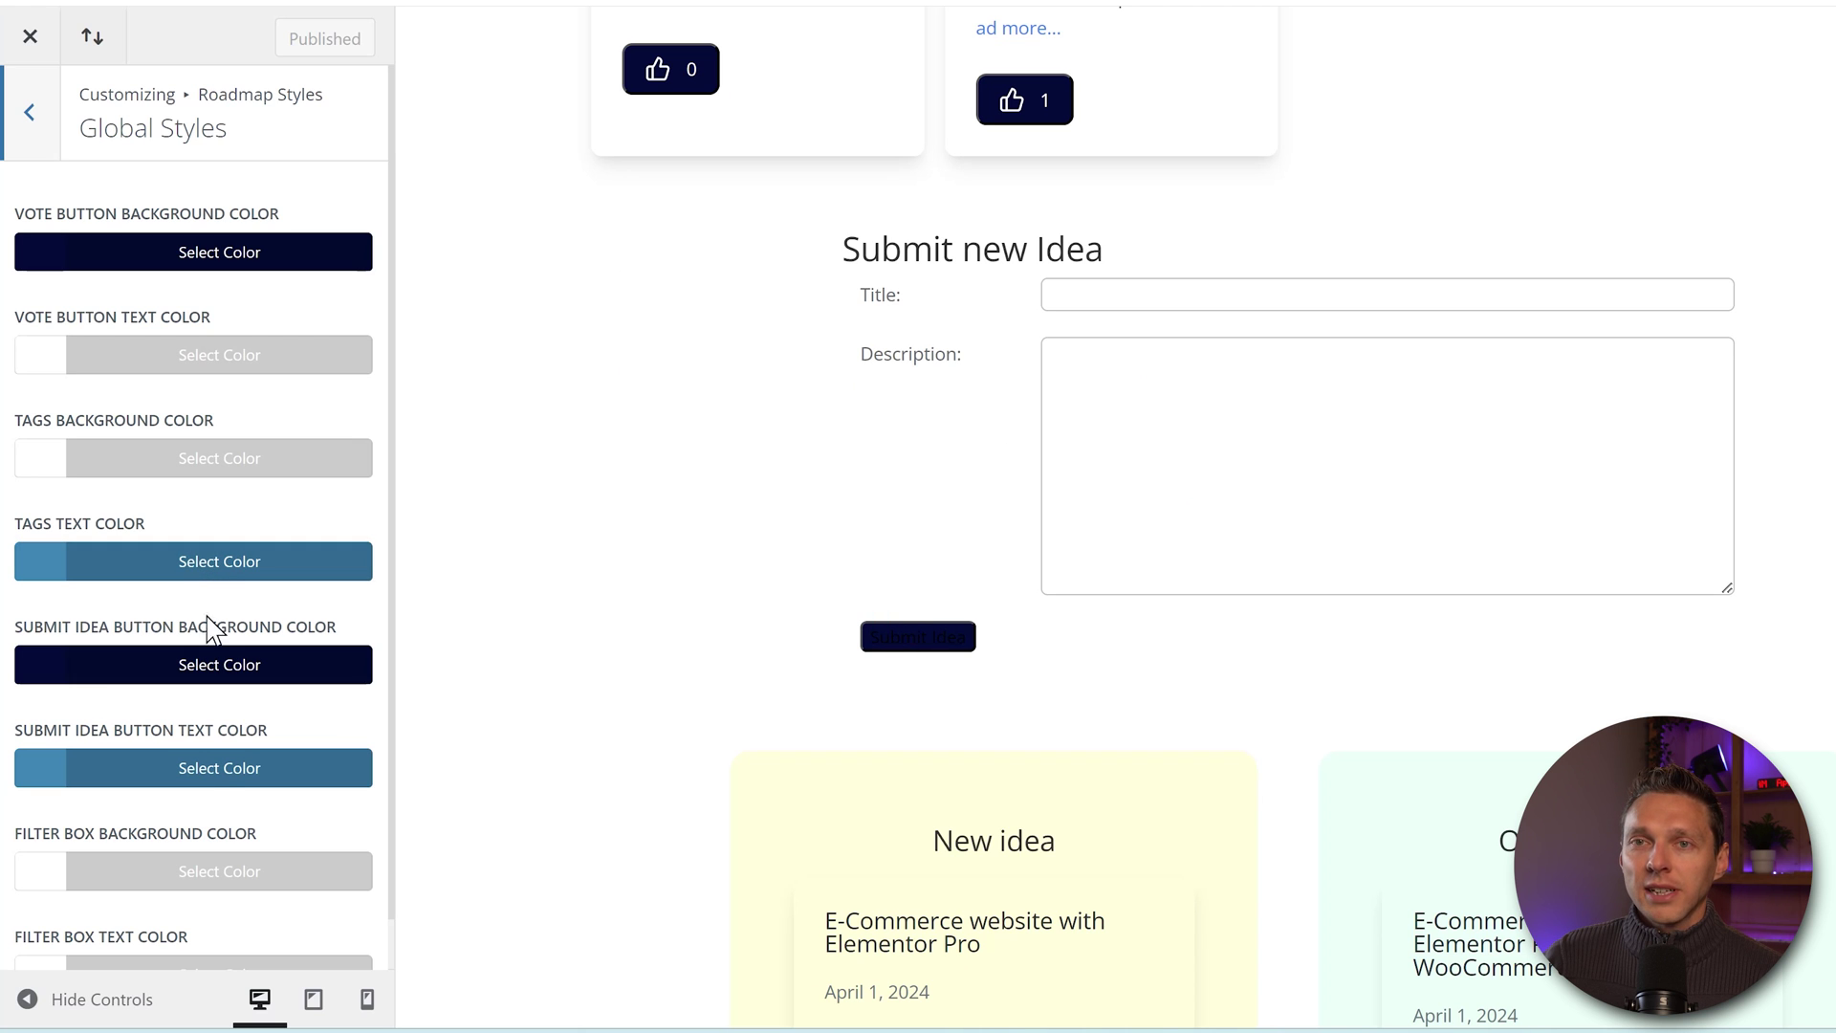
Set the Submit Idea button text to white and publish the roadmap style changes
click(215, 765)
drag(124, 909, 8, 865)
click(284, 722)
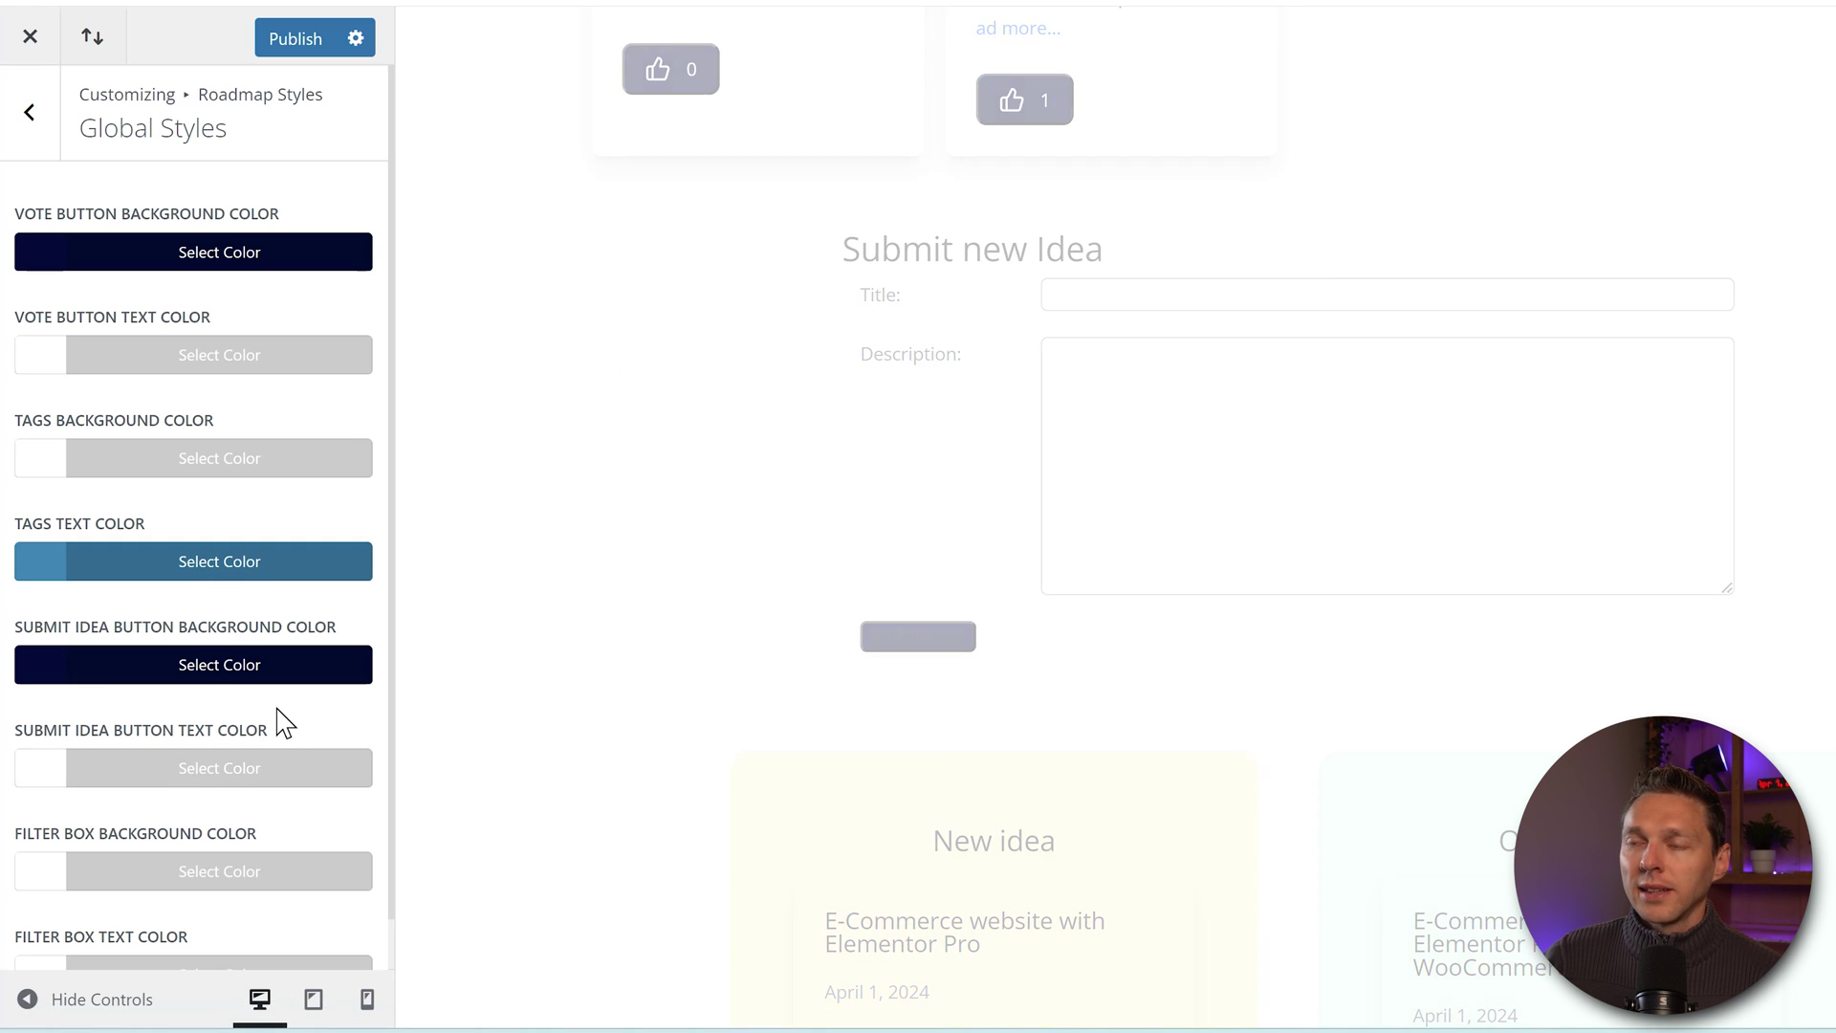
scroll(570, 565, up, 6)
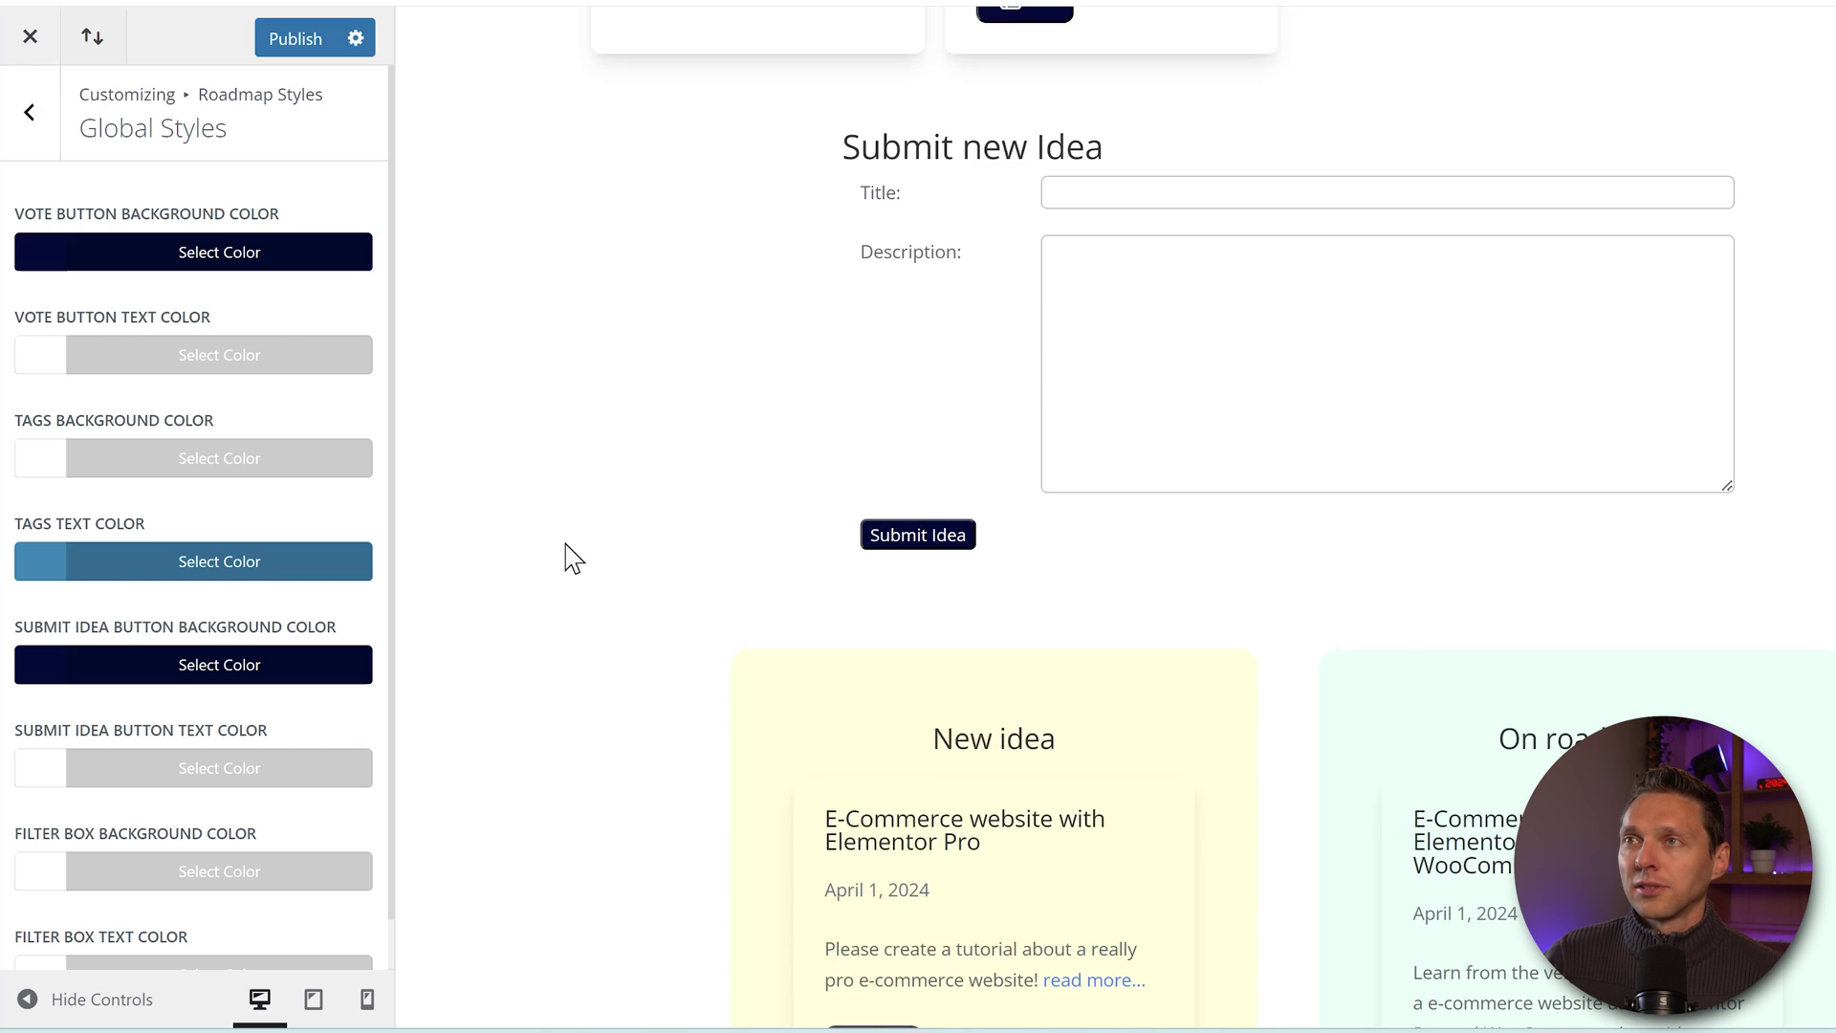
scroll(794, 775, down, 5)
scroll(669, 737, up, 8)
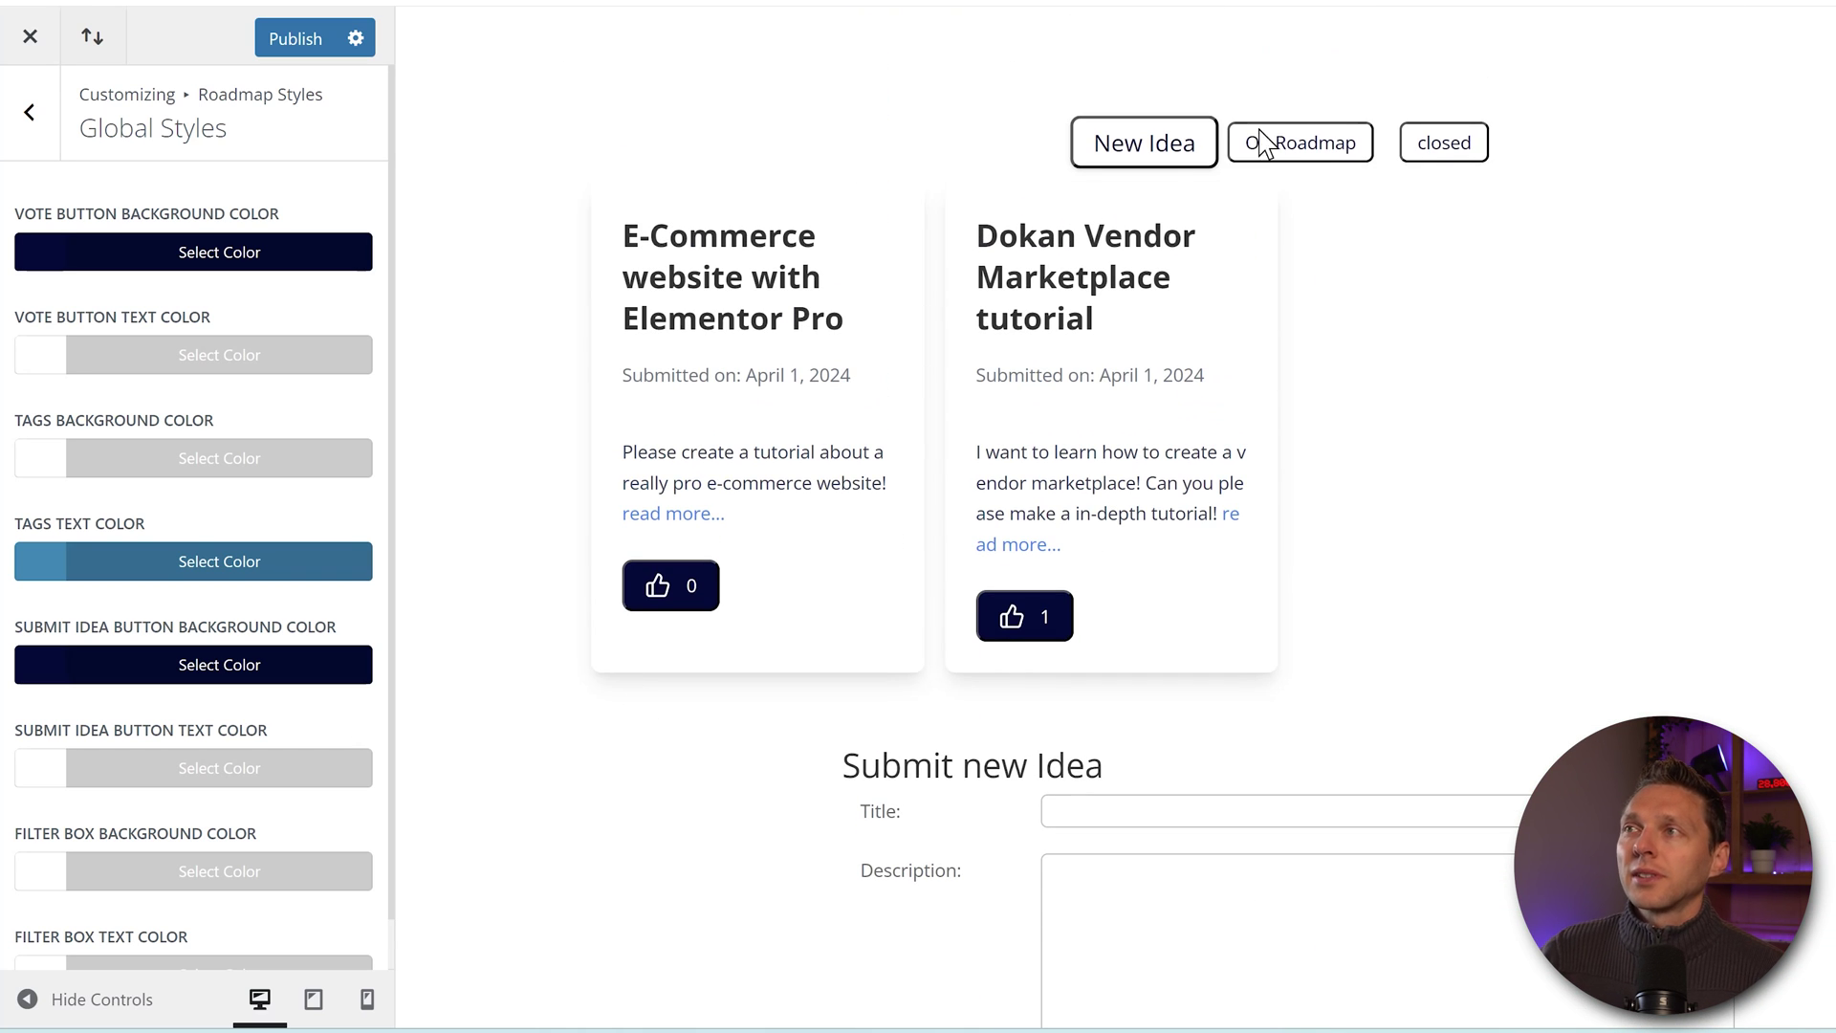
click(311, 40)
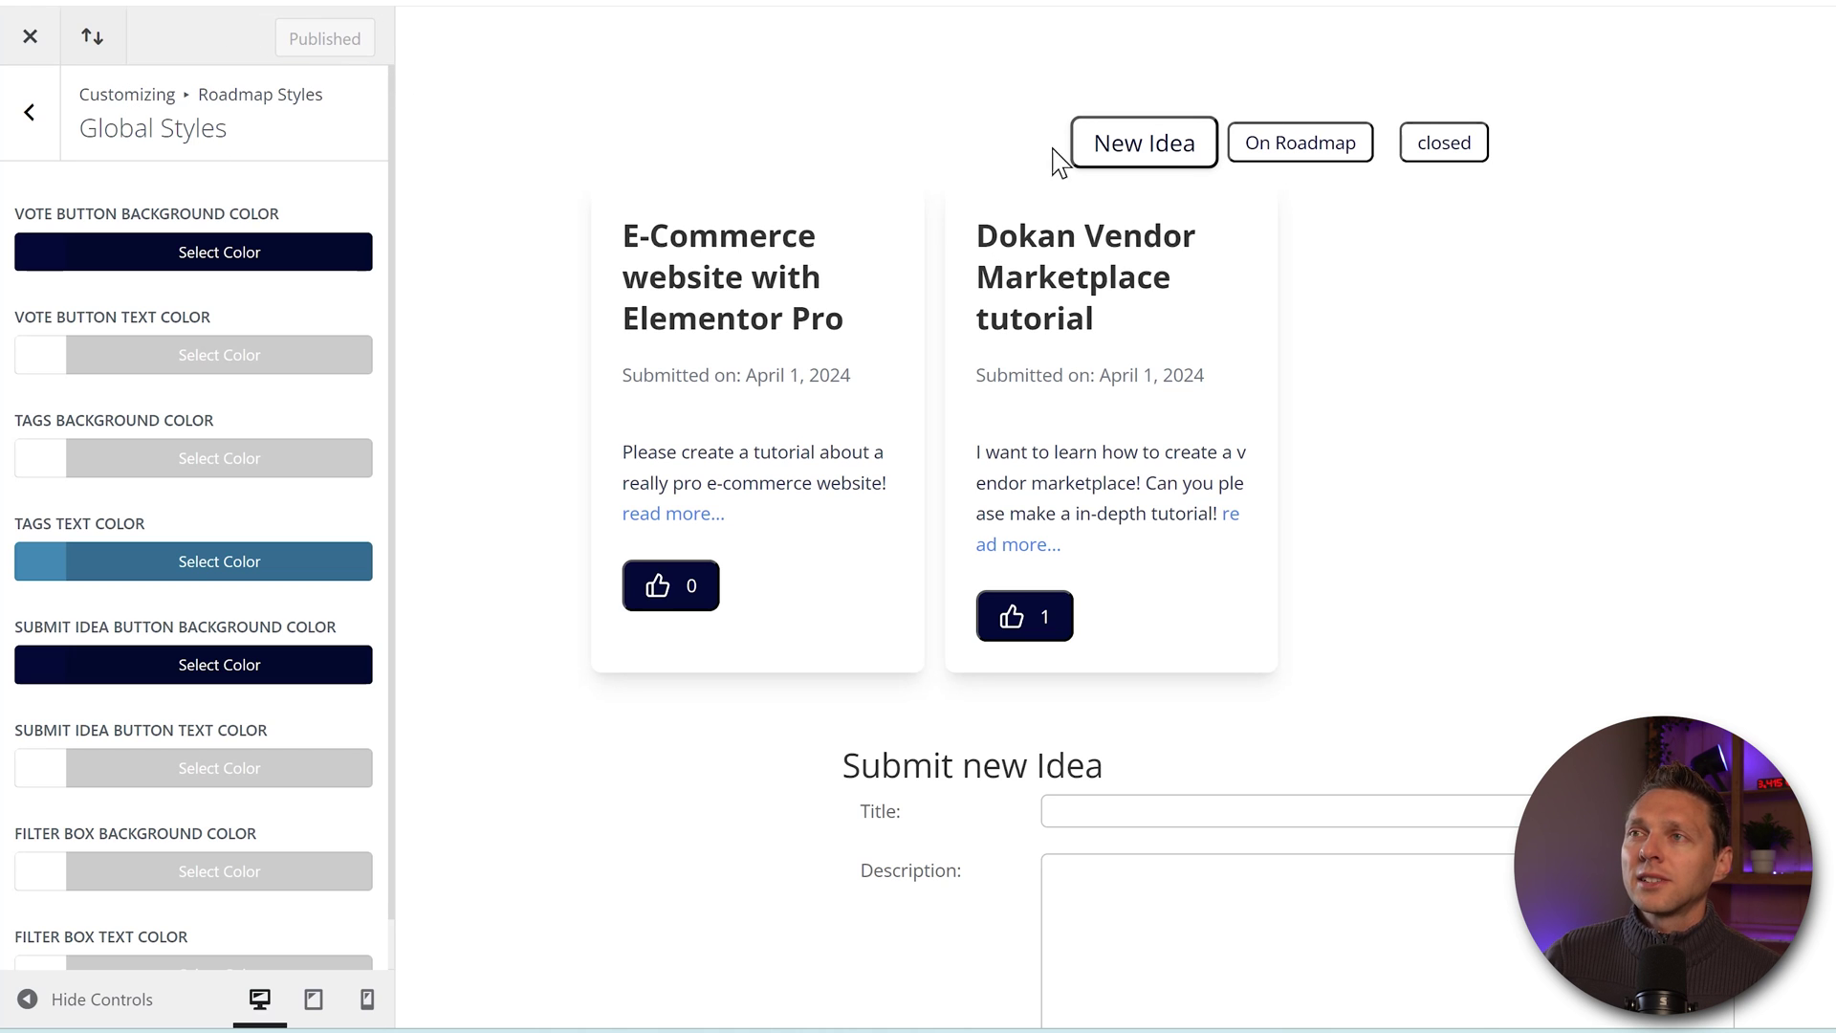
Preview the On Roadmap, Closed and New Idea tabs, then open Roadmap Tabs Styles
click(1343, 148)
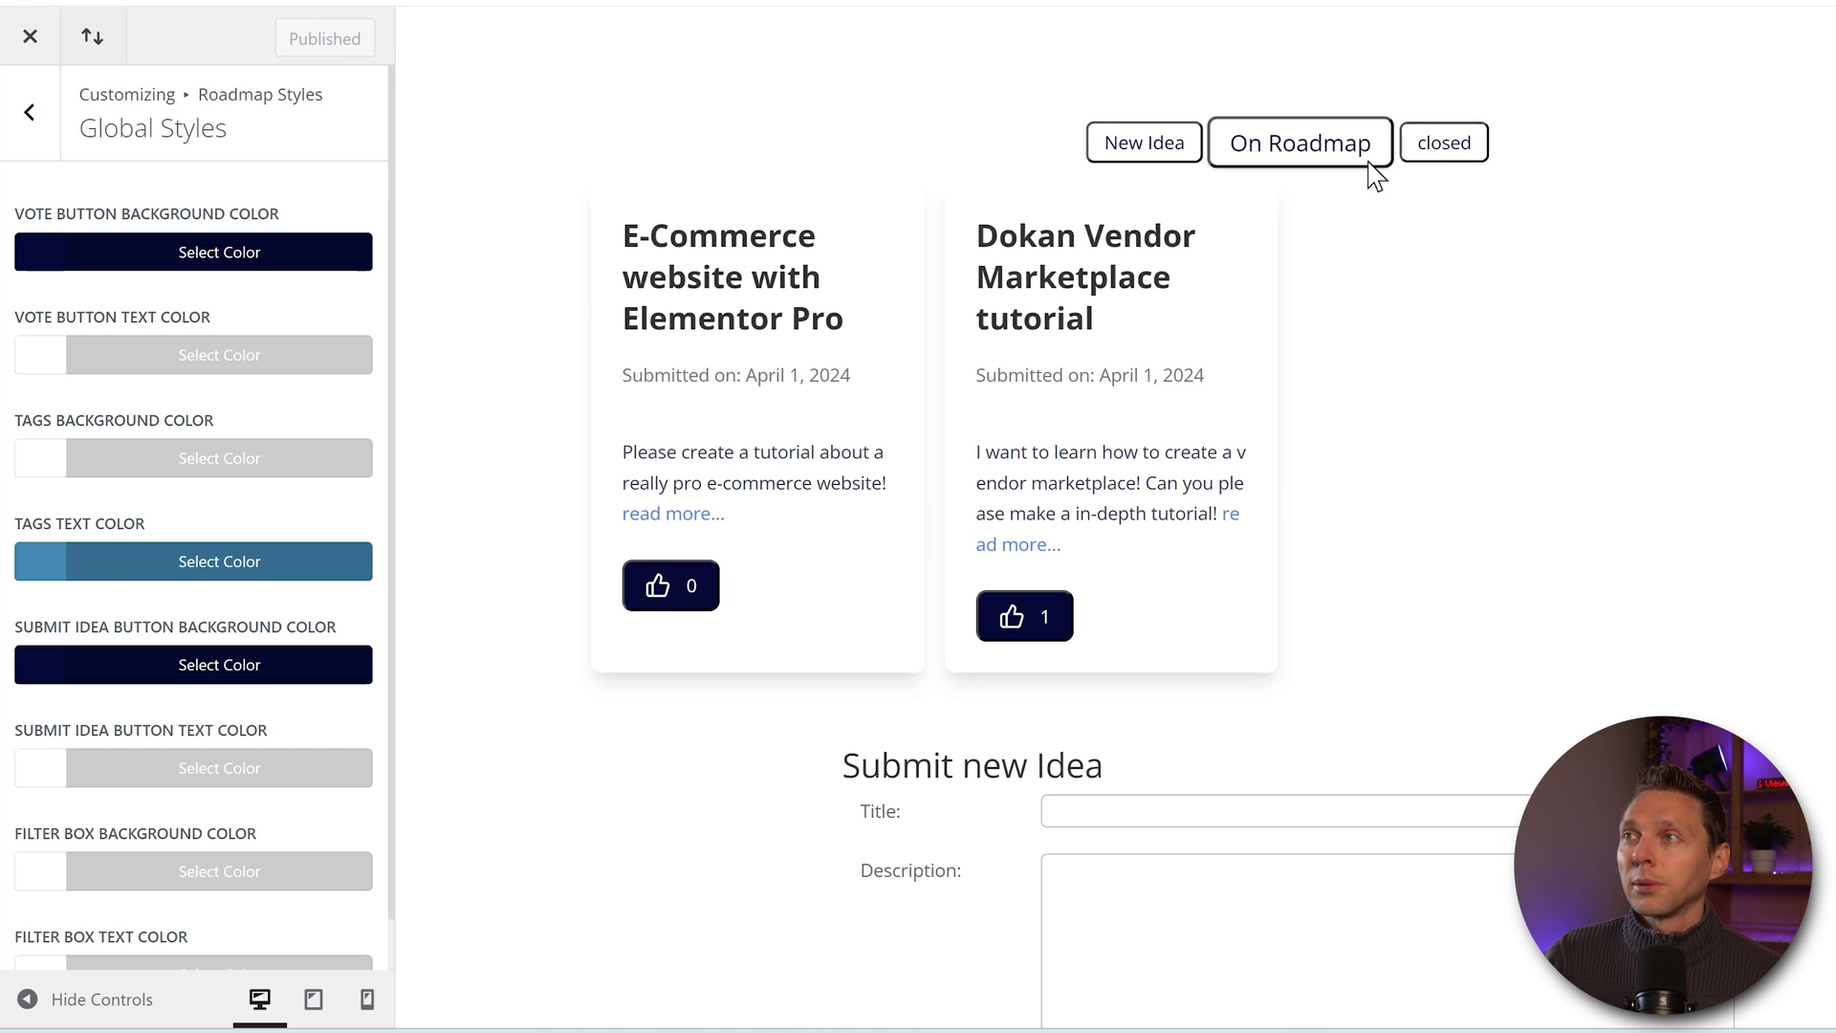
click(1440, 155)
click(1121, 151)
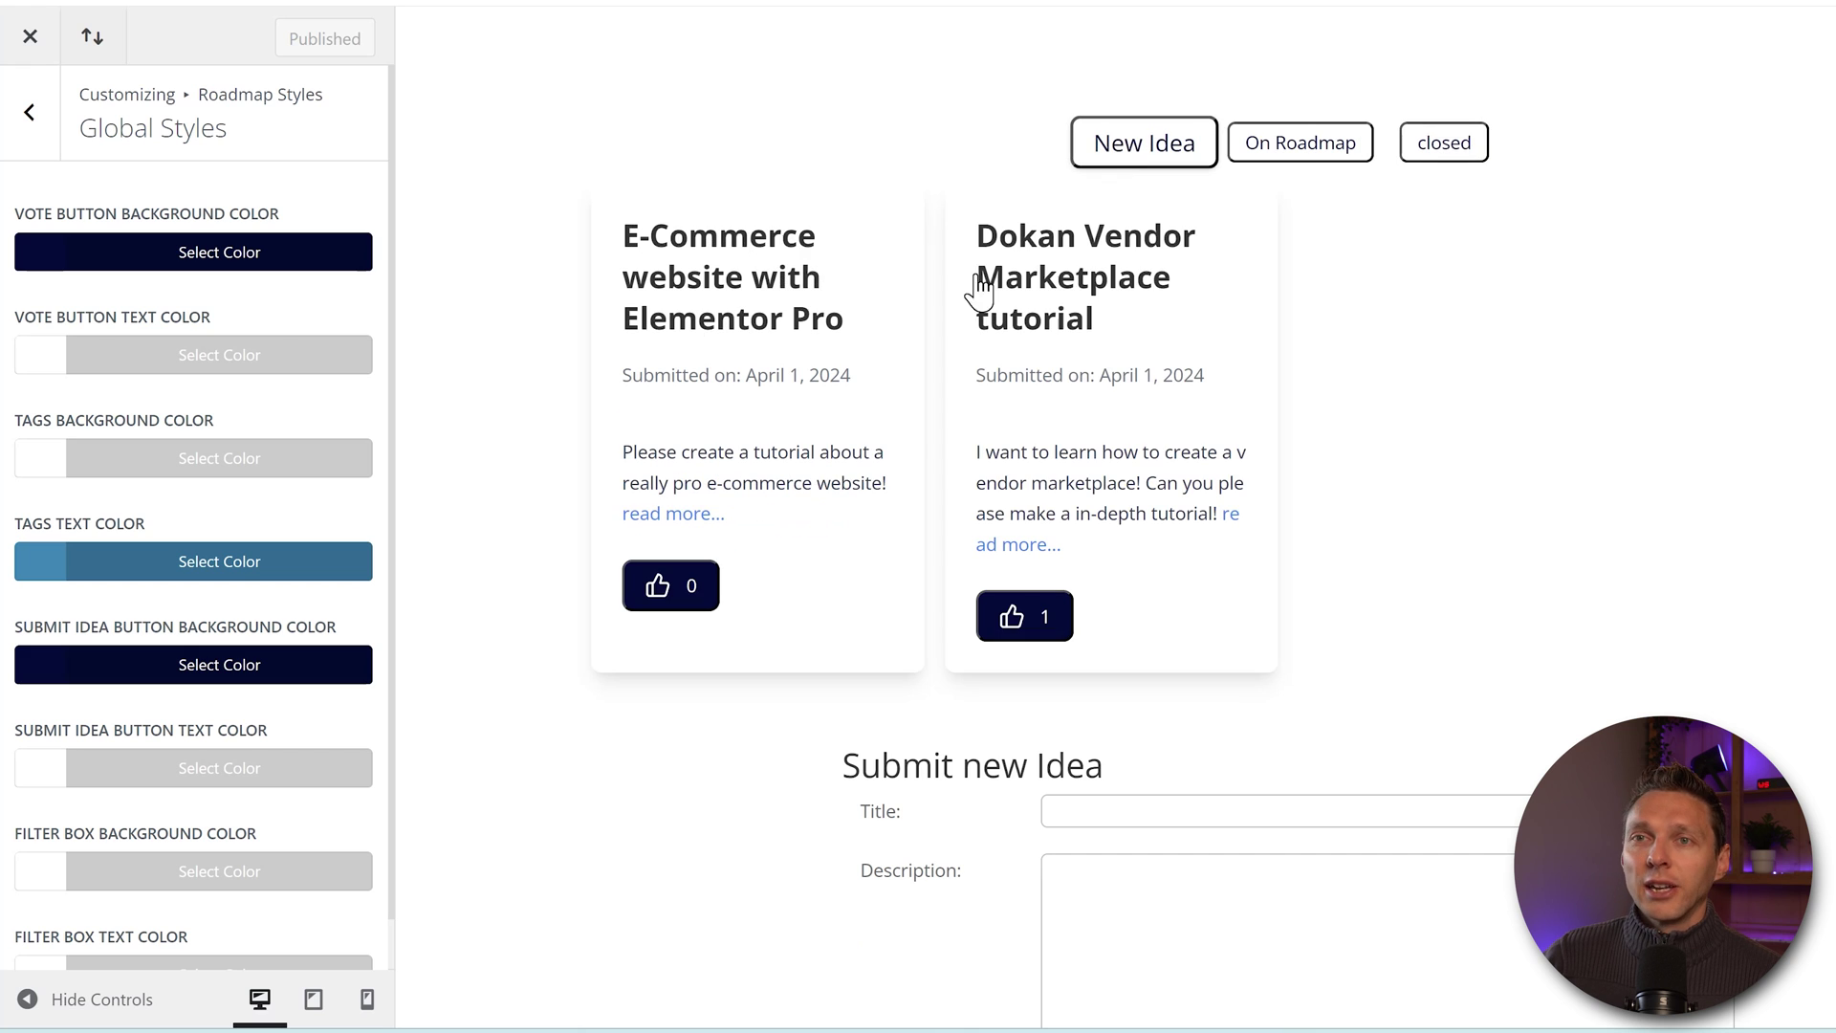
scroll(336, 475, down, 1)
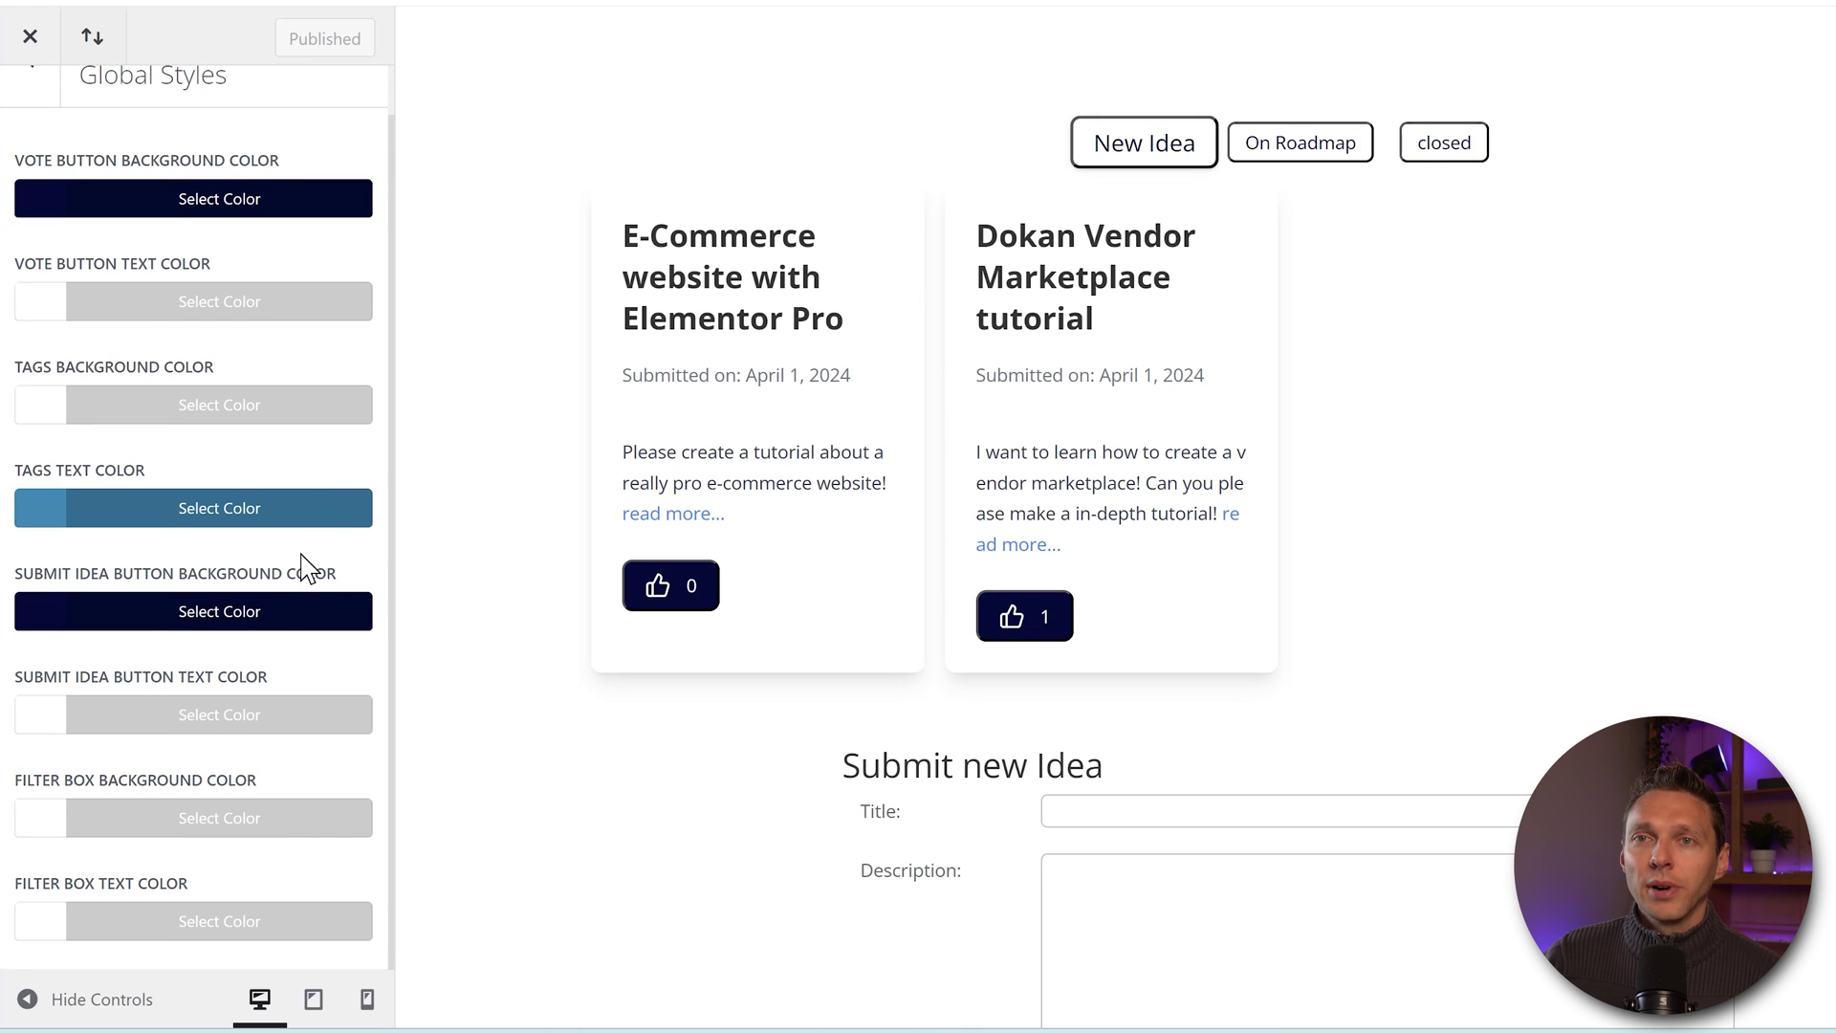
scroll(109, 572, up, 1)
click(28, 111)
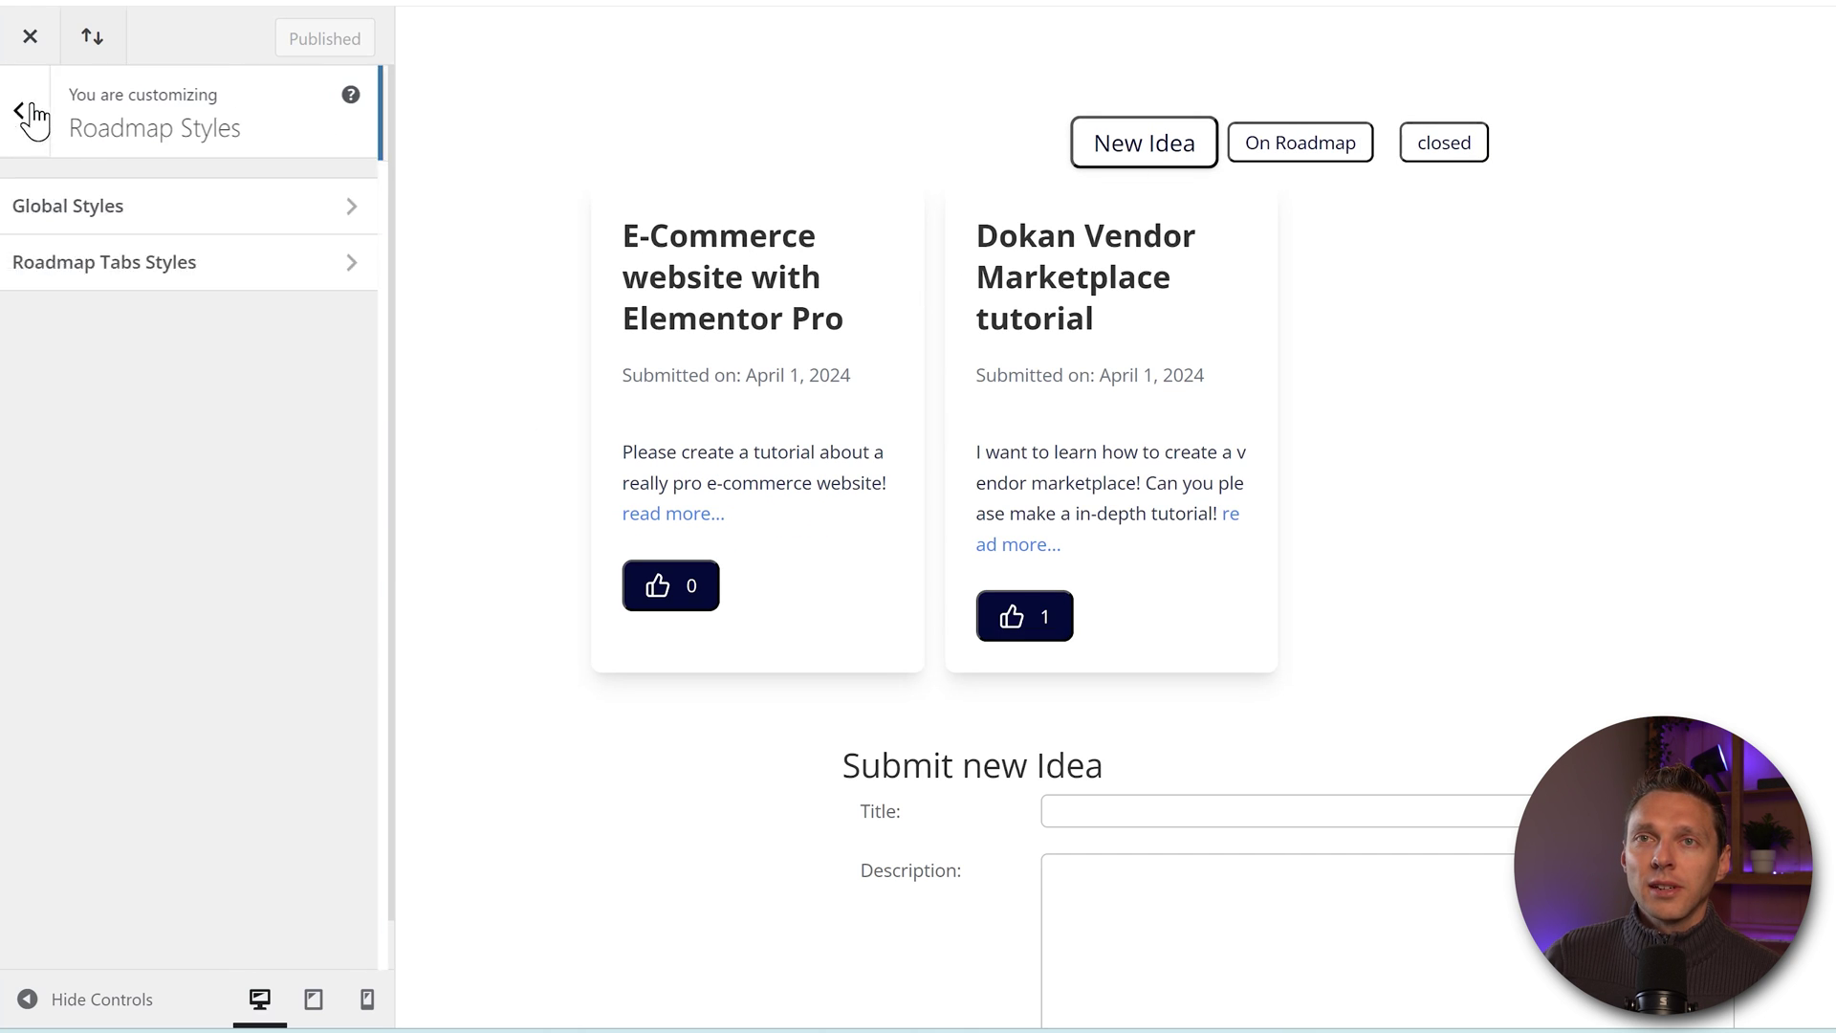
click(145, 269)
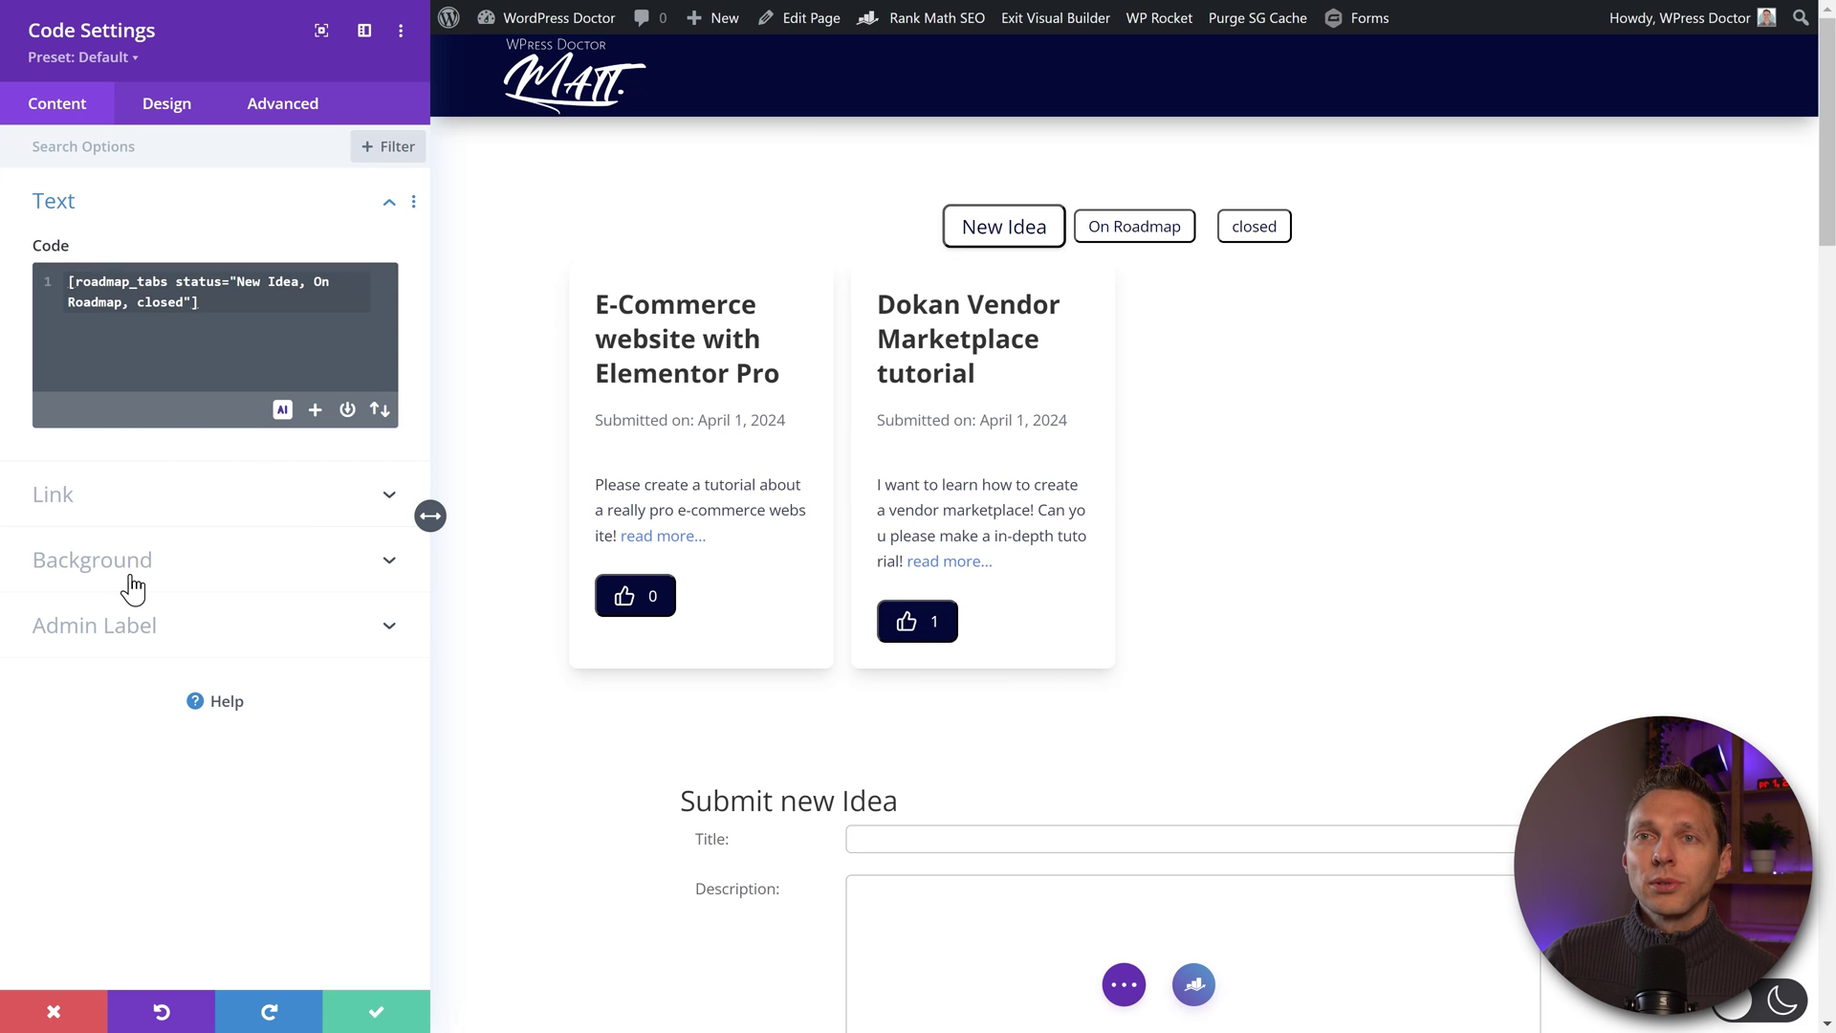
Trial a grey background on the roadmap module, then discard it and close settings
click(134, 588)
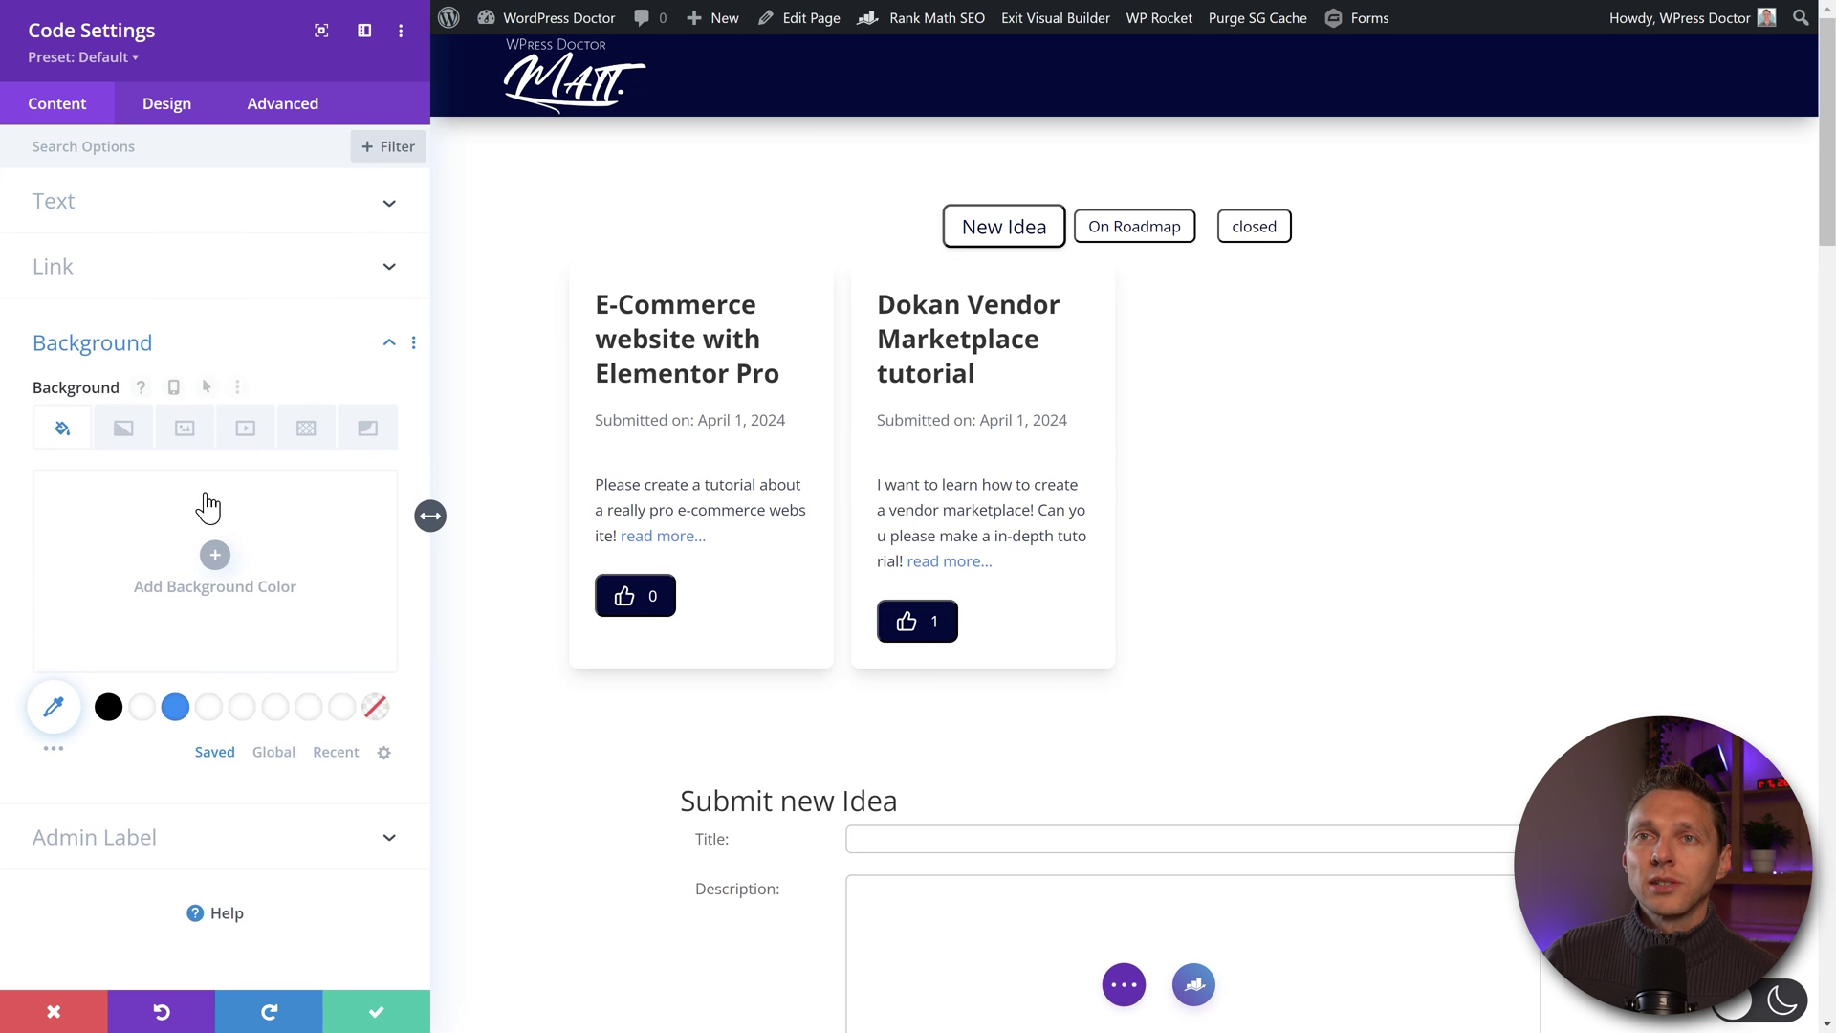
click(210, 551)
click(172, 620)
drag(170, 616, 233, 598)
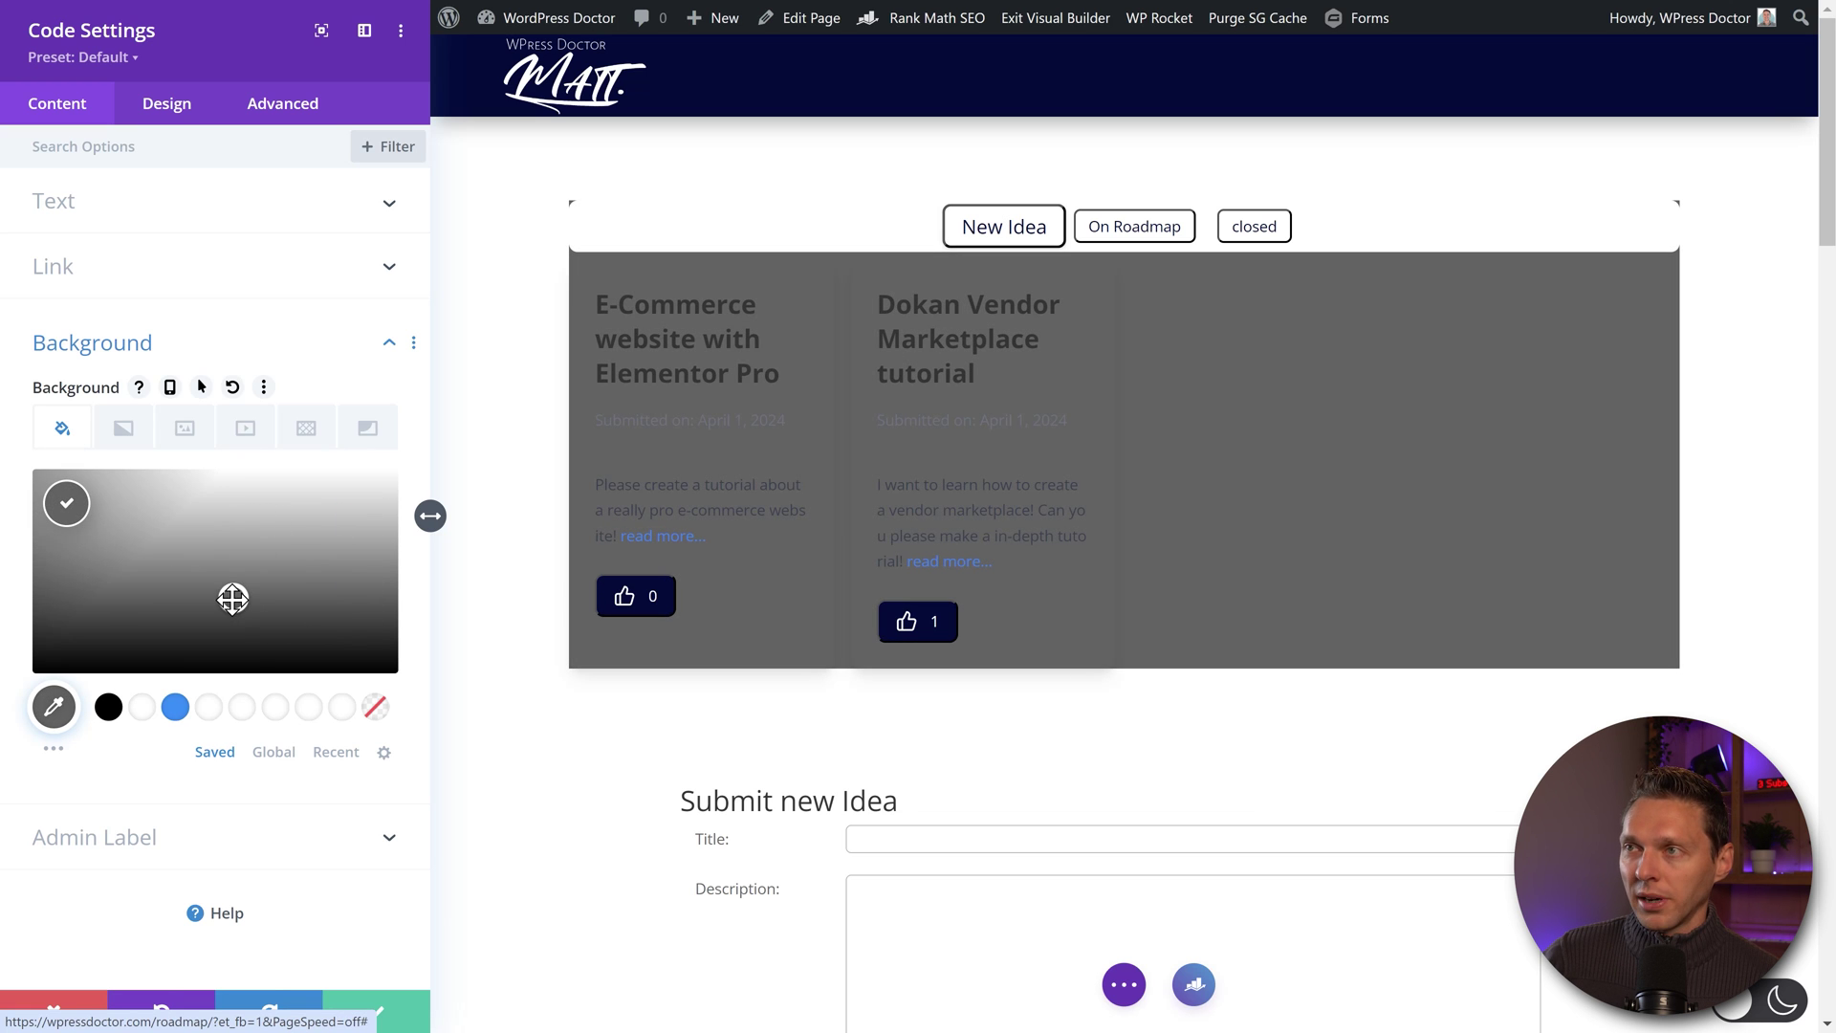
key(Escape)
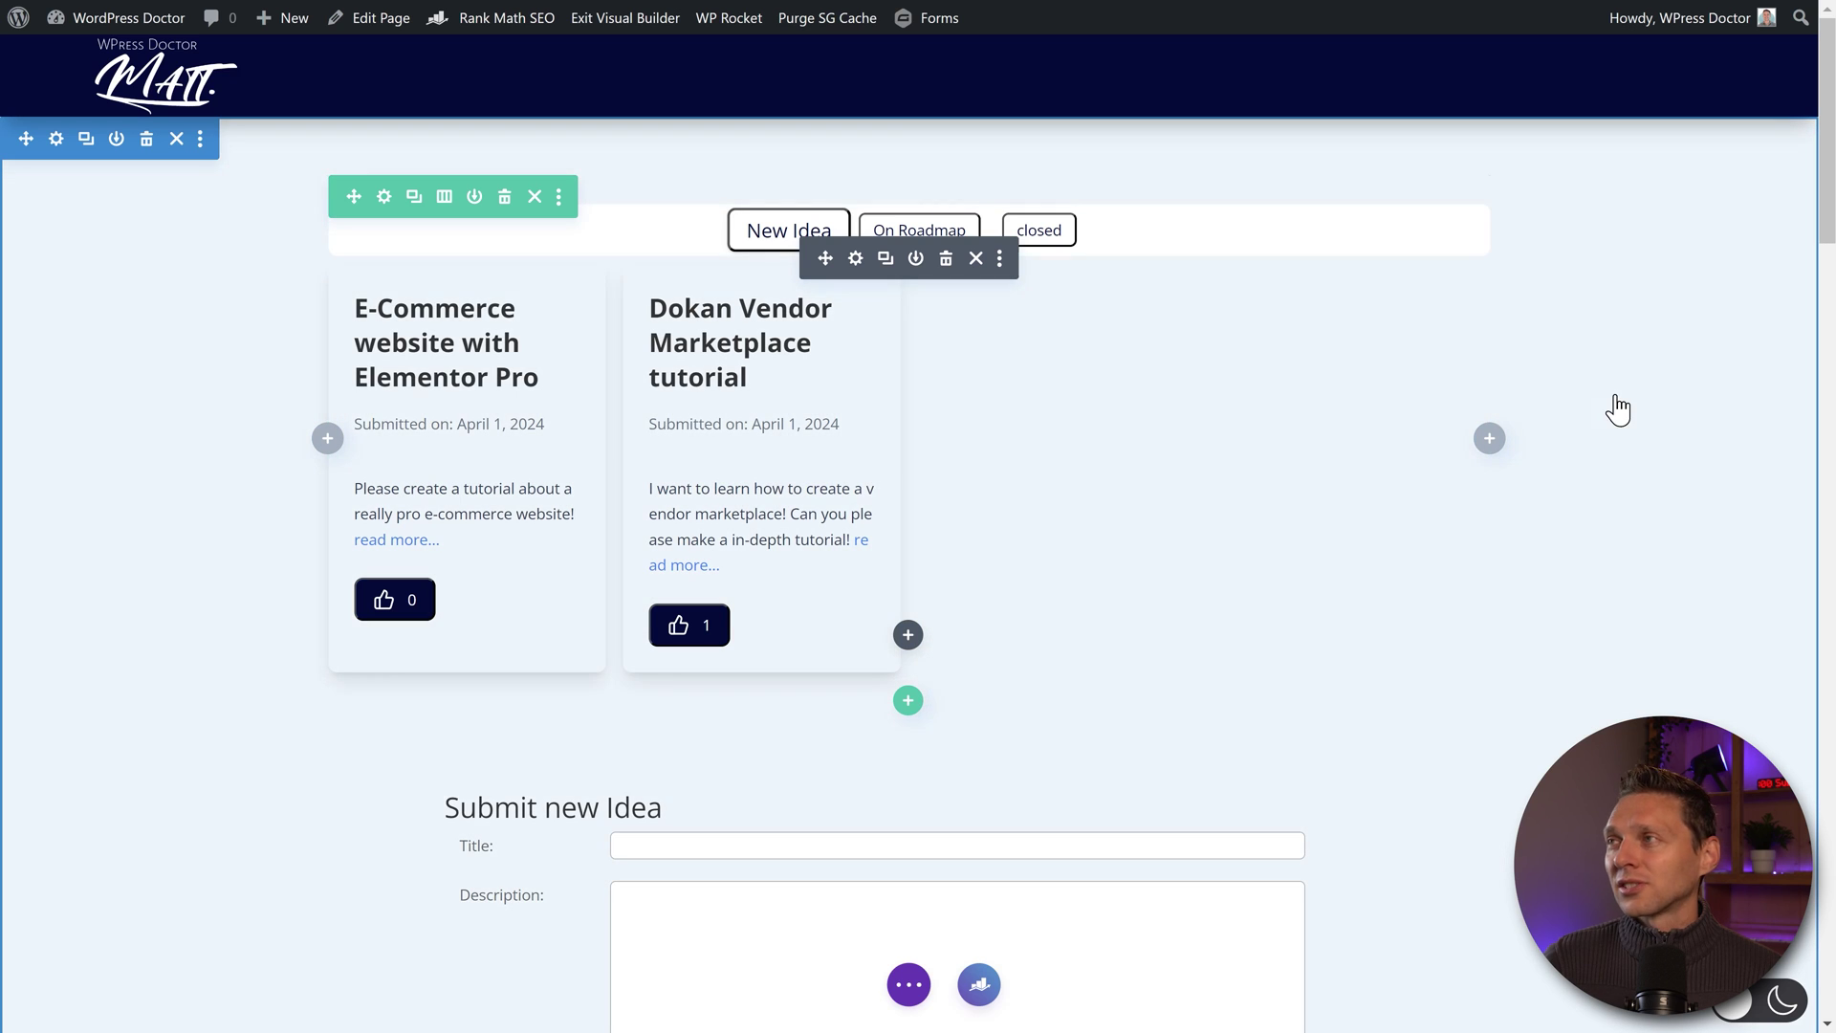
middle_click(1606, 427)
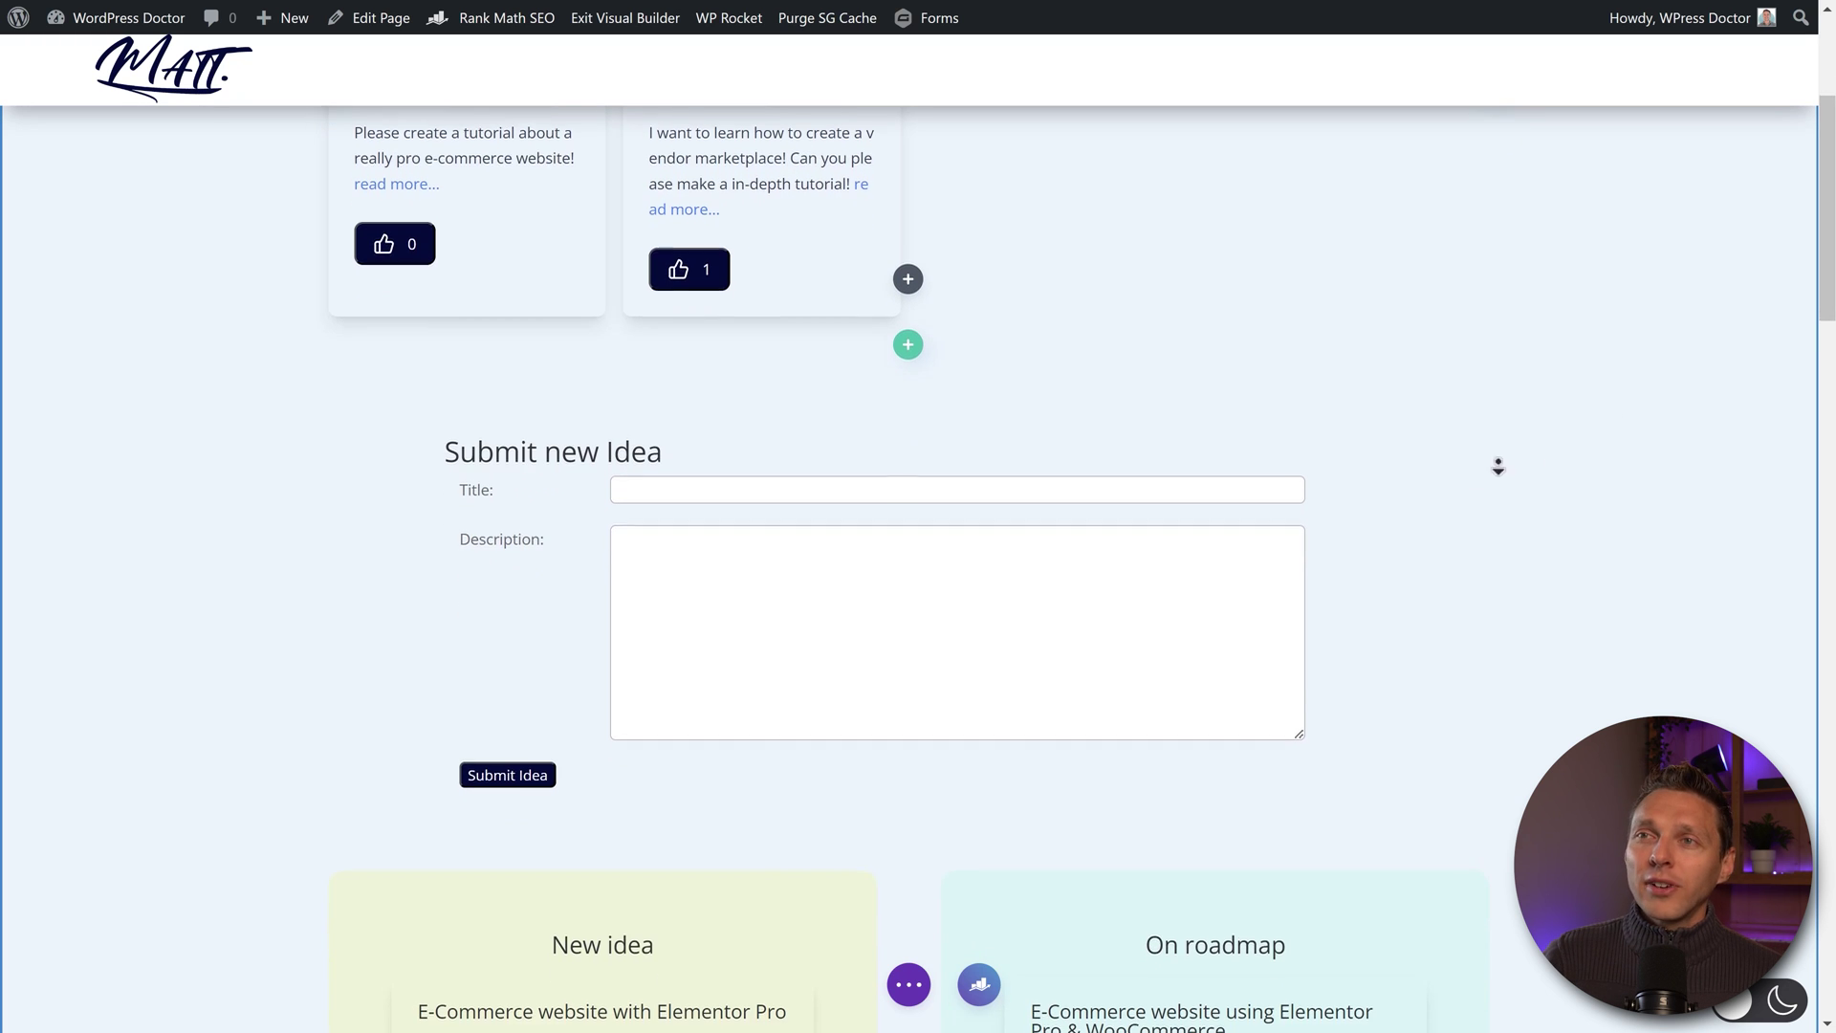
middle_click(1229, 514)
scroll(1313, 532, down, 5)
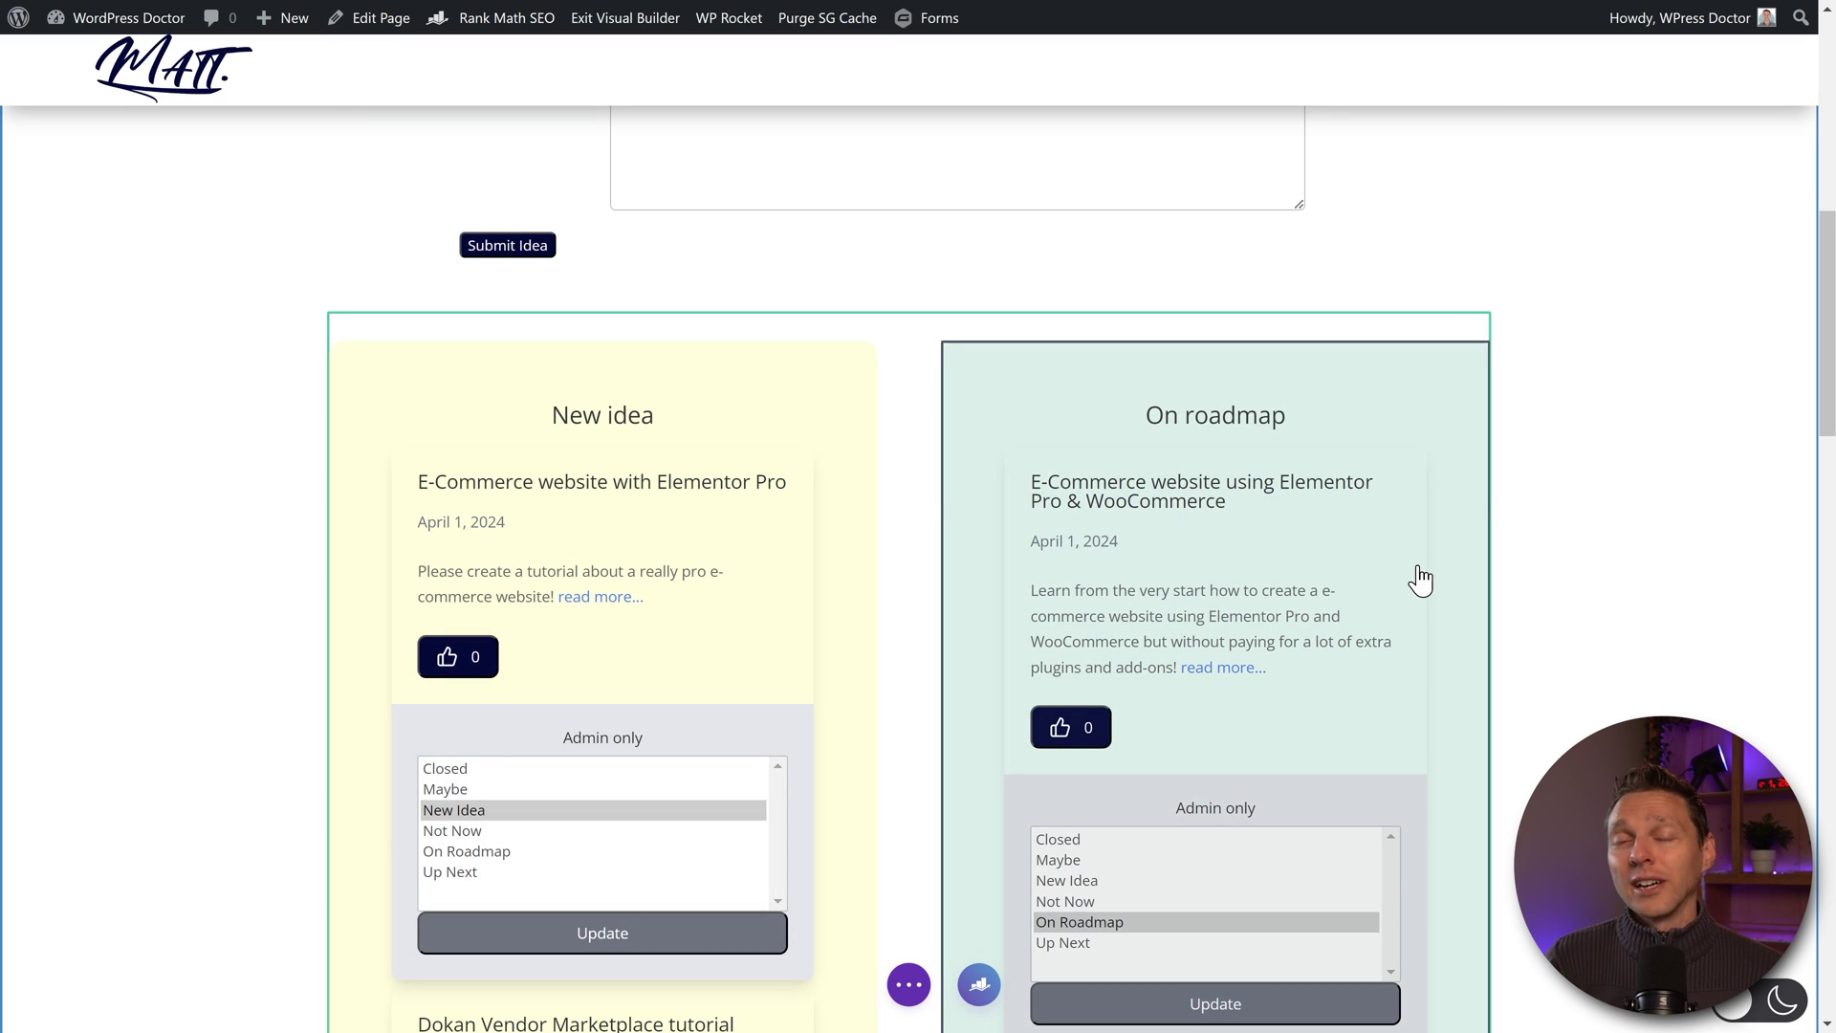
scroll(1421, 579, up, 2)
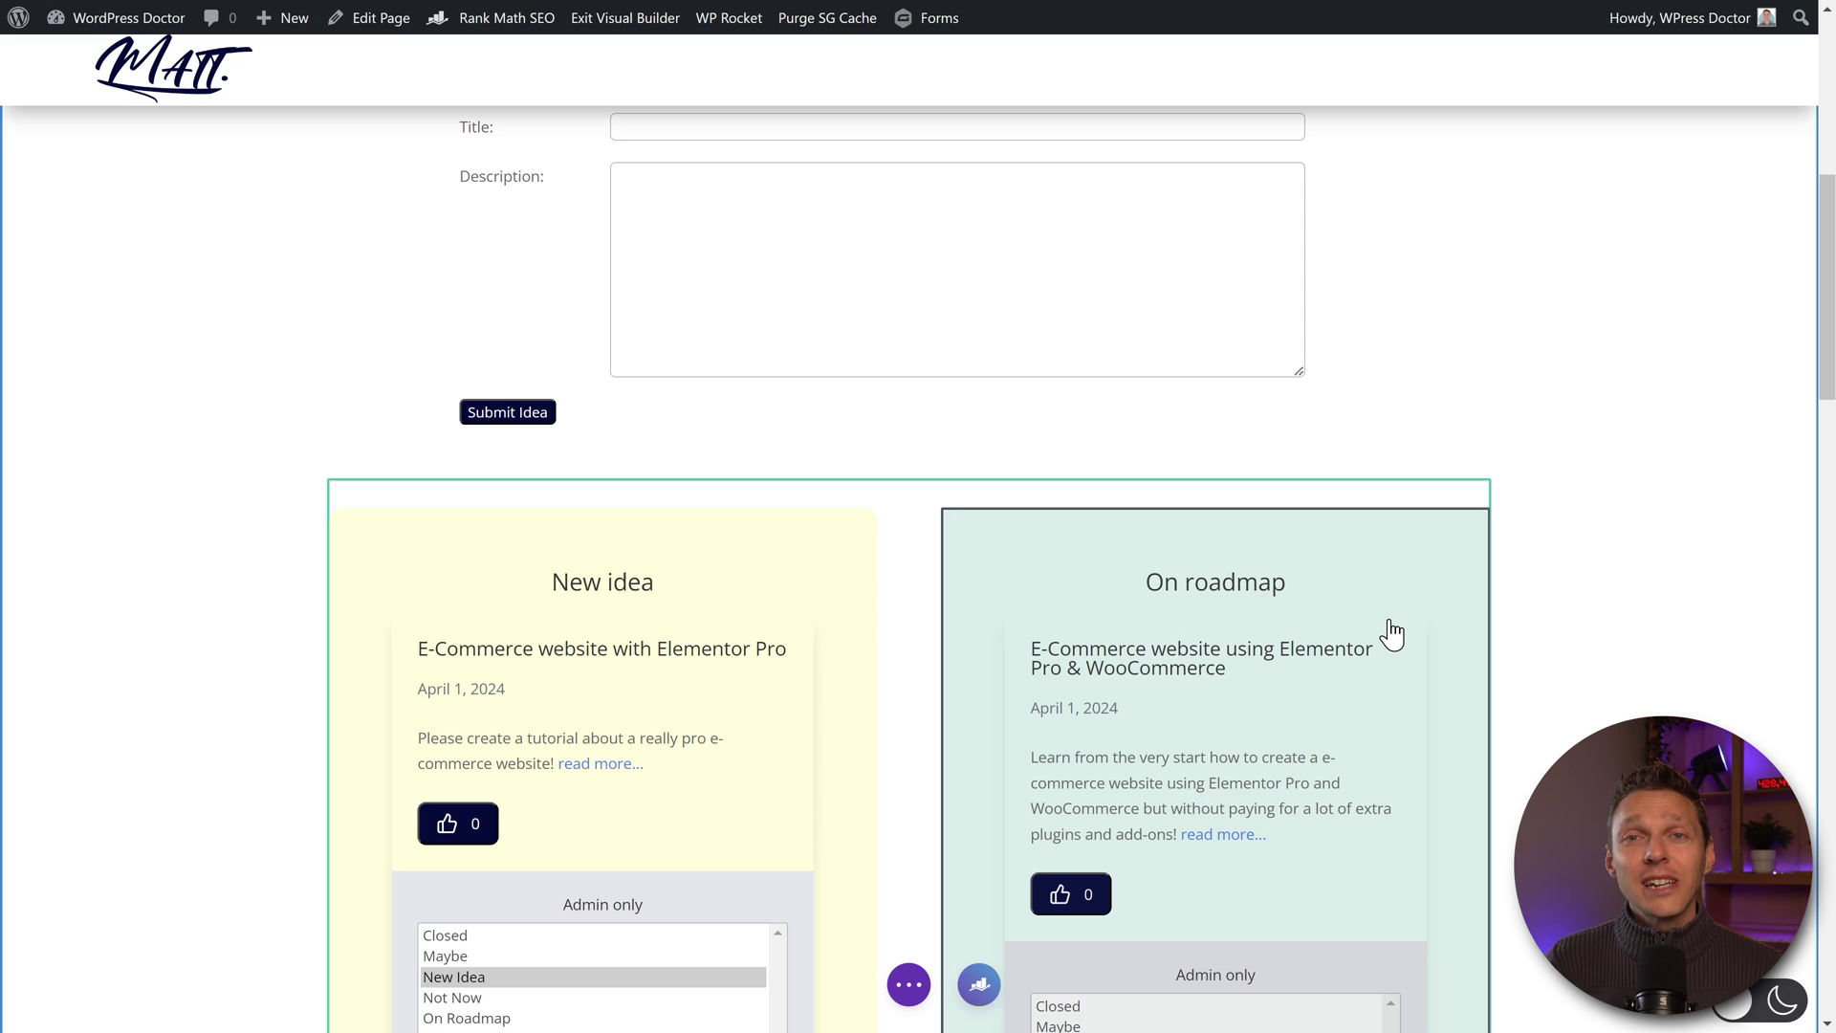